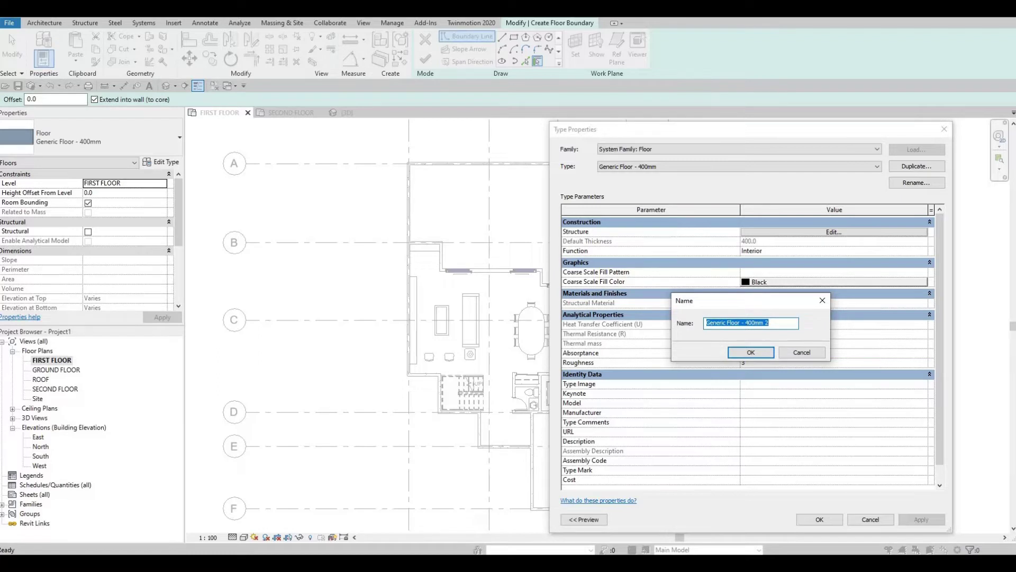
# - Name the duplicated floor type FLOOR 1 and set its structure layer thickness to 200 mm
pyautogui.write('FLOOR 1')
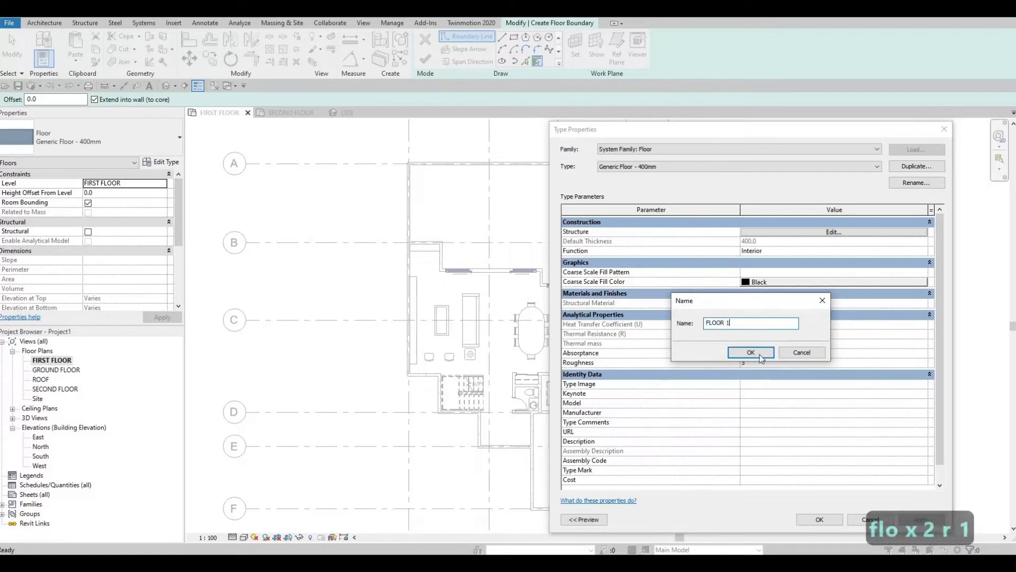
pyautogui.click(750, 352)
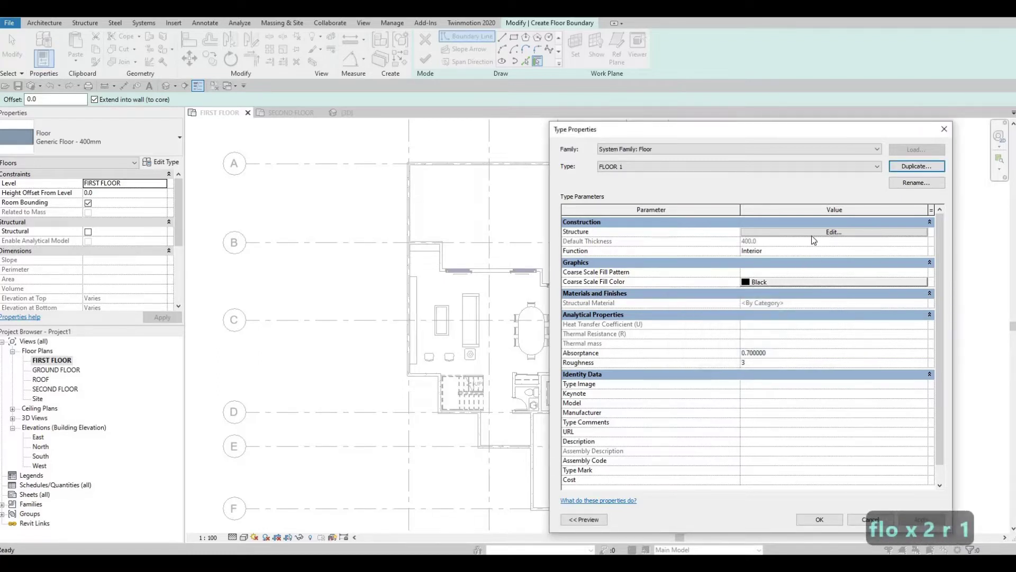
pyautogui.click(832, 233)
pyautogui.click(764, 231)
pyautogui.doubleClick(764, 231)
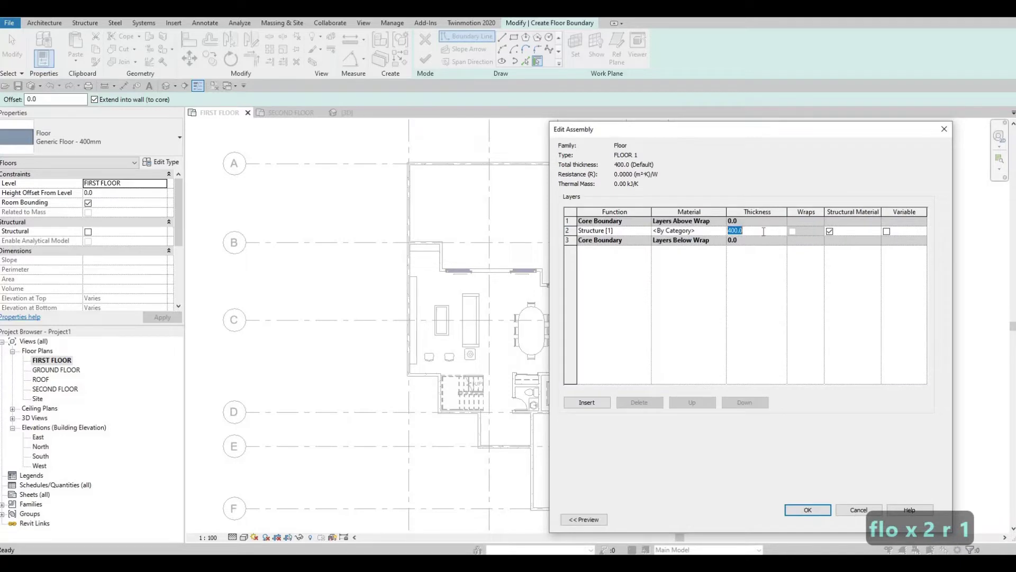
pyautogui.write('200')
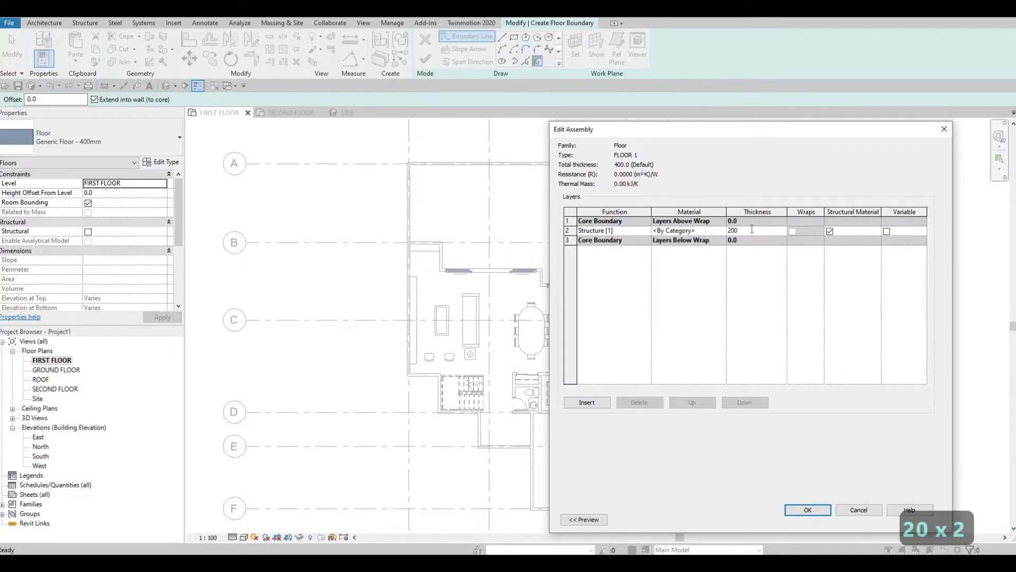
# - Assign the Grass material to the structure layer of FLOOR 1 and accept the type changes
pyautogui.click(723, 232)
pyautogui.click(723, 231)
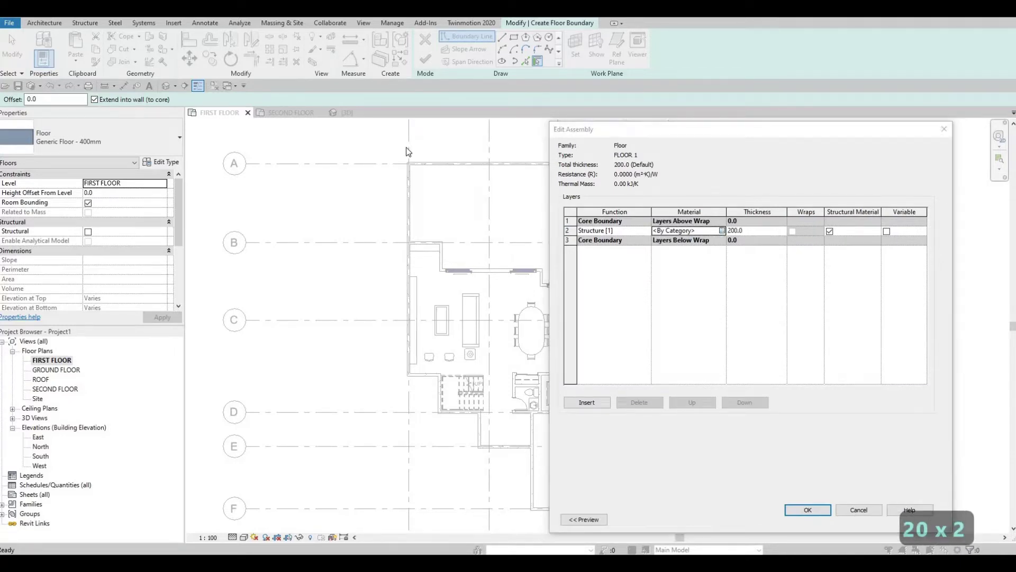
pyautogui.click(356, 81)
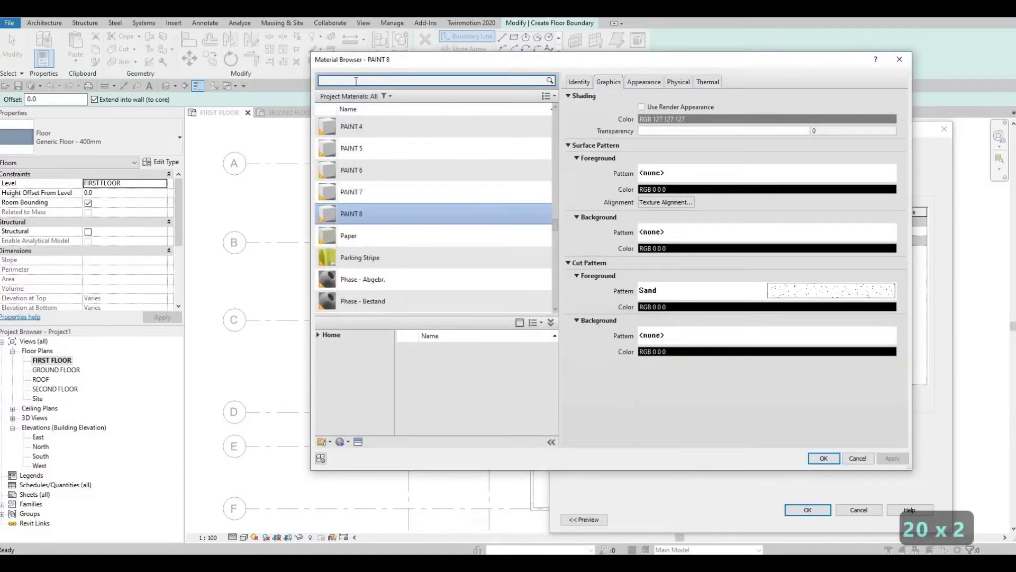
pyautogui.write('GRASS')
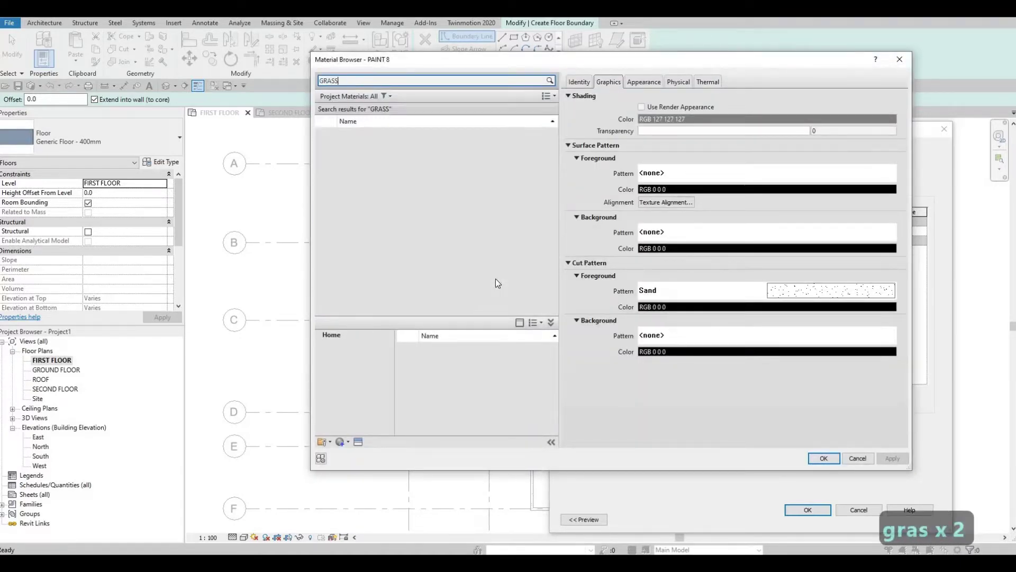
pyautogui.moveTo(544, 356)
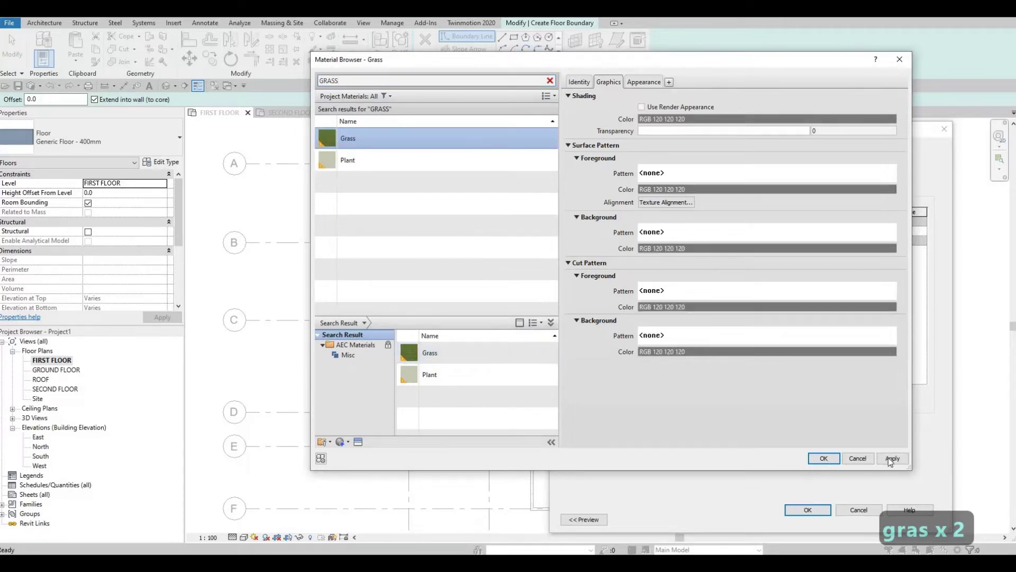
pyautogui.click(823, 458)
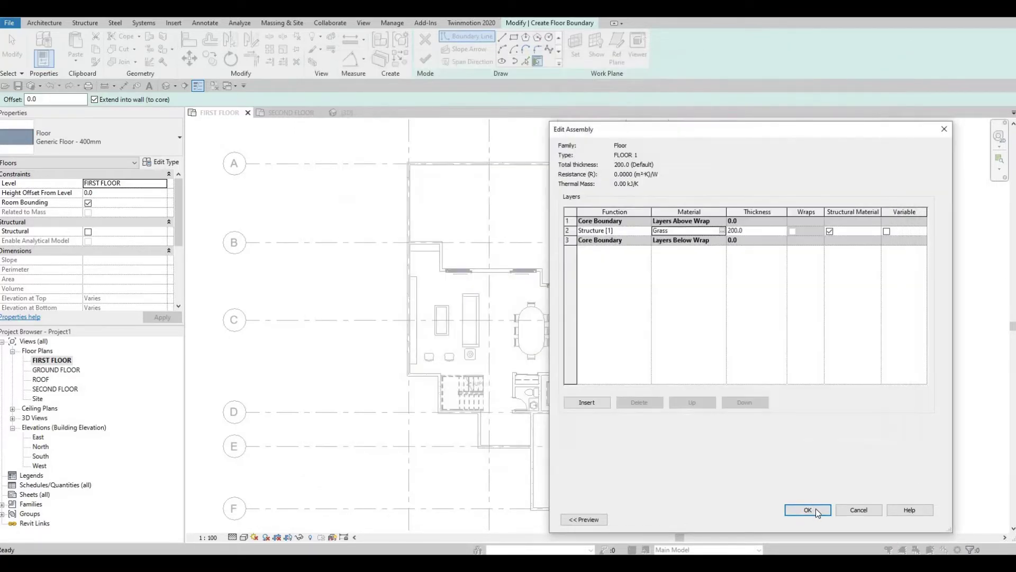
pyautogui.click(815, 511)
pyautogui.click(819, 519)
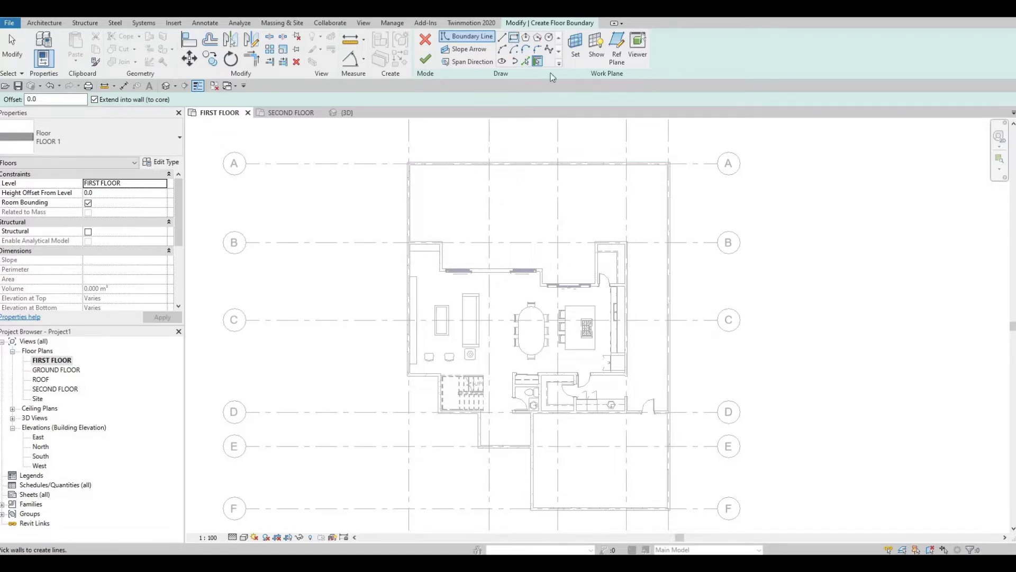
# - Sketch a rectangular floor boundary about 4530 mm deep between grids A and B, from the outer wall corner to the opposite exterior wall
pyautogui.press('l')
pyautogui.press('i')
pyautogui.scroll(3, 397, 166)
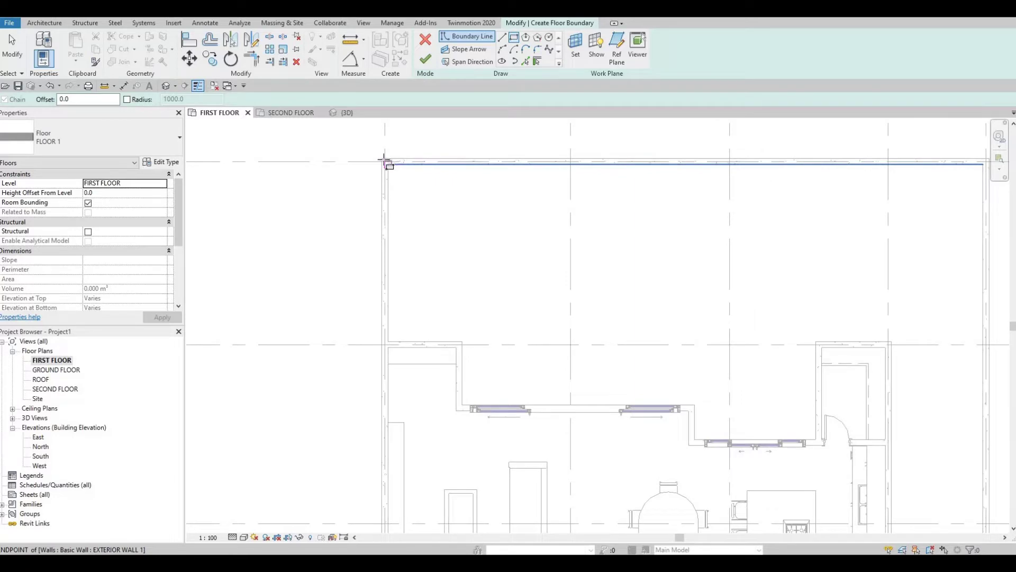
pyautogui.click(385, 160)
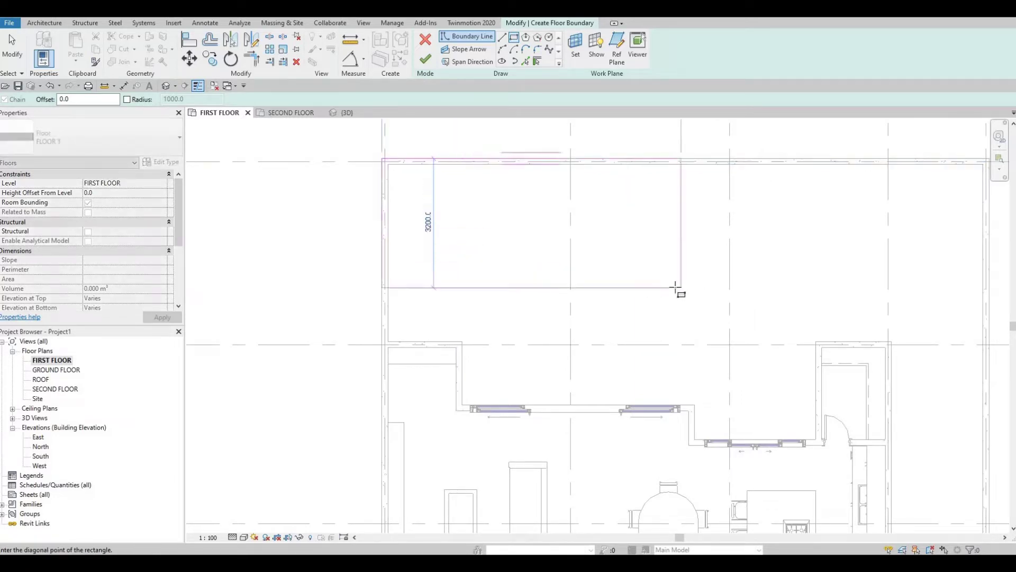
pyautogui.moveTo(724, 295); pyautogui.dragTo(492, 254, button='middle')
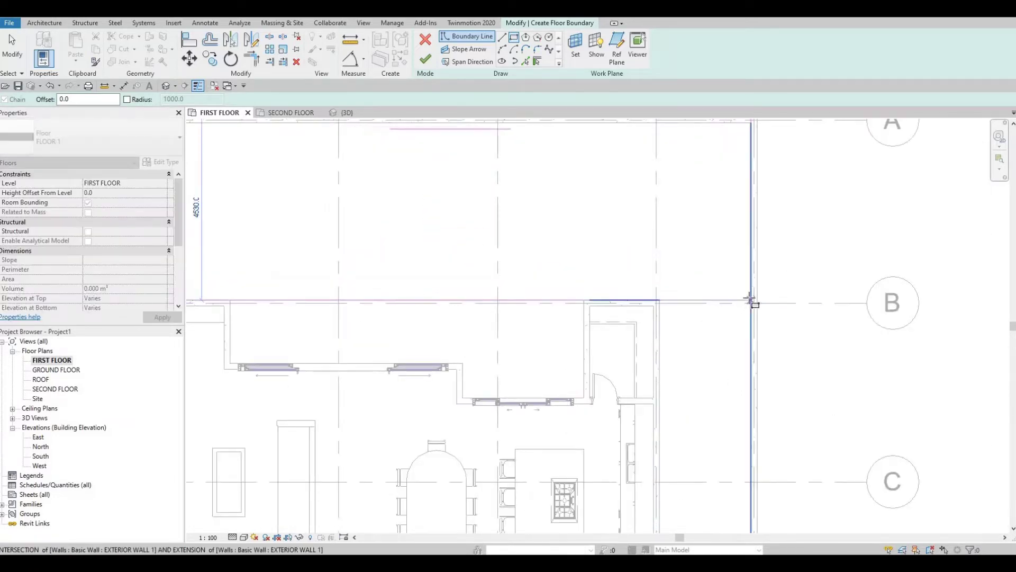
pyautogui.click(750, 300)
pyautogui.moveTo(717, 291); pyautogui.dragTo(704, 299, button='middle')
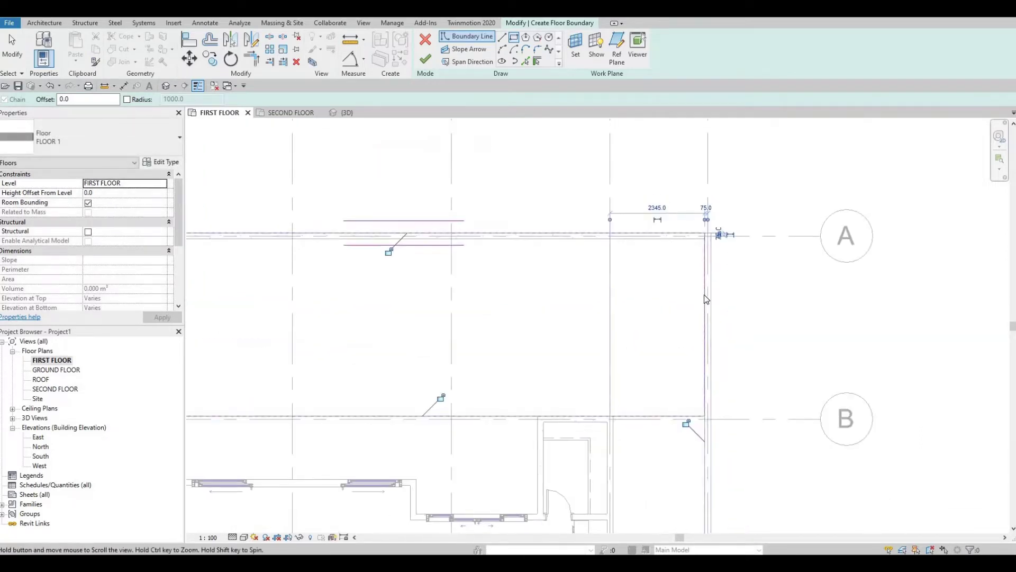
# - Align the boundary's right-hand edge with the outer face of the exterior wall
pyautogui.press('Escape')
pyautogui.press('Escape')
pyautogui.press('a')
pyautogui.press('l')
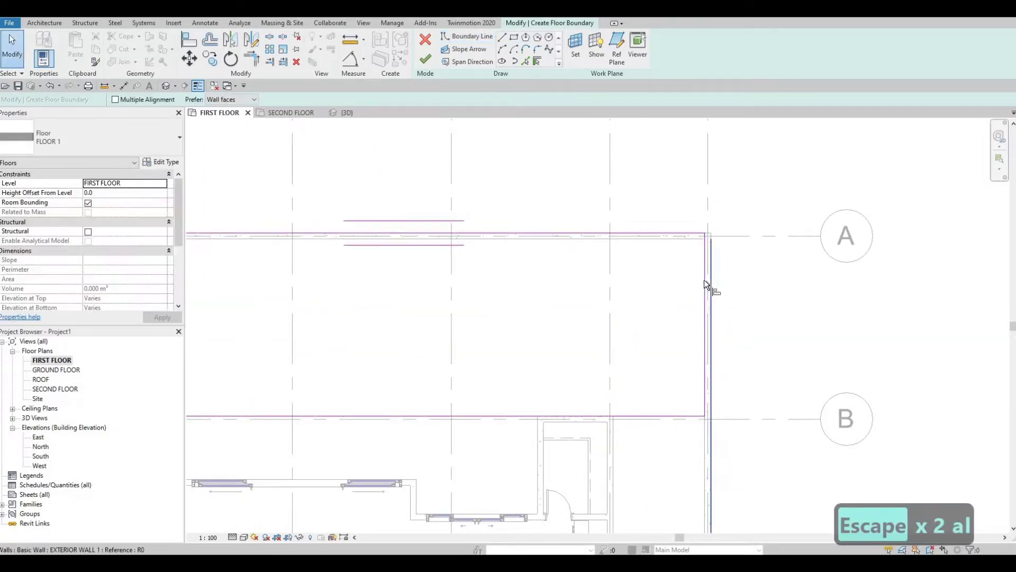
pyautogui.click(704, 281)
pyautogui.click(705, 281)
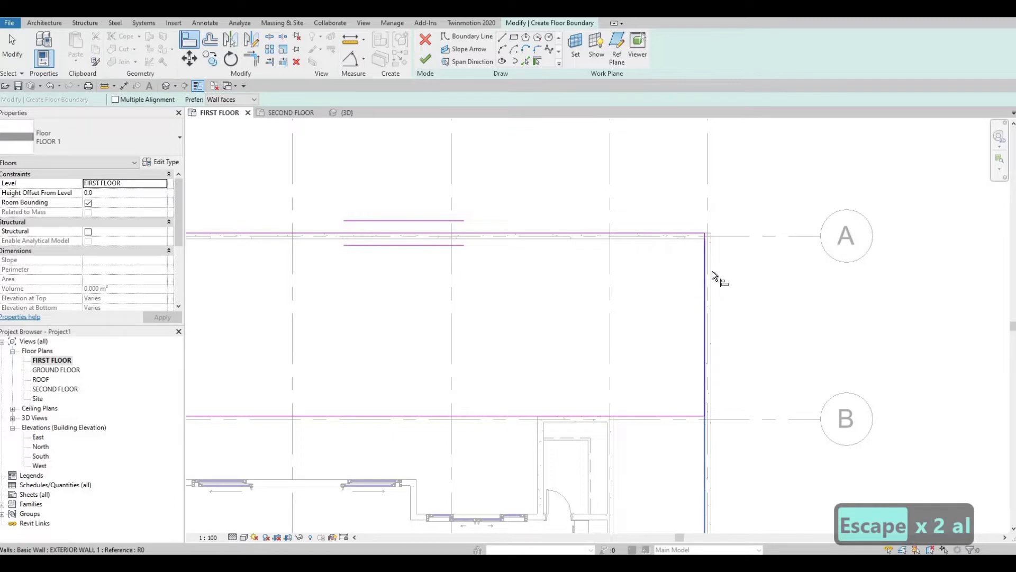
pyautogui.click(707, 276)
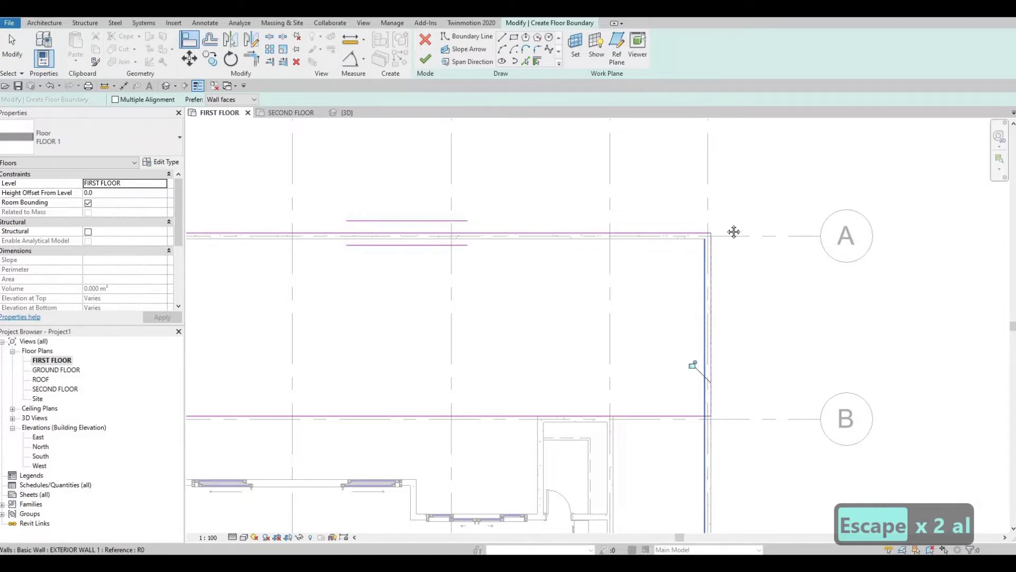
pyautogui.scroll(-5, 734, 231)
pyautogui.press('Escape')
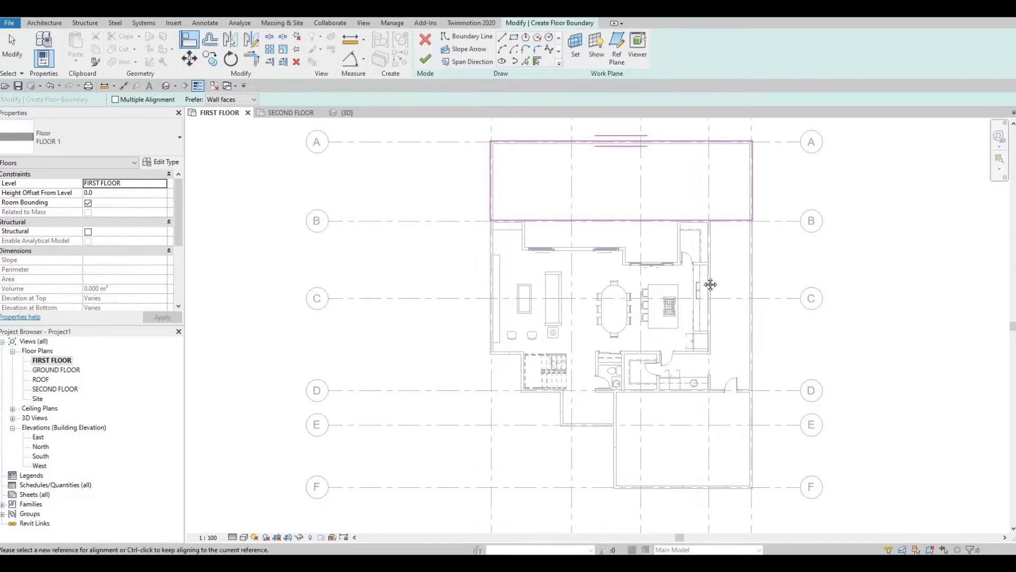
# - Finish the floor sketch between grids A and B to create the grass floor
pyautogui.moveTo(621, 243); pyautogui.dragTo(664, 261, button='middle')
pyautogui.scroll(3, 657, 265)
pyautogui.scroll(-2, 664, 261)
pyautogui.moveTo(561, 252); pyautogui.dragTo(520, 241, button='middle')
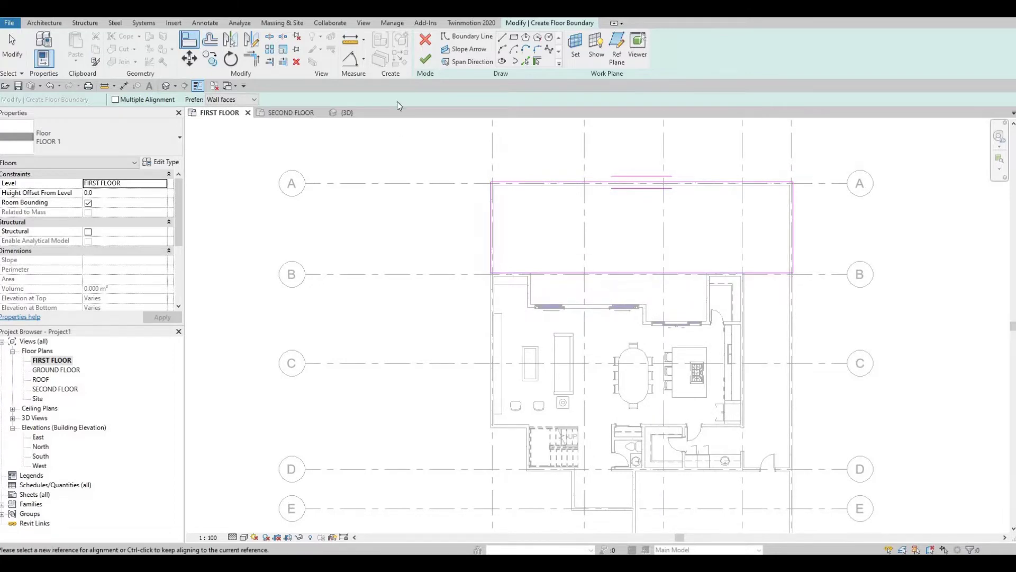
pyautogui.click(424, 62)
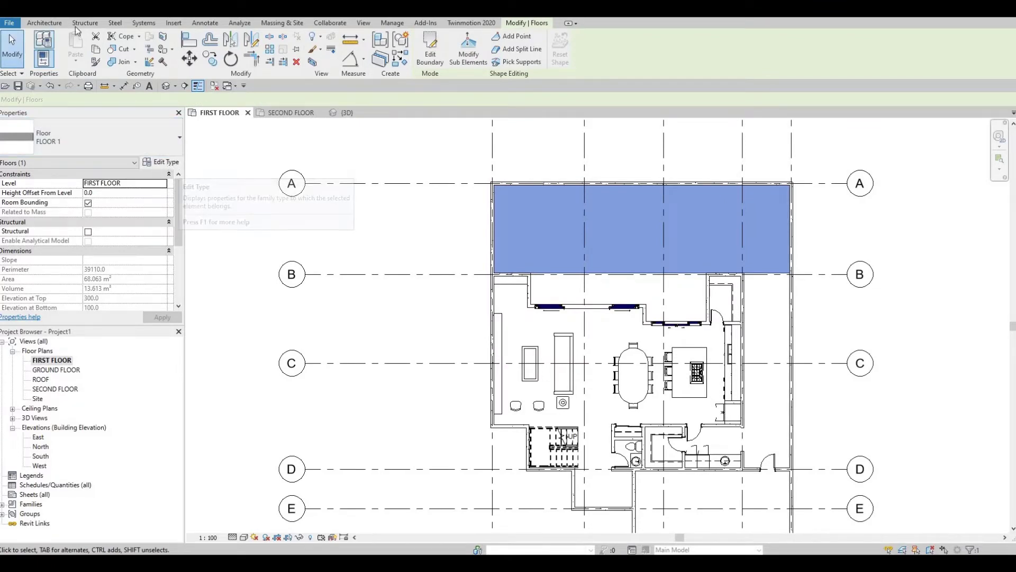
# - Start a new architectural floor and duplicate the FLOOR 1 type as FLOOR 2
pyautogui.click(44, 23)
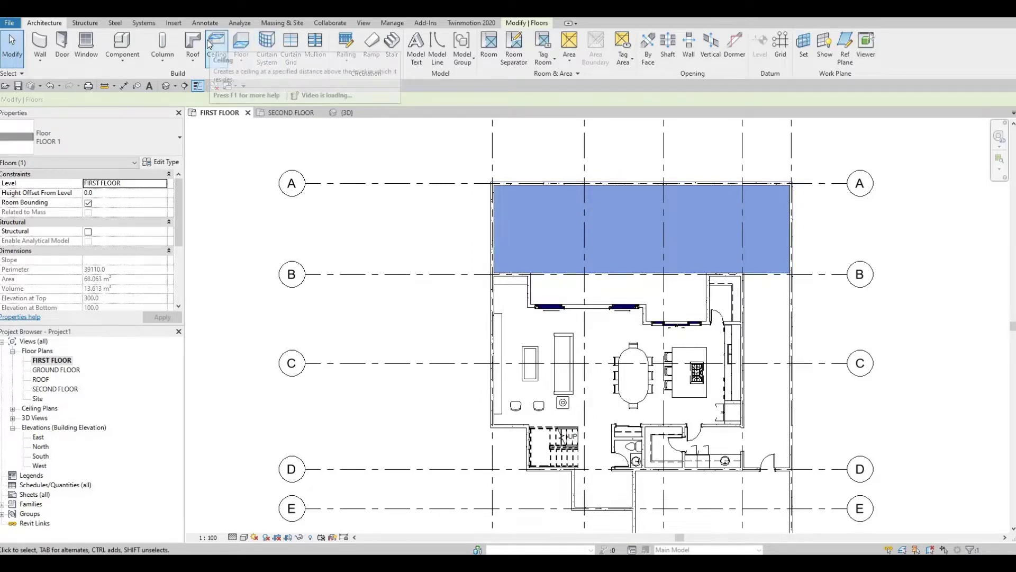
pyautogui.click(241, 42)
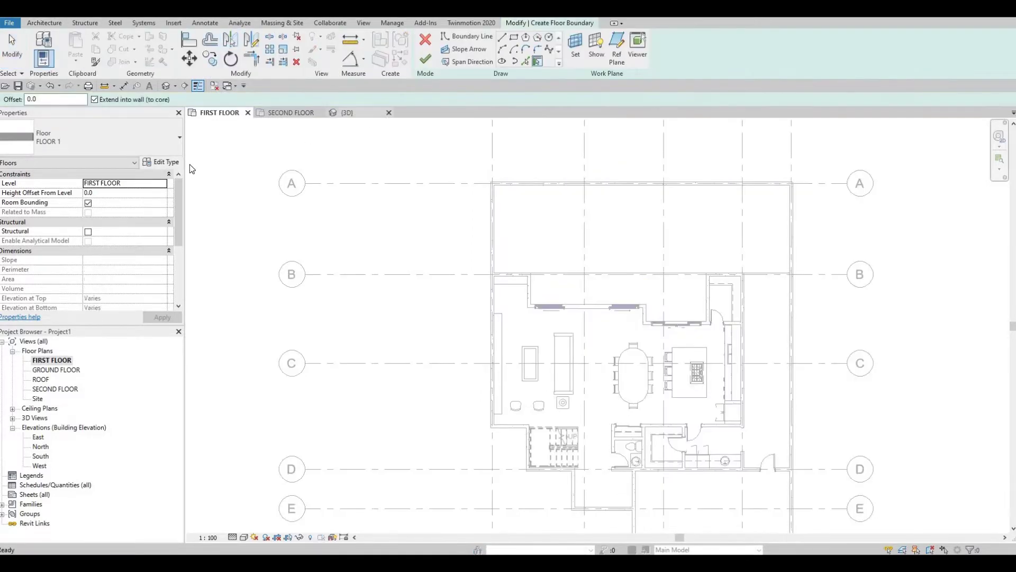
pyautogui.click(162, 162)
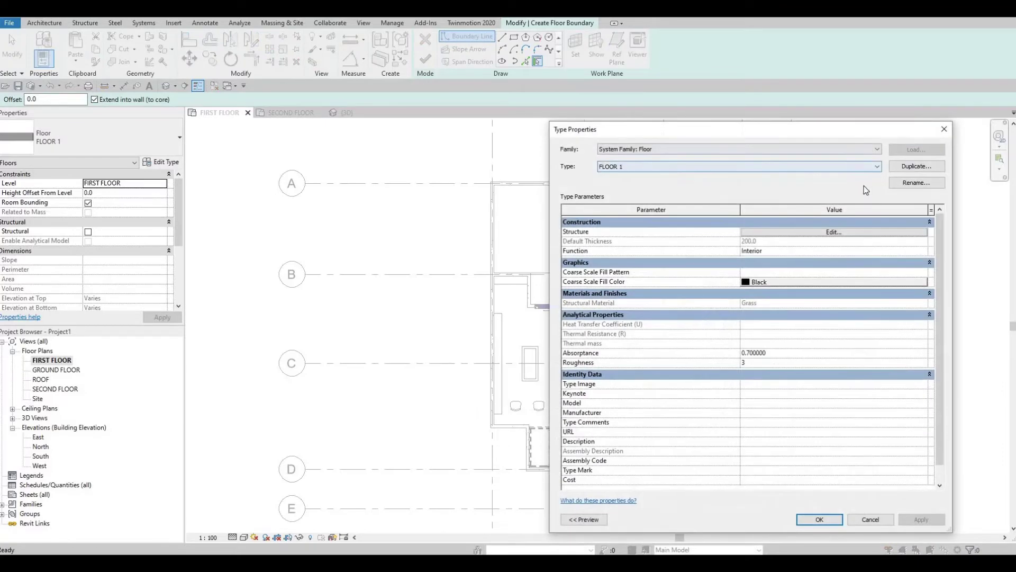
pyautogui.click(917, 166)
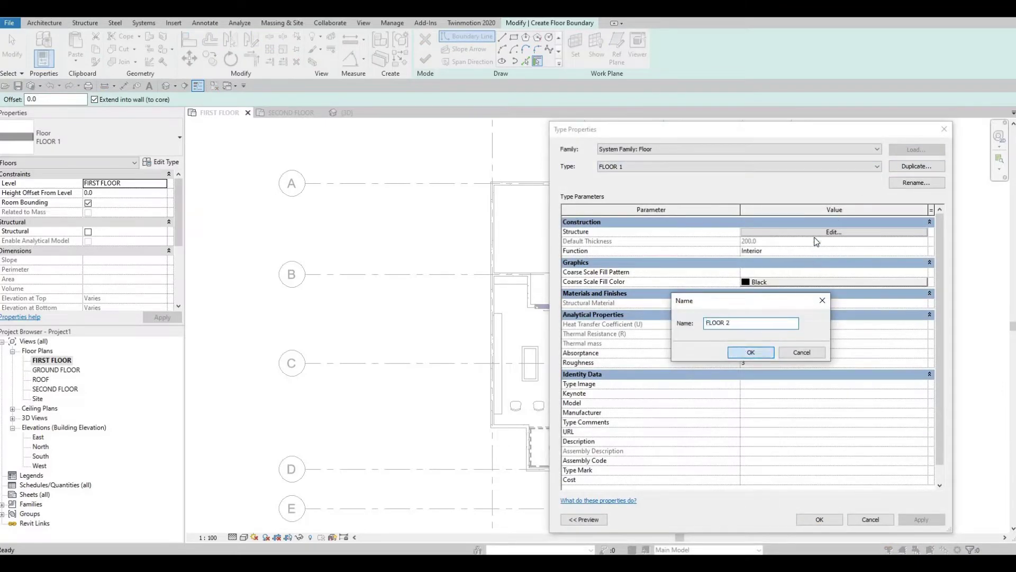
pyautogui.click(748, 352)
# - Change the structure layer material of FLOOR 2 to Pine from the AEC Wood library and accept the type changes
pyautogui.click(746, 232)
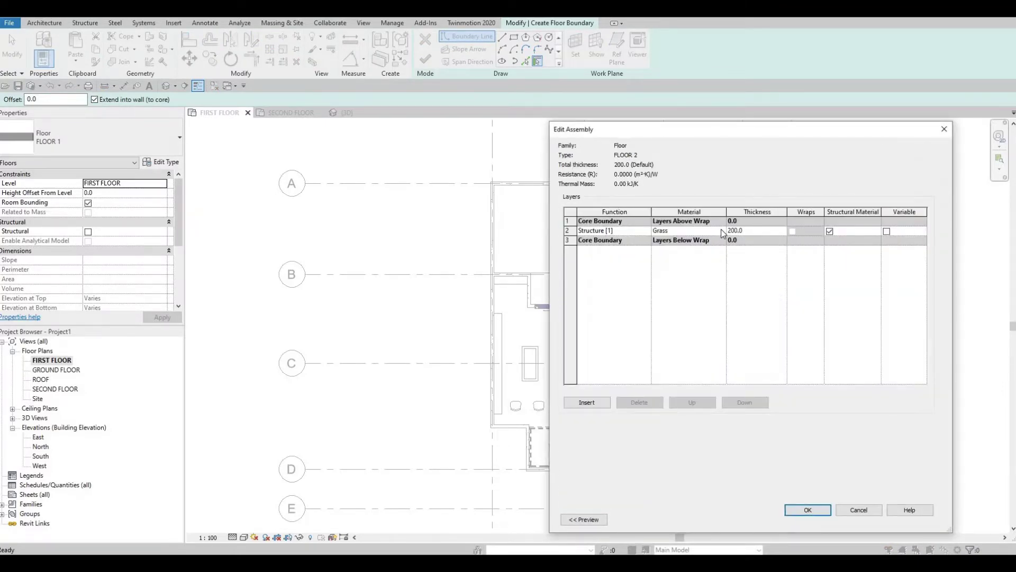
pyautogui.click(722, 230)
pyautogui.click(721, 230)
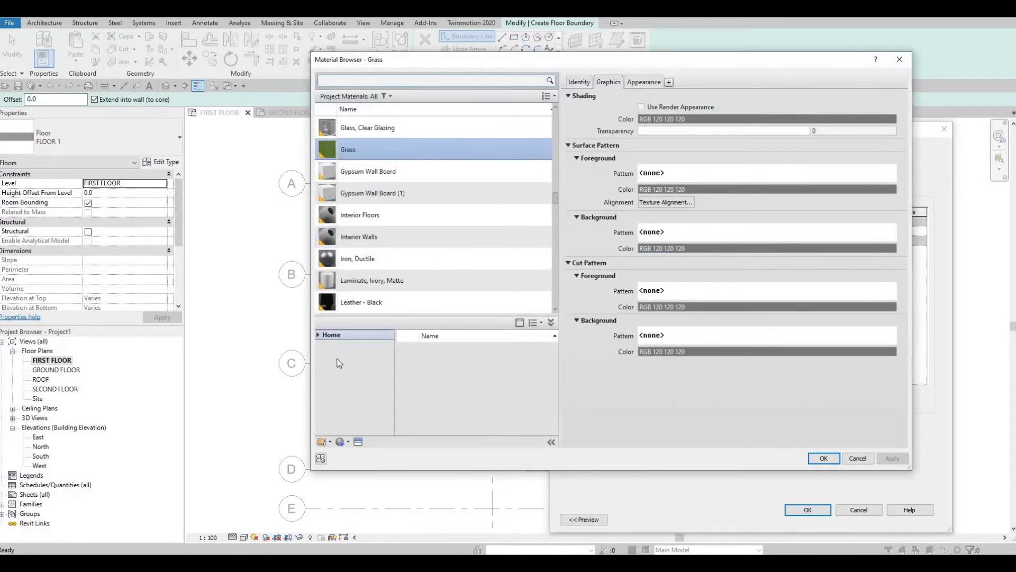
pyautogui.click(322, 355)
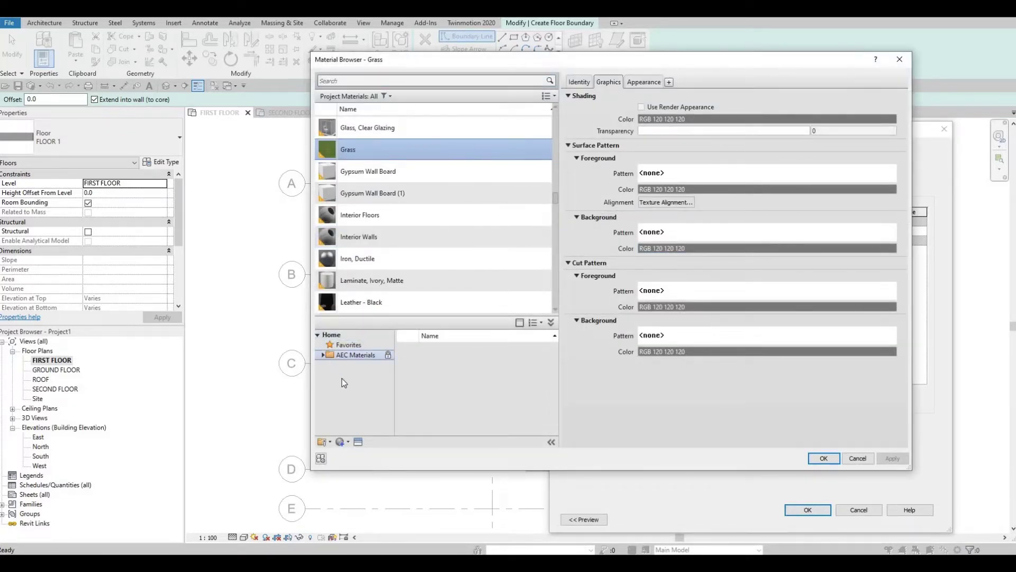
pyautogui.scroll(-4, 342, 398)
pyautogui.click(350, 425)
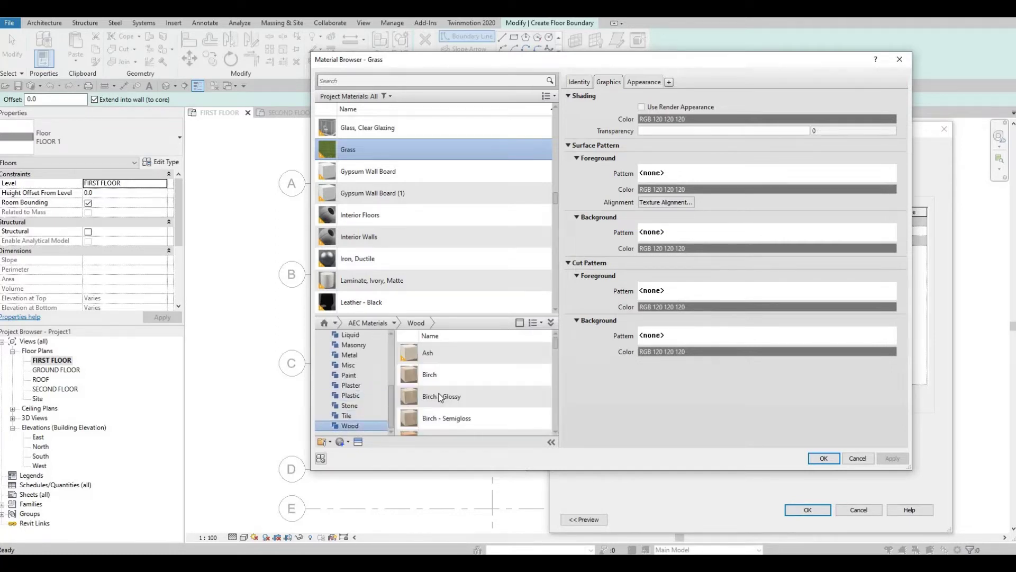
pyautogui.scroll(-7, 442, 397)
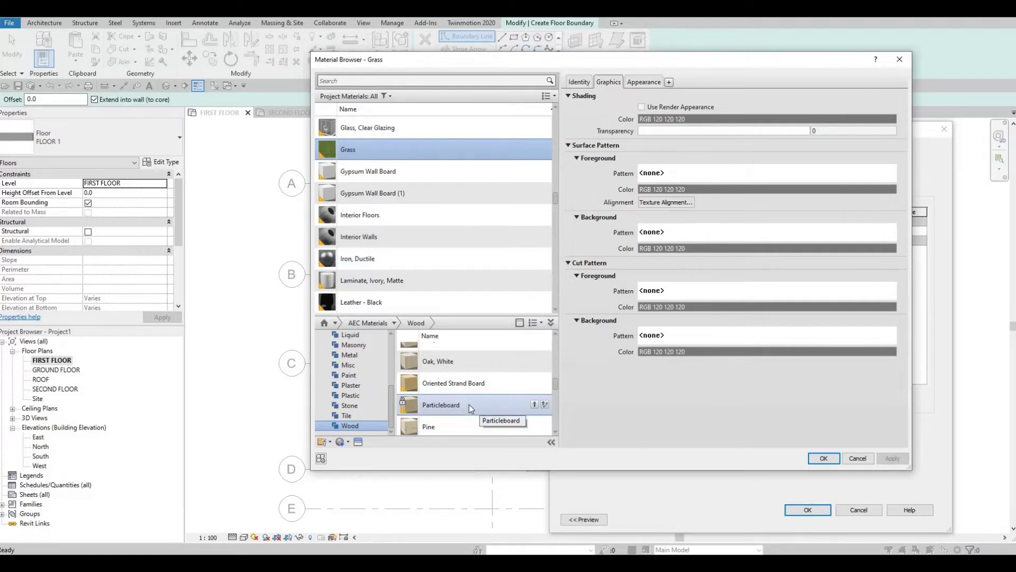
pyautogui.scroll(-2, 465, 401)
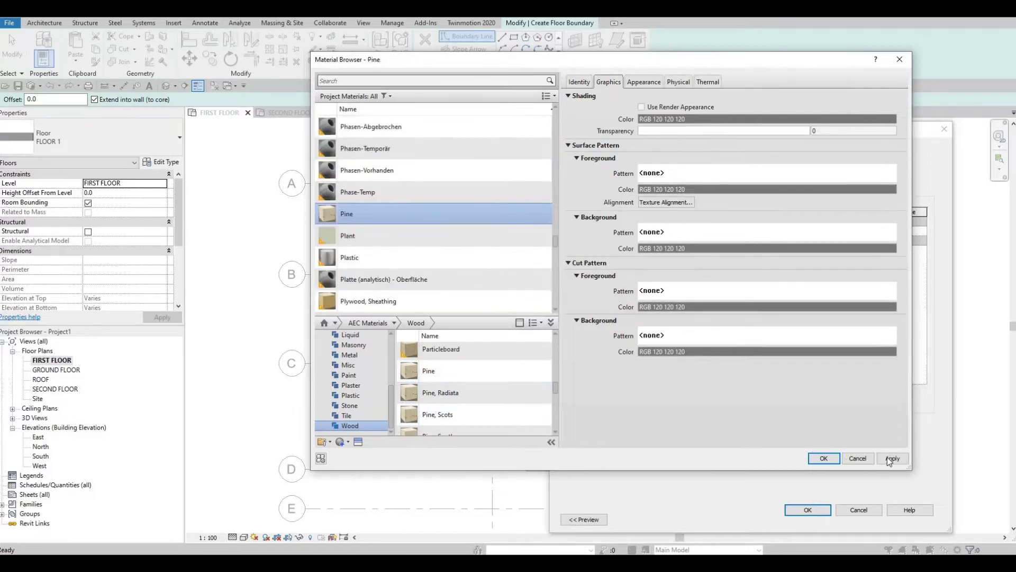
pyautogui.click(823, 458)
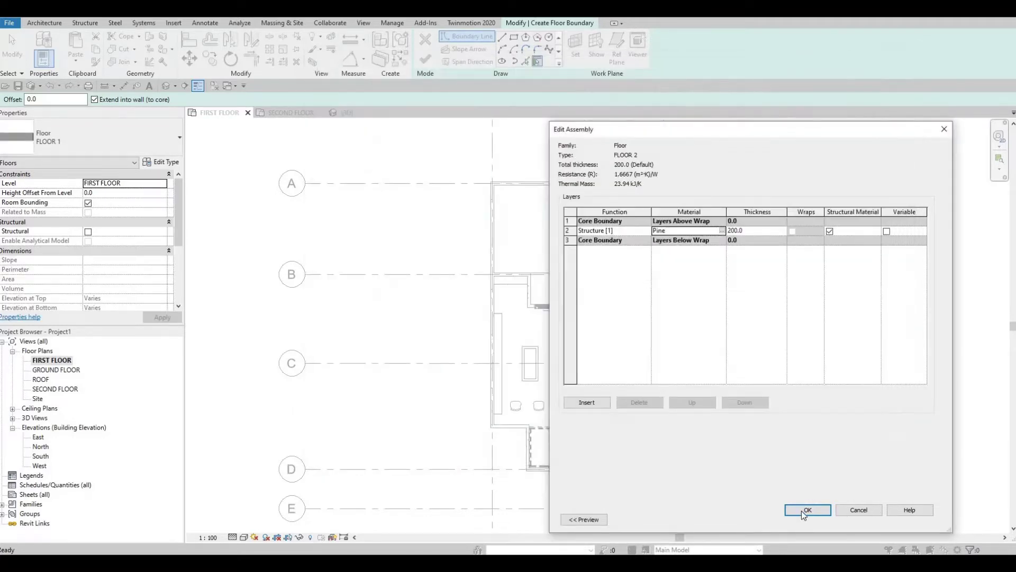
pyautogui.click(820, 510)
pyautogui.click(821, 520)
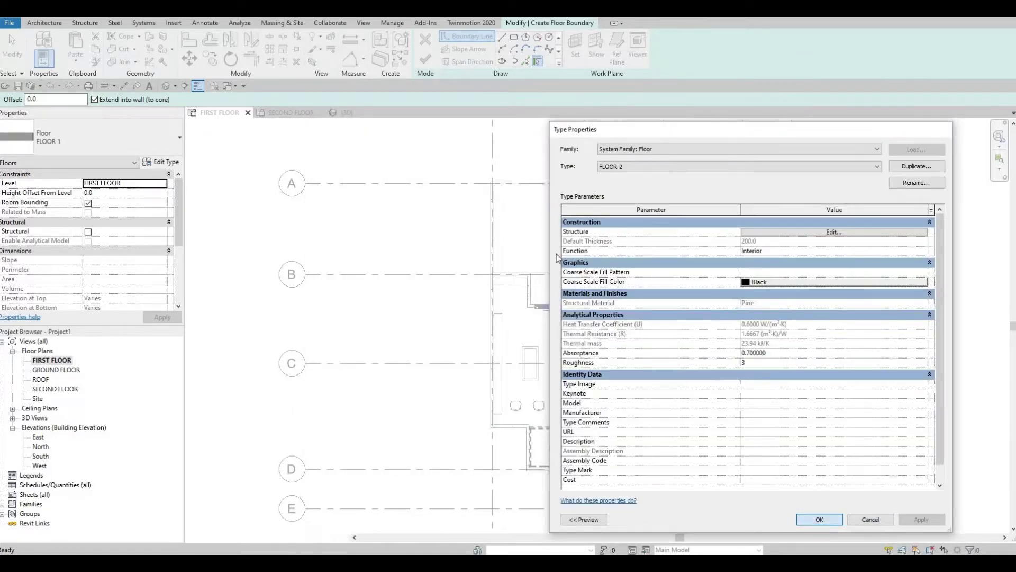
# - Sketch a rectangular FLOOR 2 boundary across the recess from the grass floor's edge at grid B to the sliding-door wall
pyautogui.scroll(3, 582, 276)
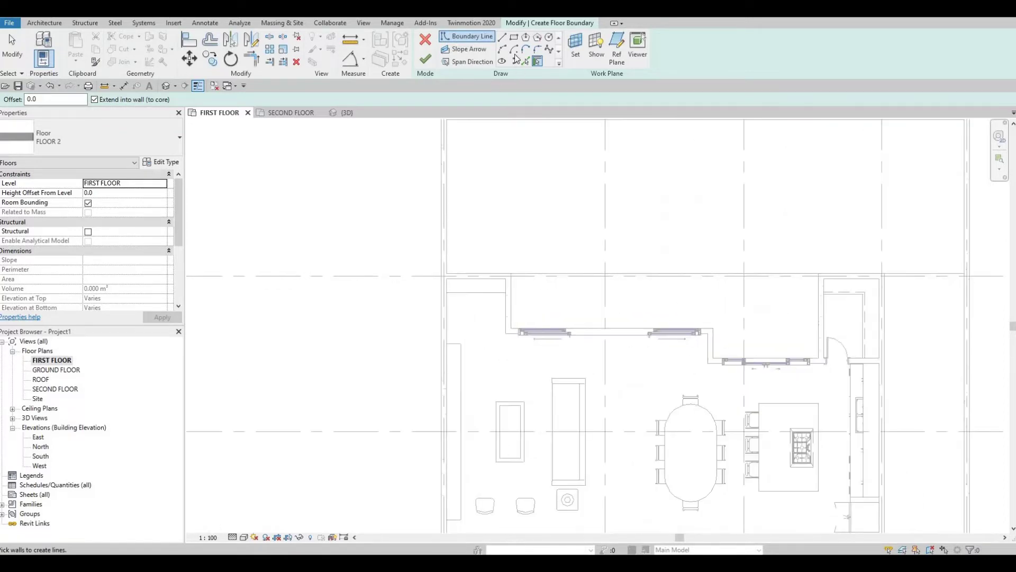
pyautogui.click(513, 38)
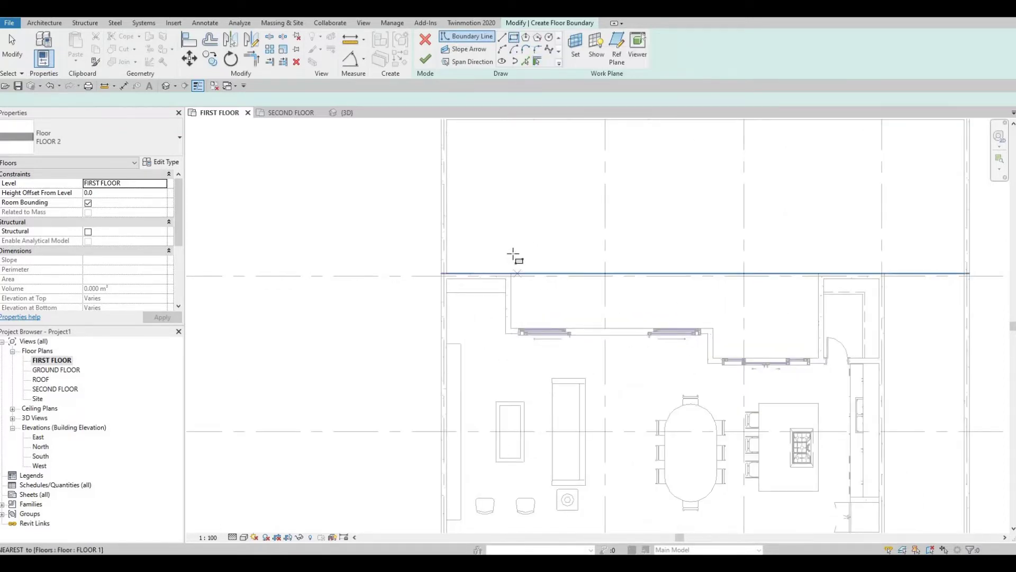
pyautogui.scroll(2, 509, 318)
pyautogui.click(513, 250)
pyautogui.moveTo(839, 314); pyautogui.dragTo(626, 288, button='middle')
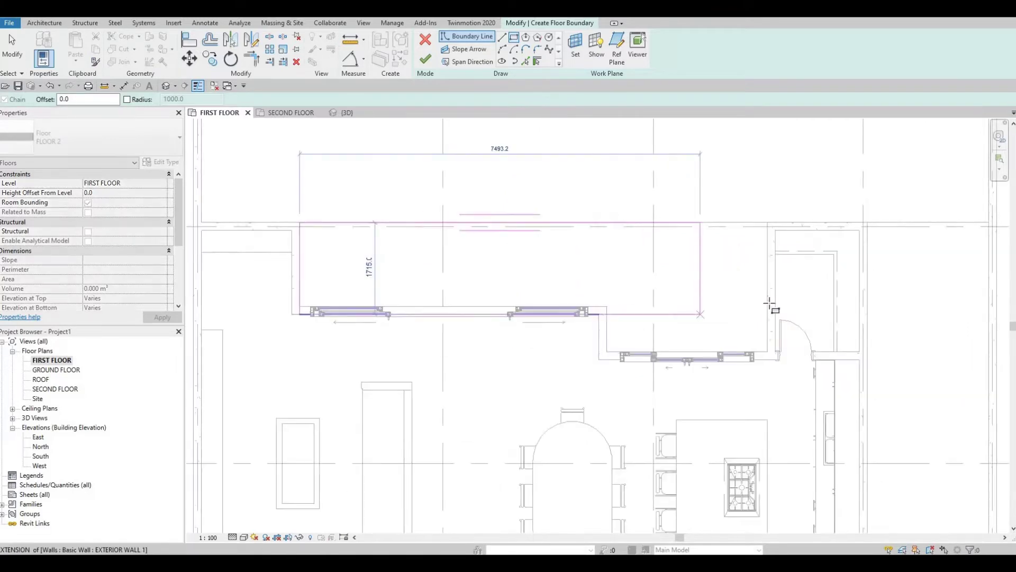
pyautogui.scroll(1, 756, 307)
pyautogui.press('Escape')
# - Sketch a second boundary rectangle filling the deeper recess down to the wall with the smaller sliding door
pyautogui.scroll(2, 630, 307)
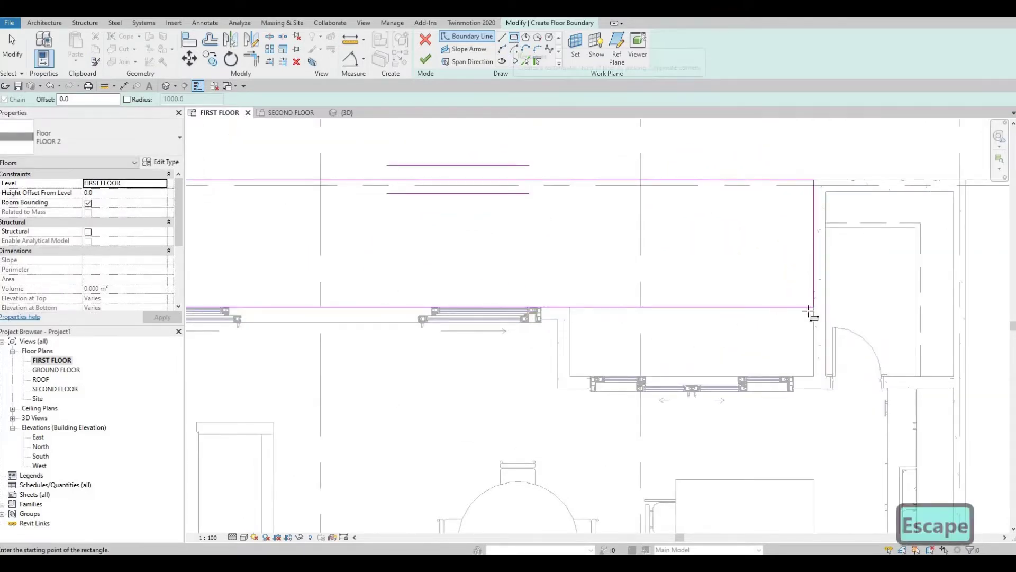
pyautogui.click(813, 307)
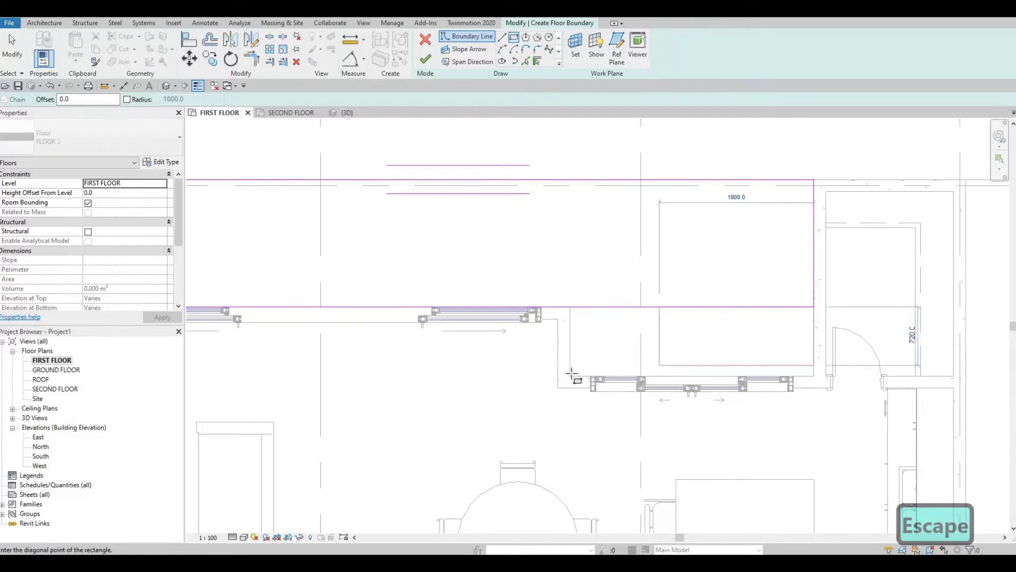
pyautogui.click(569, 375)
pyautogui.press('Escape')
pyautogui.press('Escape')
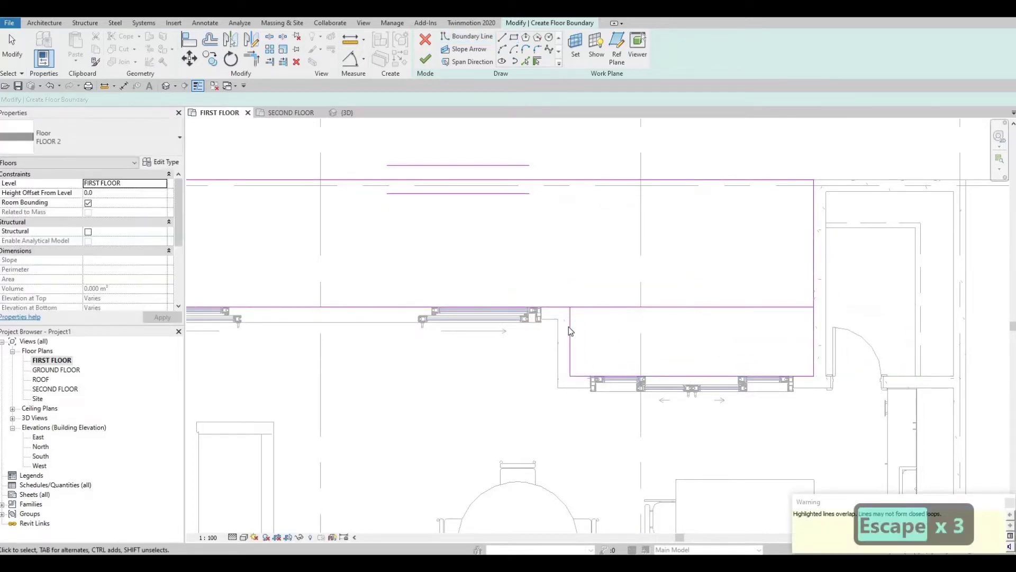
pyautogui.press('t')
pyautogui.press('r')
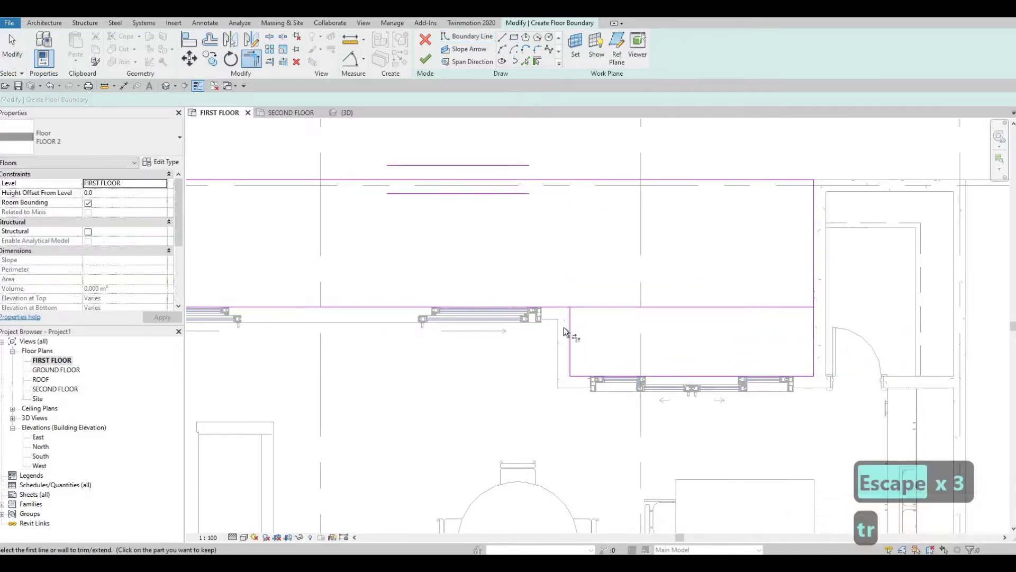
pyautogui.press('Escape')
pyautogui.press('Escape')
# - Delete the overlapping boundary segments where the two sketched rectangles meet
pyautogui.click(649, 307)
pyautogui.press('Delete')
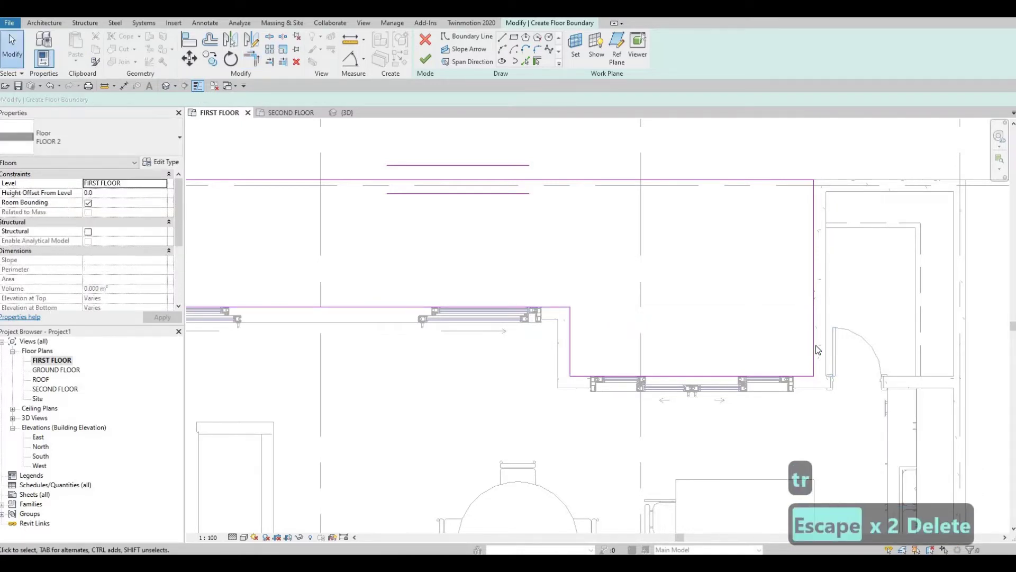
pyautogui.press('Delete')
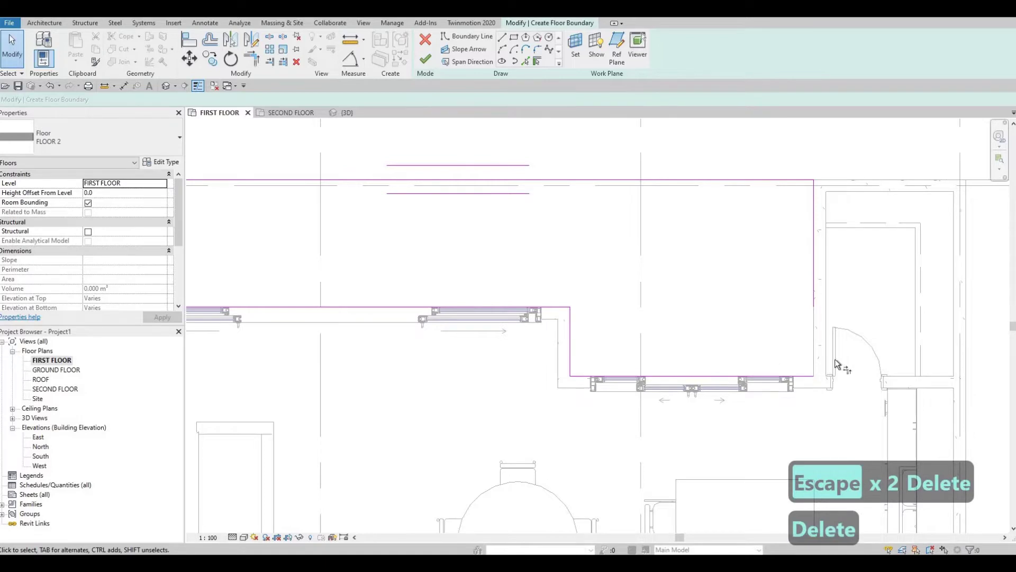
# - Trim the right-hand boundary edge to the deeper recess's lower edge and finish the FLOOR 2 sketch
pyautogui.press('t')
pyautogui.press('r')
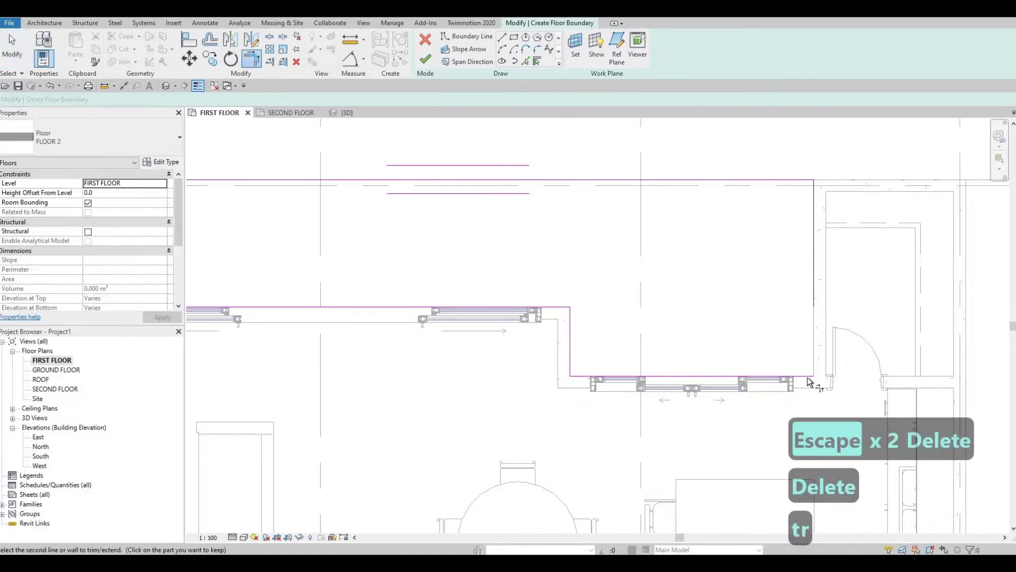
pyautogui.click(808, 377)
pyautogui.press('Escape')
pyautogui.moveTo(701, 338); pyautogui.dragTo(809, 294, button='middle')
pyautogui.scroll(-1, 810, 293)
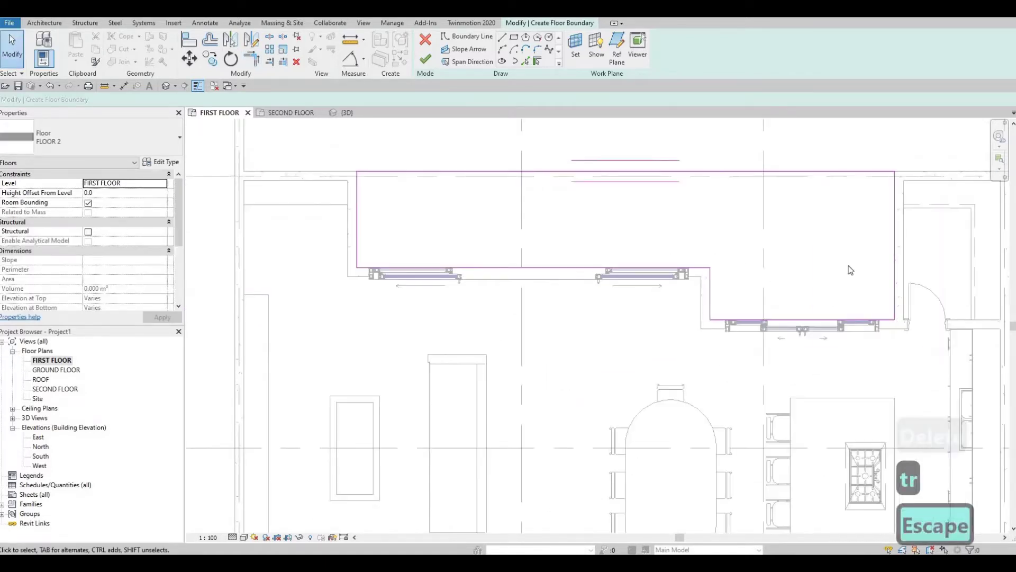
pyautogui.moveTo(539, 268); pyautogui.dragTo(512, 310, button='middle')
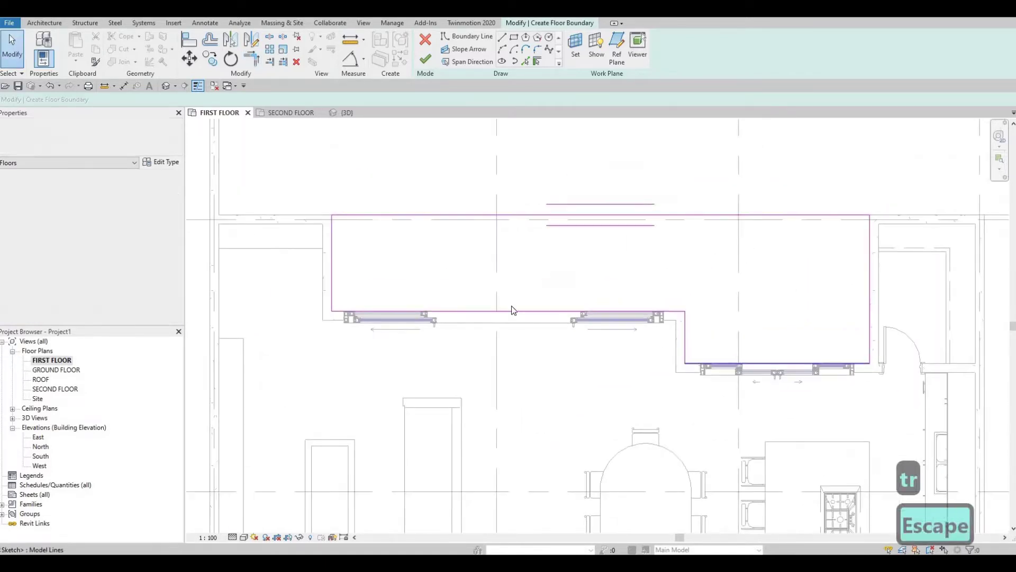
pyautogui.click(423, 62)
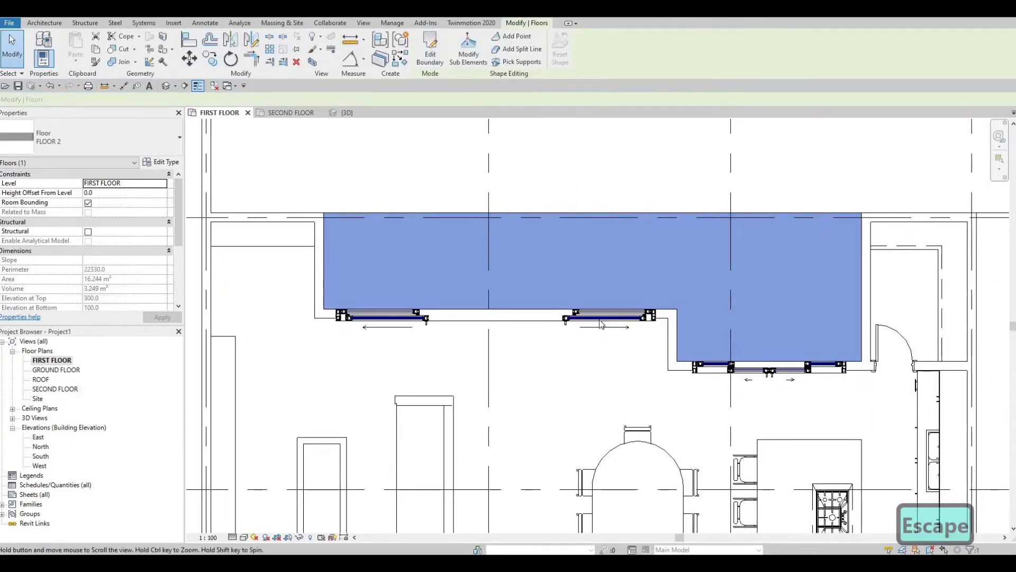
# - Start a new architectural floor and duplicate the FLOOR 2 type as FLOOR 3
pyautogui.scroll(-1, 575, 295)
pyautogui.scroll(-1, 575, 295)
pyautogui.moveTo(823, 508); pyautogui.dragTo(638, 401, button='middle')
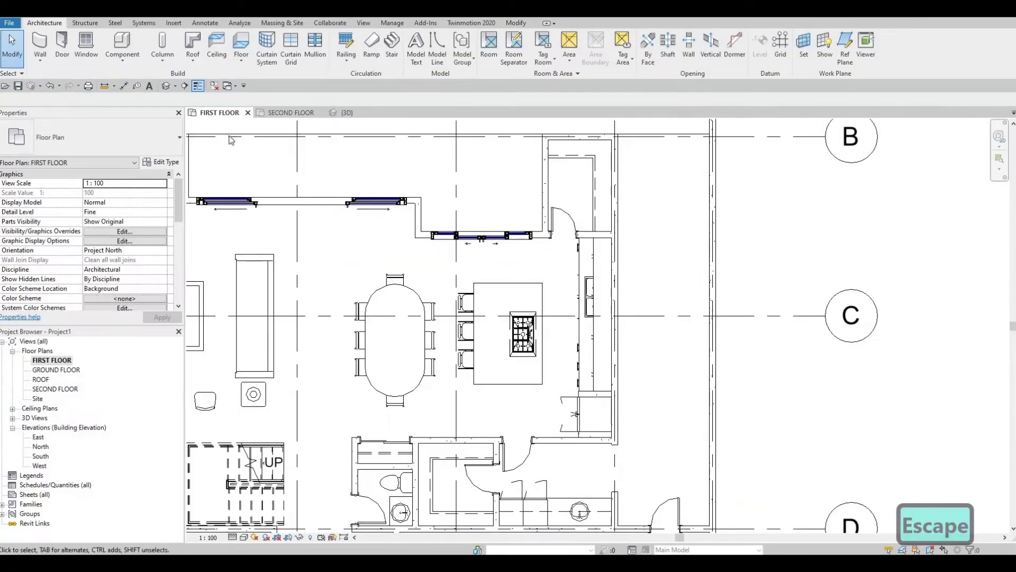
pyautogui.click(240, 43)
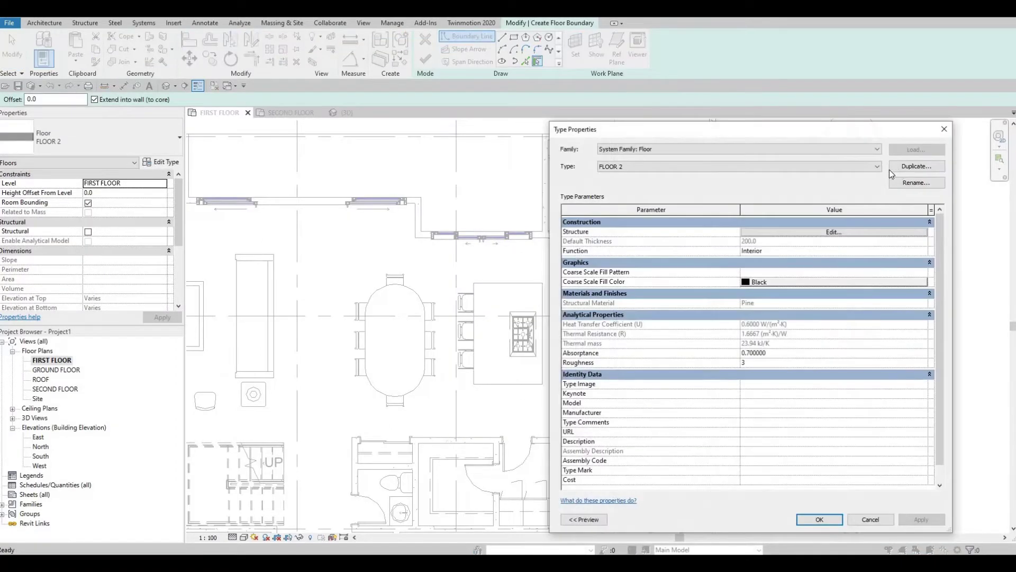
pyautogui.click(900, 167)
pyautogui.click(750, 354)
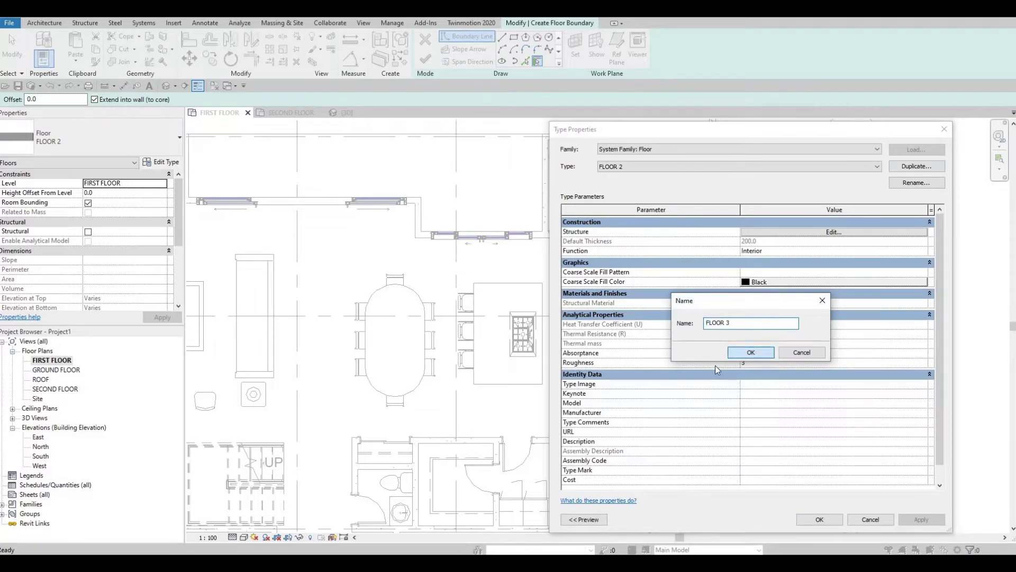
# - Open the material choices for FLOOR 3's structure layer and expand the AEC Materials library
pyautogui.click(824, 232)
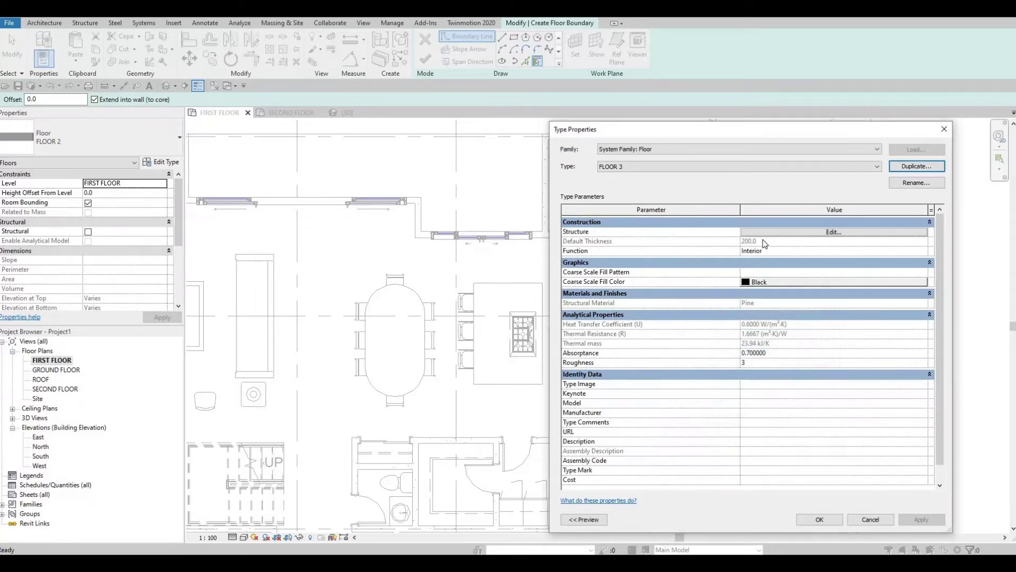
pyautogui.click(723, 233)
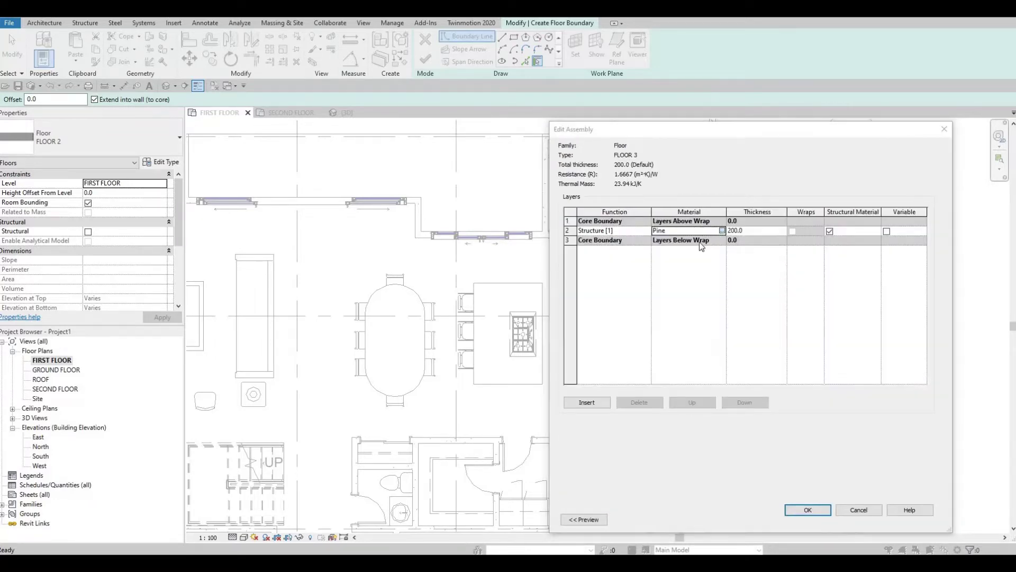
pyautogui.click(721, 231)
pyautogui.scroll(-2, 320, 313)
pyautogui.click(316, 336)
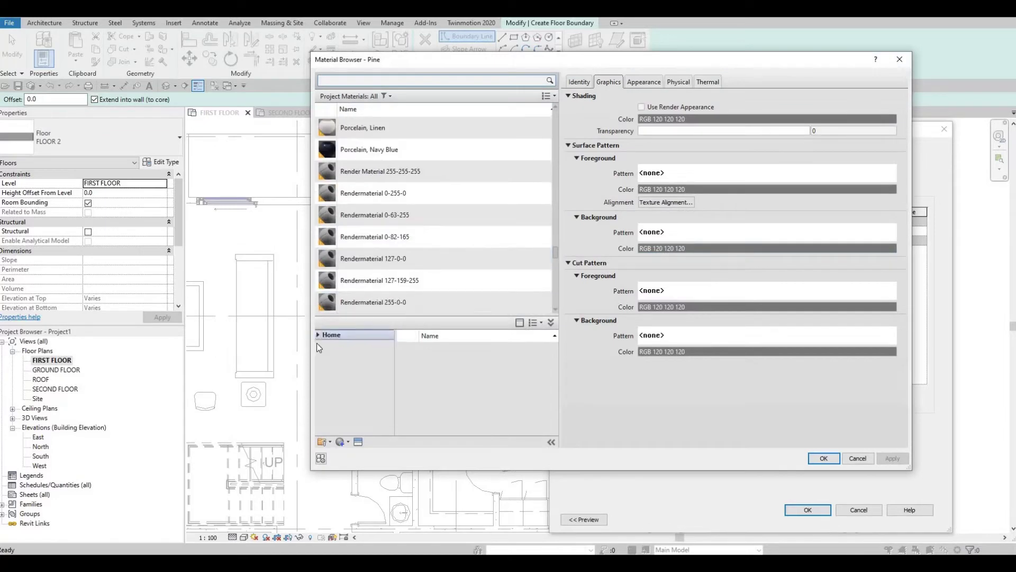
pyautogui.click(320, 355)
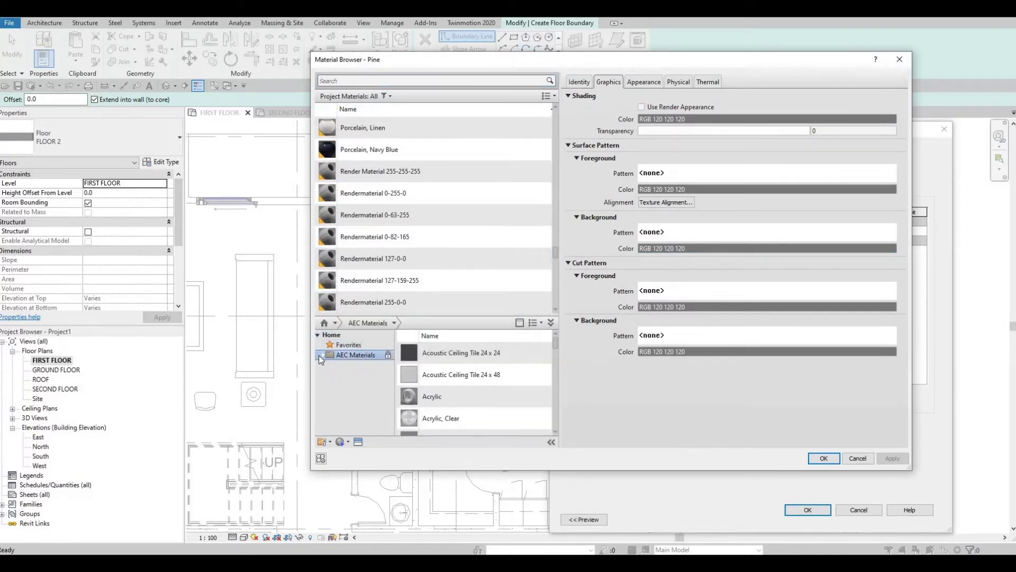
pyautogui.click(322, 355)
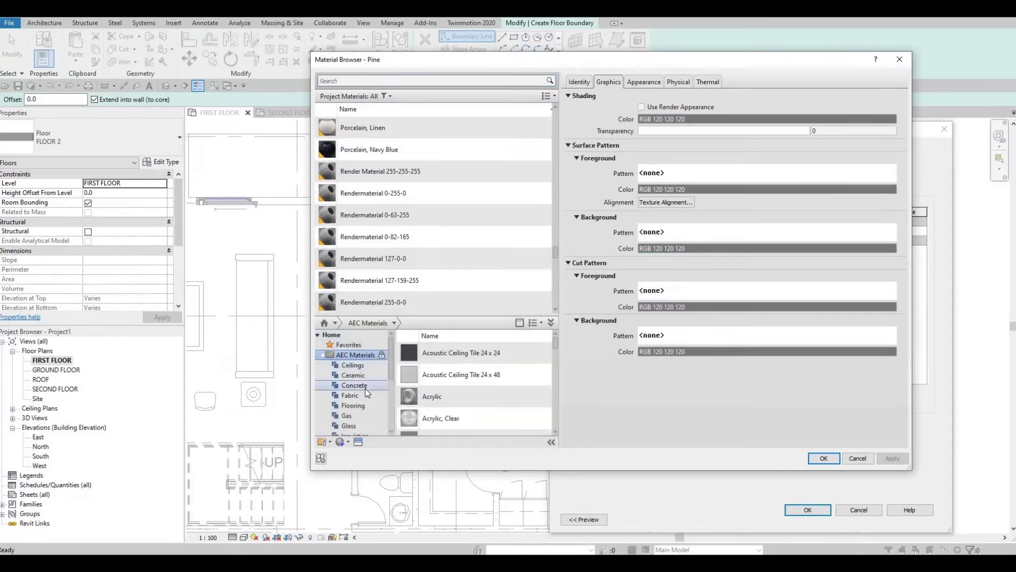
# - Look through the AEC material categories and examine the Stone materials for a suitable floor finish
pyautogui.scroll(-1, 364, 392)
pyautogui.click(364, 374)
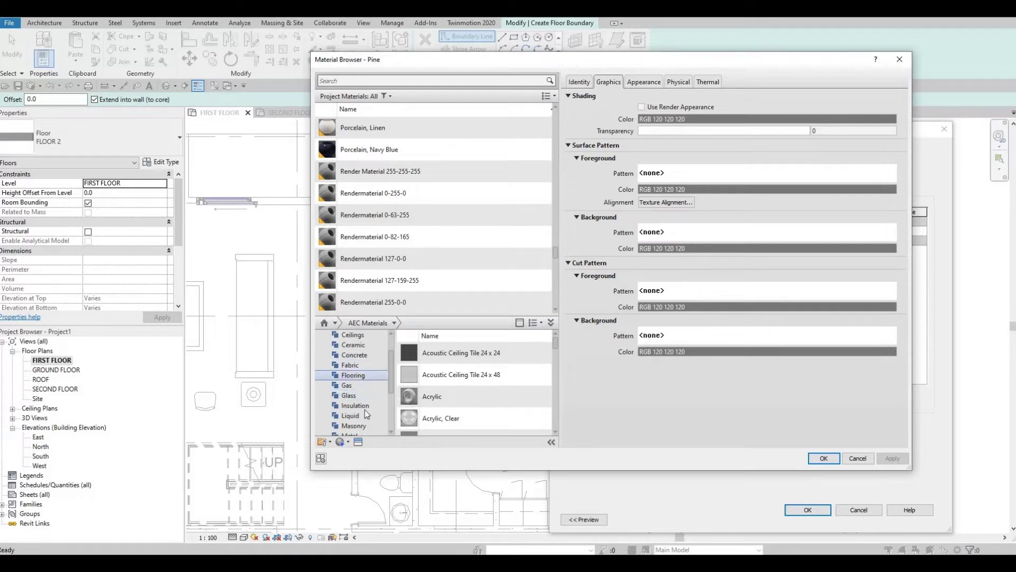
pyautogui.click(364, 413)
pyautogui.scroll(-1, 366, 412)
pyautogui.click(363, 411)
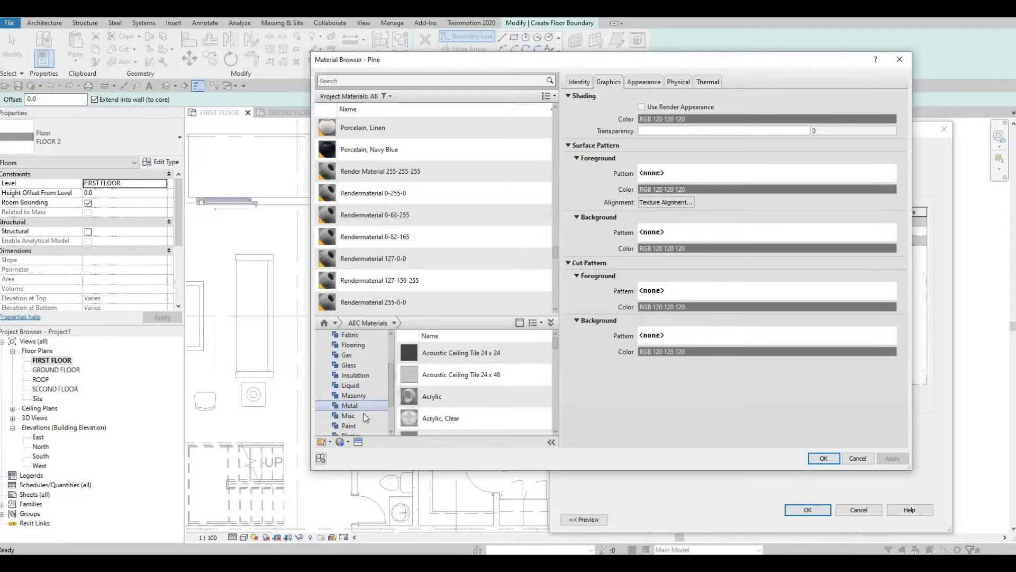
pyautogui.scroll(-2, 363, 408)
pyautogui.click(364, 405)
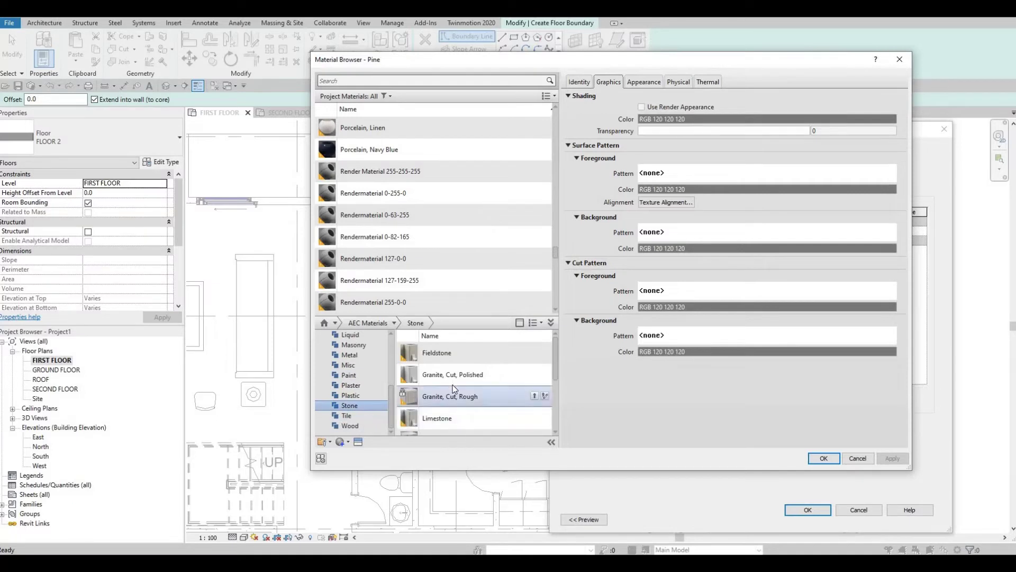
pyautogui.scroll(-2, 453, 389)
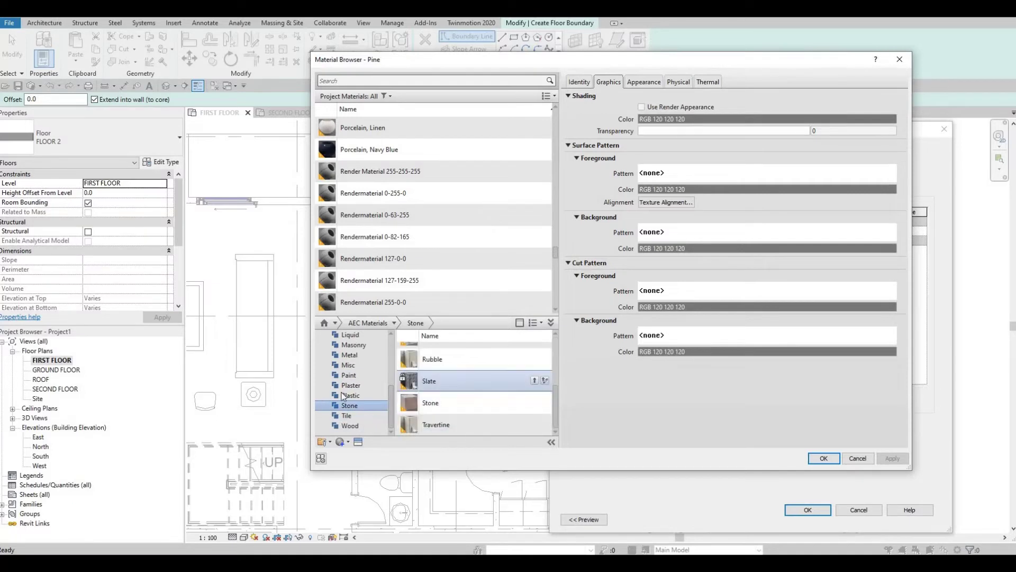
# - Change the structure layer material of FLOOR 3 to Slab, Screed from the AEC Misc library and accept the type changes
pyautogui.click(357, 367)
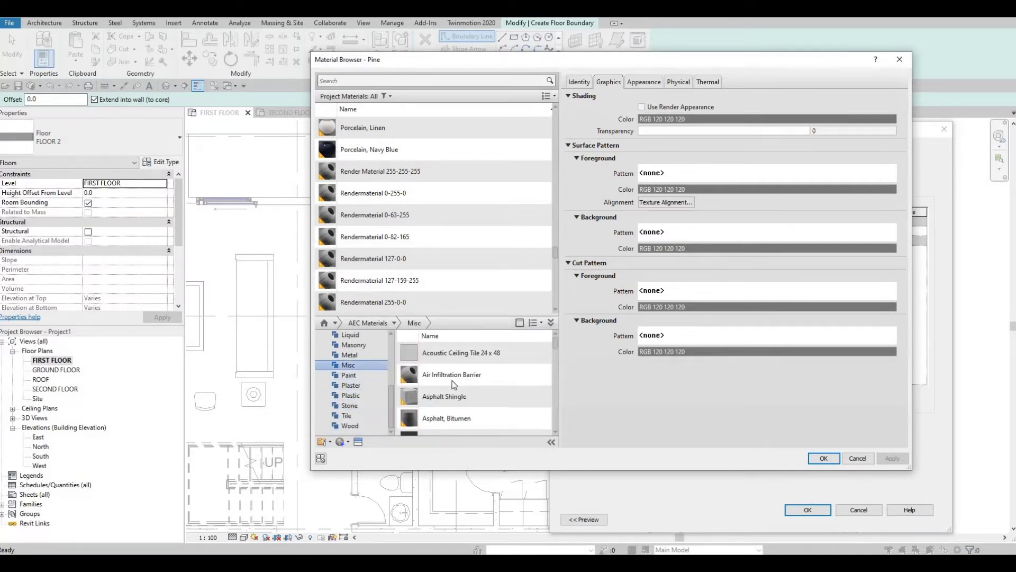
pyautogui.scroll(-3, 493, 397)
pyautogui.scroll(-3, 489, 396)
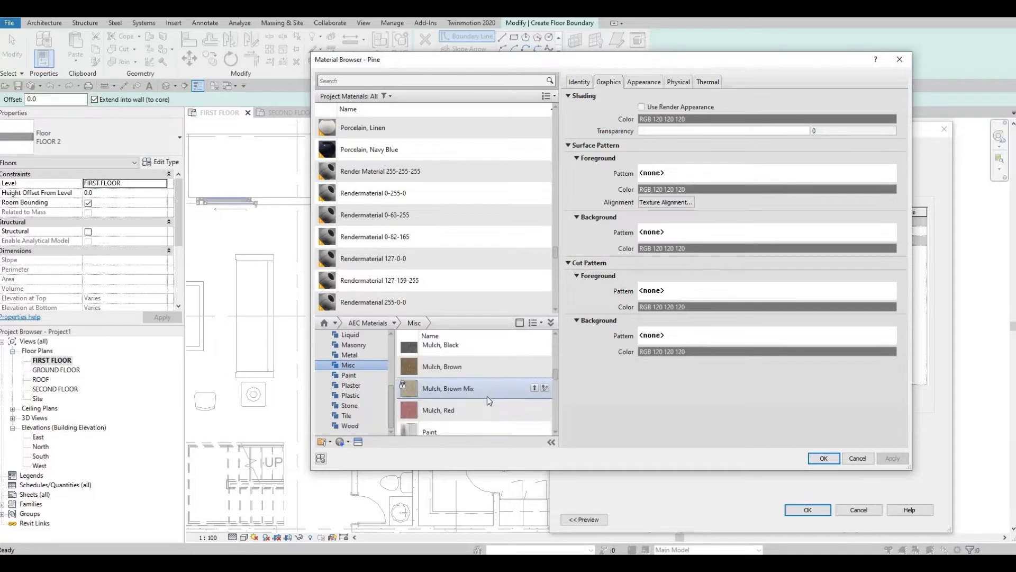
pyautogui.scroll(-3, 486, 396)
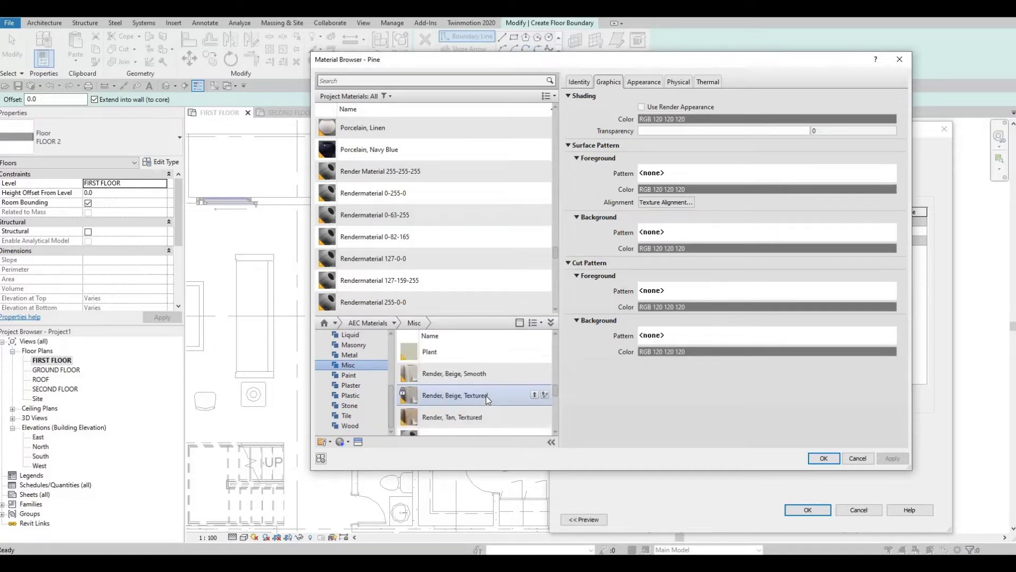
pyautogui.scroll(-3, 486, 396)
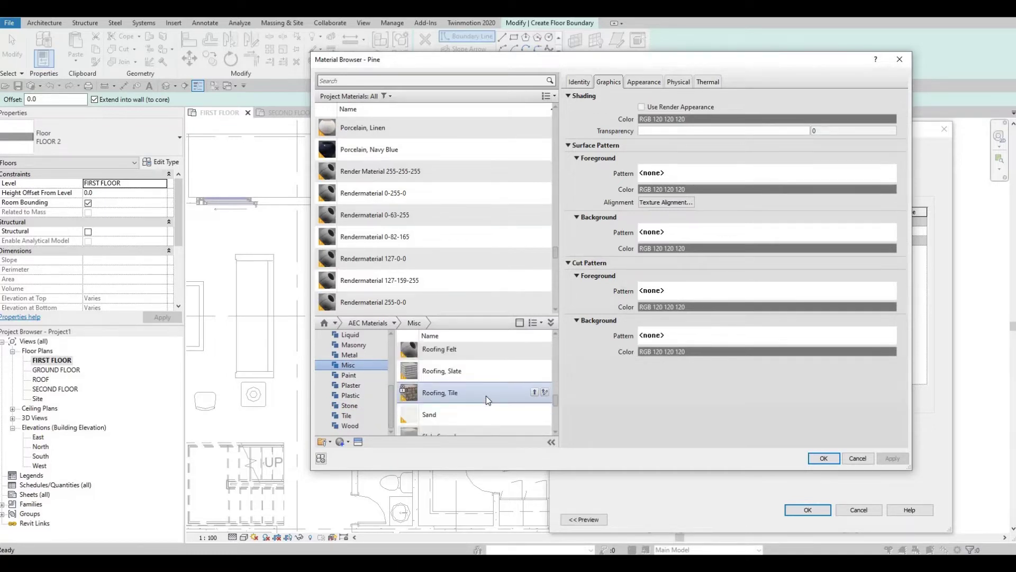
pyautogui.scroll(-1, 486, 396)
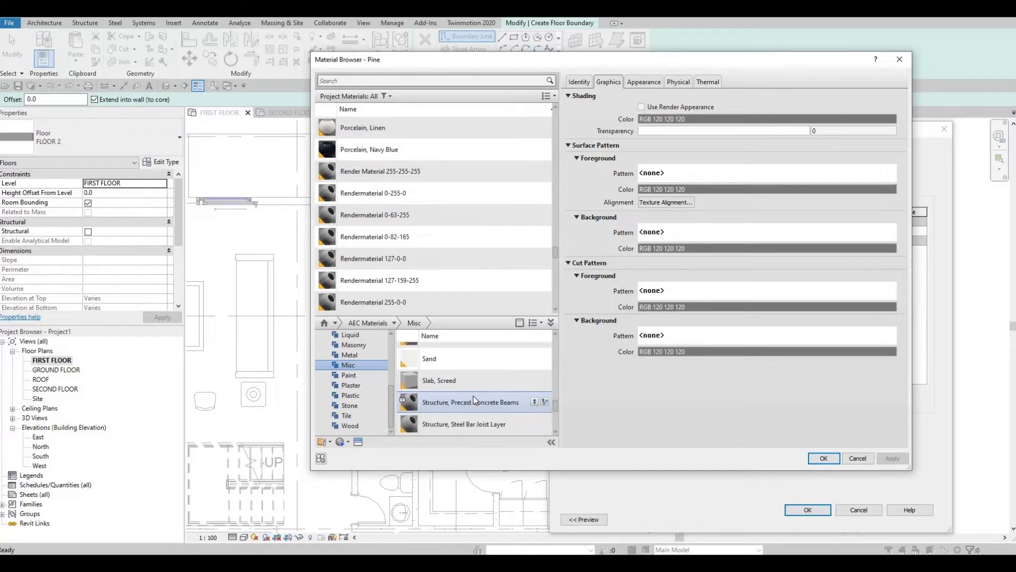
pyautogui.scroll(-1, 473, 395)
pyautogui.scroll(1, 473, 395)
pyautogui.click(544, 380)
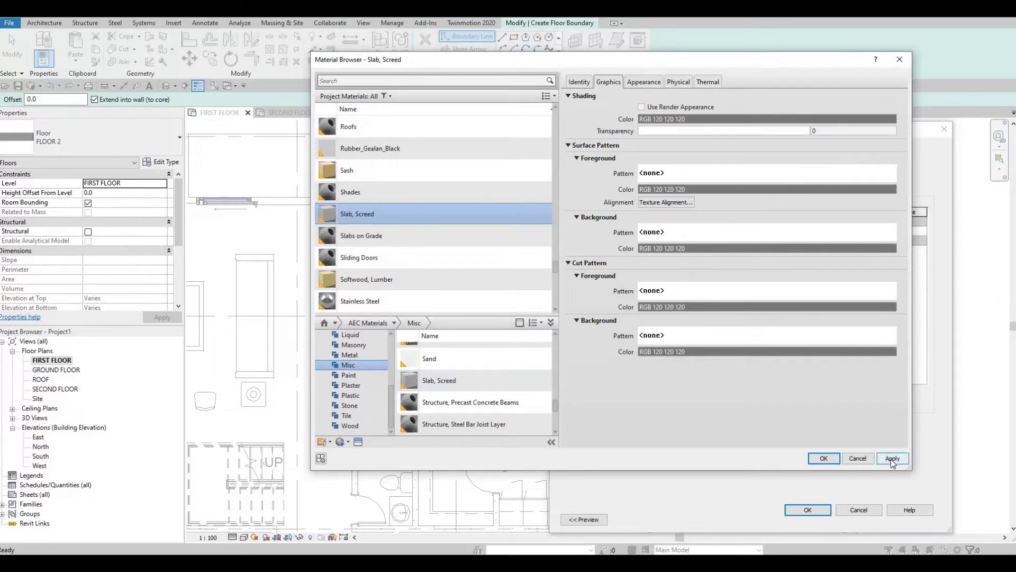
pyautogui.click(817, 458)
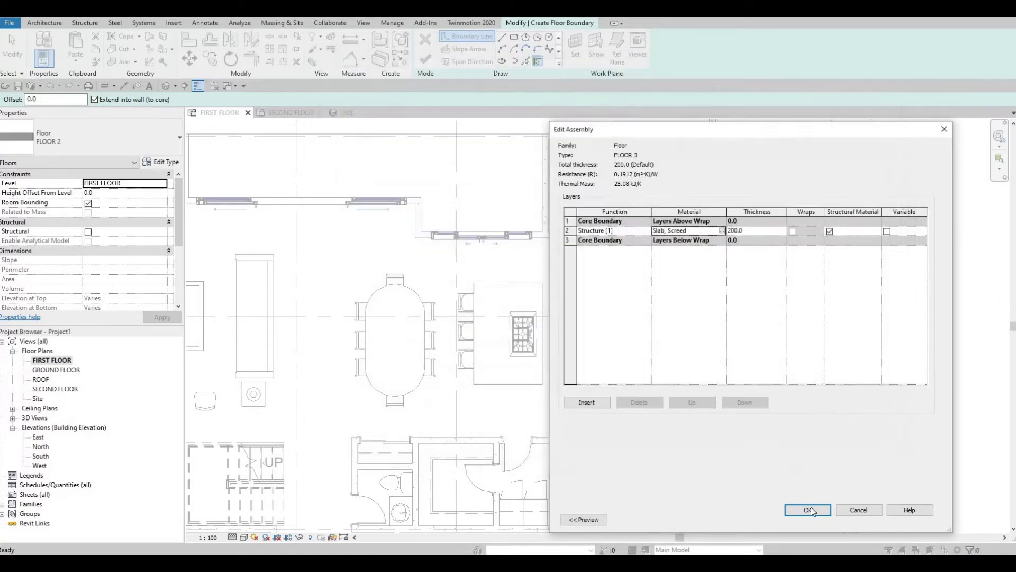
pyautogui.click(815, 509)
pyautogui.click(818, 518)
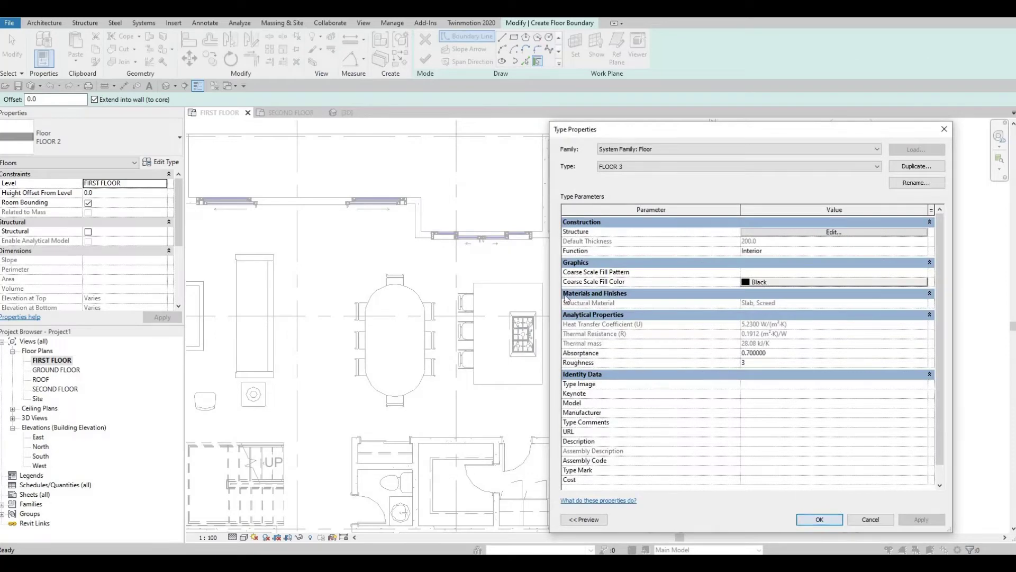
# - Sketch a rectangular FLOOR 3 boundary about 700 mm deep in the side passage between the kitchen wall and exterior wall, just below grid B
pyautogui.moveTo(656, 336); pyautogui.dragTo(578, 334, button='middle')
pyautogui.scroll(-1, 578, 334)
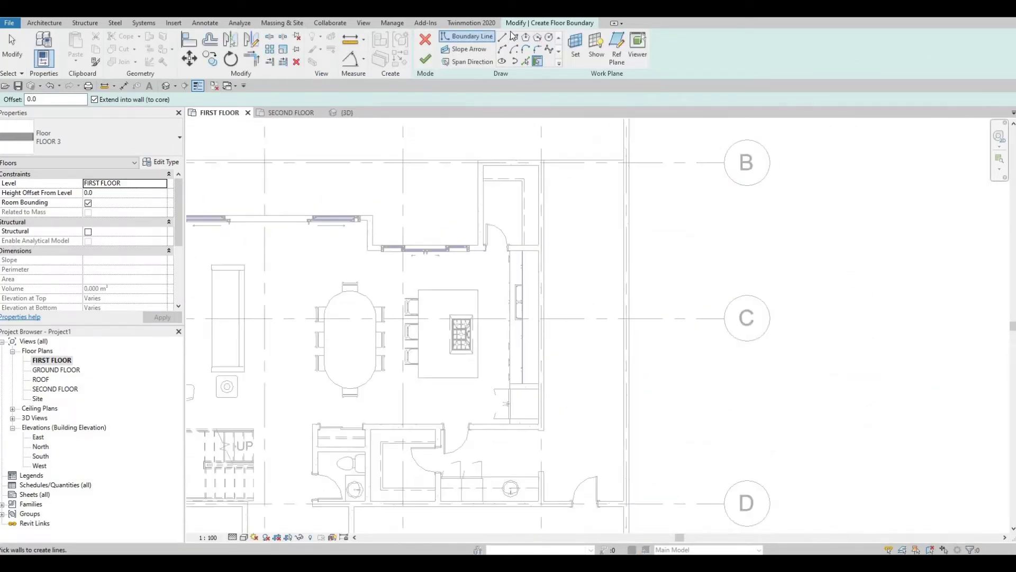
pyautogui.scroll(2, 568, 173)
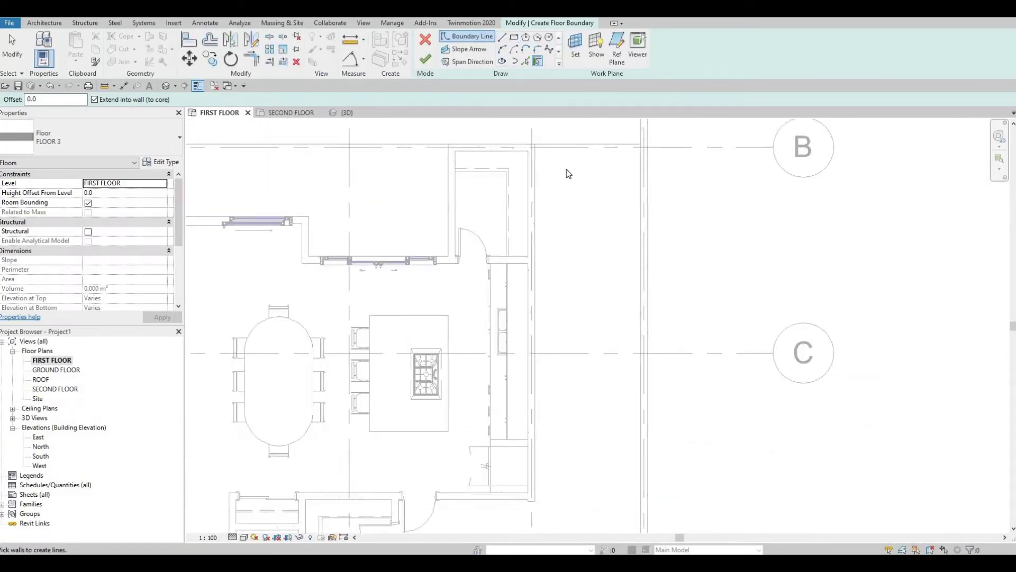
pyautogui.click(514, 37)
pyautogui.click(561, 169)
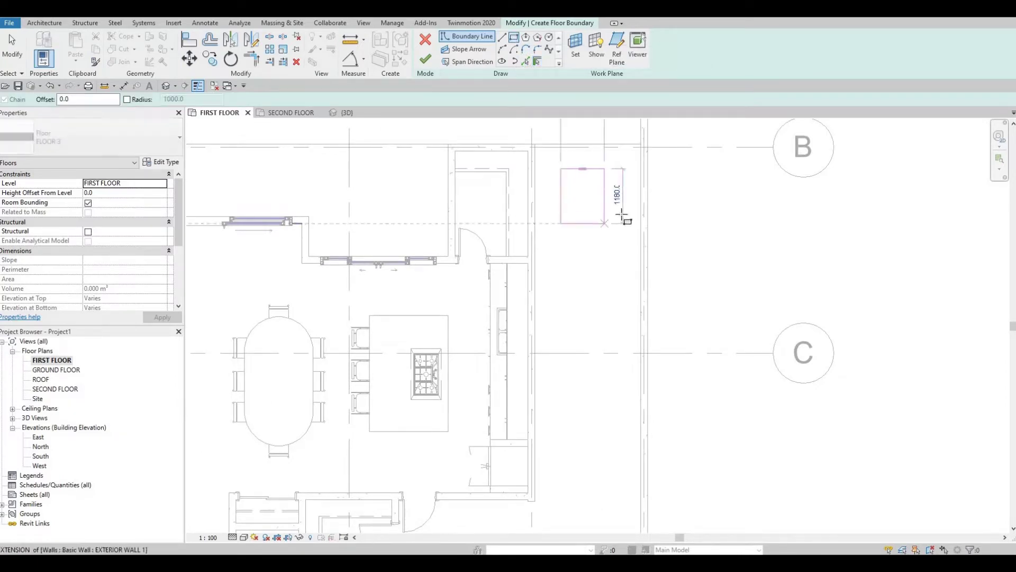
pyautogui.click(621, 203)
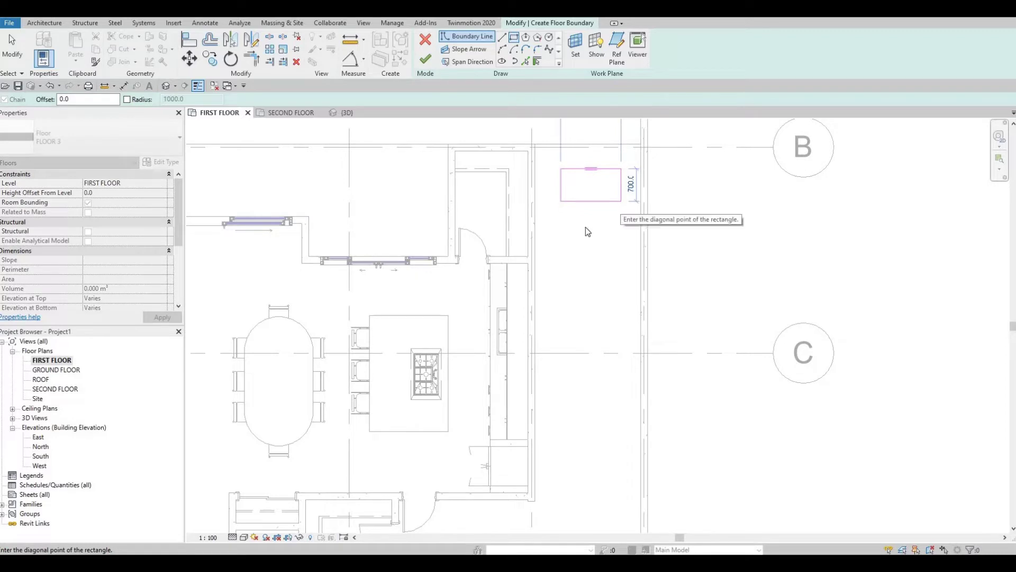
pyautogui.press('Escape')
pyautogui.press('Escape')
# - Nudge the whole slab rectangle slightly left and up within the side passage
pyautogui.scroll(-1, 622, 215)
pyautogui.moveTo(561, 170); pyautogui.dragTo(605, 200, button='middle')
pyautogui.scroll(2, 617, 211)
pyautogui.press('Escape')
pyautogui.moveTo(605, 199); pyautogui.dragTo(714, 268)
pyautogui.press('Left')
pyautogui.press('Up')
pyautogui.press('Up')
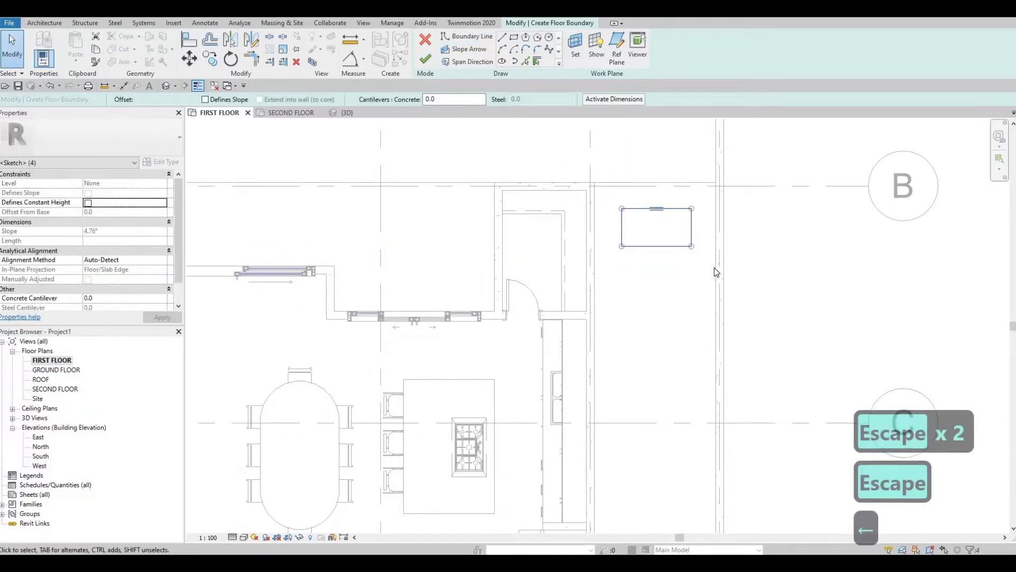
pyautogui.press('Escape')
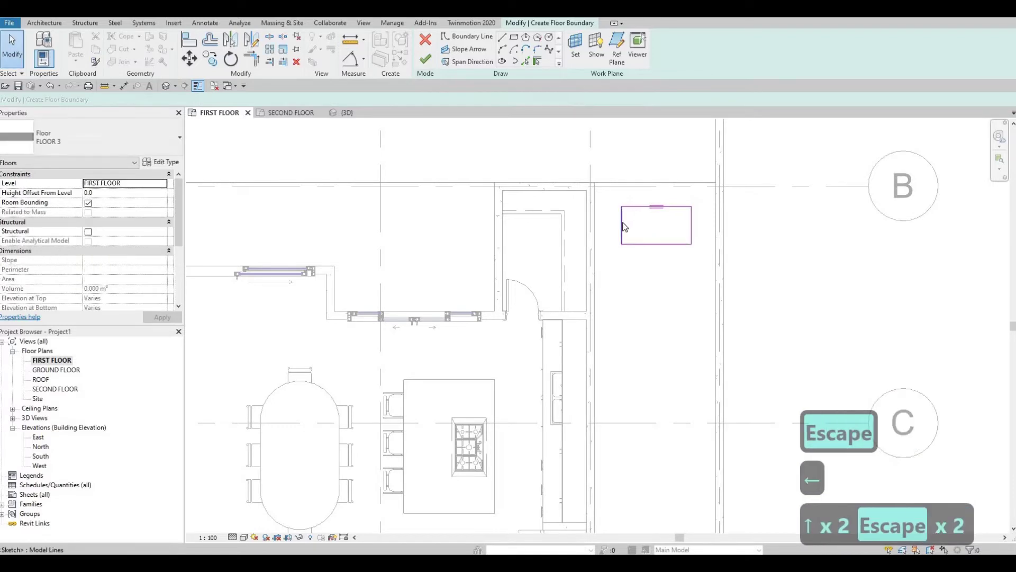
# - Widen the slab rectangle by nudging its two short edges outward, then shift the left edge slightly back inward
pyautogui.click(621, 225)
pyautogui.press('Left')
pyautogui.press('Left')
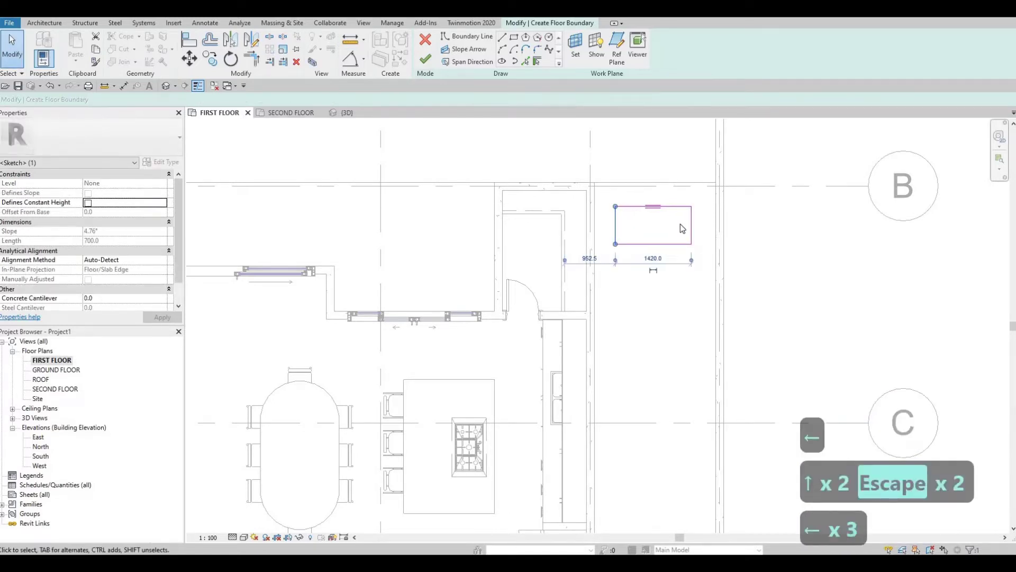
pyautogui.click(691, 220)
pyautogui.press('Right')
pyautogui.press('Right')
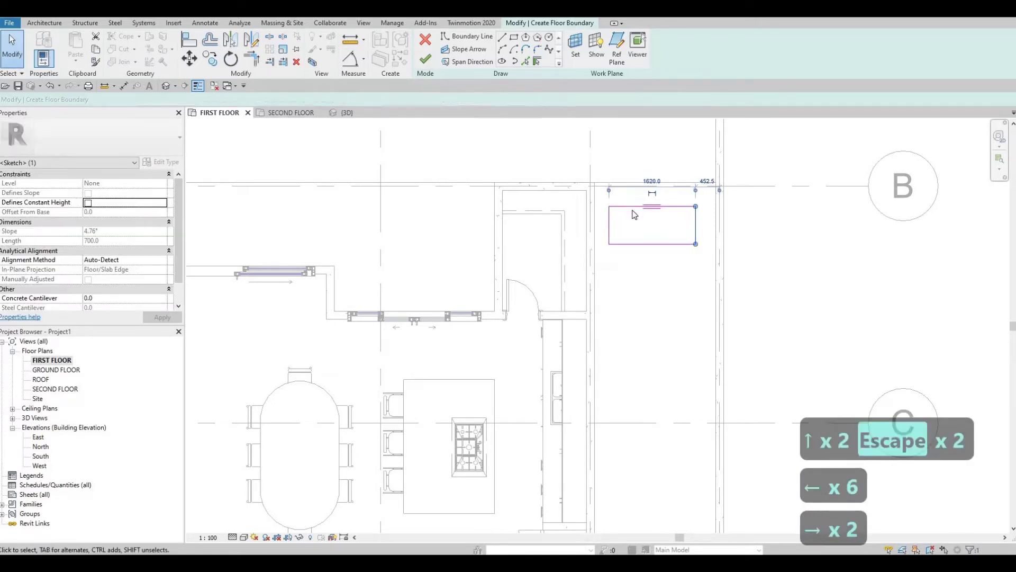
pyautogui.click(615, 231)
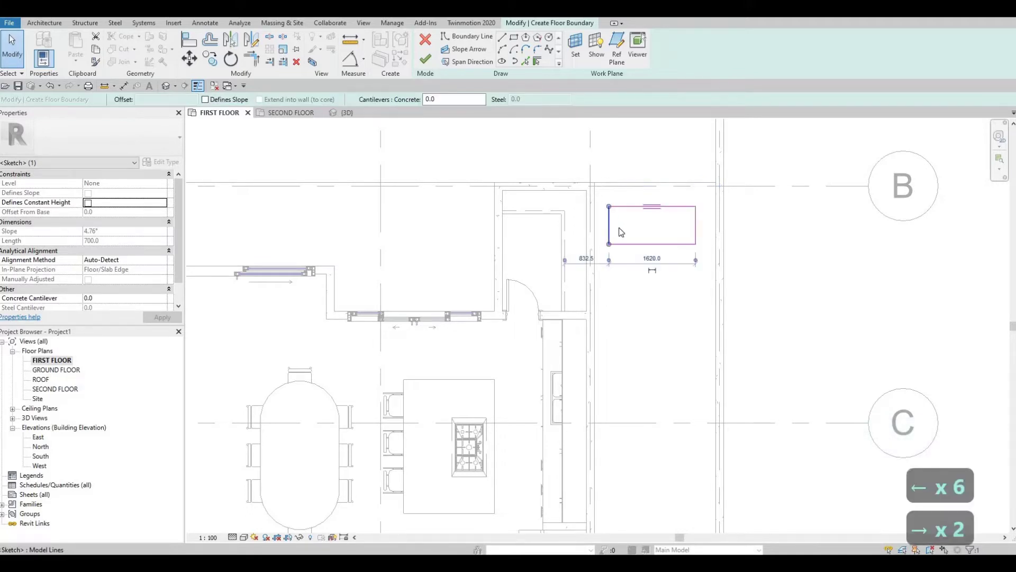
pyautogui.press('Right')
pyautogui.press('Escape')
pyautogui.press('Escape')
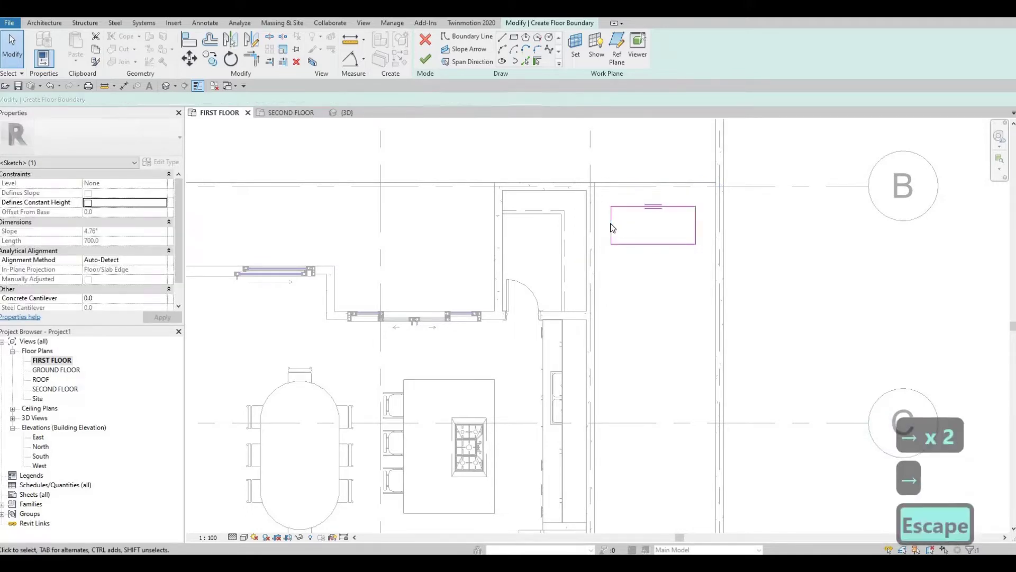
# - Set the slab rectangle's width to 1600 mm by moving its left edge
pyautogui.press('Tab')
pyautogui.press('Escape')
pyautogui.click(612, 224)
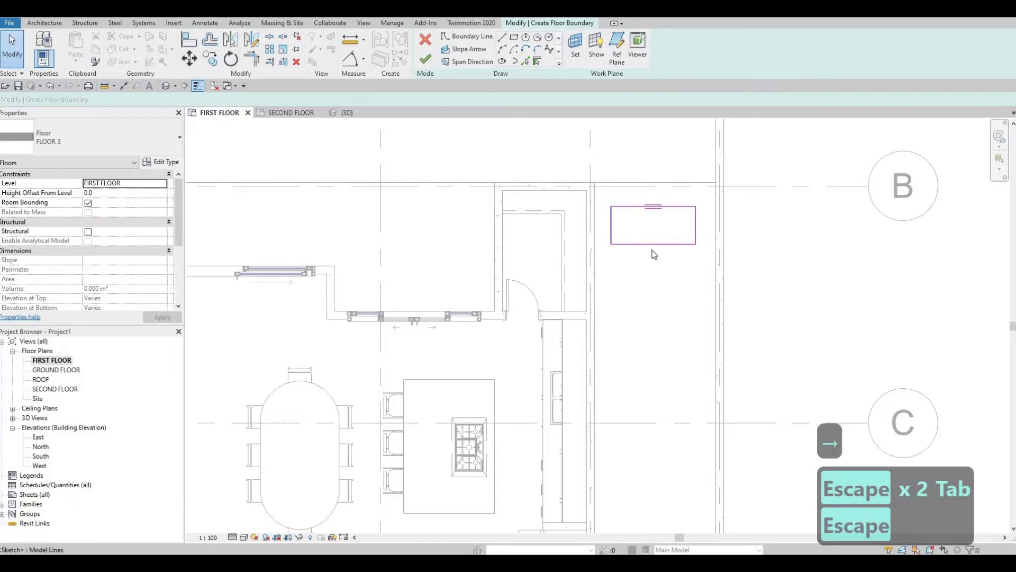
pyautogui.click(653, 259)
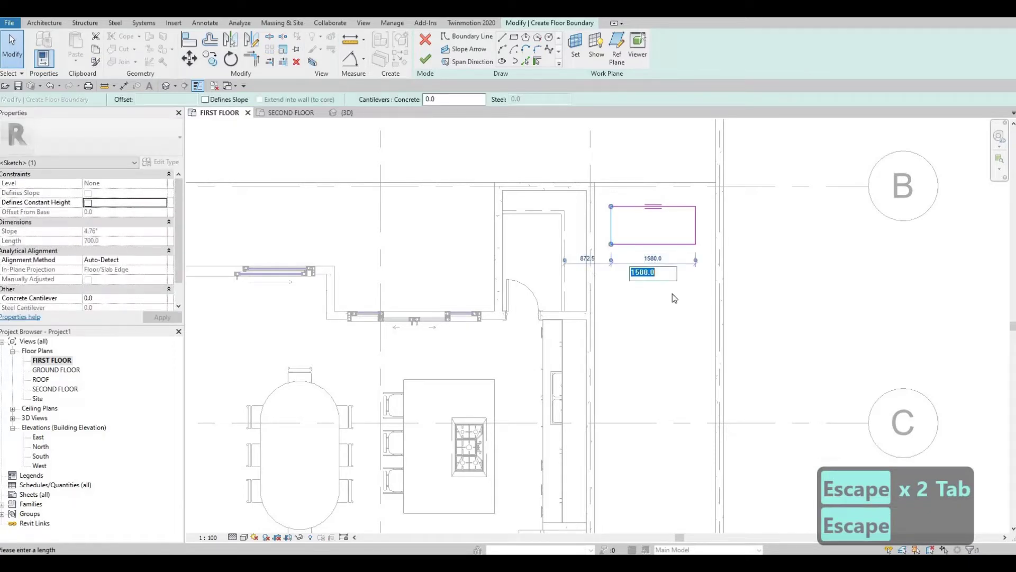
pyautogui.write('1600')
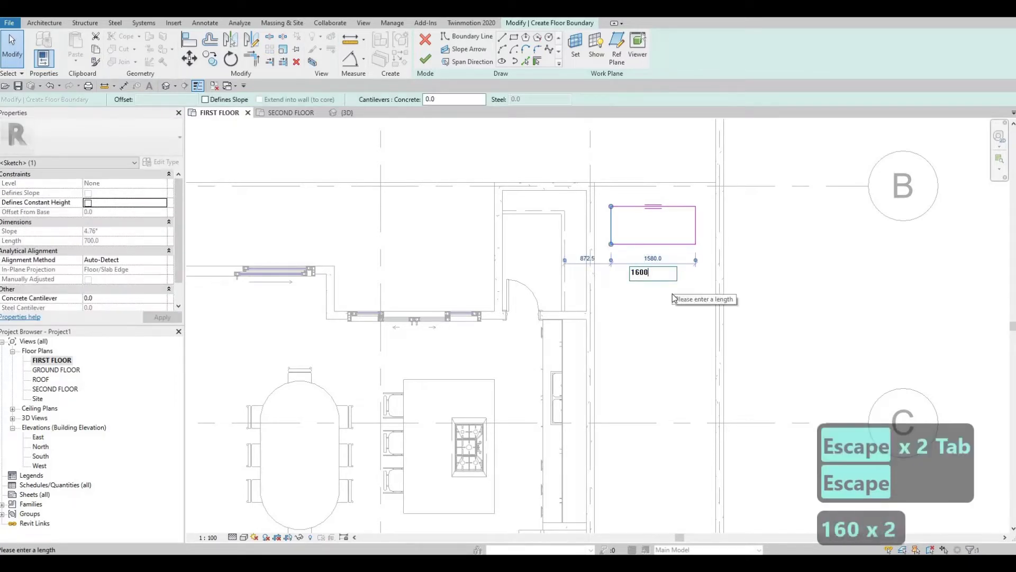
pyautogui.press('Return')
pyautogui.press('Escape')
pyautogui.press('Escape')
pyautogui.click(679, 206)
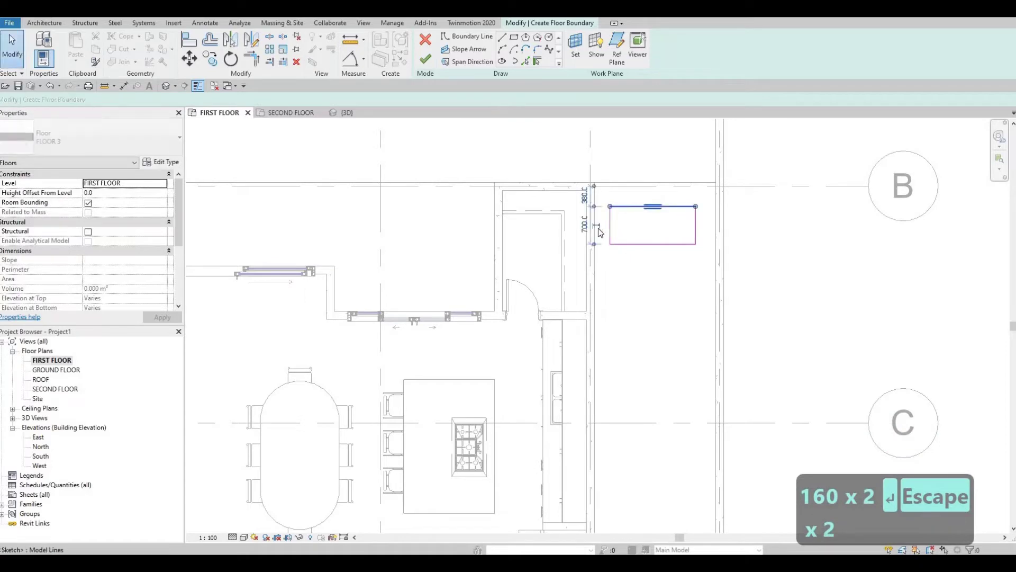
pyautogui.press('Escape')
pyautogui.press('Escape')
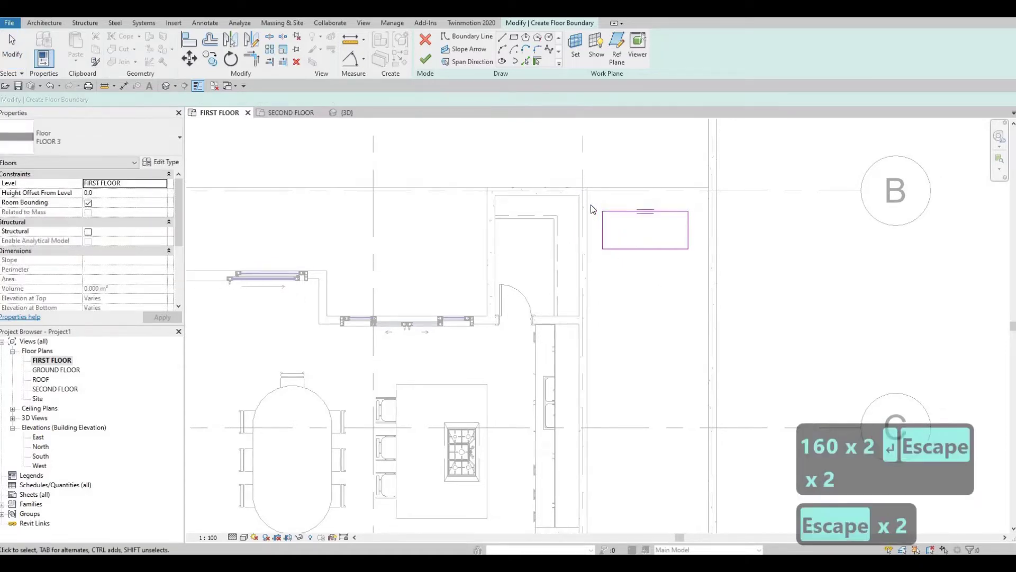
# - Nudge the 1600 mm wide rectangle right and up to centre it in the passage
pyautogui.moveTo(692, 263); pyautogui.dragTo(693, 264)
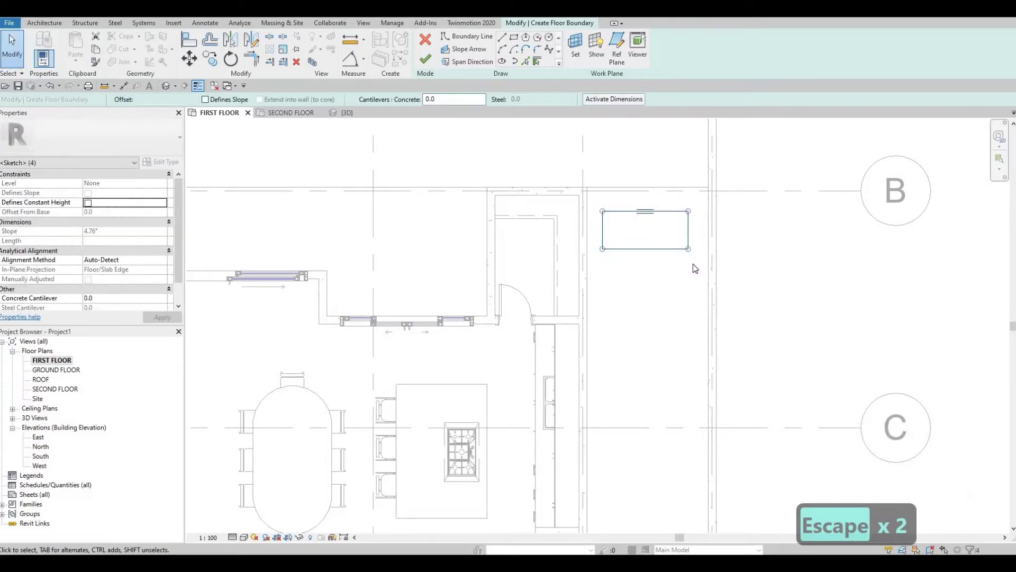
pyautogui.press('Right')
pyautogui.press('Right')
pyautogui.press('Up')
pyautogui.press('Up')
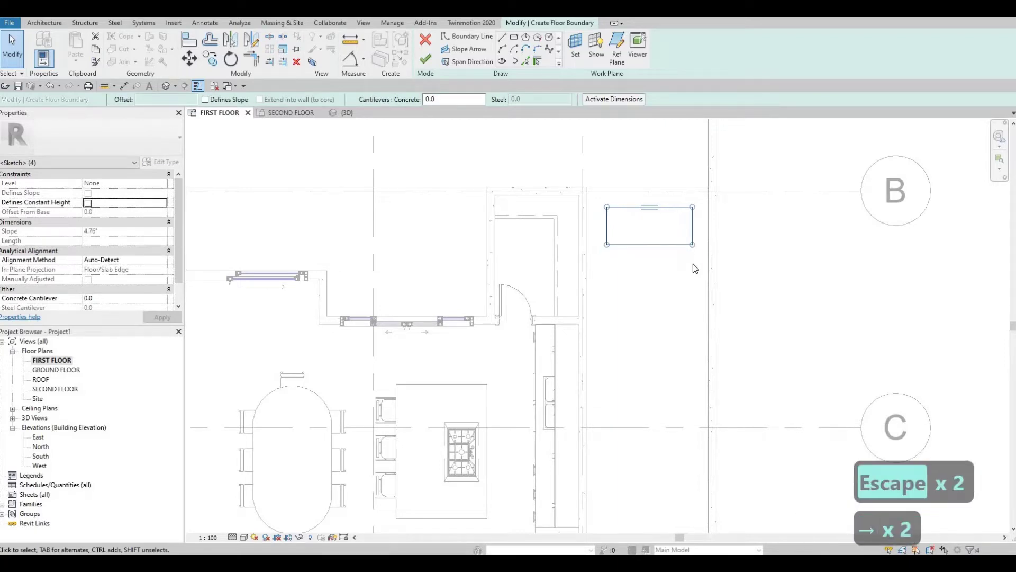
pyautogui.press('Escape')
pyautogui.press('Escape')
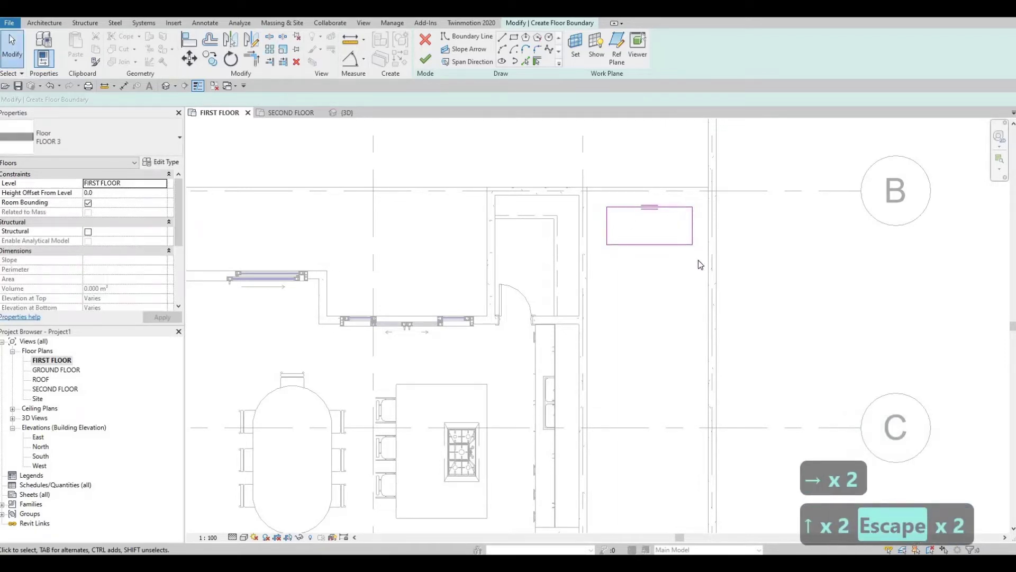
# - Copy the slab rectangle eight times down the side passage toward grid D, spacing the copies 1000 mm apart
pyautogui.moveTo(598, 201); pyautogui.dragTo(706, 261)
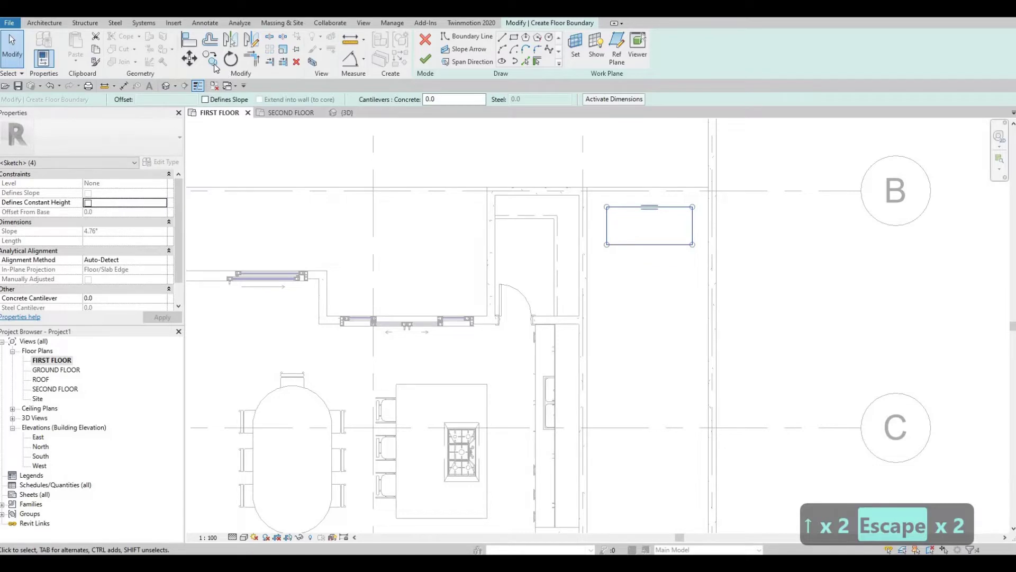
pyautogui.press('c')
pyautogui.press('o')
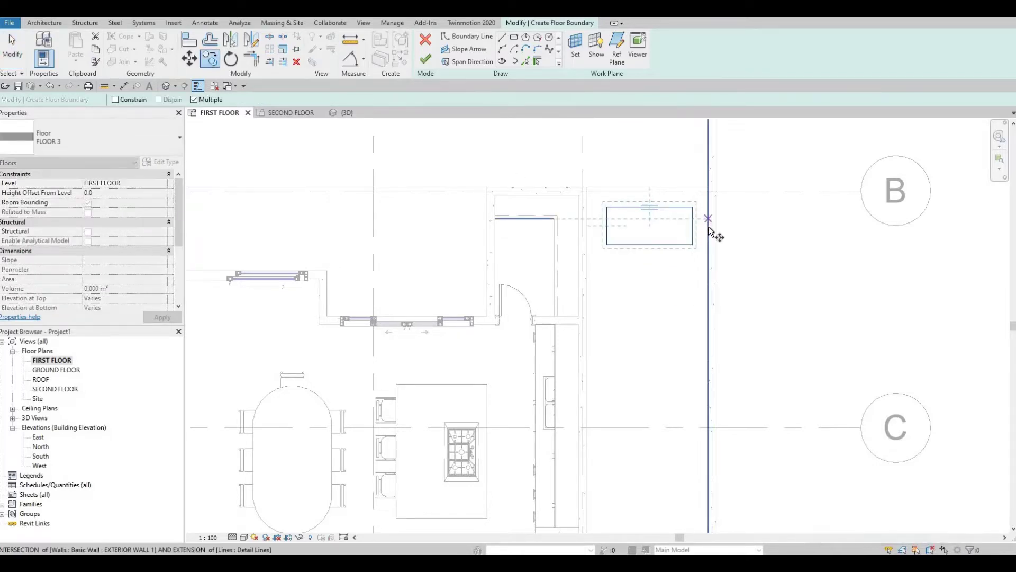
pyautogui.click(708, 224)
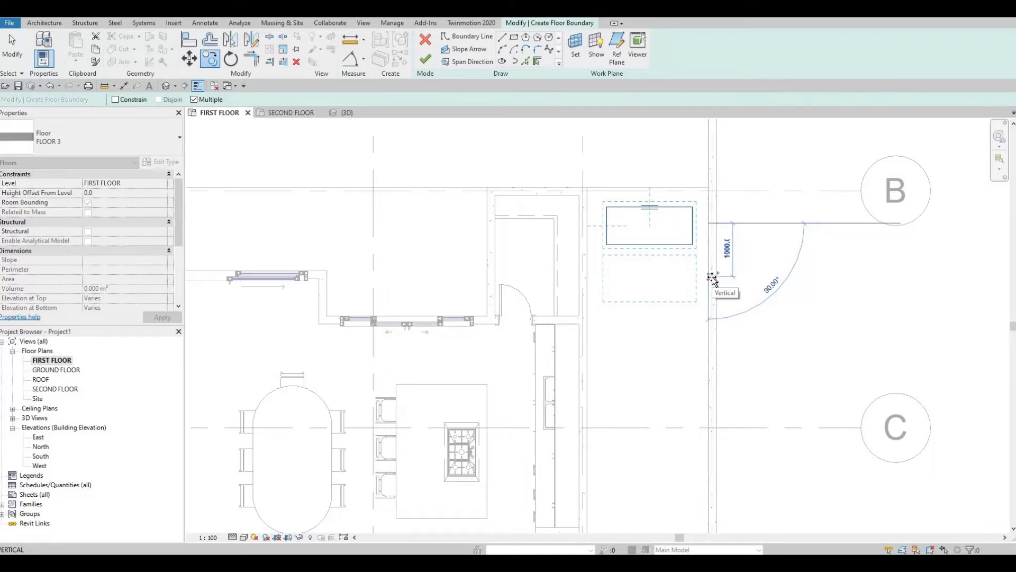
pyautogui.click(712, 276)
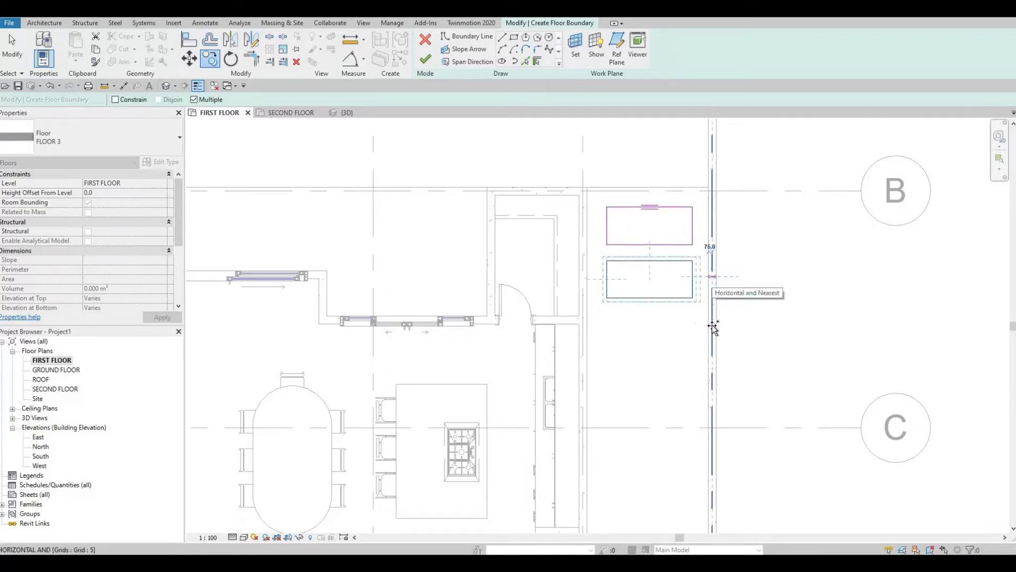
pyautogui.click(713, 353)
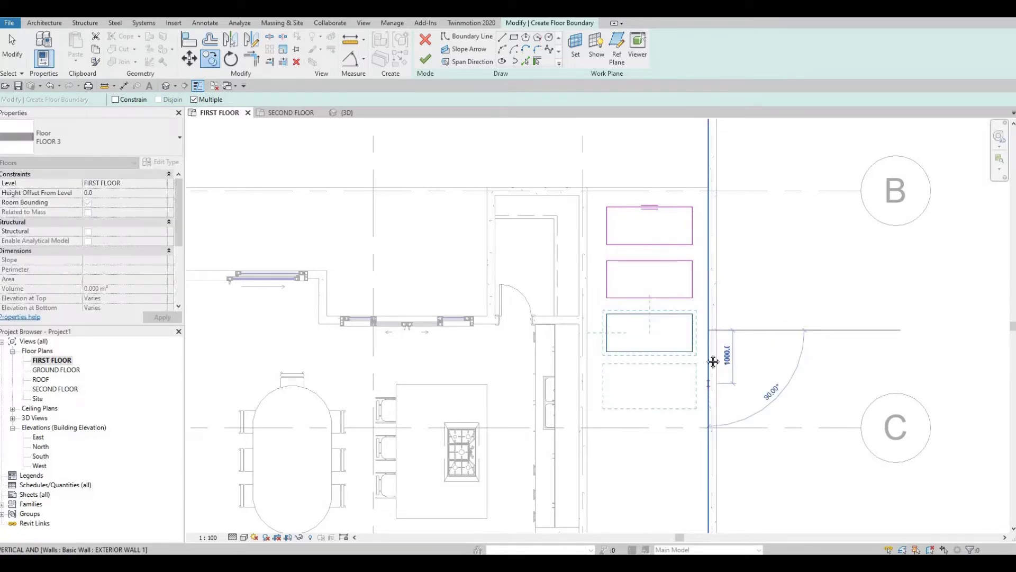
pyautogui.click(712, 383)
pyautogui.moveTo(707, 448); pyautogui.dragTo(691, 238, button='middle')
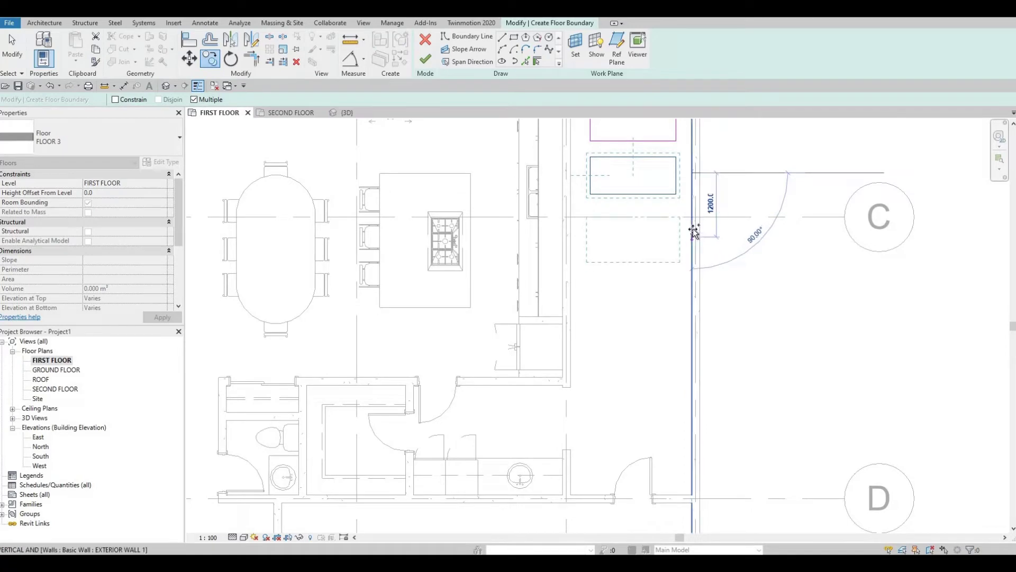
pyautogui.click(695, 226)
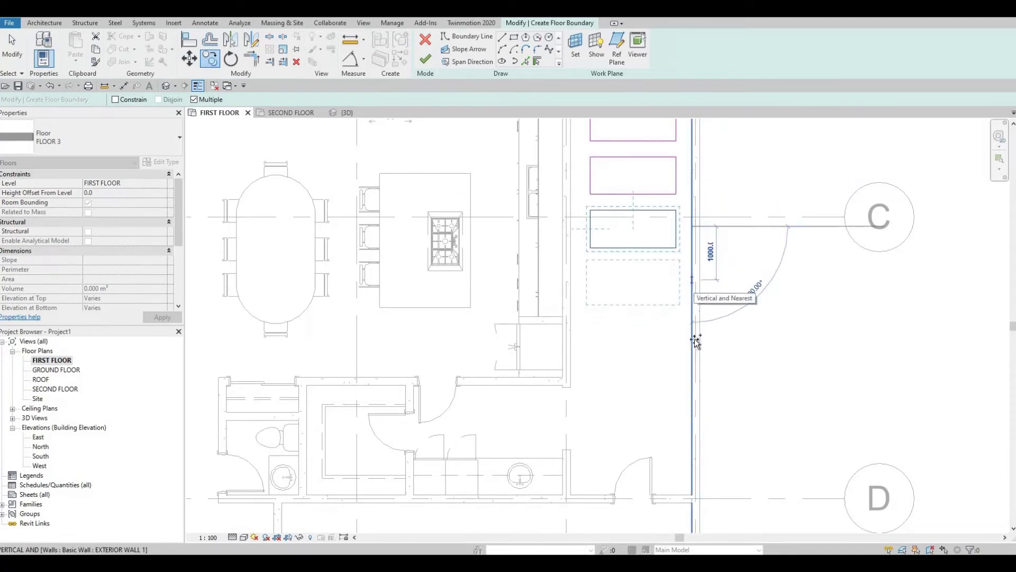
pyautogui.click(695, 280)
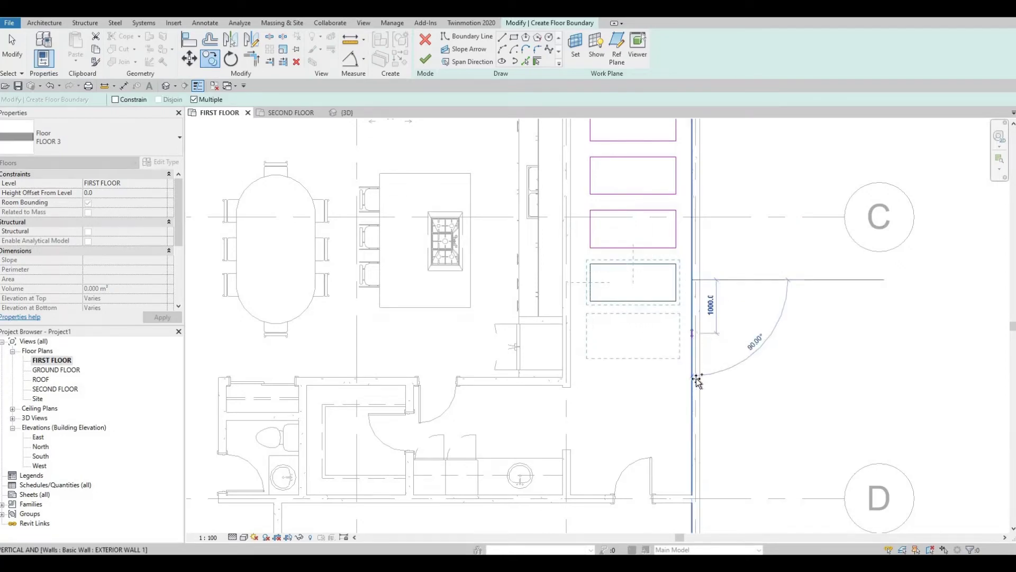
pyautogui.click(695, 332)
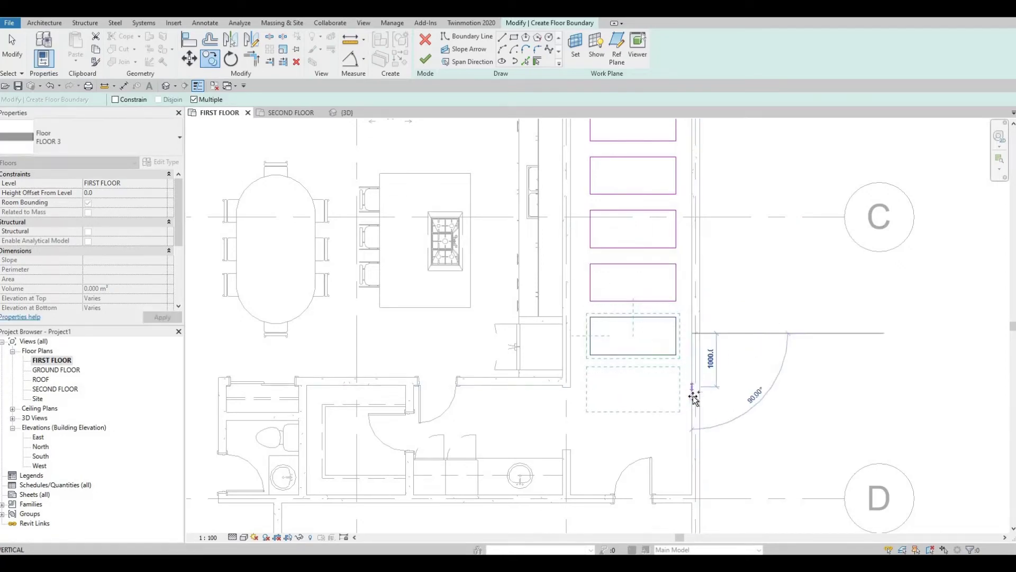
pyautogui.click(695, 386)
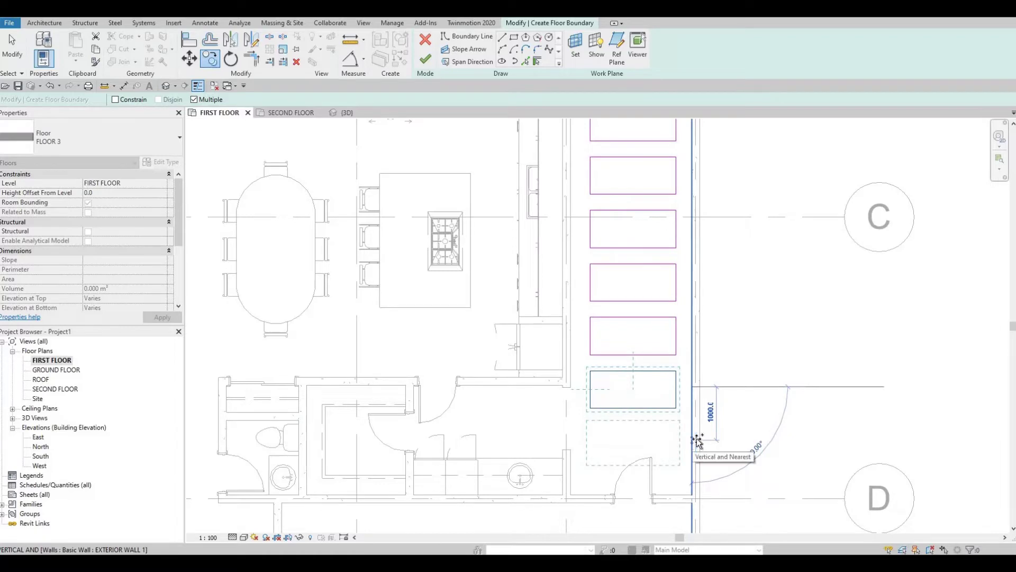
pyautogui.click(695, 439)
pyautogui.moveTo(728, 356); pyautogui.dragTo(727, 348, button='middle')
pyautogui.scroll(-1, 721, 354)
pyautogui.press('Escape')
pyautogui.moveTo(654, 160); pyautogui.dragTo(653, 247, button='middle')
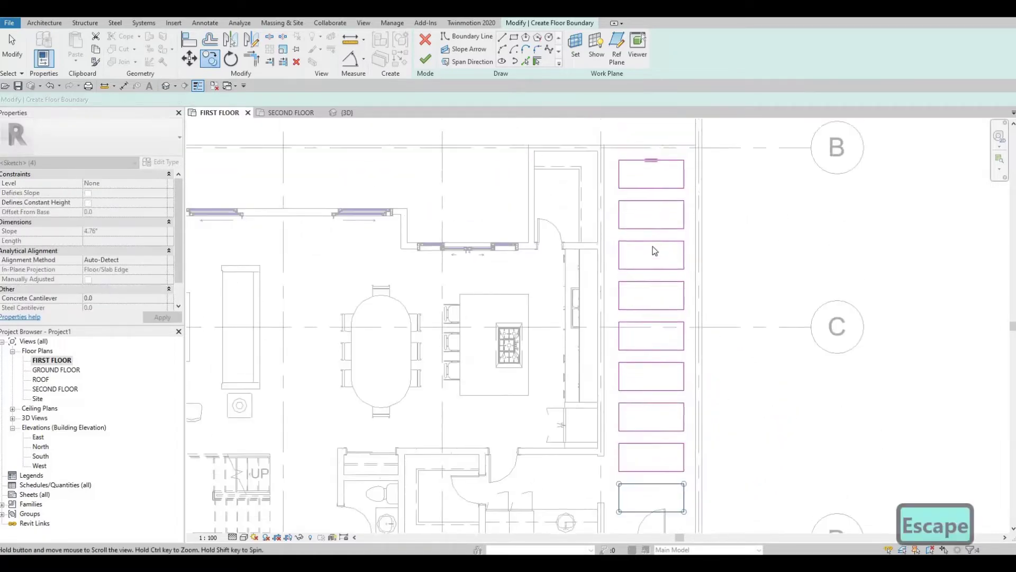
pyautogui.press('Escape')
# - Select all nine slab rectangles and nudge them together down the passage toward the door at grid D
pyautogui.scroll(-2, 717, 421)
pyautogui.scroll(2, 646, 247)
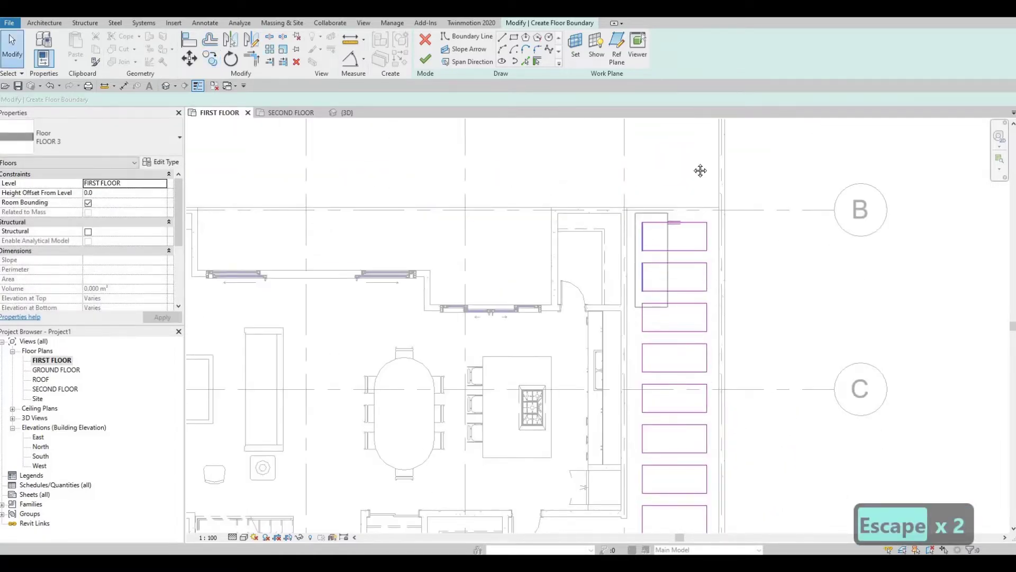
pyautogui.moveTo(700, 171); pyautogui.dragTo(719, 397)
pyautogui.moveTo(719, 407); pyautogui.dragTo(703, 238, button='middle')
pyautogui.moveTo(719, 397); pyautogui.dragTo(688, 420)
pyautogui.press('Down')
pyautogui.press('Down')
pyautogui.press('Down')
pyautogui.press('Down')
pyautogui.press('Down')
pyautogui.press('Down')
pyautogui.press('Down')
pyautogui.press('Down')
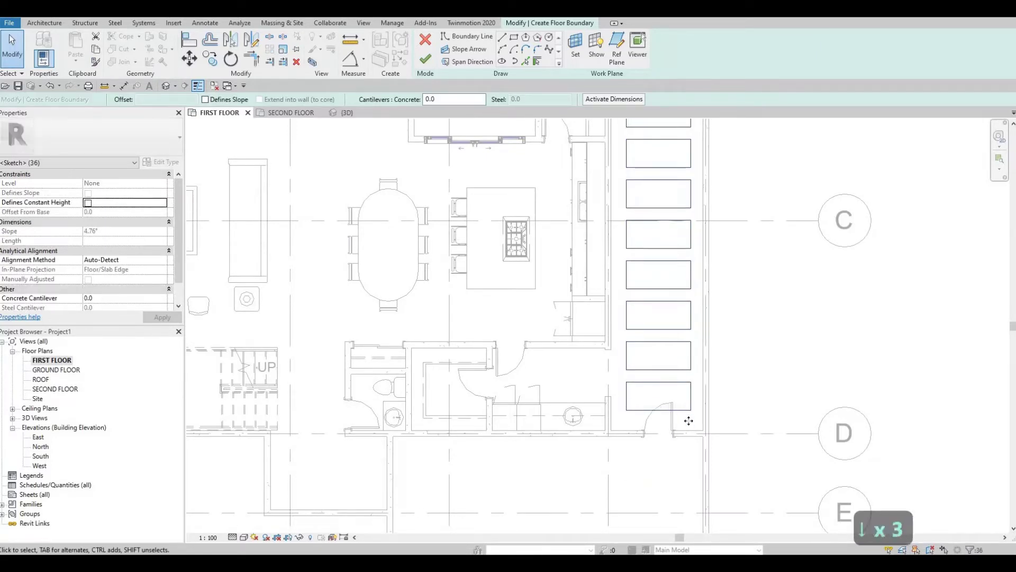
pyautogui.press('Down')
pyautogui.press('Down')
pyautogui.press('Down')
pyautogui.press('Down')
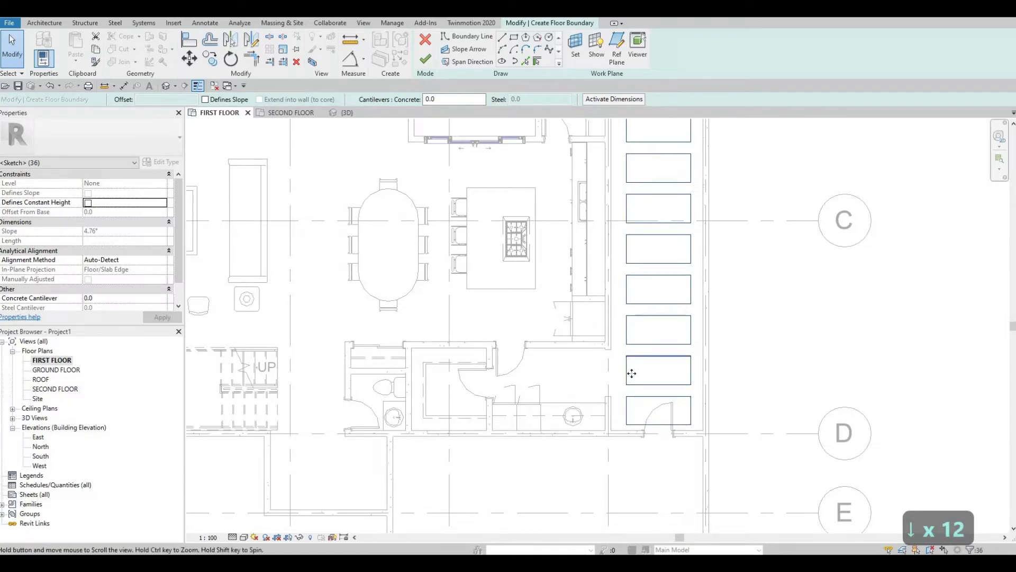
# - Copy the topmost slab rectangle once, 1000 mm further up the passage to grid B
pyautogui.moveTo(631, 372); pyautogui.dragTo(609, 516, button='middle')
pyautogui.scroll(-2, 609, 517)
pyautogui.scroll(1, 620, 233)
pyautogui.moveTo(620, 233)
pyautogui.mouseDown(button='middle')
pyautogui.moveTo(618, 242)
pyautogui.moveTo(604, 231)
pyautogui.moveTo(600, 209)
pyautogui.mouseUp(button='middle')
pyautogui.scroll(4, 613, 246)
pyautogui.scroll(-1, 595, 254)
pyautogui.moveTo(594, 257); pyautogui.dragTo(580, 172, button='middle')
pyautogui.scroll(-1, 571, 182)
pyautogui.scroll(2, 589, 195)
pyautogui.press('Escape')
pyautogui.moveTo(674, 255); pyautogui.dragTo(519, 188)
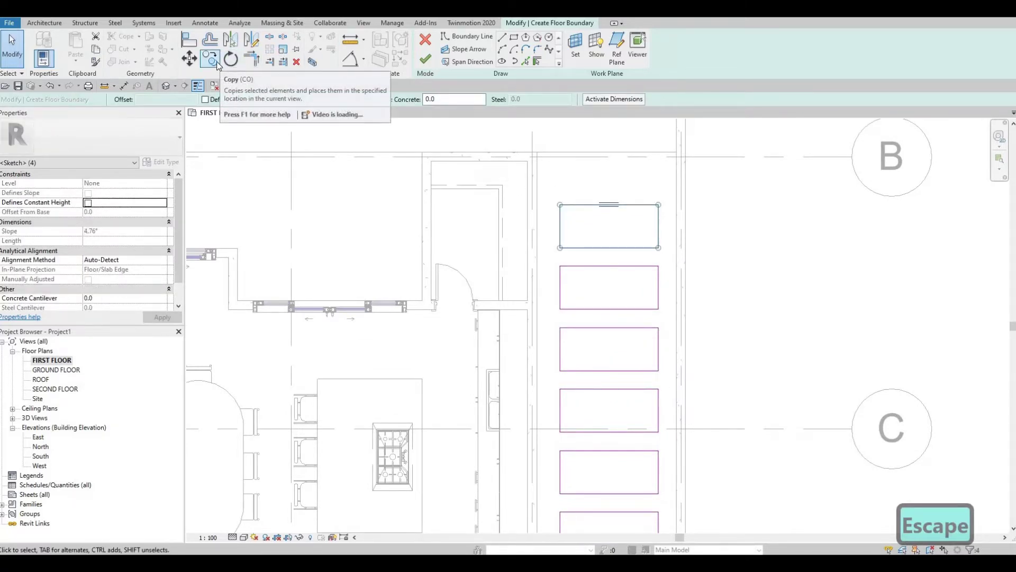
pyautogui.click(212, 59)
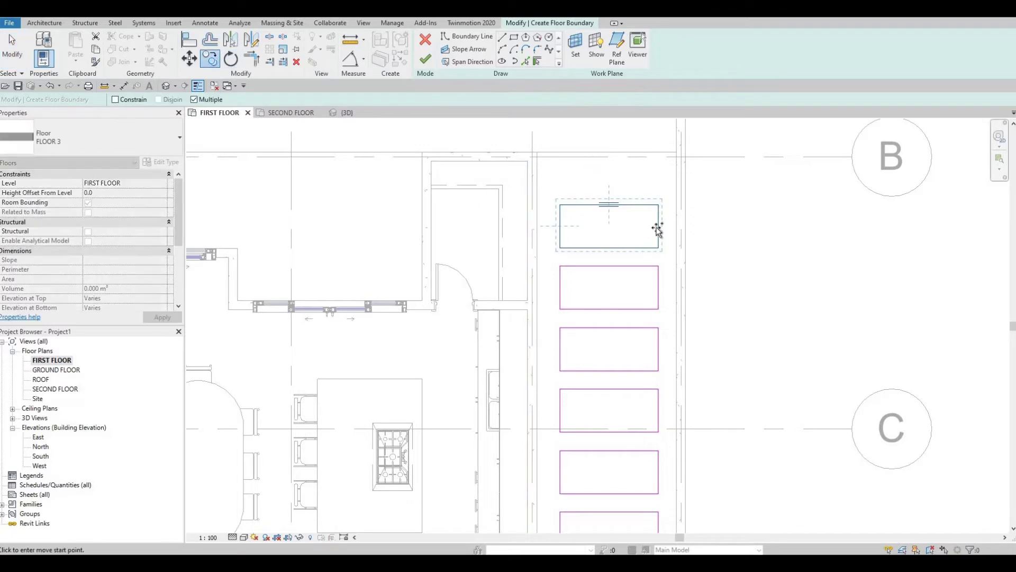
pyautogui.click(658, 168)
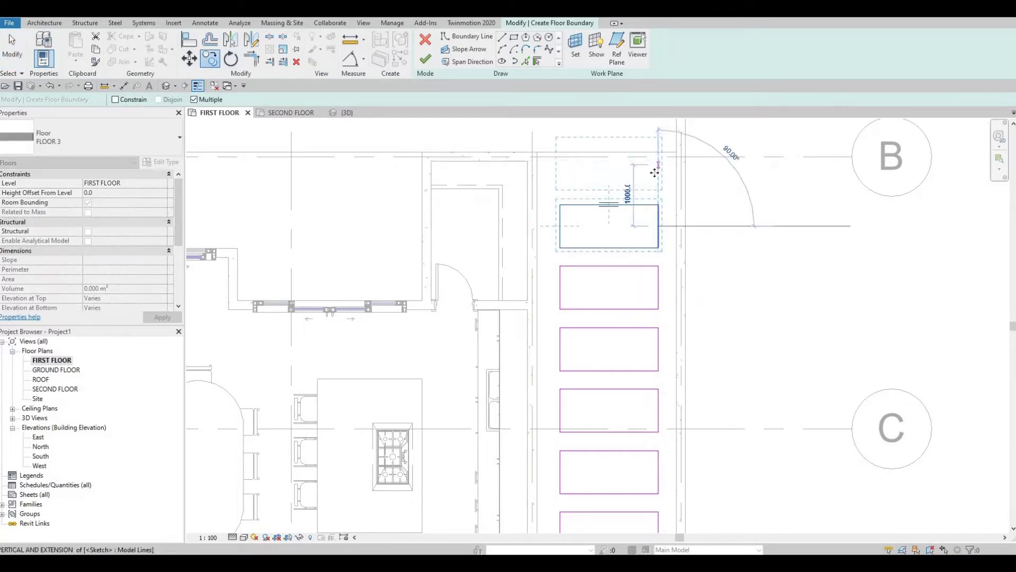
pyautogui.press('Escape')
pyautogui.scroll(-3, 614, 191)
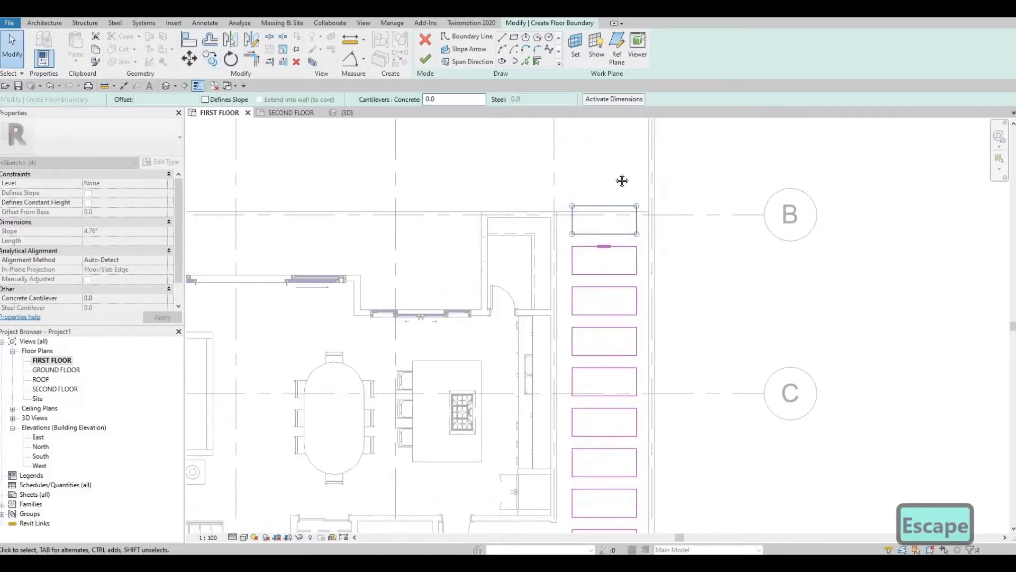
pyautogui.scroll(4, 585, 268)
pyautogui.press('Escape')
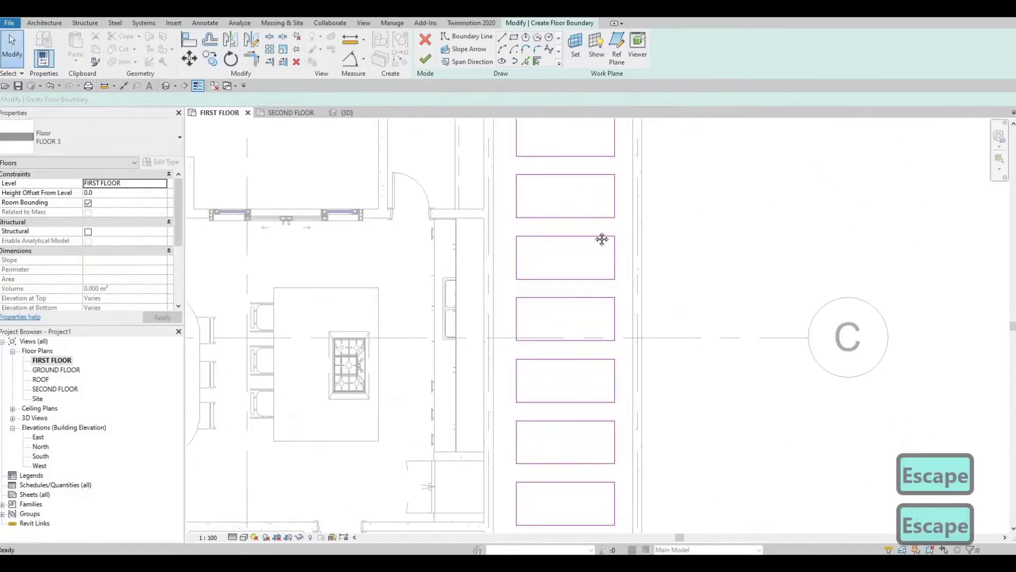
# - Shorten the topmost slab rectangle at grid B to 400 mm deep by moving its upper edge down below the grid line
pyautogui.scroll(-4, 602, 241)
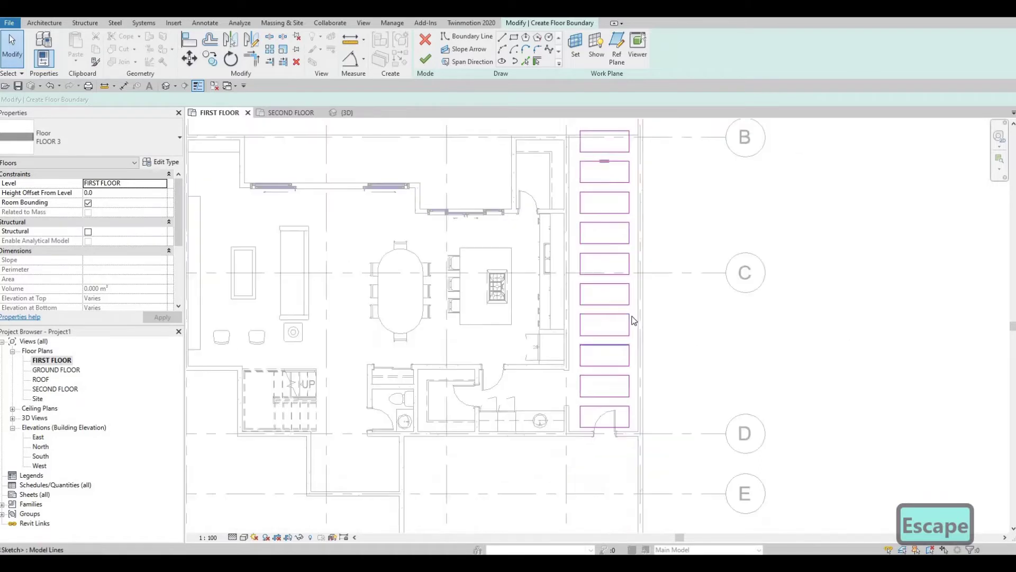
pyautogui.moveTo(631, 316); pyautogui.dragTo(610, 463, button='middle')
pyautogui.scroll(2, 602, 270)
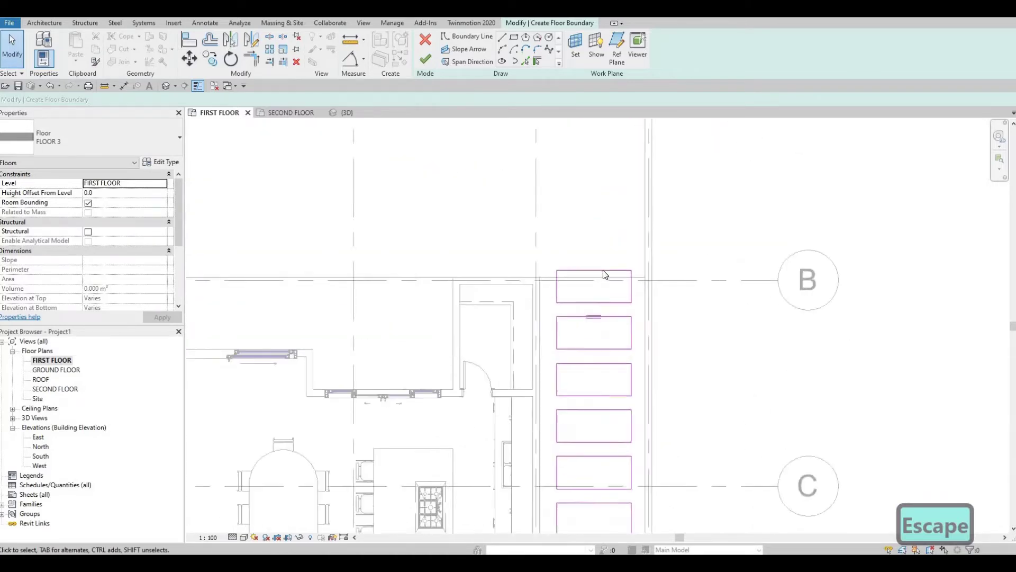
pyautogui.scroll(2, 605, 274)
pyautogui.click(604, 282)
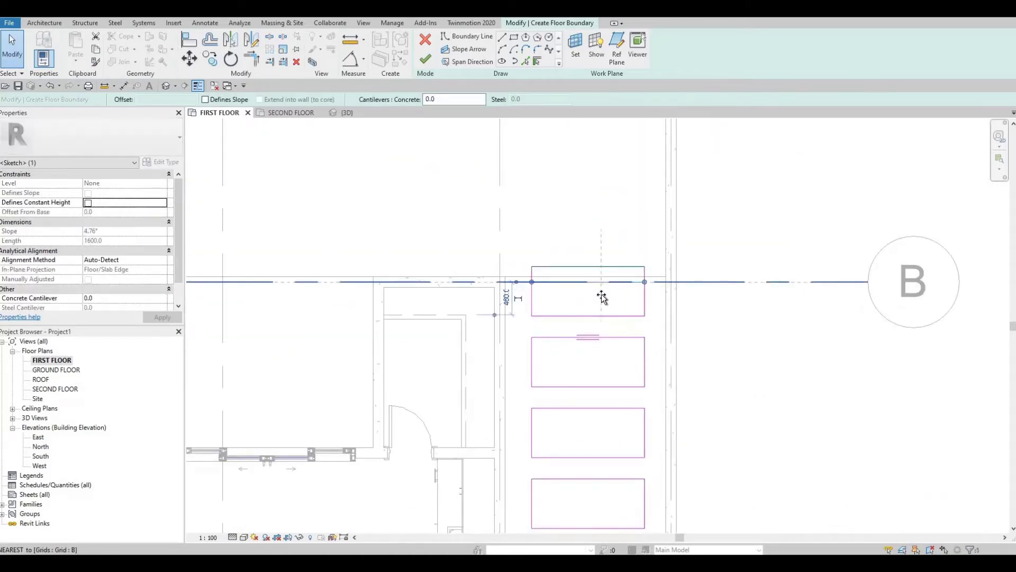
pyautogui.moveTo(601, 294); pyautogui.dragTo(602, 286)
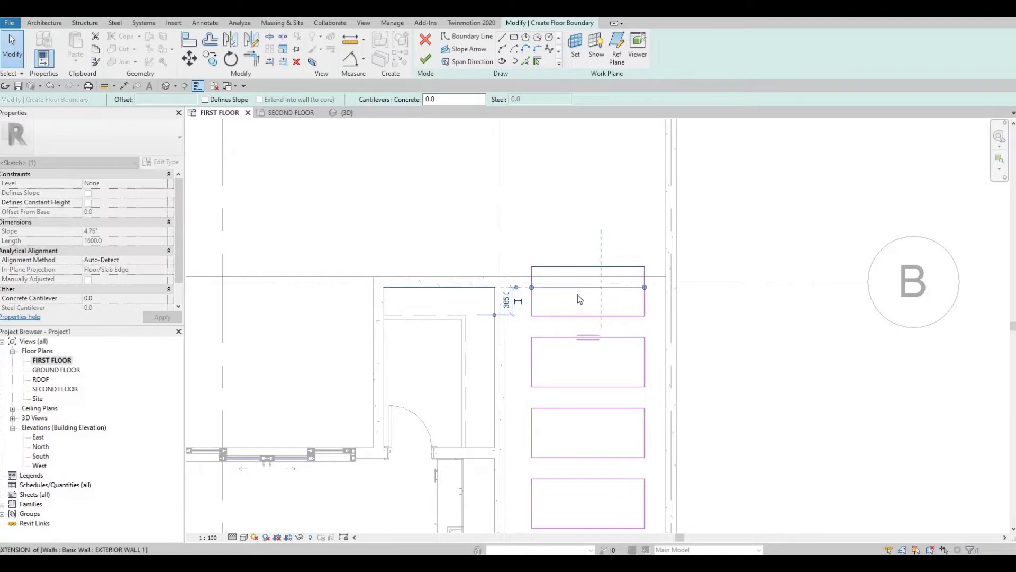
pyautogui.press('Escape')
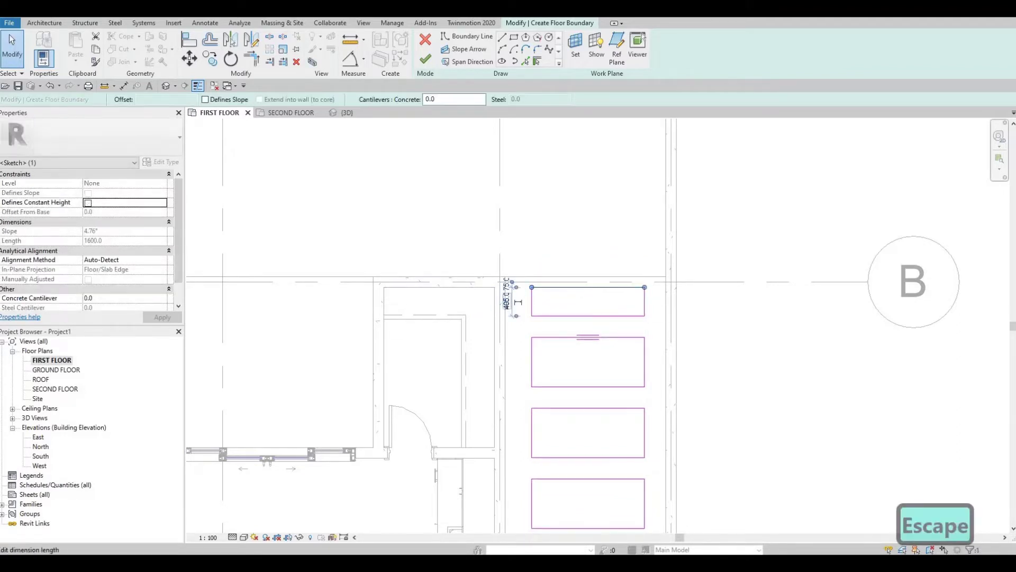
pyautogui.click(506, 293)
pyautogui.write('400')
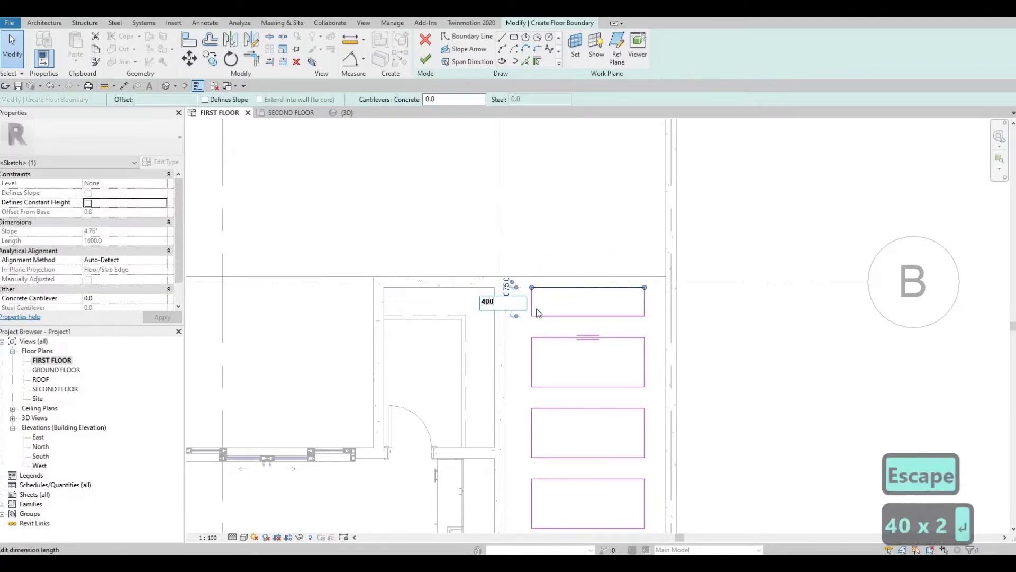
pyautogui.press('Return')
pyautogui.press('Escape')
pyautogui.press('Escape')
# - Finish the floor boundary sketch of the side passage's stepping slabs
pyautogui.scroll(-2, 616, 276)
pyautogui.scroll(-2, 614, 271)
pyautogui.moveTo(612, 466); pyautogui.dragTo(616, 266, button='middle')
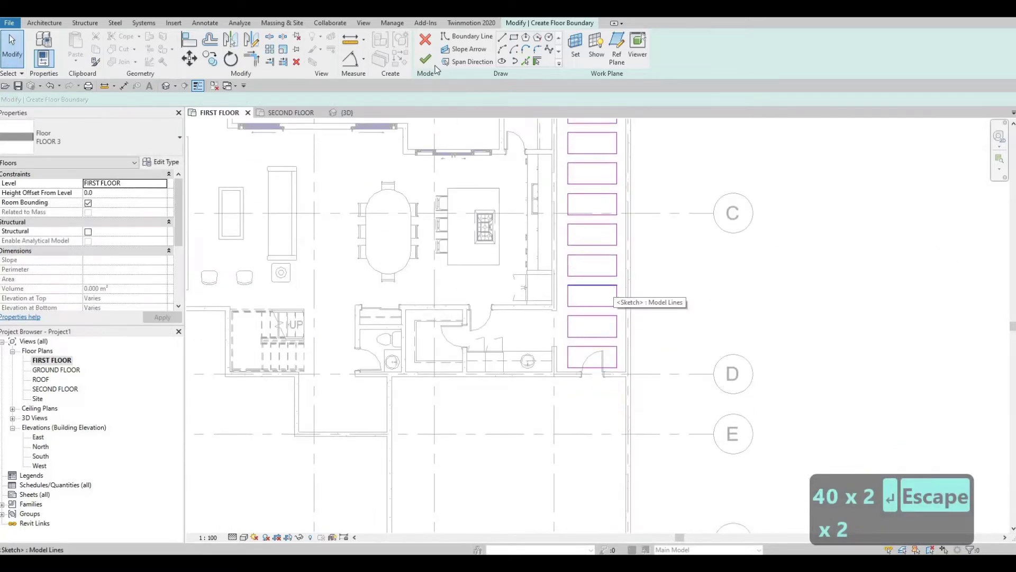
pyautogui.click(426, 59)
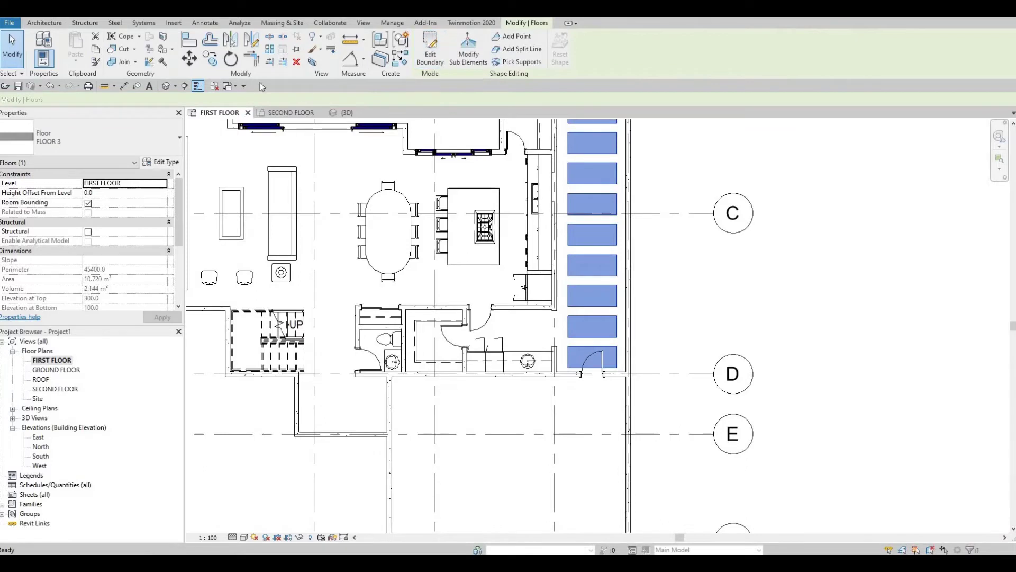
# - Start a new architectural floor and duplicate the FLOOR 3 type as FLOOR 4
pyautogui.click(42, 24)
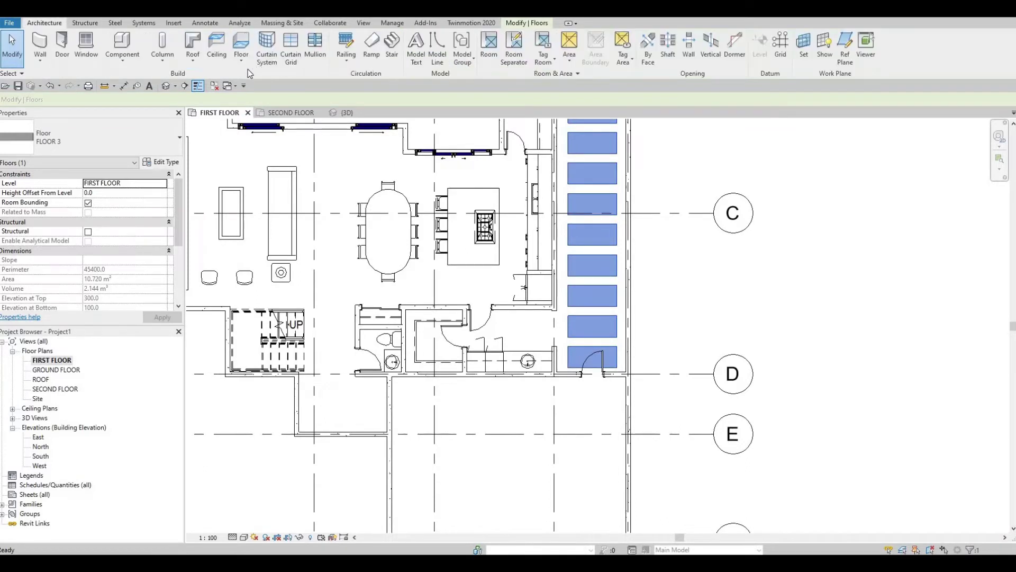
pyautogui.click(245, 45)
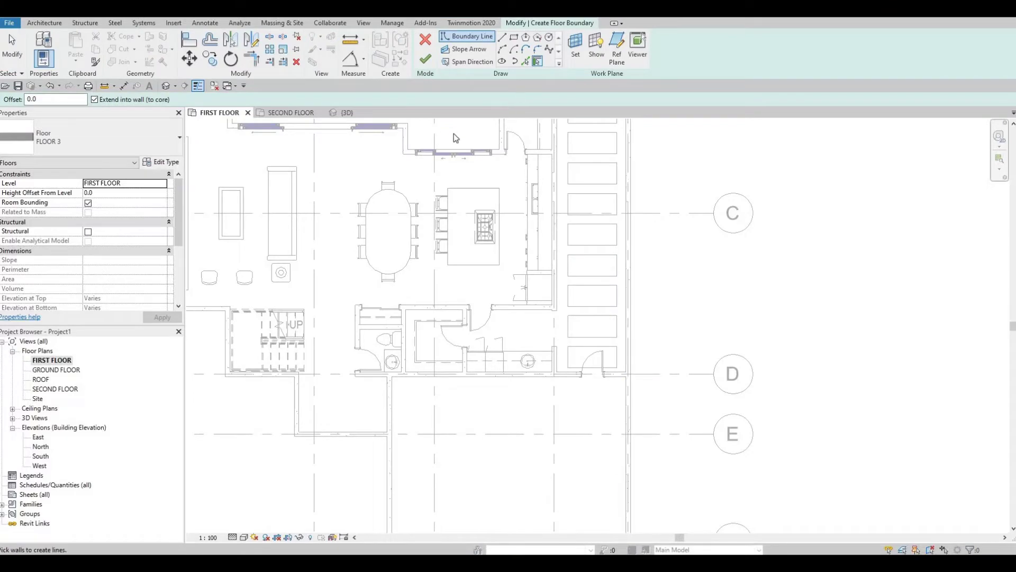
pyautogui.click(156, 163)
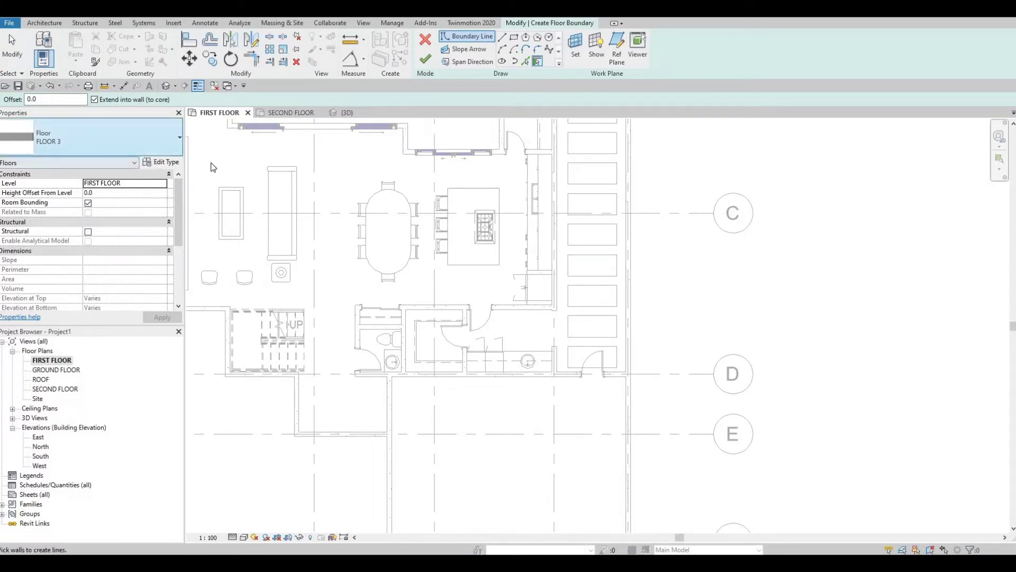
pyautogui.click(916, 166)
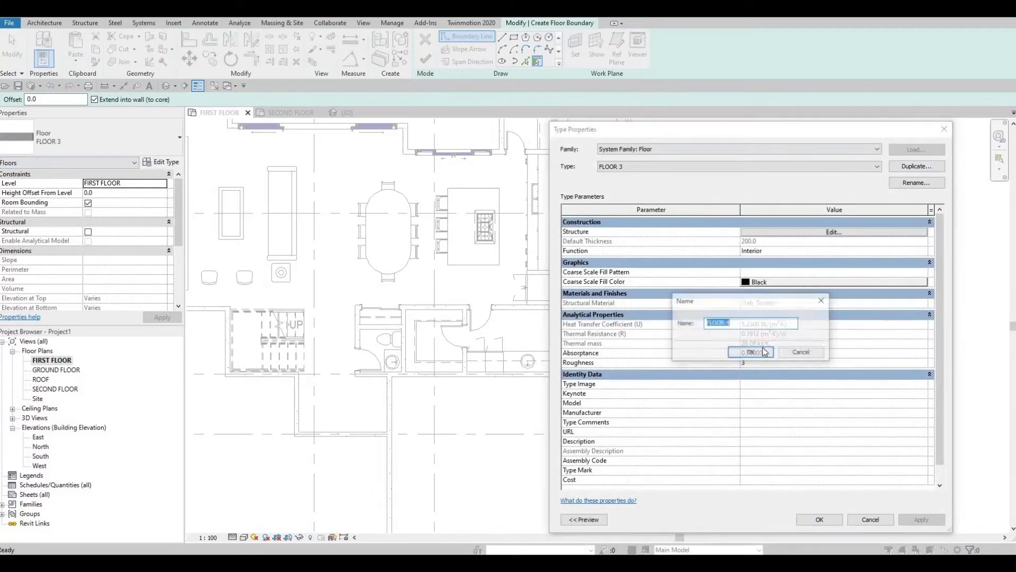
pyautogui.click(756, 356)
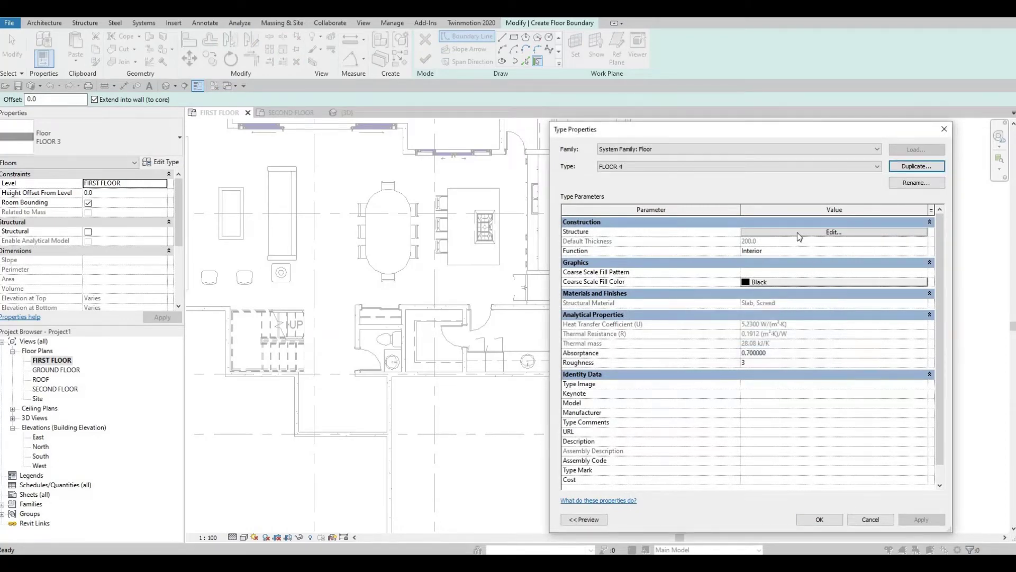
# - Open the material selection for FLOOR 4's structure layer, search for PEBBLE, and look through the project materials
pyautogui.click(798, 233)
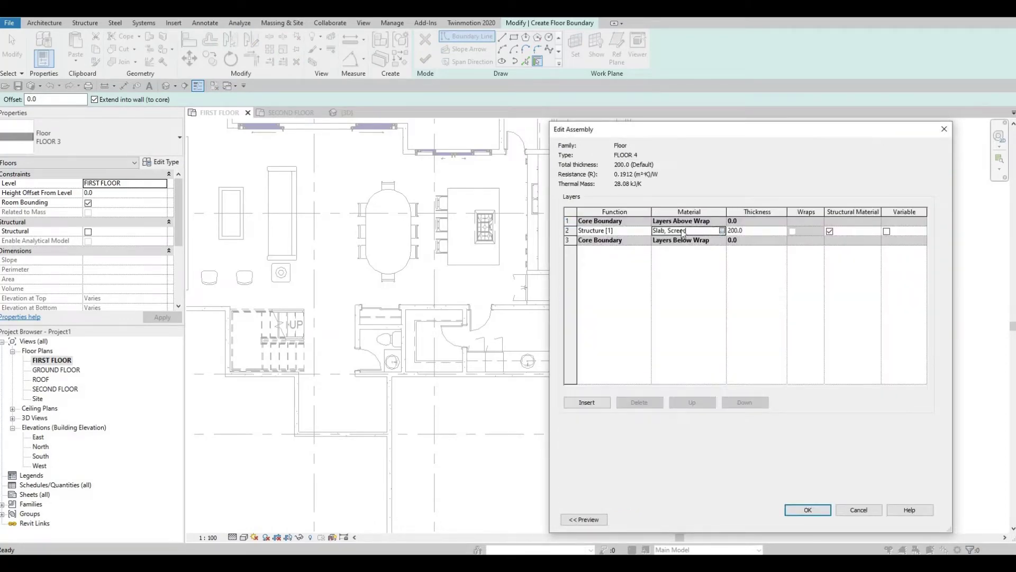
pyautogui.click(722, 231)
pyautogui.scroll(-2, 429, 247)
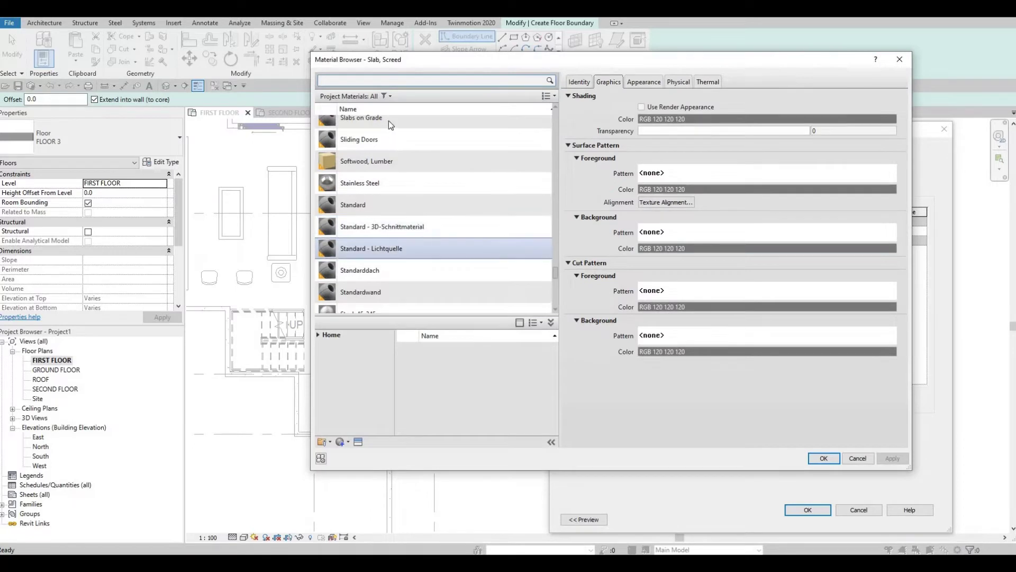
pyautogui.scroll(-3, 388, 121)
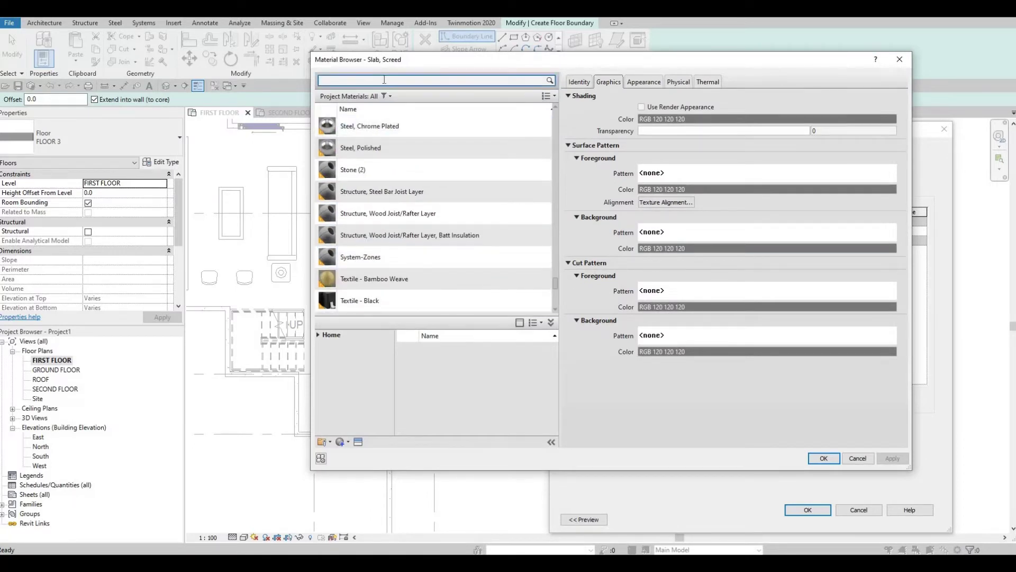
pyautogui.click(385, 79)
pyautogui.write('PEBB')
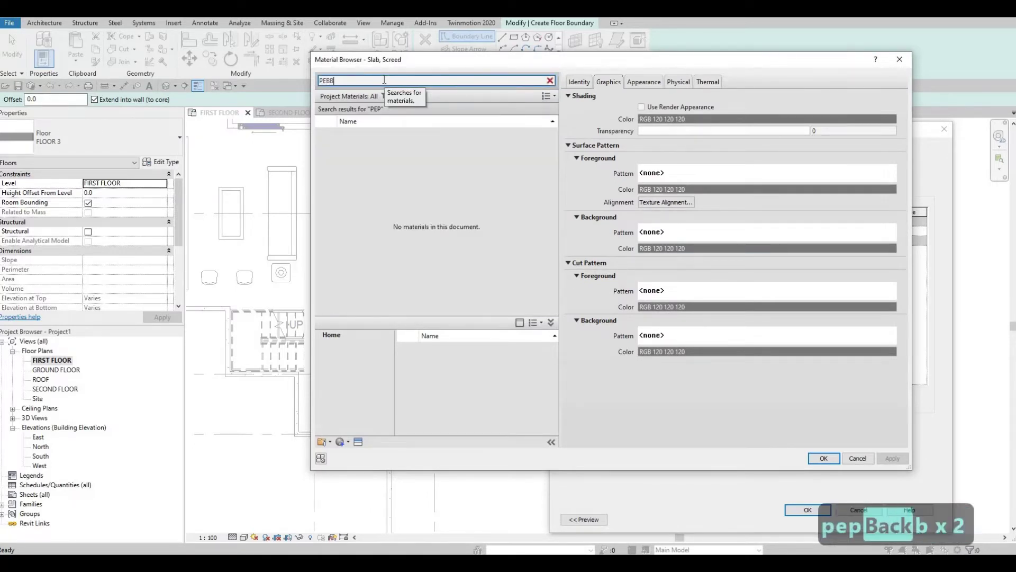
pyautogui.write('LE')
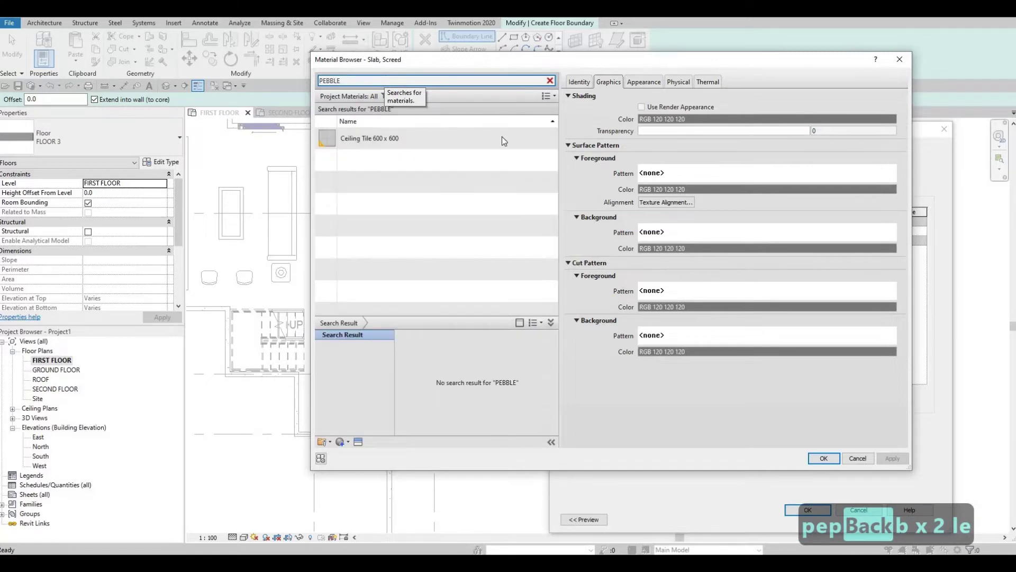
pyautogui.click(550, 80)
pyautogui.scroll(-10, 401, 196)
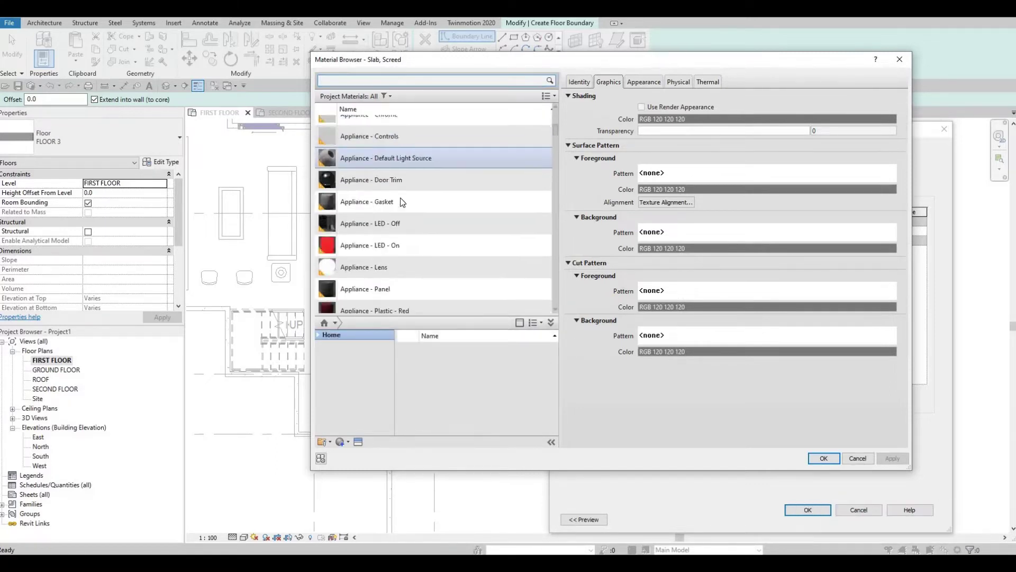
pyautogui.scroll(-5, 373, 273)
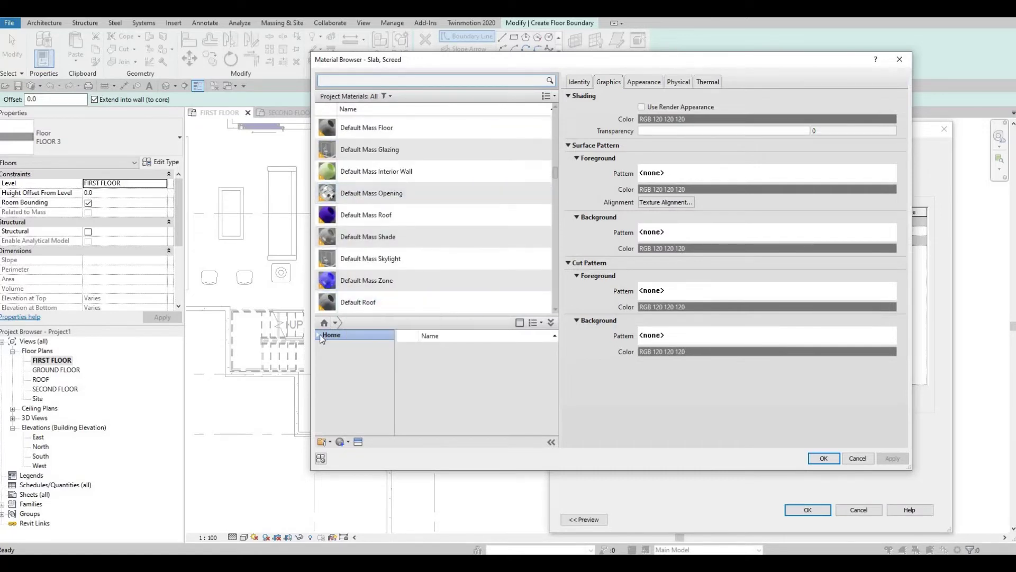
# - Expand the AEC Materials library and show its Misc category
pyautogui.click(318, 335)
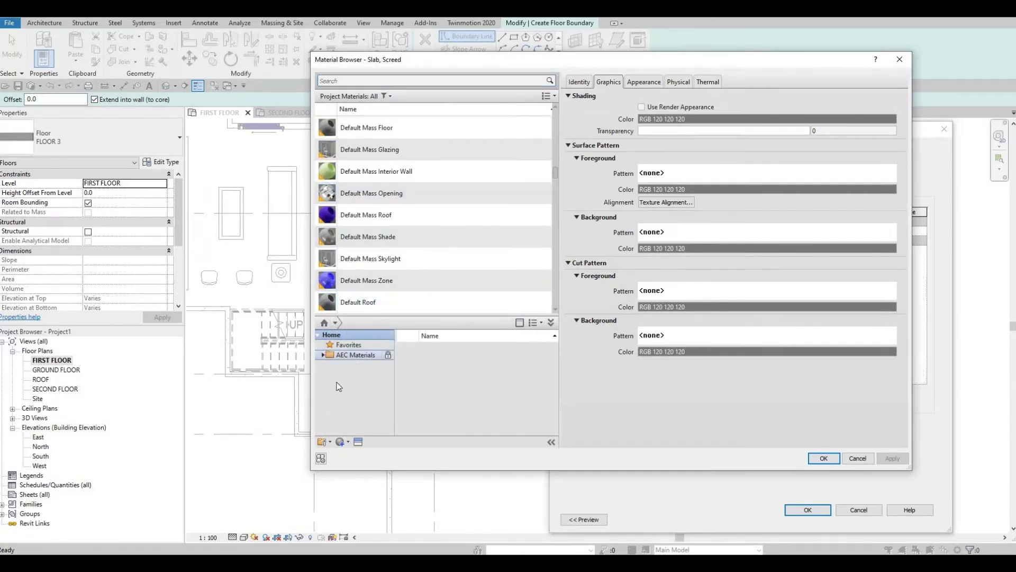
pyautogui.click(323, 355)
pyautogui.scroll(-1, 355, 405)
pyautogui.click(358, 405)
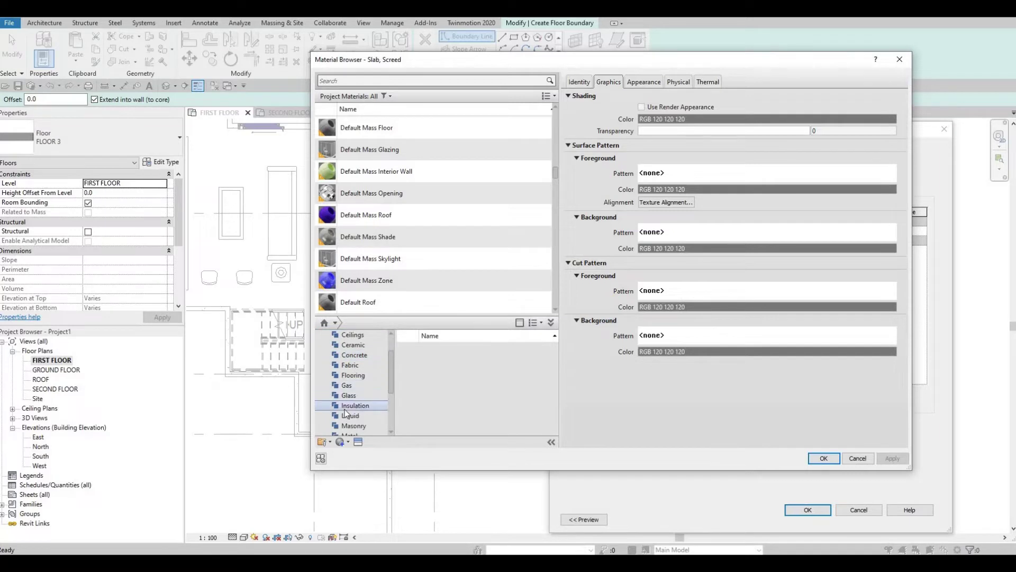
pyautogui.scroll(-1, 349, 415)
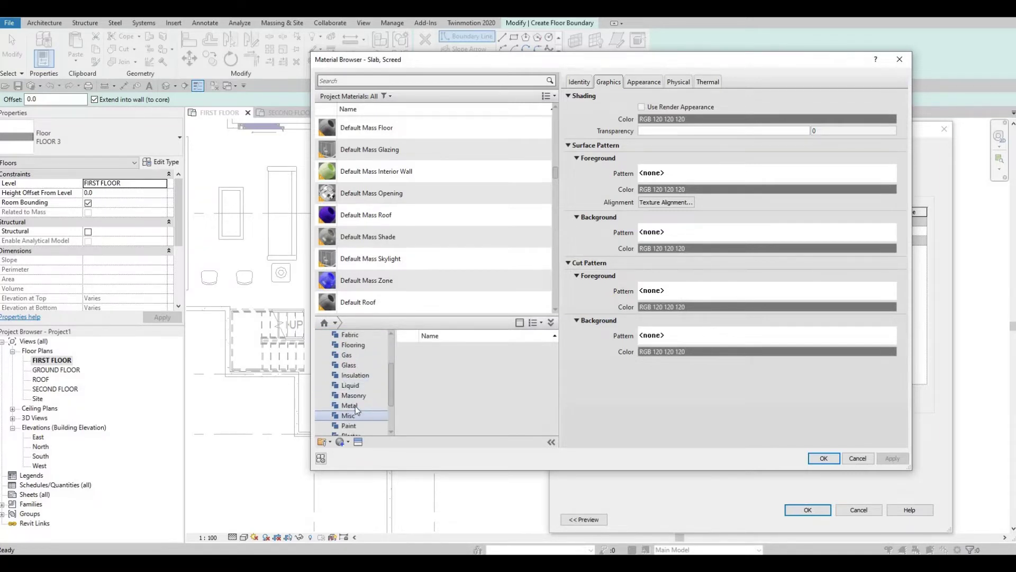
pyautogui.click(357, 415)
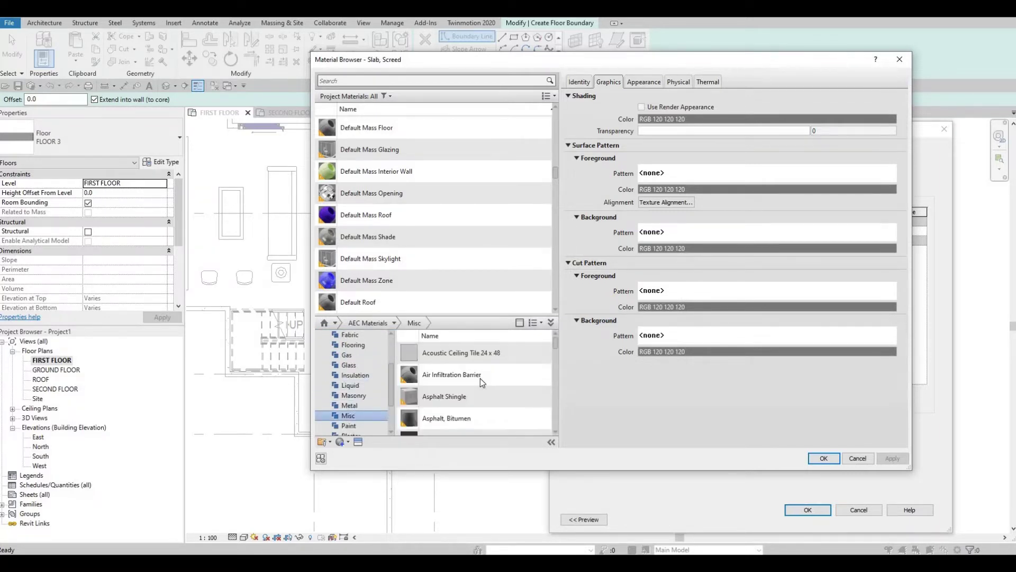
# - Assign the Wood Shake material from the Misc category to FLOOR 4's structure layer and accept the new type
pyautogui.scroll(-4, 481, 378)
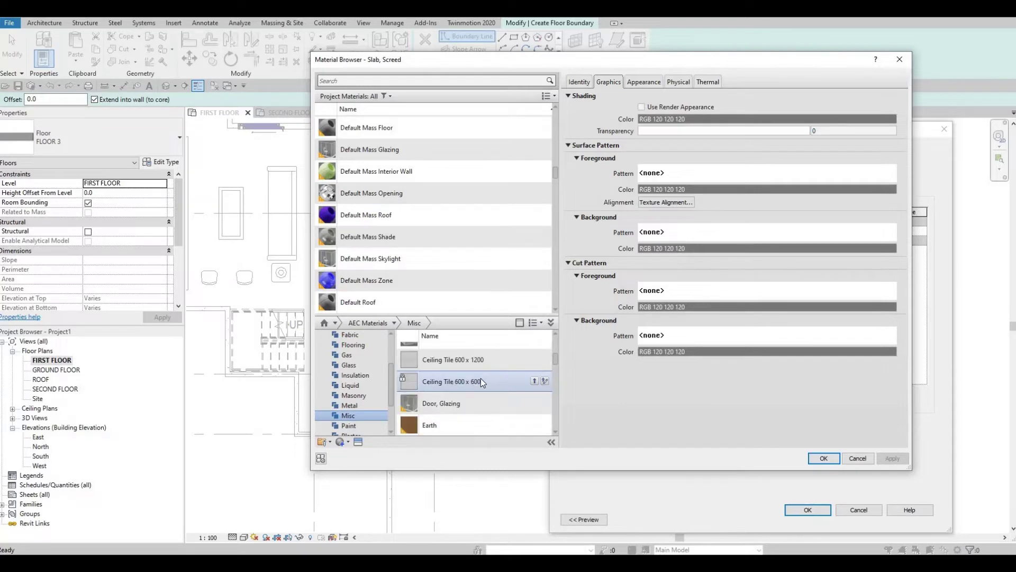
pyautogui.scroll(-3, 481, 380)
pyautogui.scroll(-2, 476, 384)
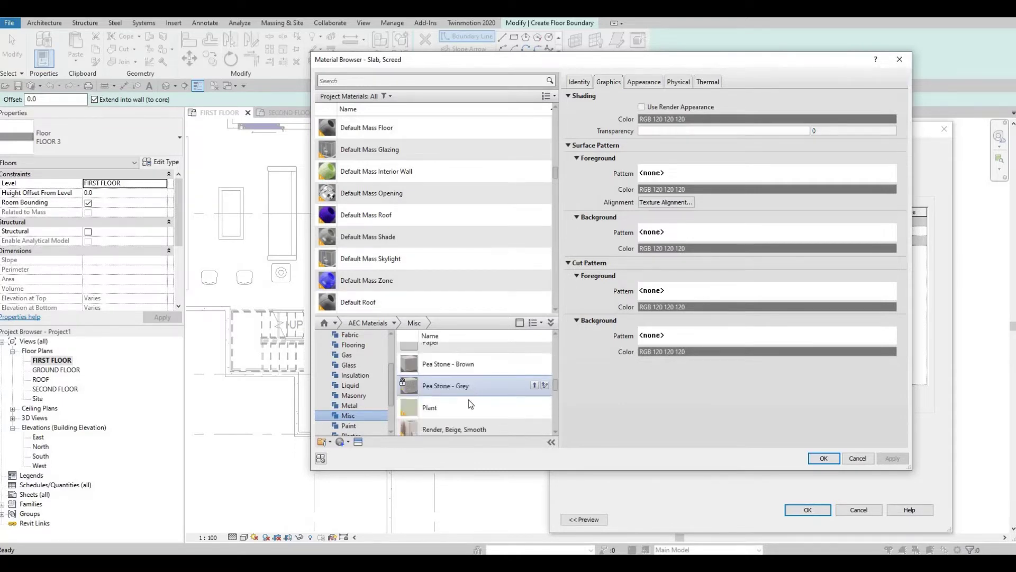
pyautogui.scroll(-2, 475, 400)
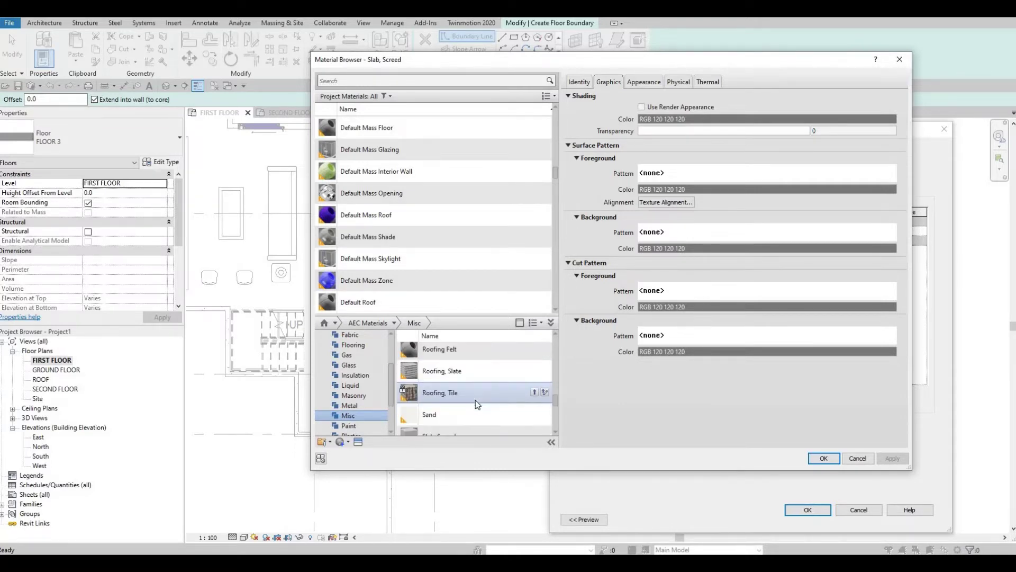
pyautogui.scroll(-2, 475, 399)
pyautogui.scroll(-2, 476, 399)
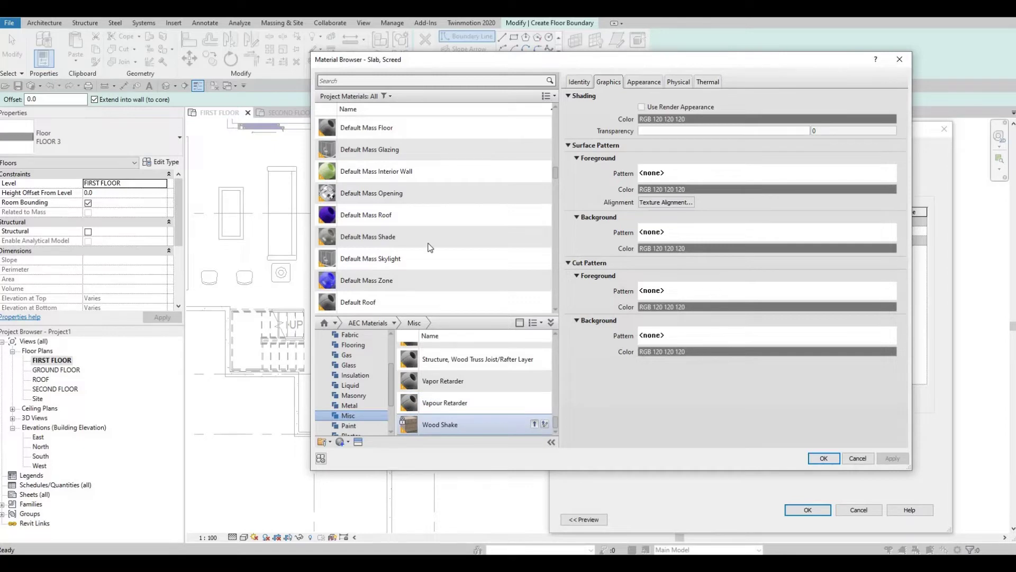
pyautogui.click(823, 458)
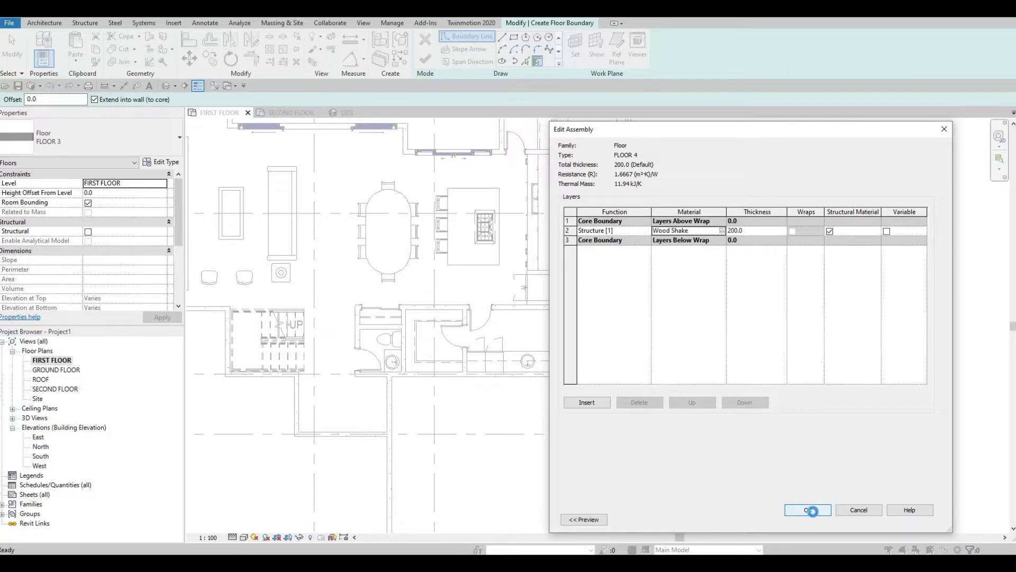
pyautogui.click(808, 510)
pyautogui.click(818, 519)
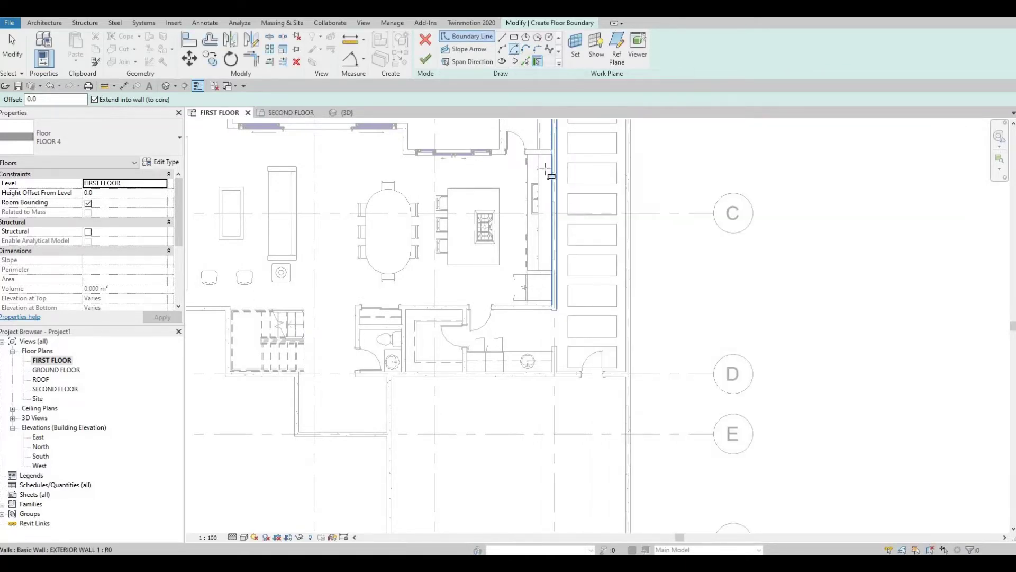
# - Draw a rectangular FLOOR 4 boundary along the inner wall faces of the side passage, from grid B to the door wall at grid D
pyautogui.click(513, 37)
pyautogui.scroll(1, 556, 222)
pyautogui.moveTo(555, 222); pyautogui.dragTo(560, 382, button='middle')
pyautogui.scroll(-1, 561, 238)
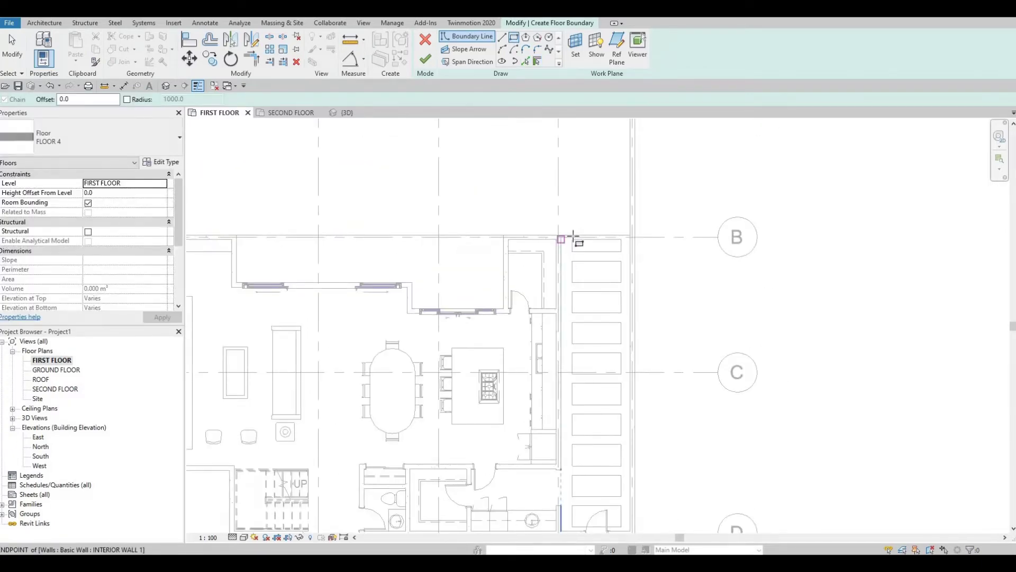
pyautogui.scroll(3, 573, 235)
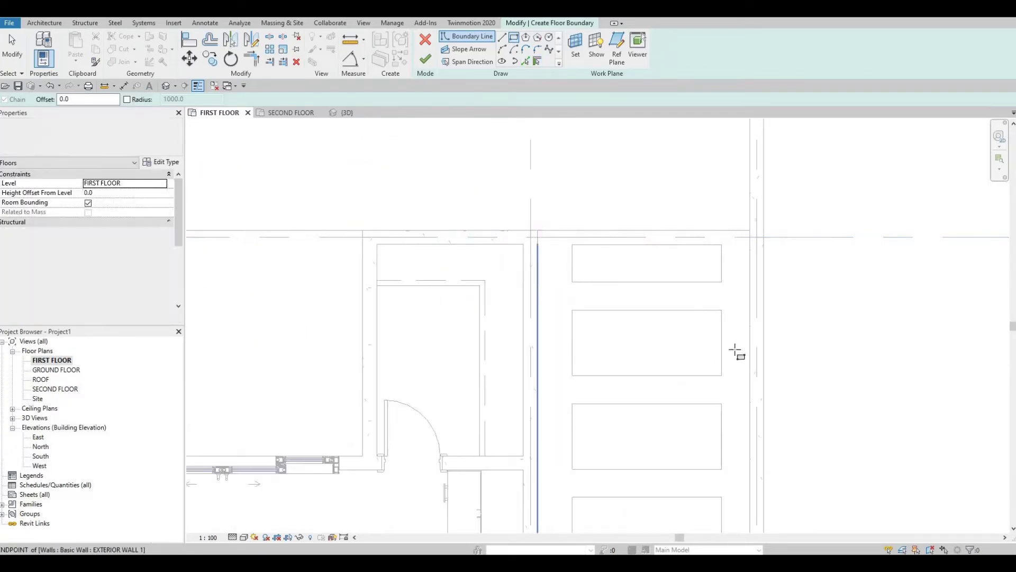
pyautogui.scroll(-4, 680, 325)
pyautogui.scroll(3, 692, 456)
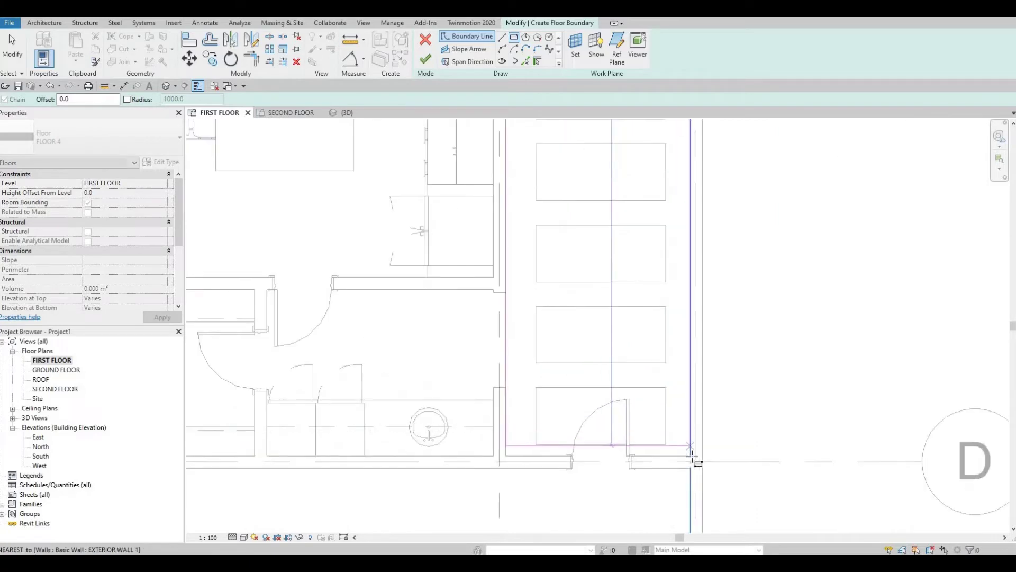
pyautogui.click(691, 455)
pyautogui.press('Escape')
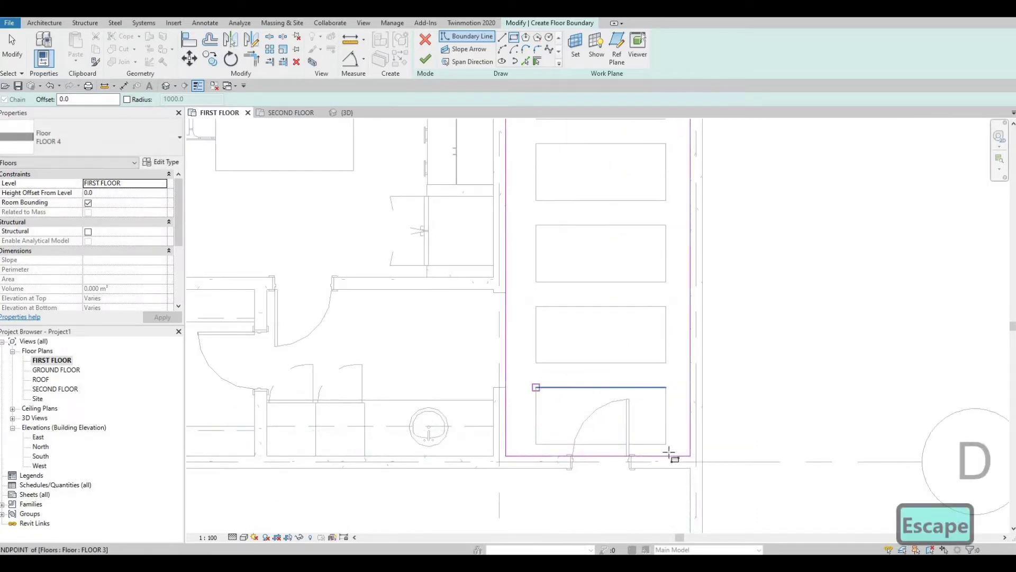
# - Add a 1600 by 700 mm rectangle to the sketch over the path slab beside the passage door
pyautogui.click(666, 444)
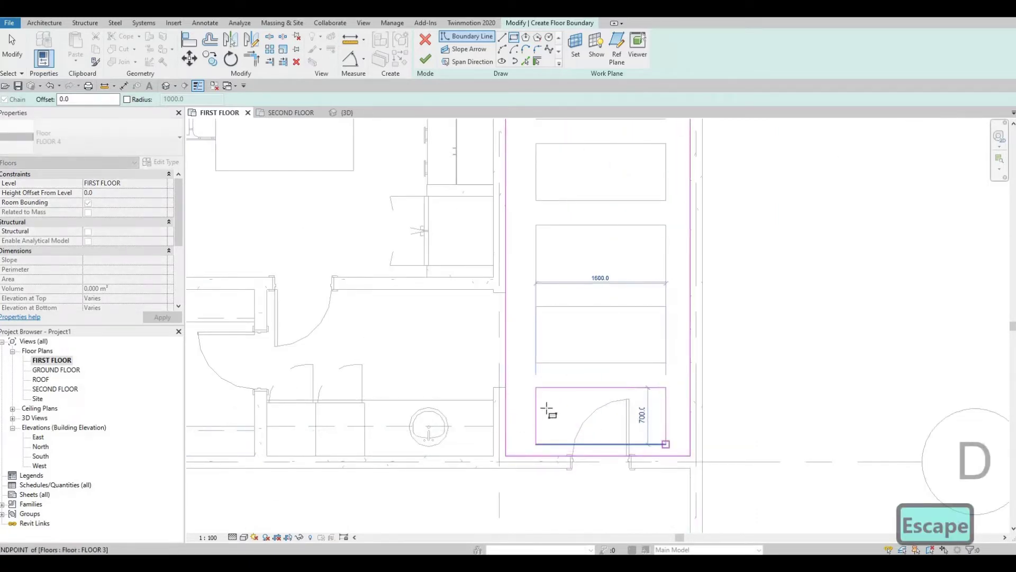
pyautogui.press('Escape')
pyautogui.press('Escape')
# - Copy the door slab's rectangular outline with multiple copies onto each of the other full-size slabs along the passage
pyautogui.press('Tab')
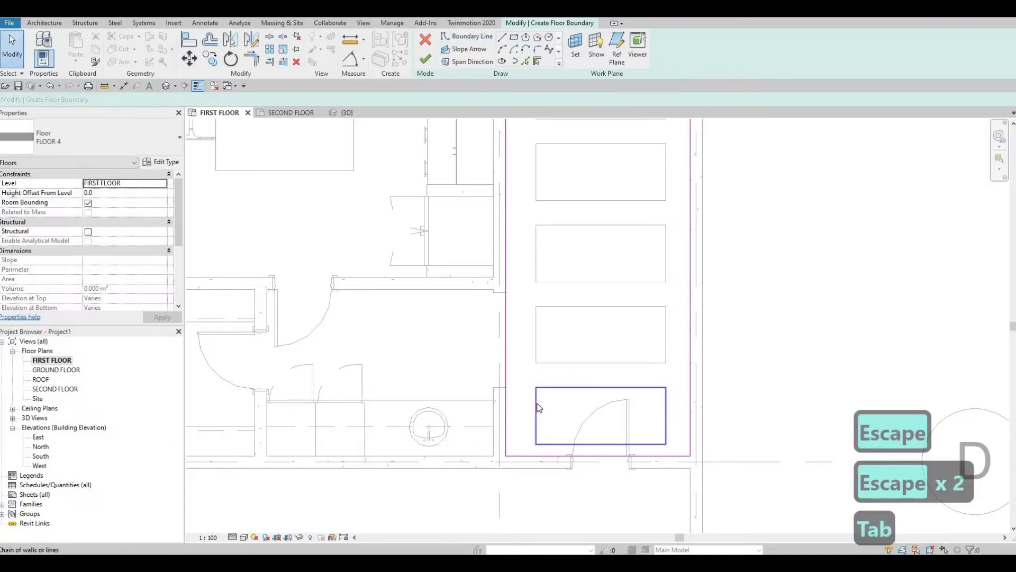
pyautogui.click(536, 403)
pyautogui.press('c')
pyautogui.press('o')
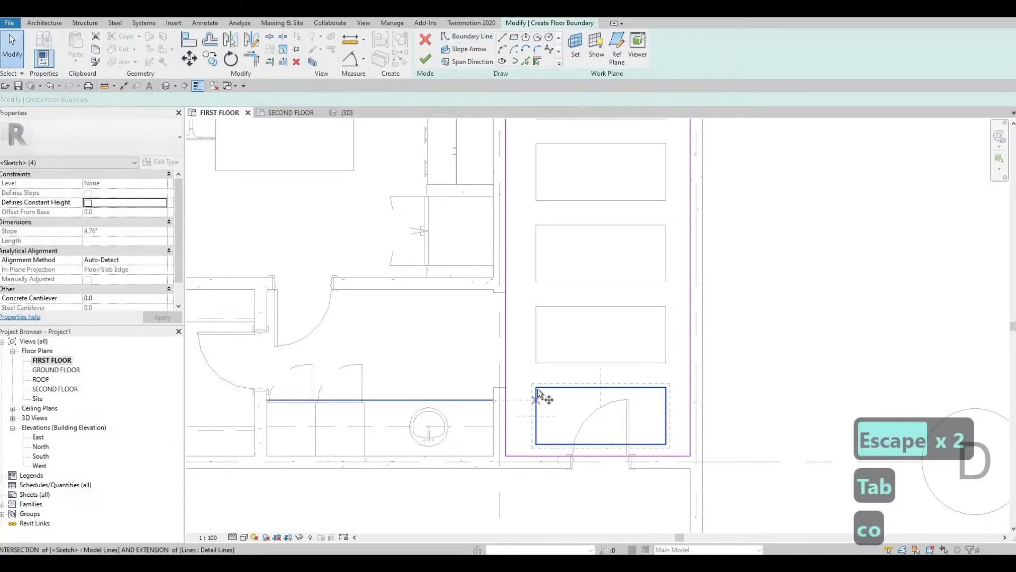
pyautogui.click(539, 313)
pyautogui.click(538, 307)
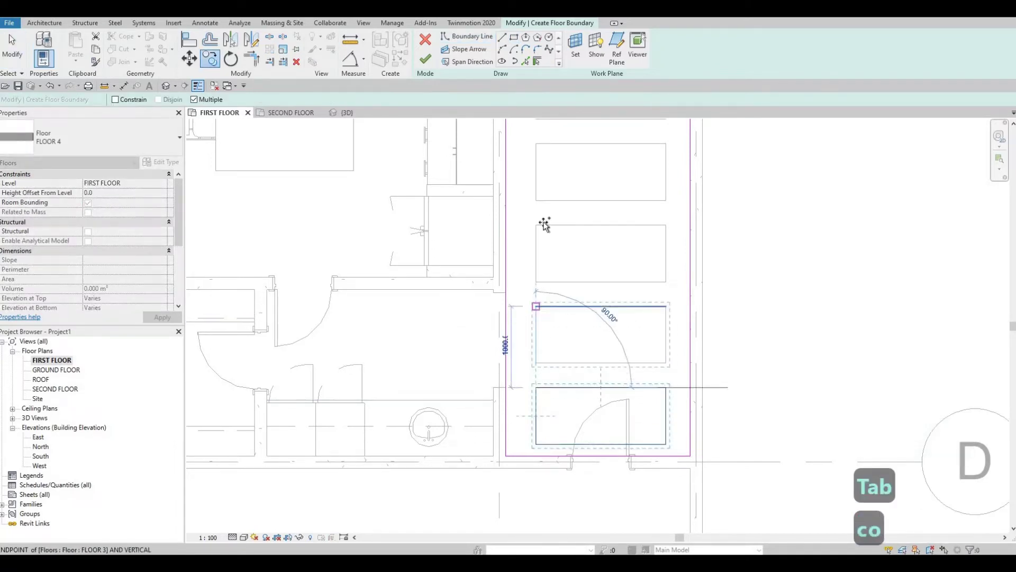
pyautogui.click(538, 226)
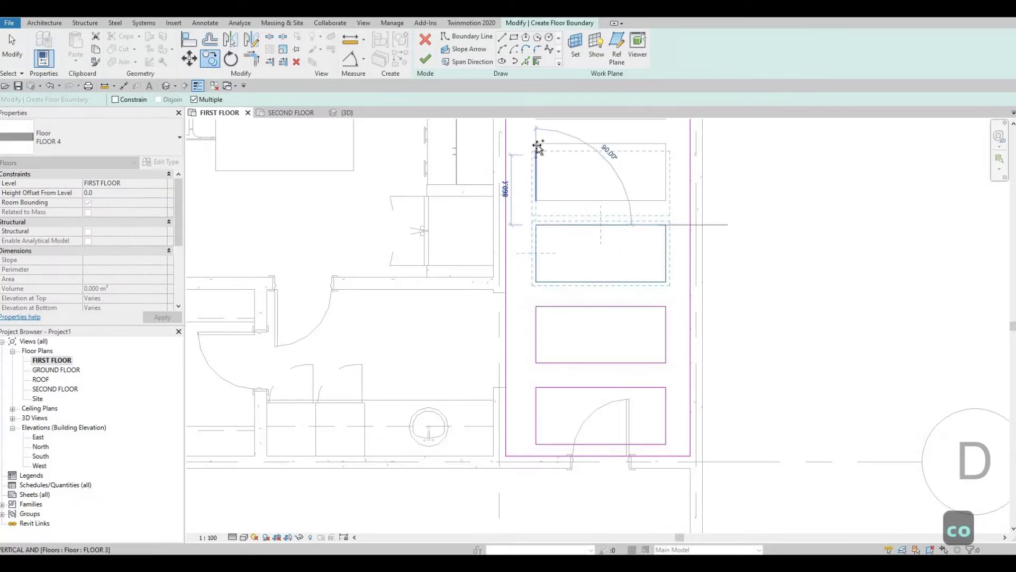
pyautogui.click(537, 144)
pyautogui.moveTo(553, 154); pyautogui.dragTo(538, 419, button='middle')
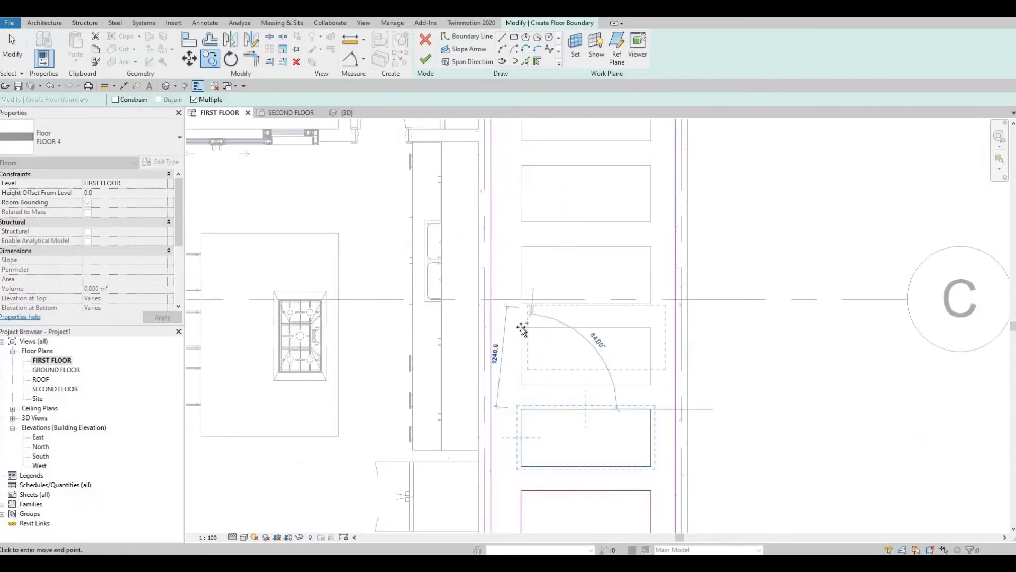
pyautogui.click(521, 246)
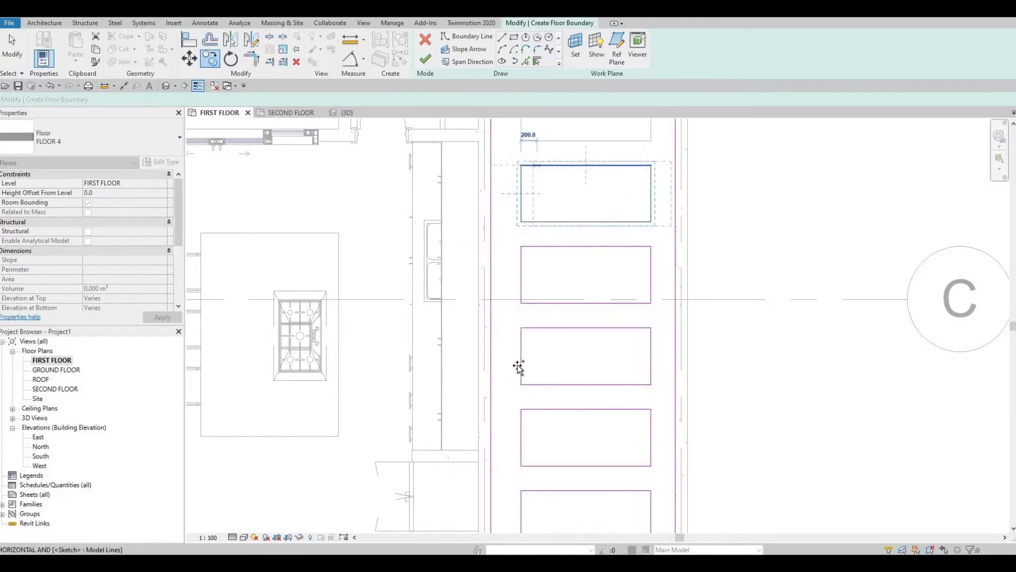
pyautogui.keyDown('ctrl'); pyautogui.scroll(5, 519, 363); pyautogui.keyUp('ctrl')
pyautogui.click(513, 348)
pyautogui.click(513, 265)
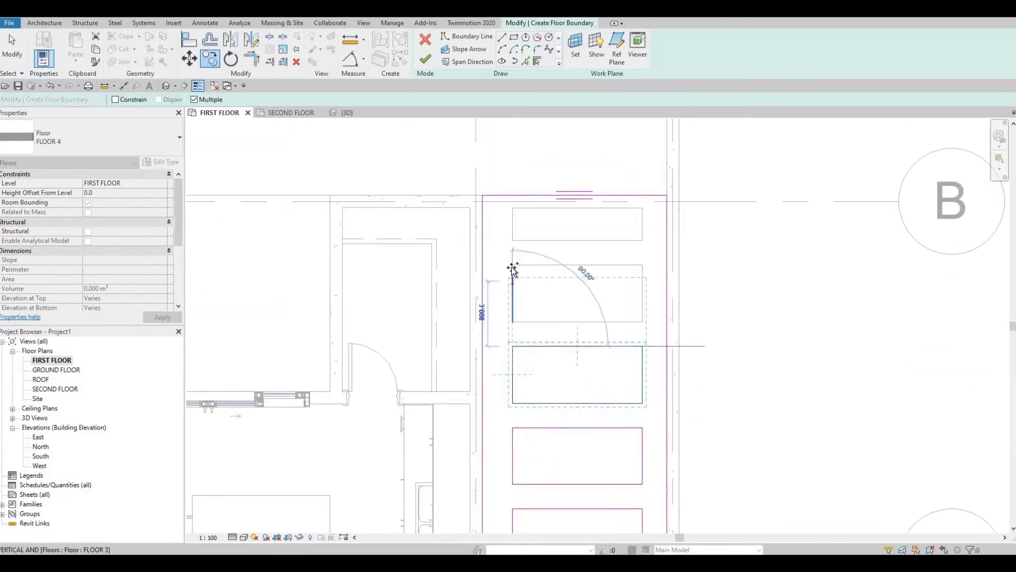
pyautogui.scroll(2, 516, 209)
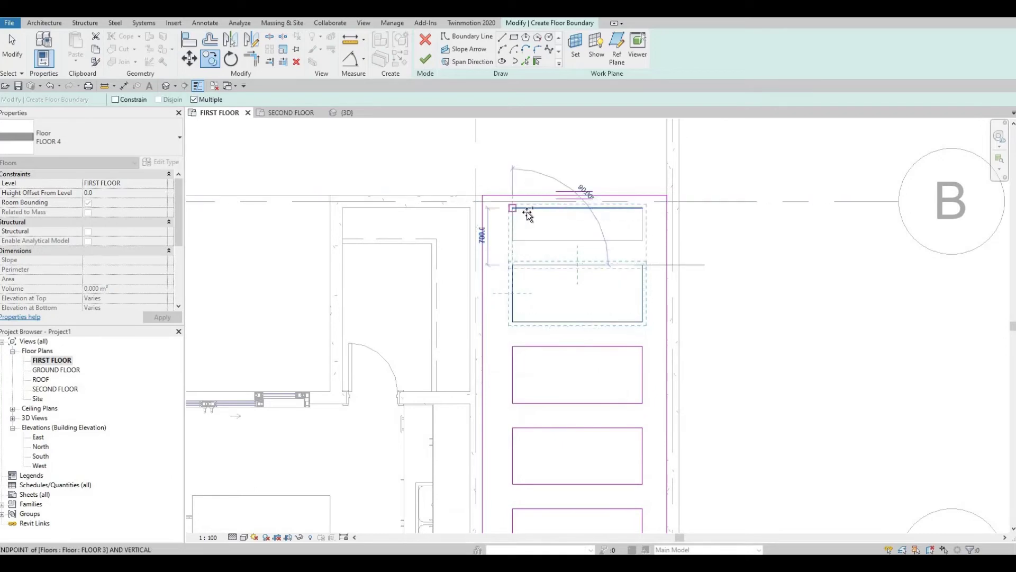
# - Try copying the slab outline onto the narrow slab near grid B and moving its overlapping edge to fit
pyautogui.click(516, 210)
pyautogui.press('Escape')
pyautogui.press('Escape')
pyautogui.press('Escape')
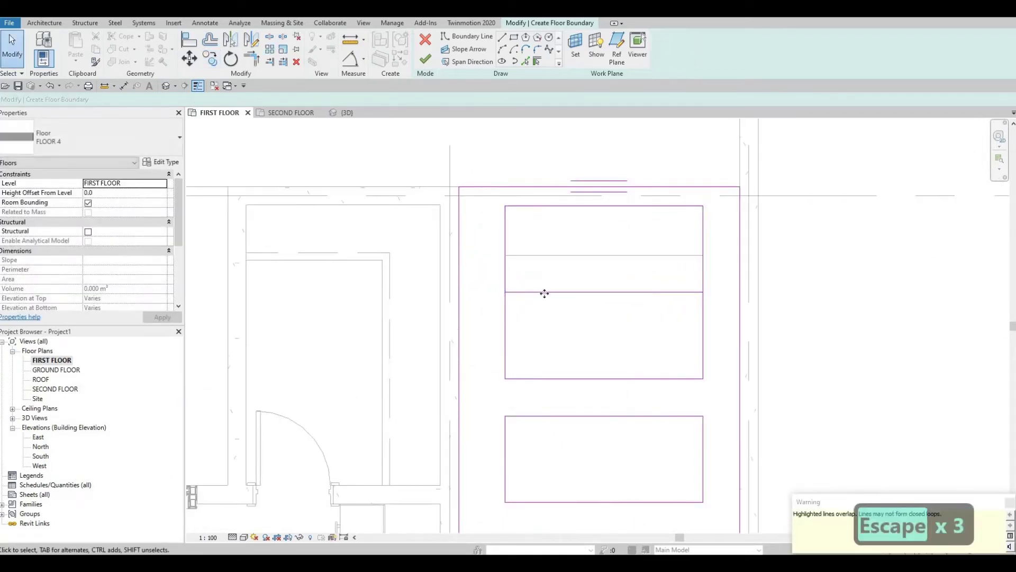
pyautogui.click(605, 292)
pyautogui.moveTo(552, 265); pyautogui.dragTo(522, 278)
pyautogui.press('Escape')
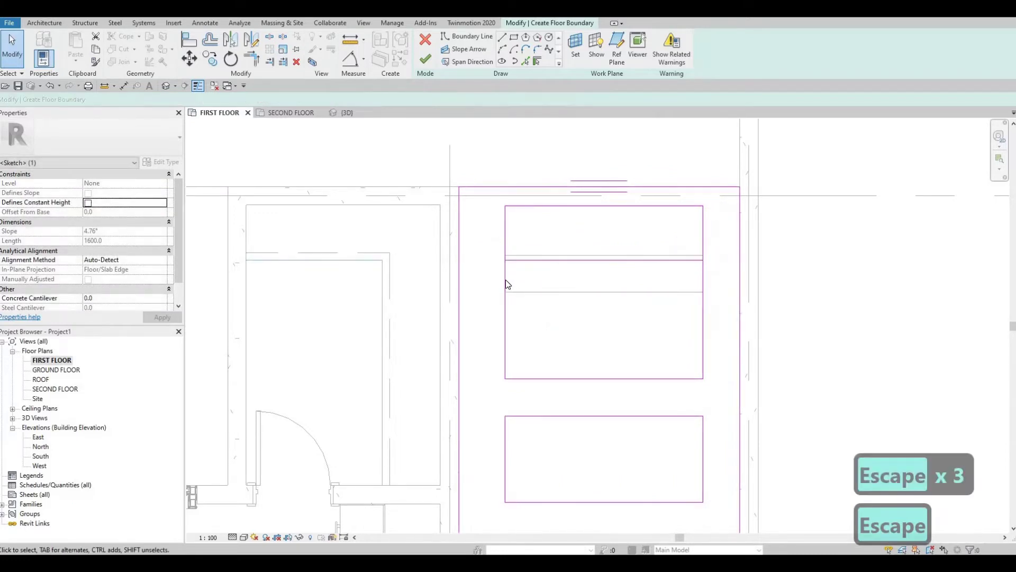
# - Undo the edge move and the slab outline copied onto the narrow slab near grid B
pyautogui.press('Escape')
pyautogui.click(505, 284)
pyautogui.press('Tab')
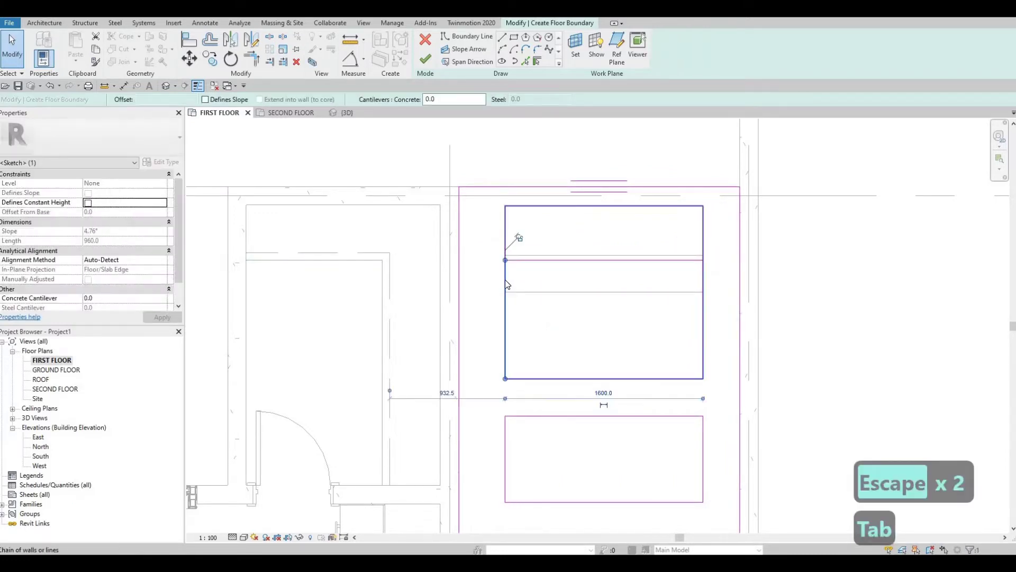
pyautogui.press('Escape')
pyautogui.press('Tab')
pyautogui.press('Escape')
pyautogui.press('Escape')
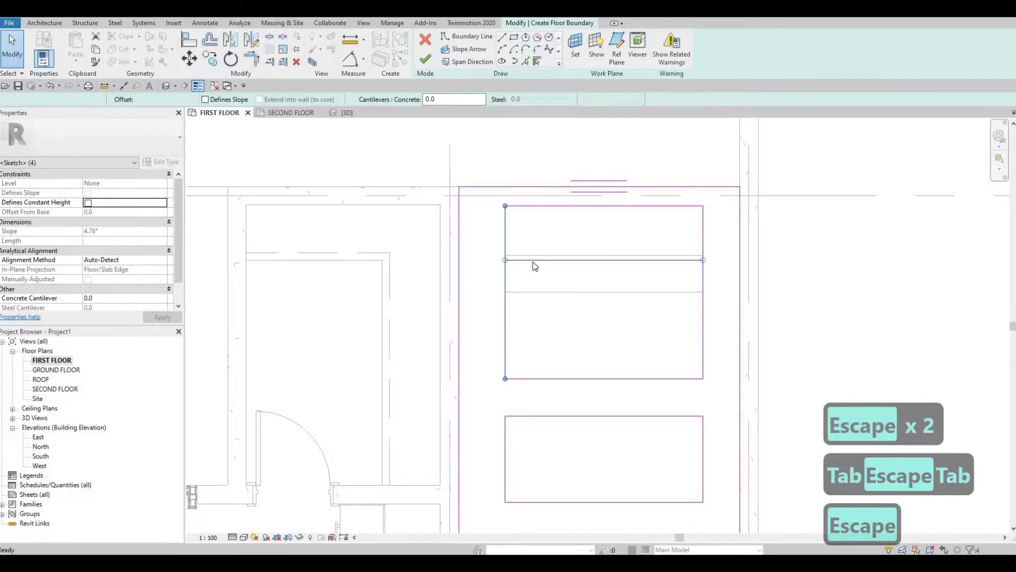
pyautogui.press('Escape')
pyautogui.click(525, 260)
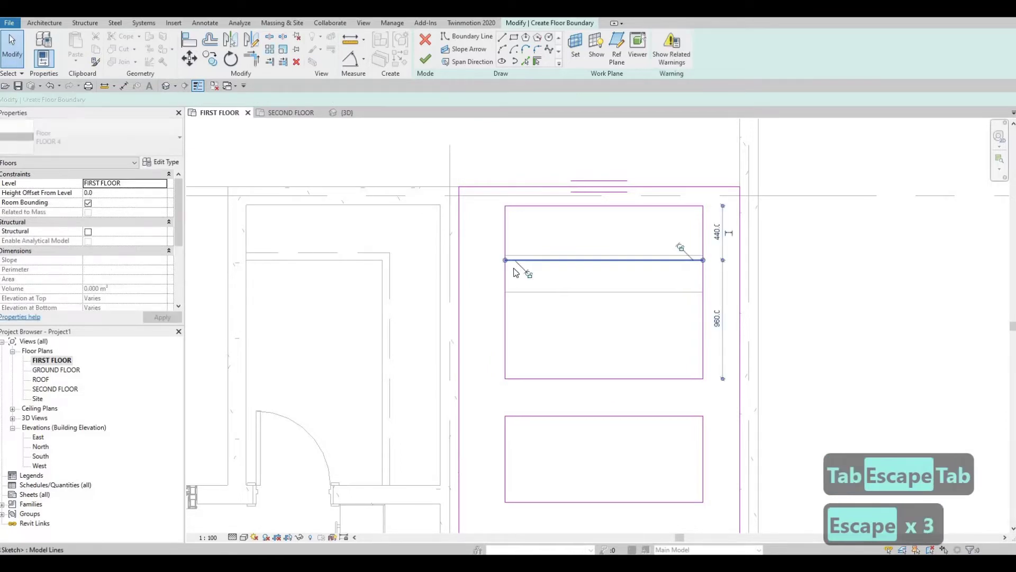
pyautogui.press('Escape')
pyautogui.press('Escape')
pyautogui.press('Escape')
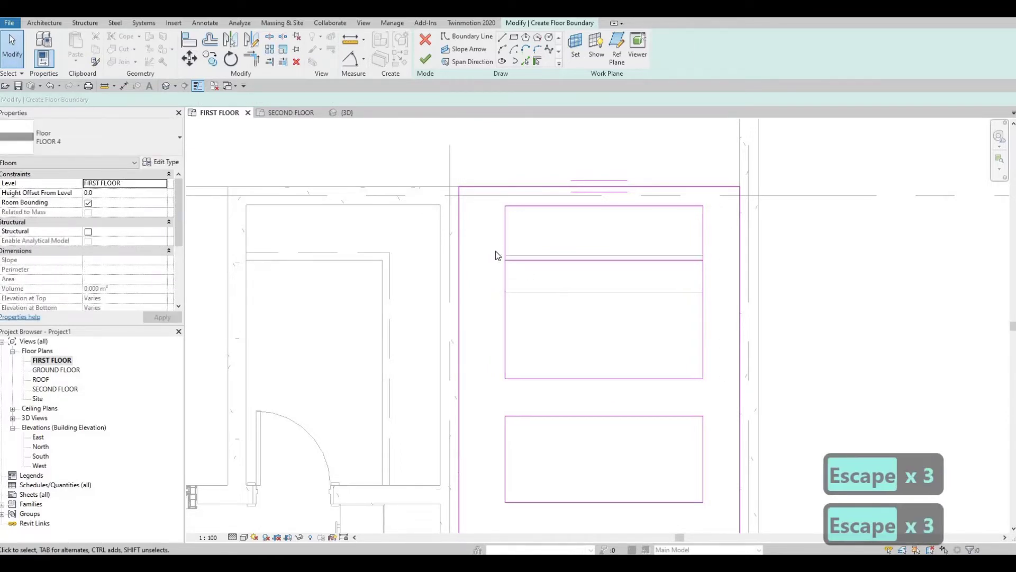
pyautogui.hotkey('ctrl', 'z')
pyautogui.hotkey('ctrl', 'z')
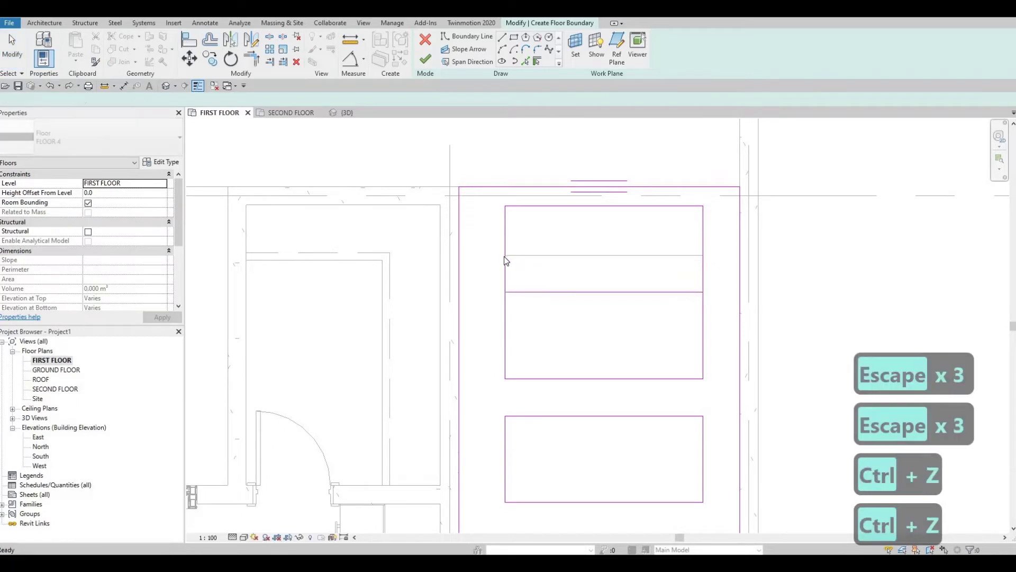
# - Outline the narrow slab near grid B with a 1600 by 400 mm rectangle and finish the FLOOR 4 boundary
pyautogui.press('F1')
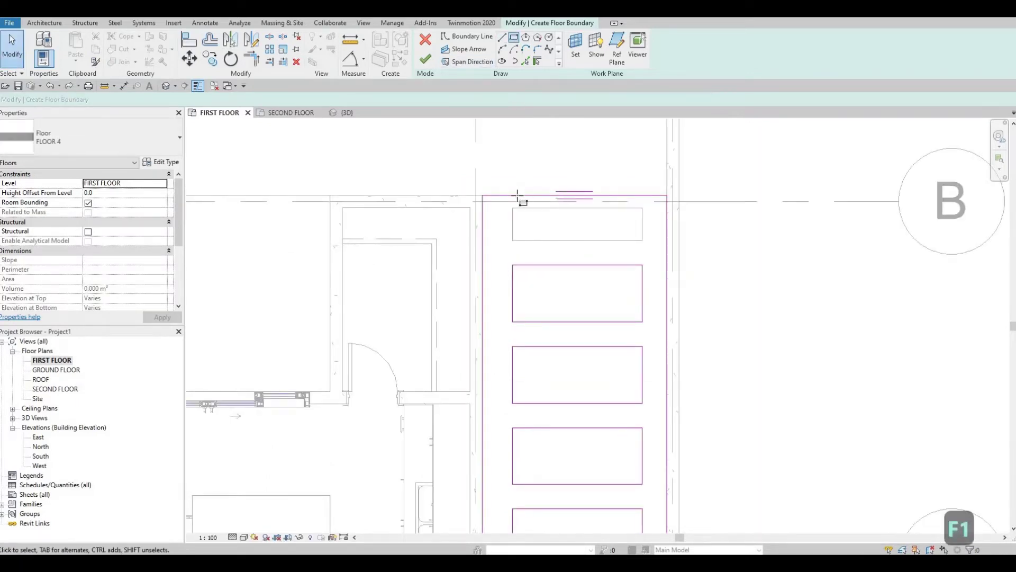
pyautogui.click(513, 208)
pyautogui.click(642, 236)
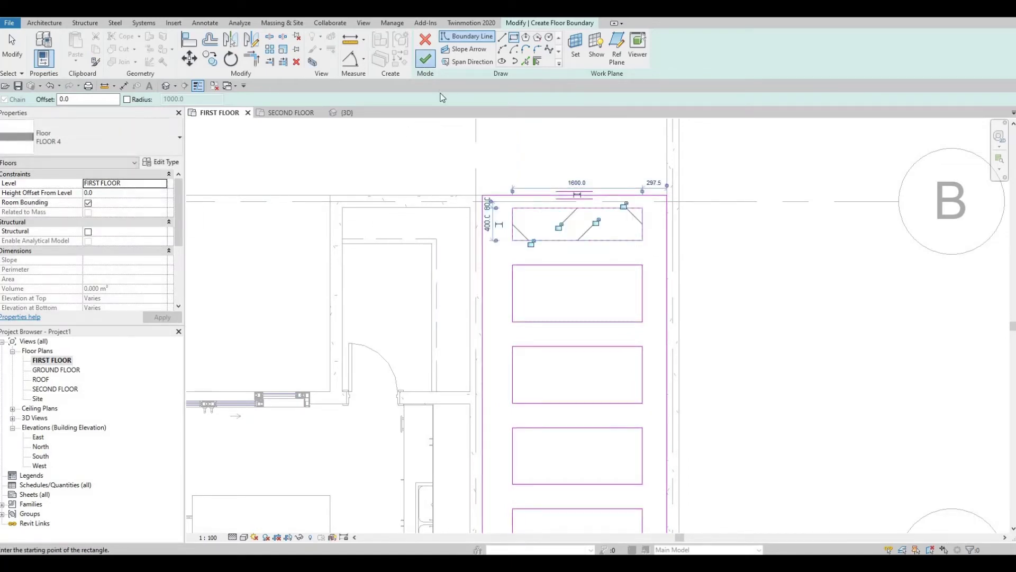
pyautogui.click(425, 58)
pyautogui.scroll(-1, 525, 189)
pyautogui.moveTo(575, 283); pyautogui.dragTo(624, 253, button='middle')
pyautogui.press('Escape')
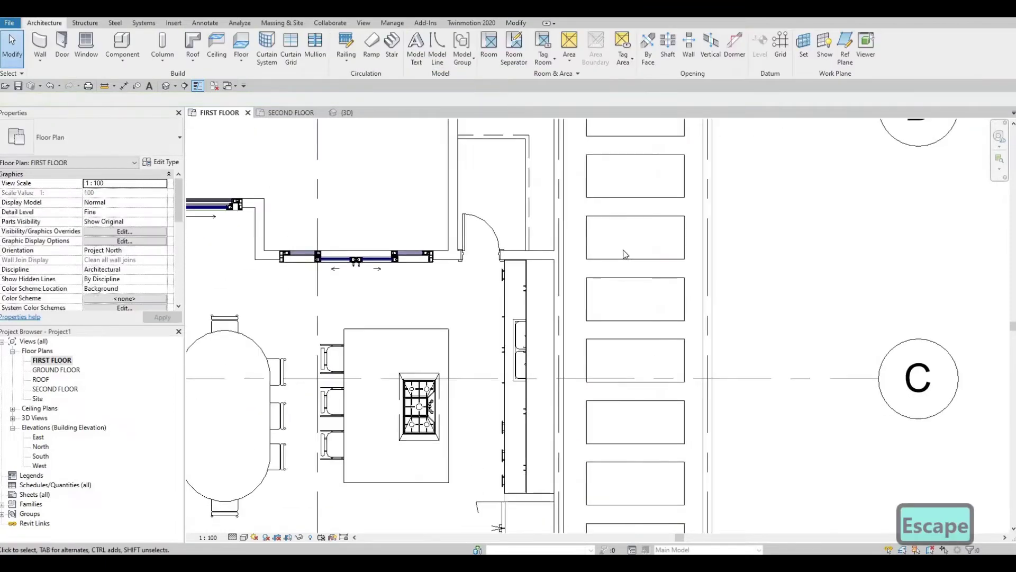
# - Open the FLOOR 3 path slabs' boundary for editing, set their height offset from level to 20, and finish the edit
pyautogui.scroll(-3, 624, 248)
pyautogui.moveTo(622, 363); pyautogui.dragTo(670, 319, button='middle')
pyautogui.moveTo(651, 249); pyautogui.dragTo(651, 324, button='middle')
pyautogui.press('Escape')
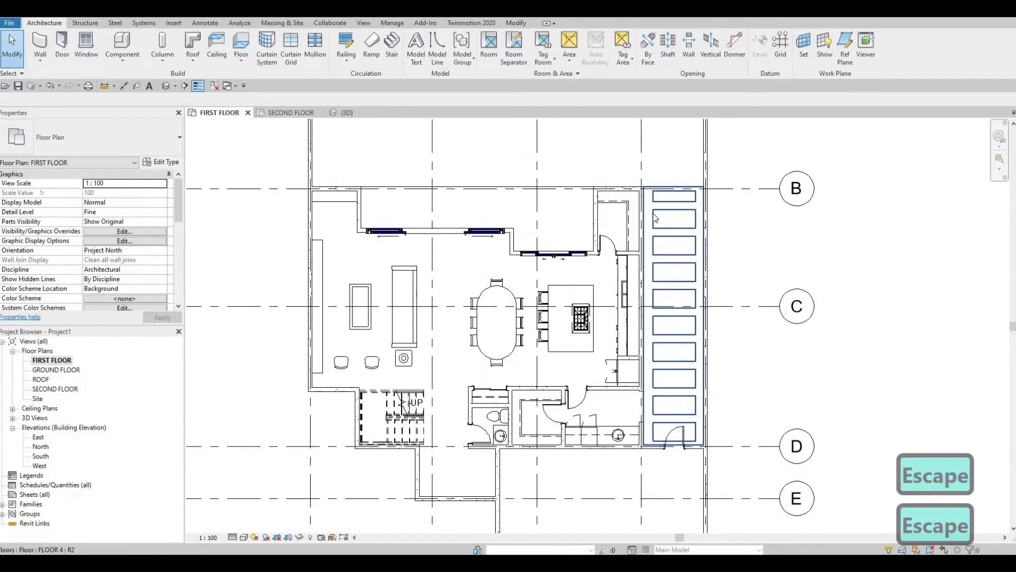
pyautogui.scroll(1, 655, 215)
pyautogui.press('Tab')
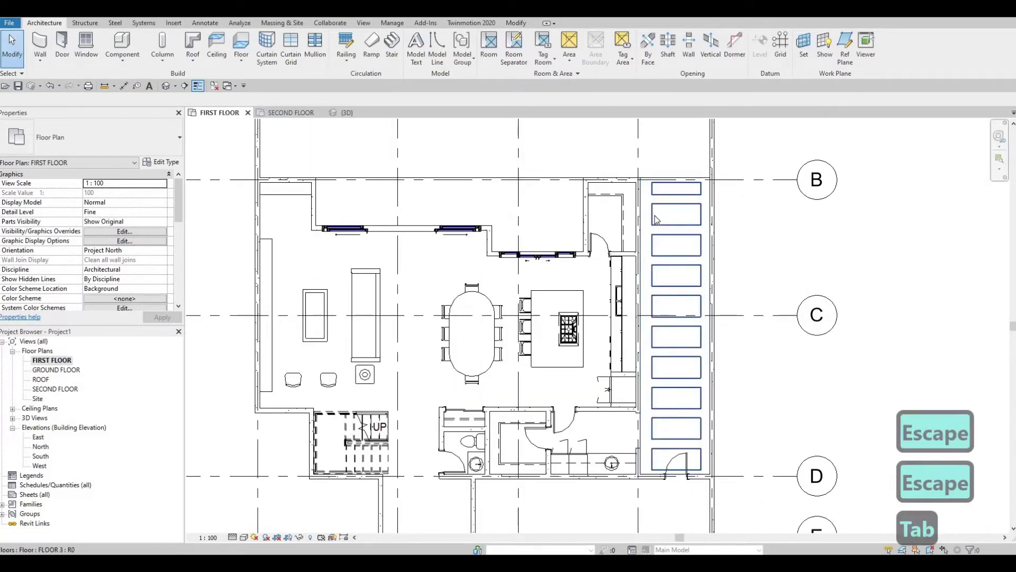
pyautogui.doubleClick(655, 215)
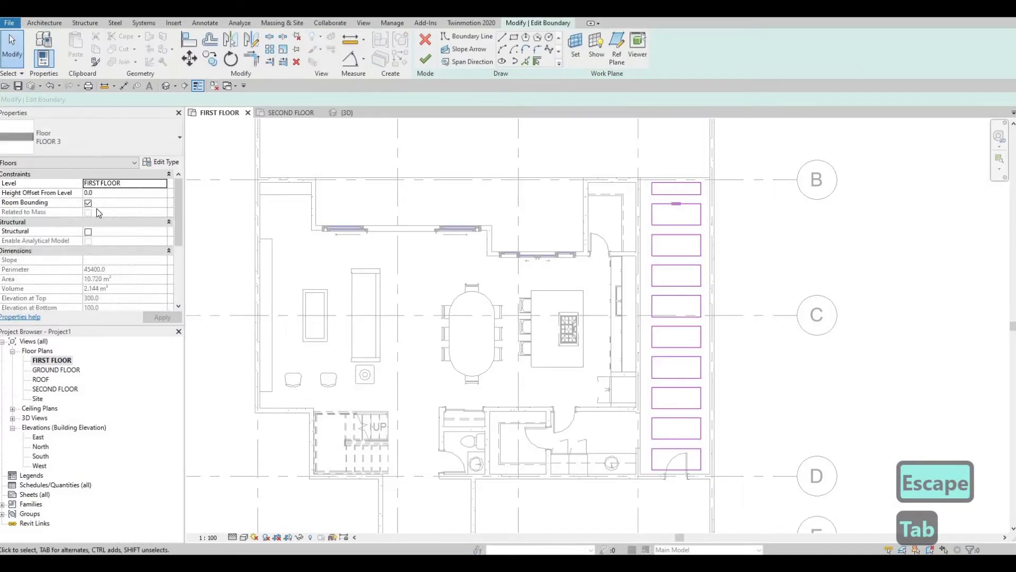
pyautogui.press('Tab')
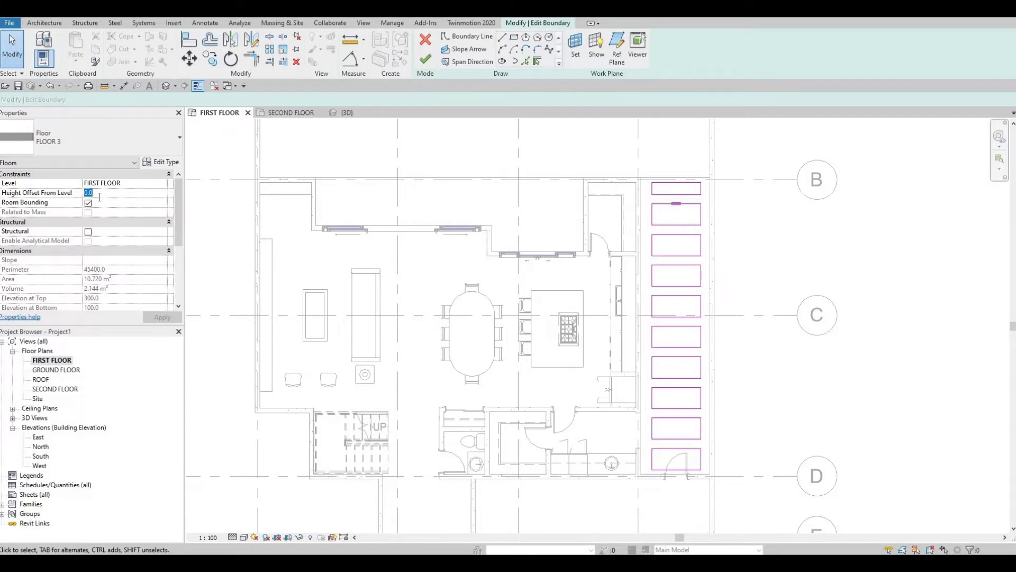
pyautogui.press('Return')
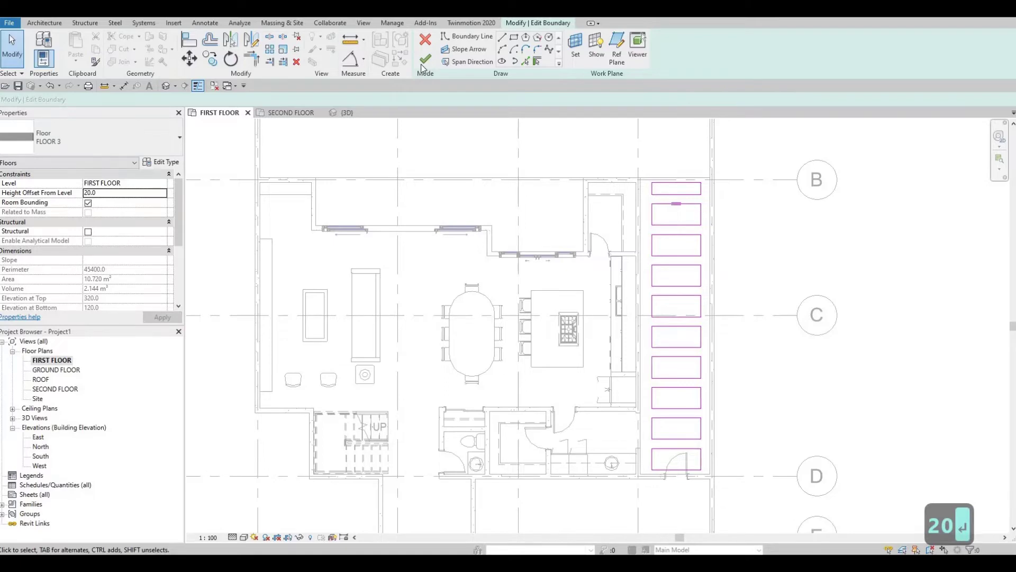
pyautogui.press('Escape')
pyautogui.press('Escape')
pyautogui.press('Escape')
pyautogui.scroll(-4, 692, 334)
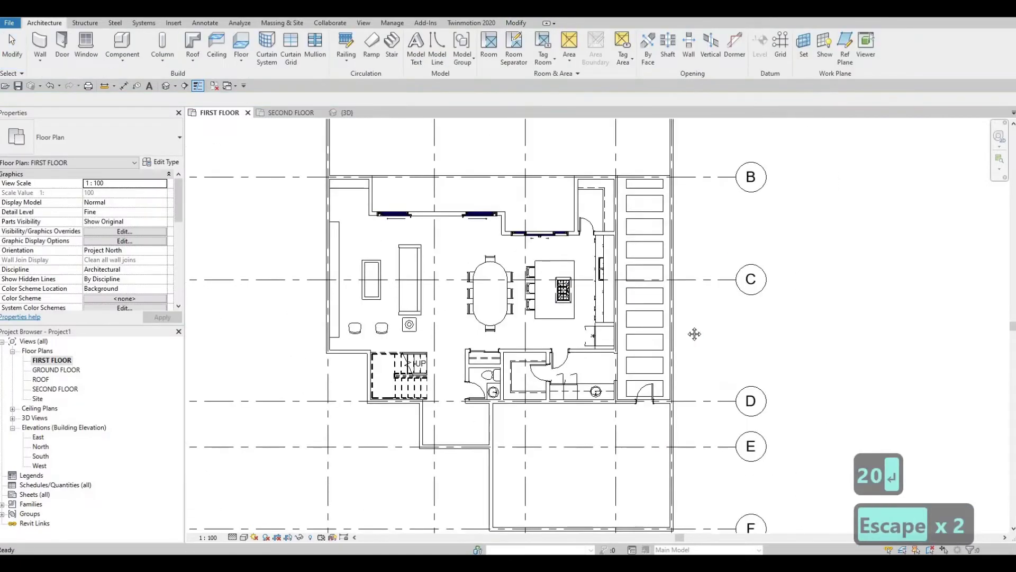
pyautogui.moveTo(656, 369); pyautogui.dragTo(733, 359, button='middle')
pyautogui.moveTo(635, 188); pyautogui.dragTo(531, 194, button='middle')
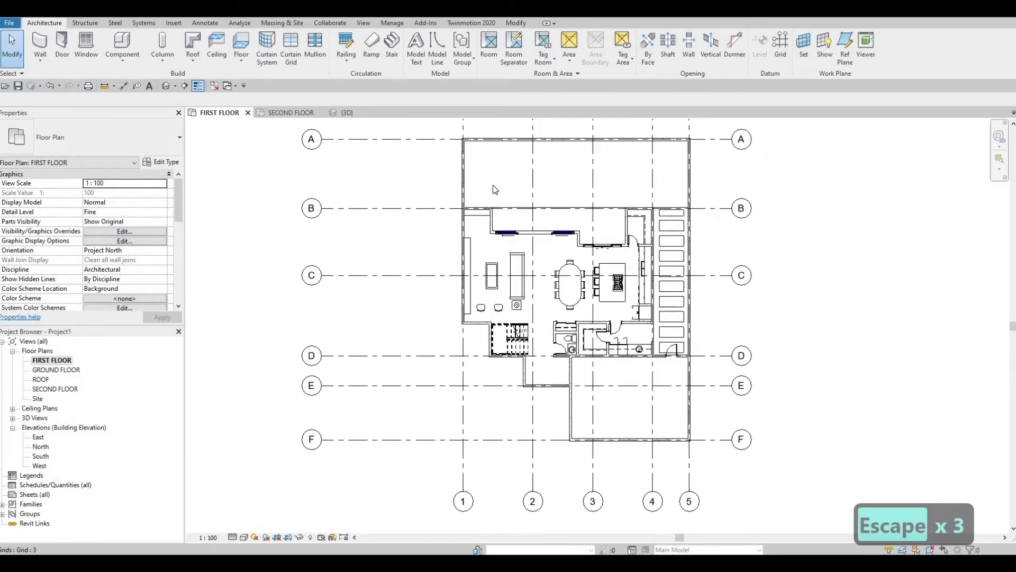
pyautogui.moveTo(565, 161); pyautogui.dragTo(569, 183, button='middle')
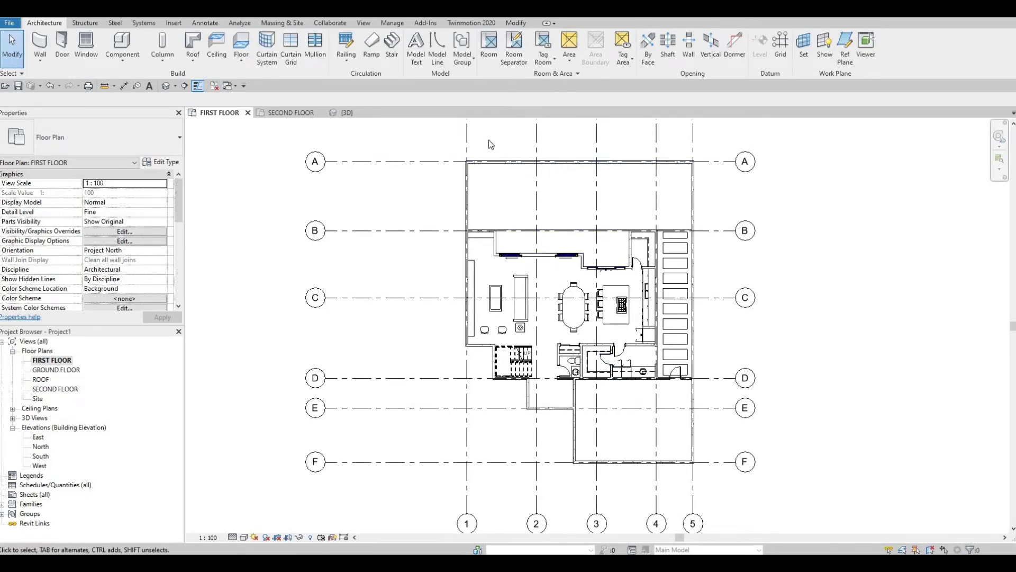
pyautogui.scroll(3, 618, 212)
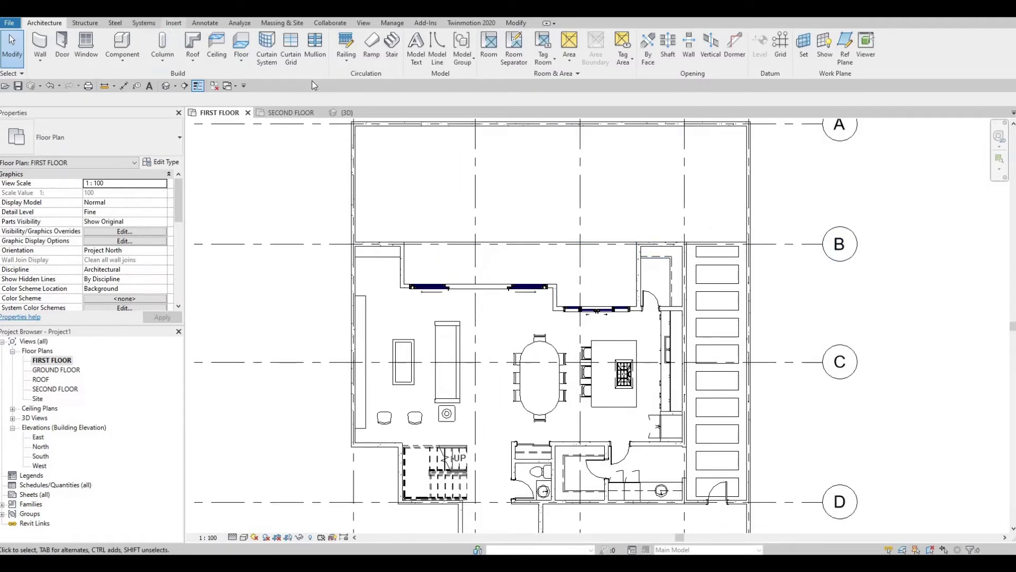
pyautogui.scroll(-4, 422, 74)
# - Start loading a family and browse the Metric Library to the Tables folder within Furniture
pyautogui.click(434, 48)
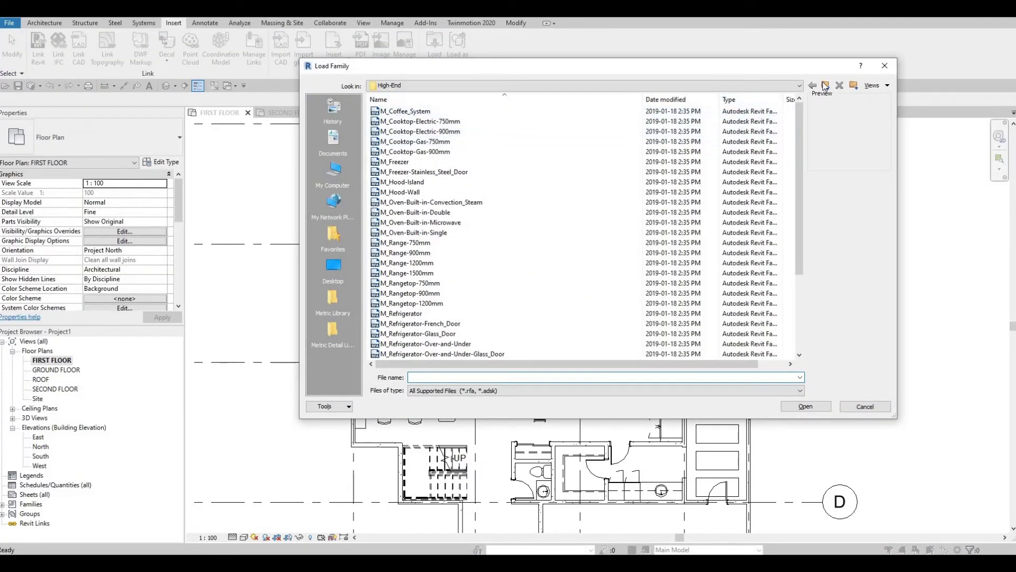
pyautogui.click(824, 86)
pyautogui.click(825, 86)
pyautogui.click(824, 85)
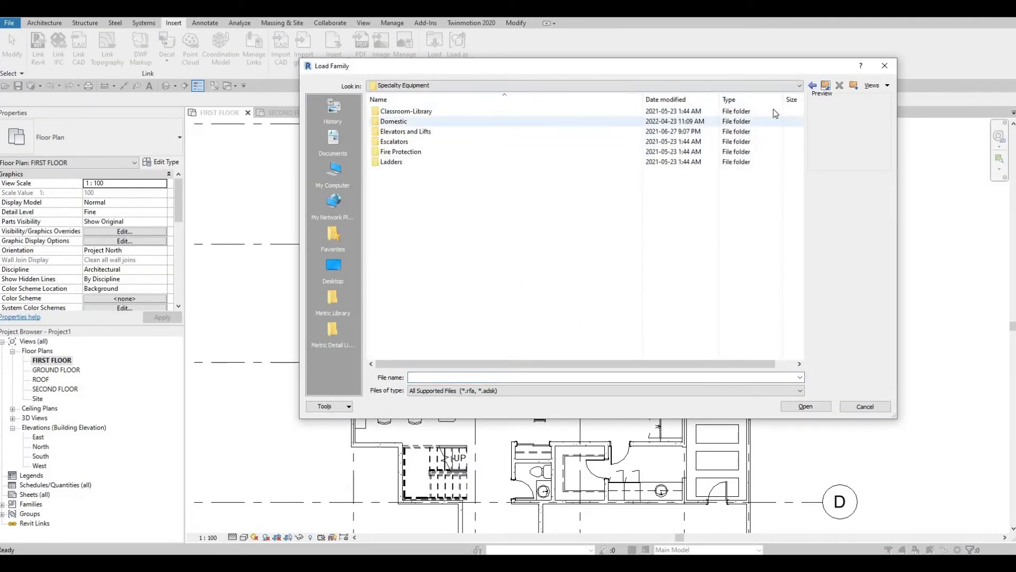
pyautogui.click(333, 299)
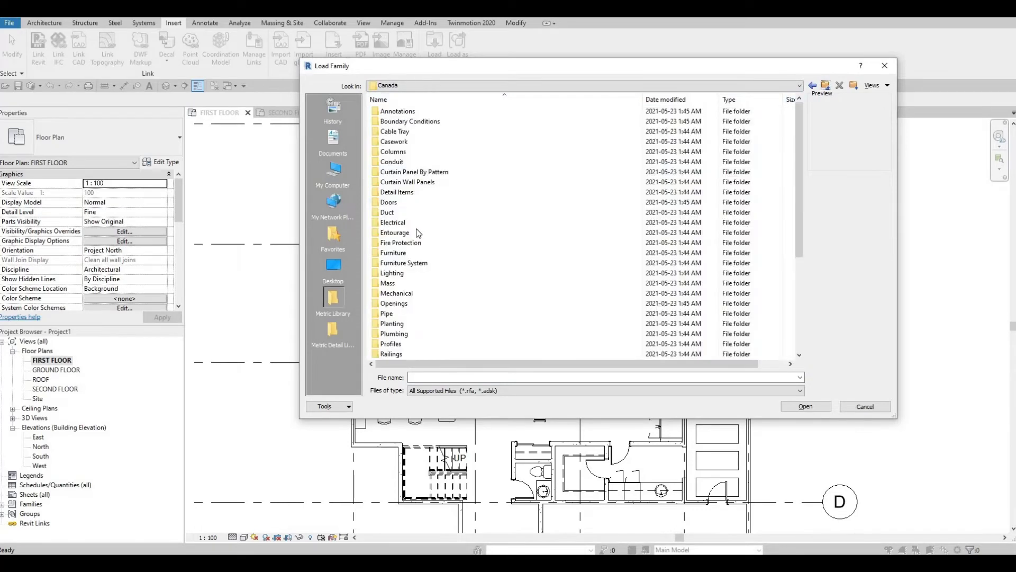
pyautogui.doubleClick(405, 252)
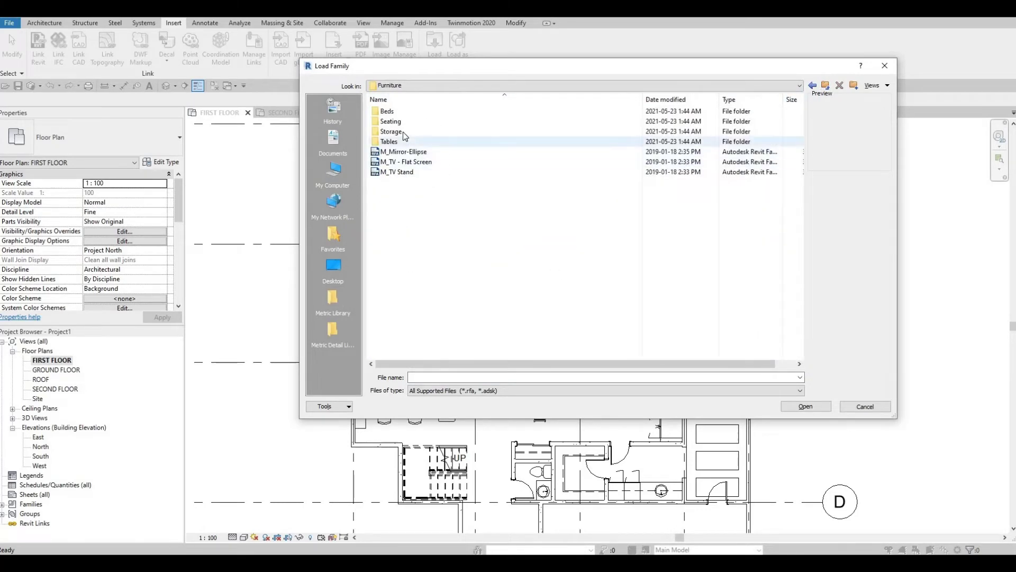
pyautogui.click(403, 132)
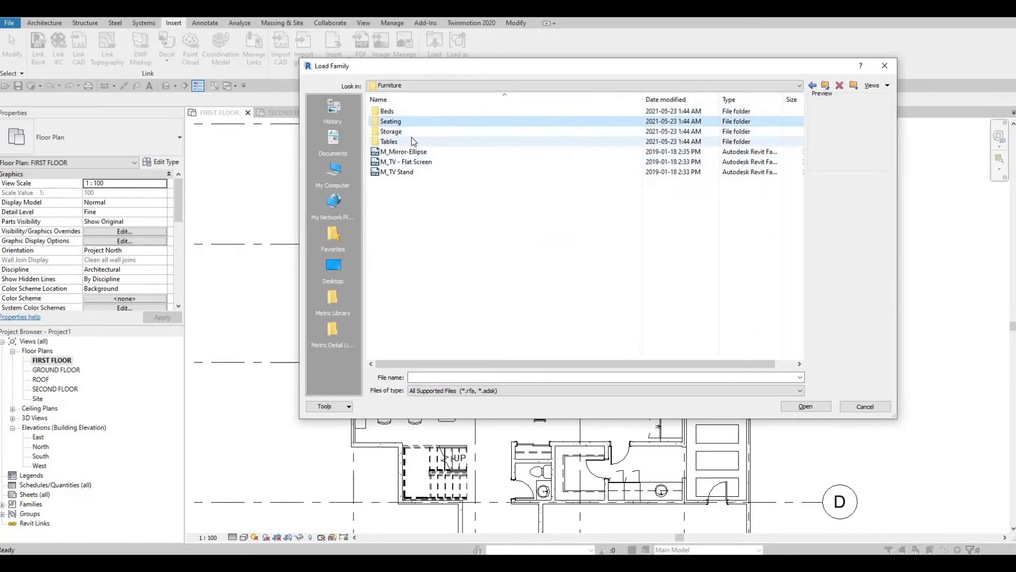
pyautogui.doubleClick(394, 141)
# - Look through the table families and try to load M_Table-Dining Round w Chairs
pyautogui.click(400, 112)
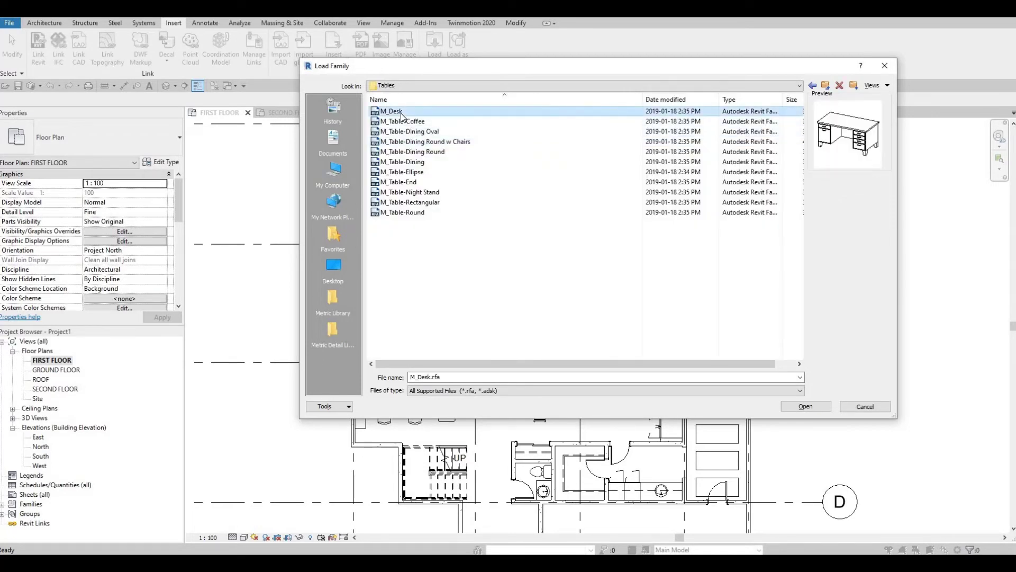
pyautogui.press('Down')
pyautogui.press('Down')
pyautogui.press('Down')
pyautogui.press('Down')
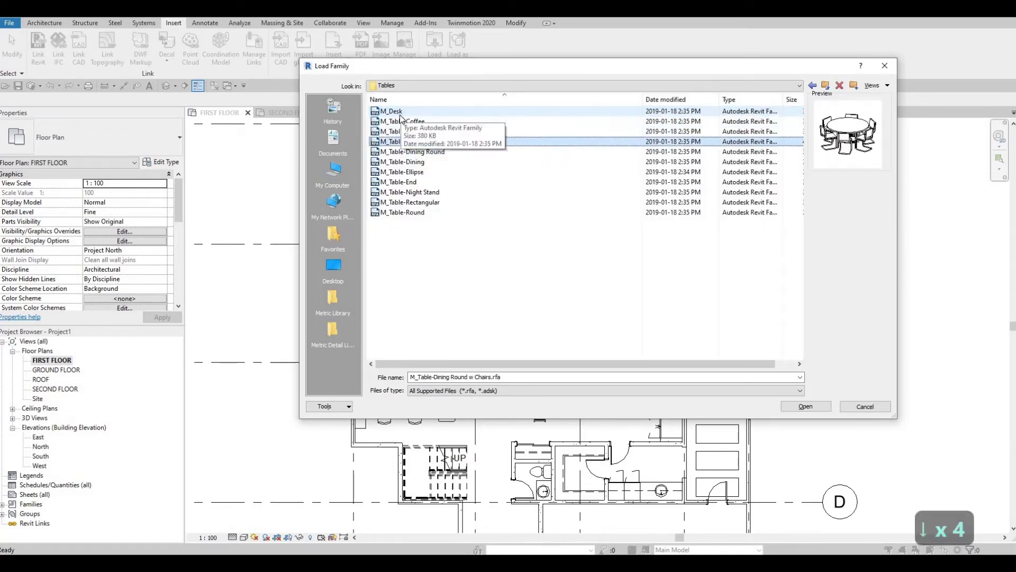
pyautogui.click(805, 406)
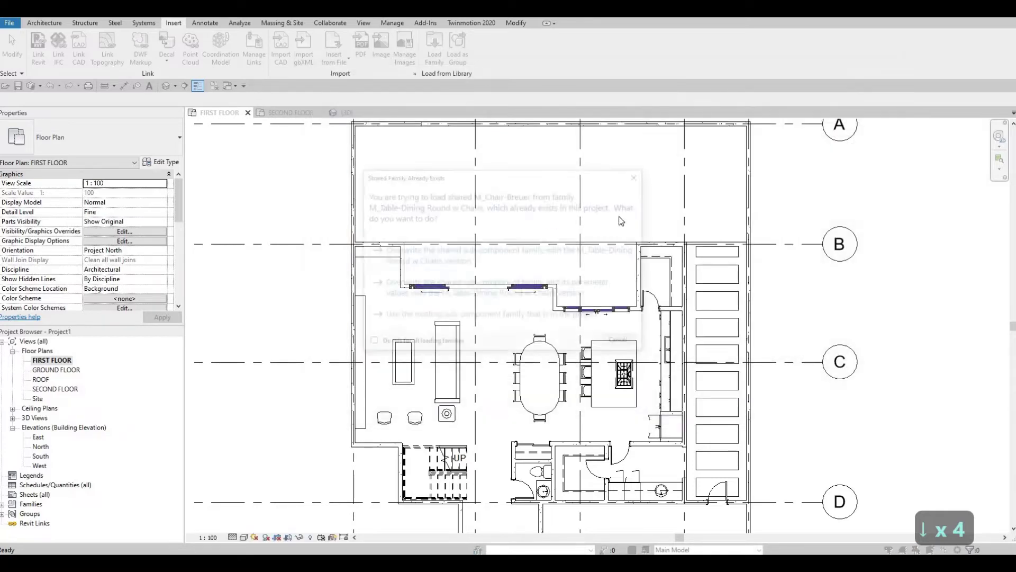
pyautogui.press('Escape')
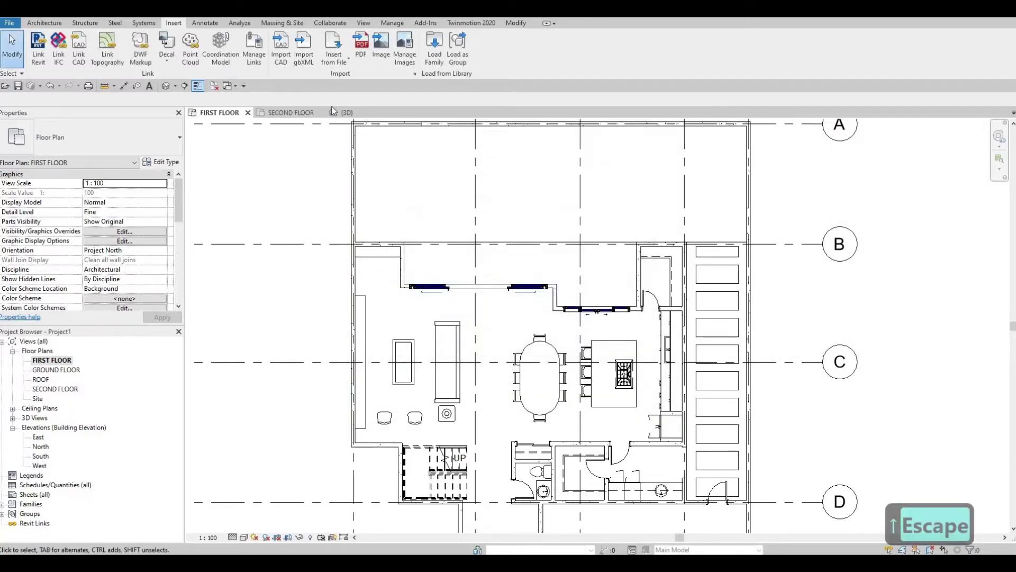
pyautogui.press('c')
pyautogui.press('m')
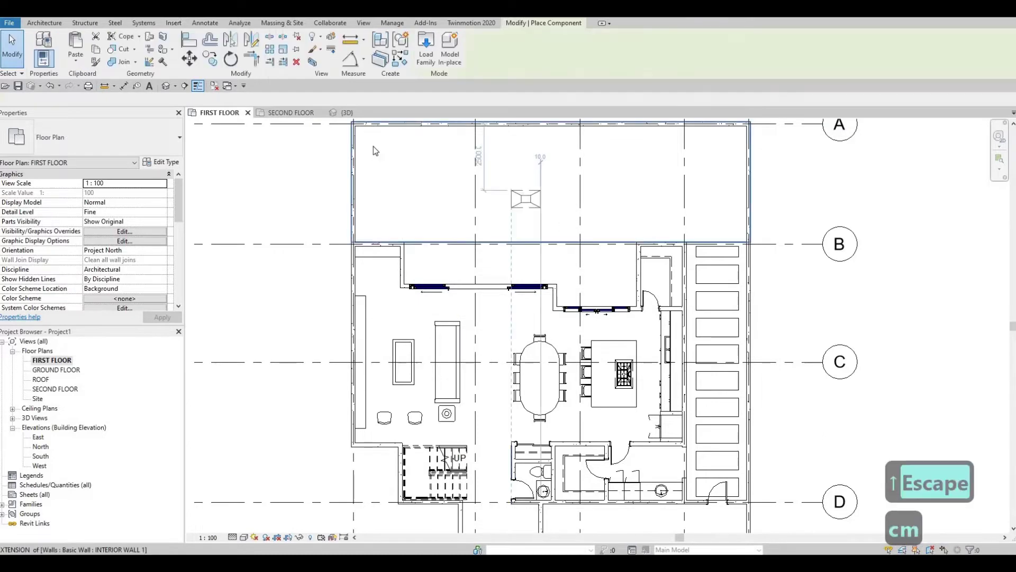
pyautogui.press('Escape')
pyautogui.press('Escape')
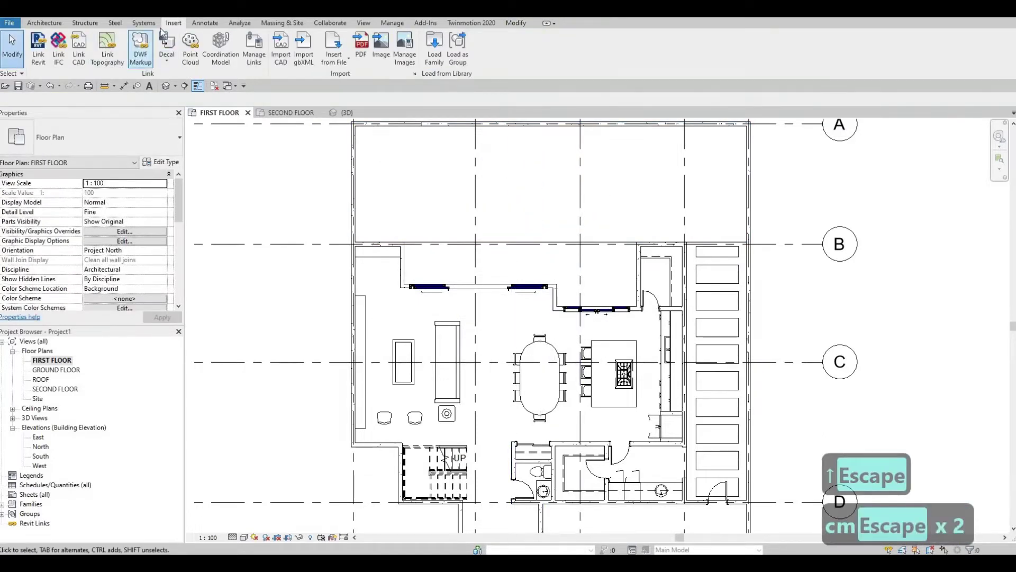
# - Load M_Table-Dining Round w Chairs, overwriting the shared chair sub-component family with this version but not its parameter values
pyautogui.click(434, 44)
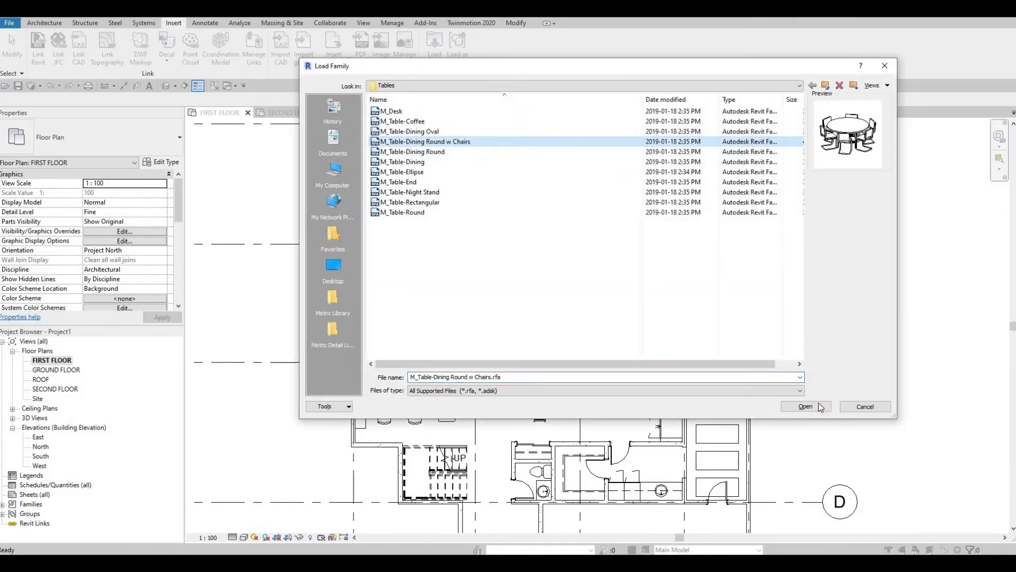
pyautogui.press('Return')
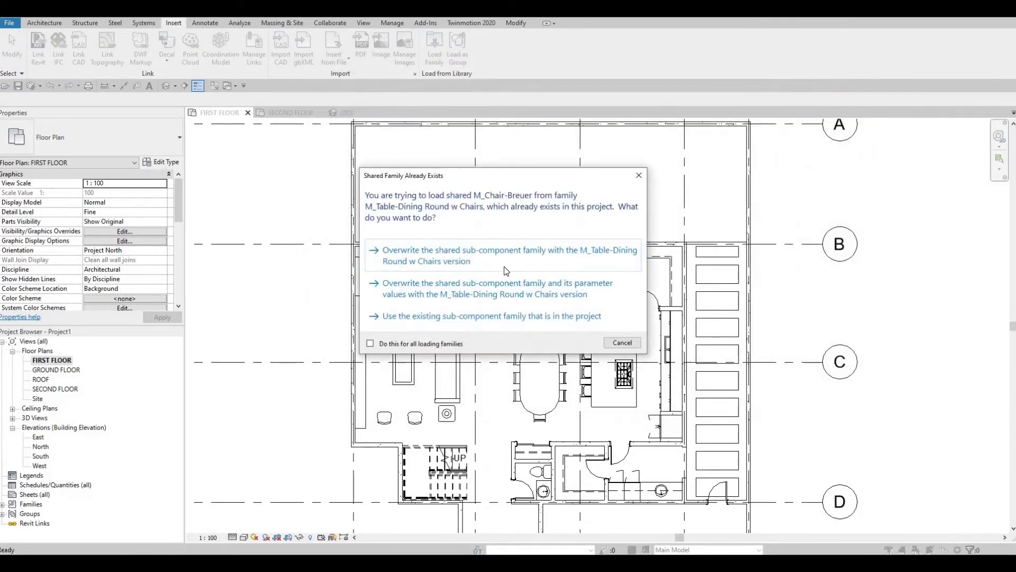
pyautogui.click(553, 258)
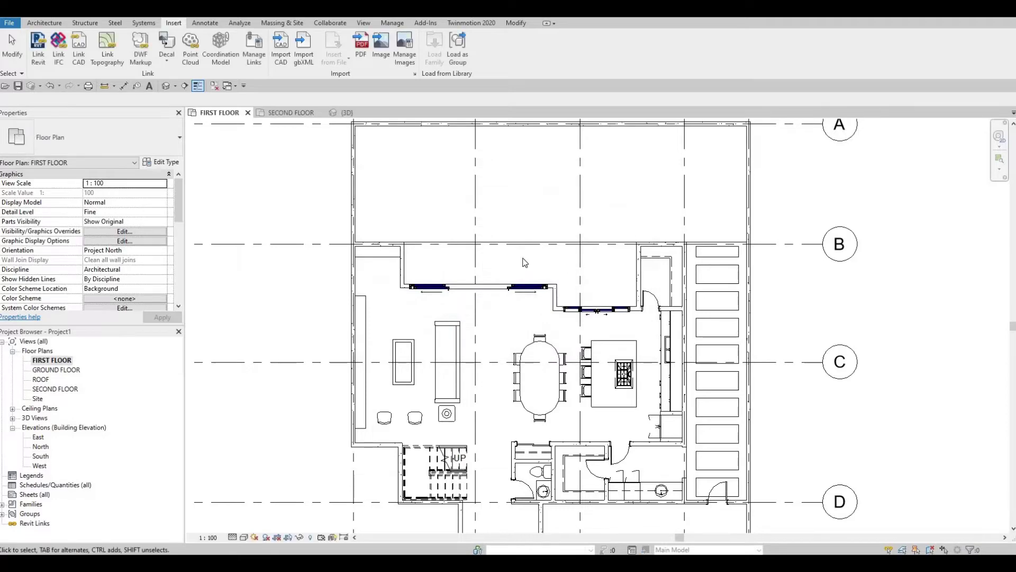
# - Place one M_Table-Dining Round w Chairs of the 0915mm Diameter type on the terrace outside the kitchen doors
pyautogui.press('c')
pyautogui.press('m')
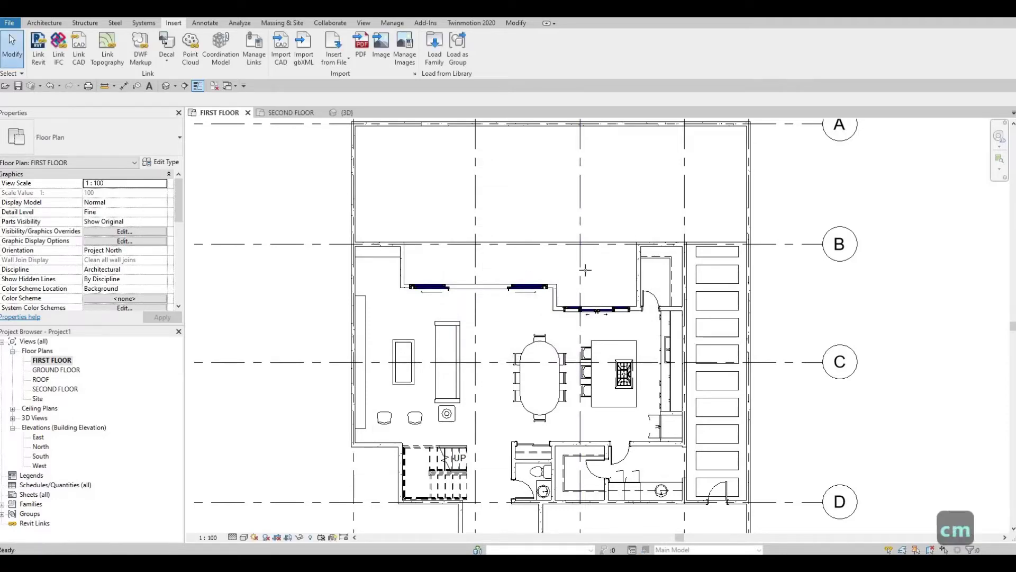
pyautogui.scroll(3, 593, 270)
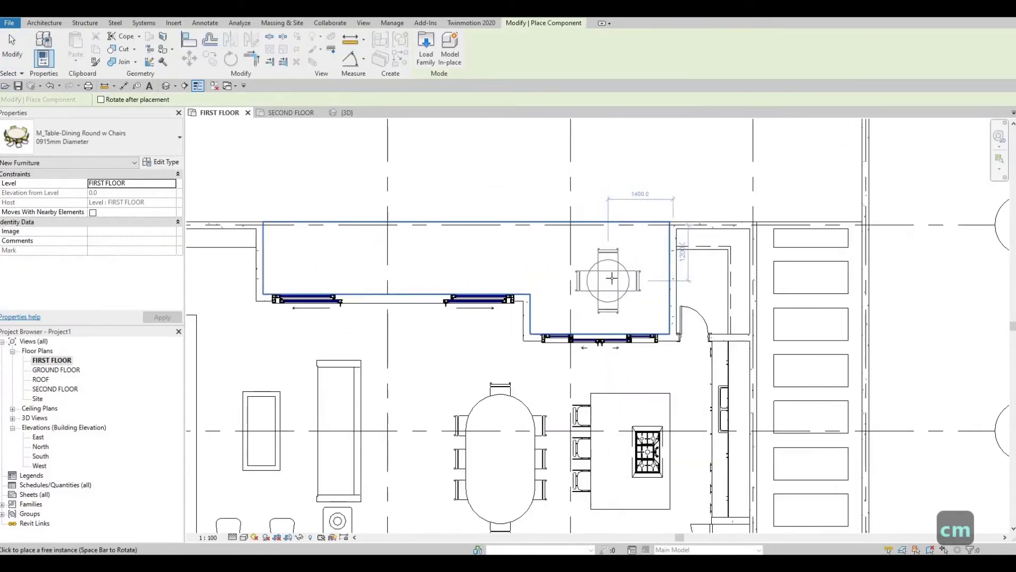
pyautogui.click(613, 275)
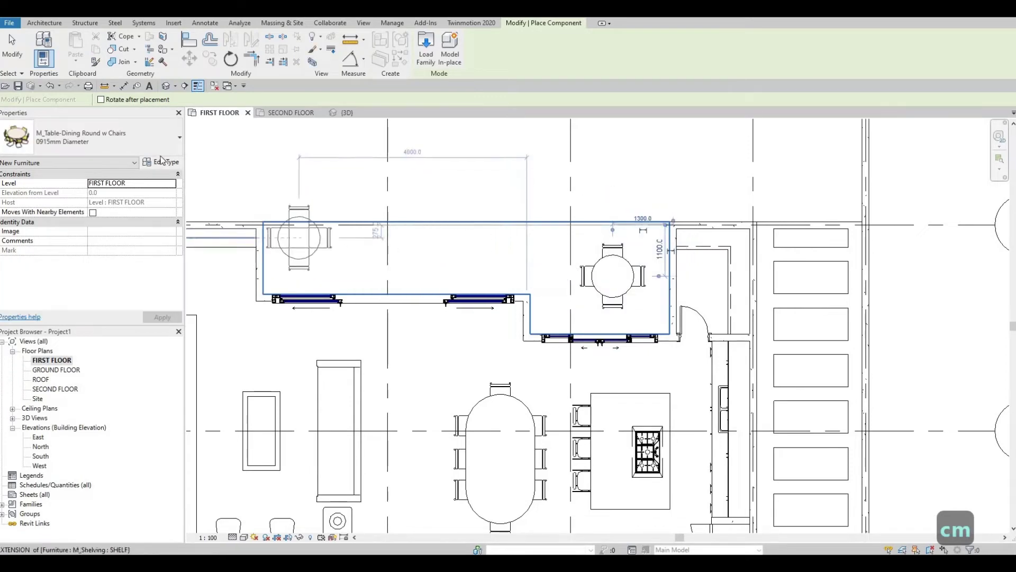
pyautogui.click(132, 138)
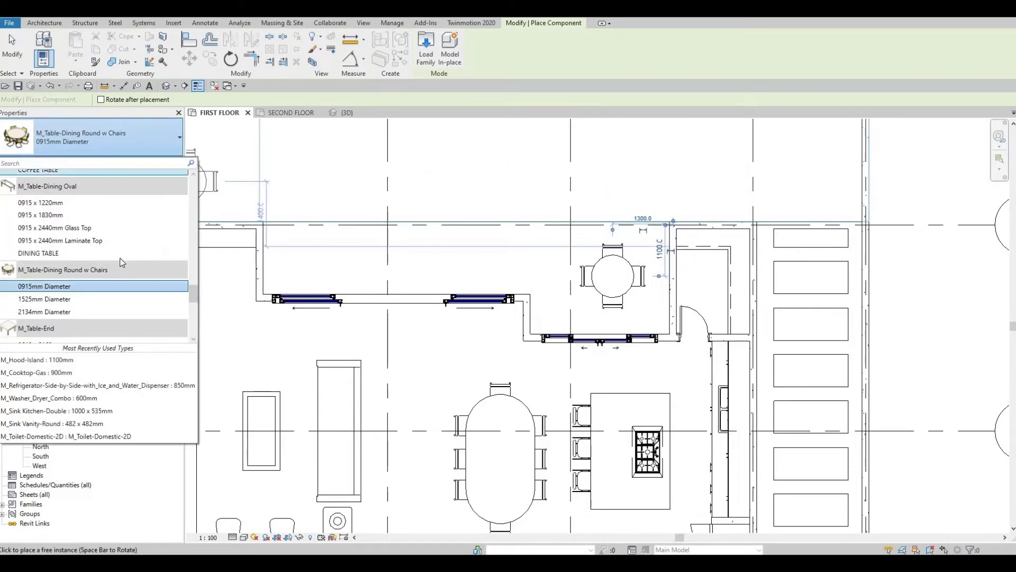
pyautogui.press('Escape')
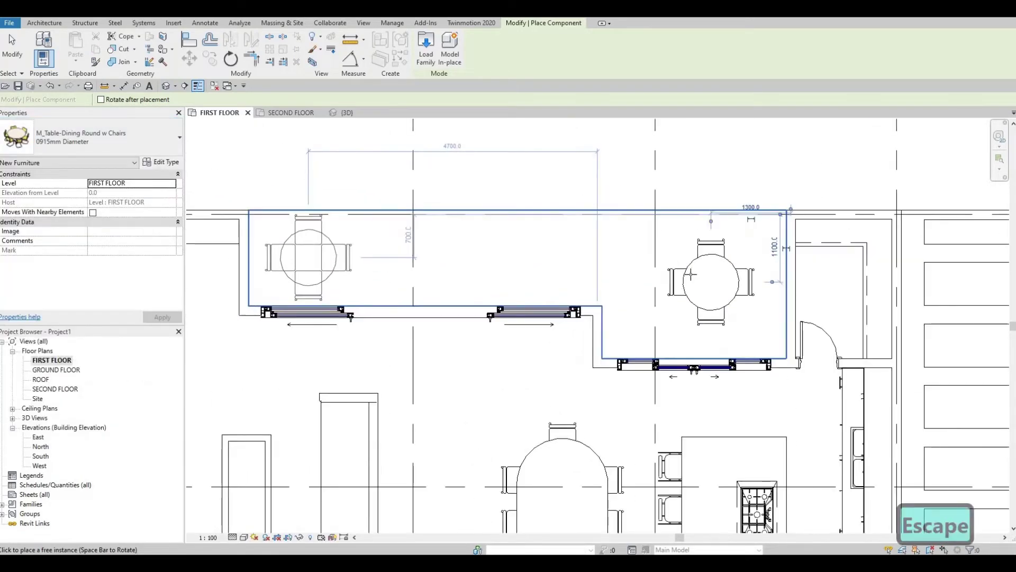
pyautogui.press('Escape')
pyautogui.press('Escape')
pyautogui.scroll(2, 402, 164)
pyautogui.moveTo(639, 248); pyautogui.dragTo(647, 245, button='middle')
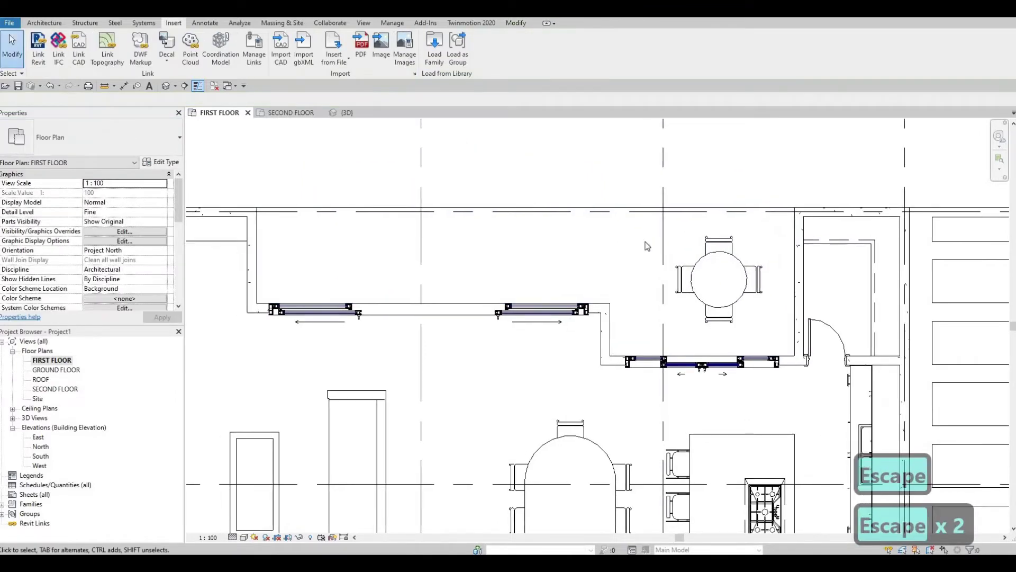
# - Create three more M_Chair-Breuer chairs like the dining chair on the terrace, one outside the living room's far door panel and two beside the near panel
pyautogui.scroll(-1, 657, 269)
pyautogui.moveTo(587, 405); pyautogui.dragTo(586, 312, button='middle')
pyautogui.press('Escape')
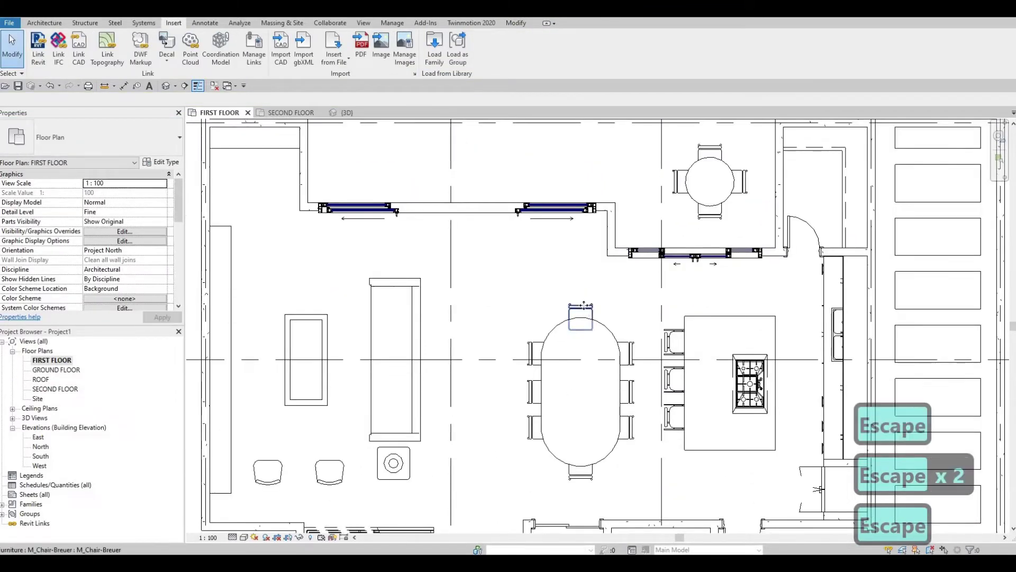
pyautogui.click(582, 310)
pyautogui.press('c')
pyautogui.press('s')
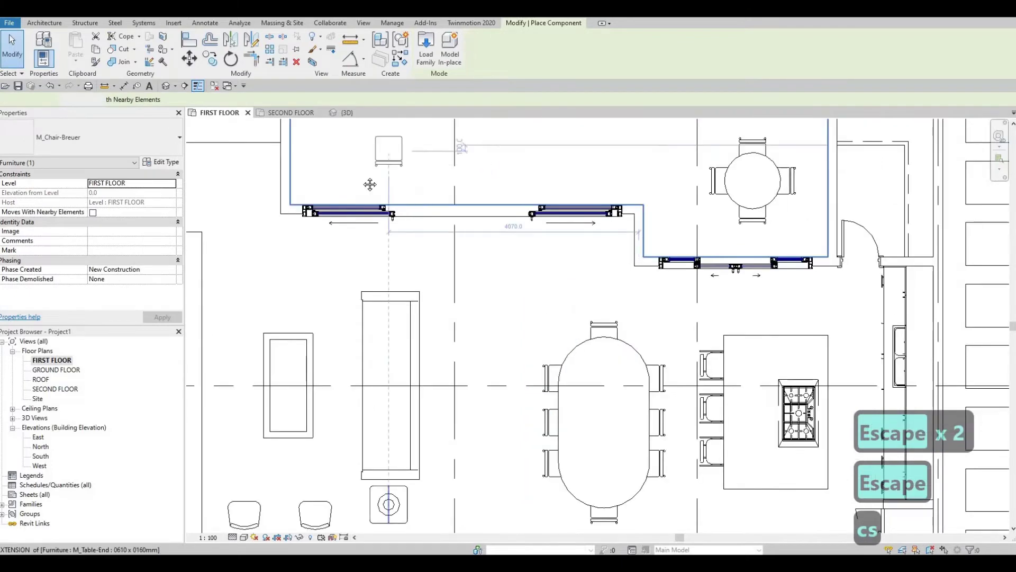
pyautogui.scroll(3, 365, 180)
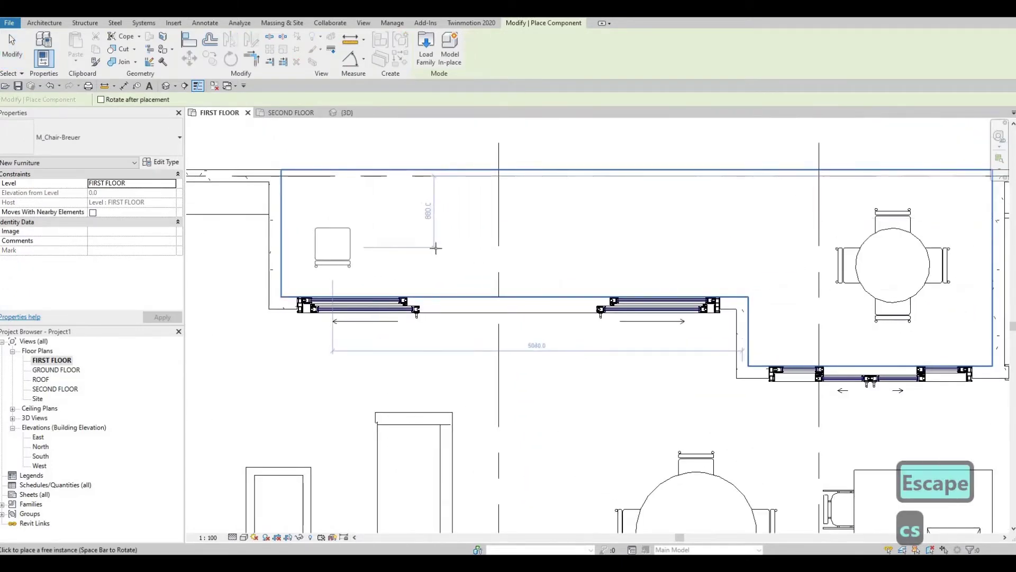
pyautogui.click(435, 246)
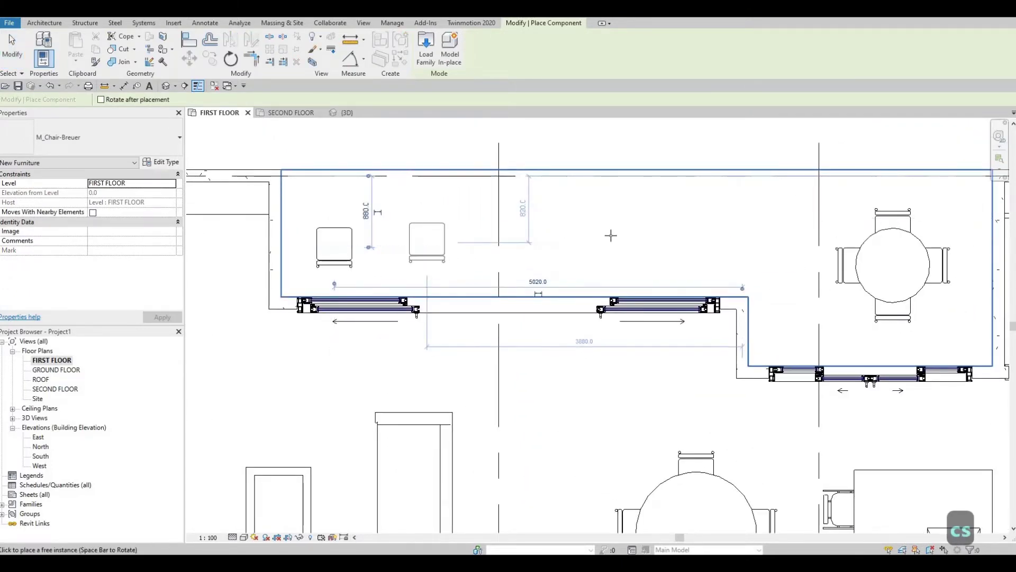
pyautogui.click(626, 239)
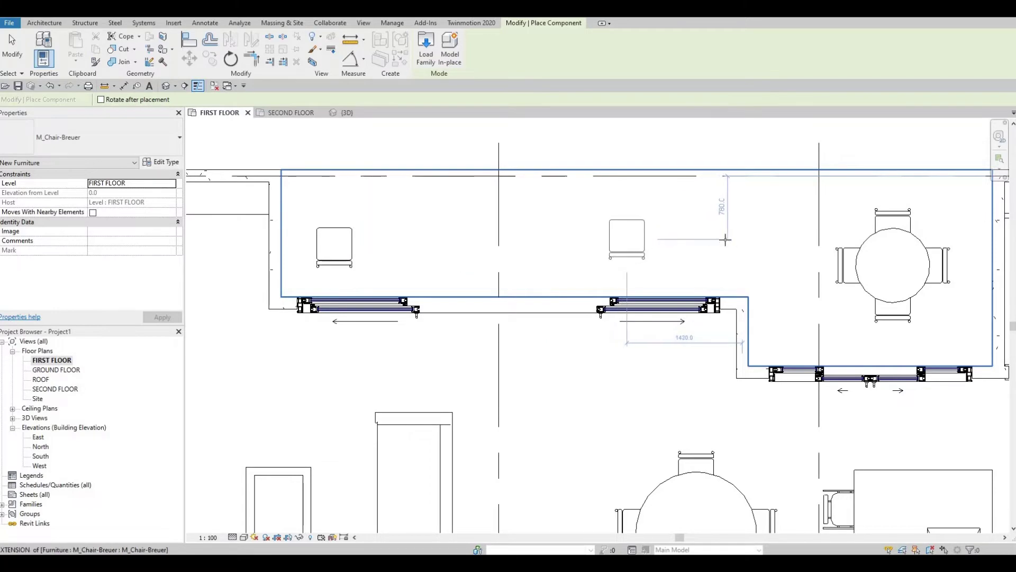
pyautogui.click(703, 245)
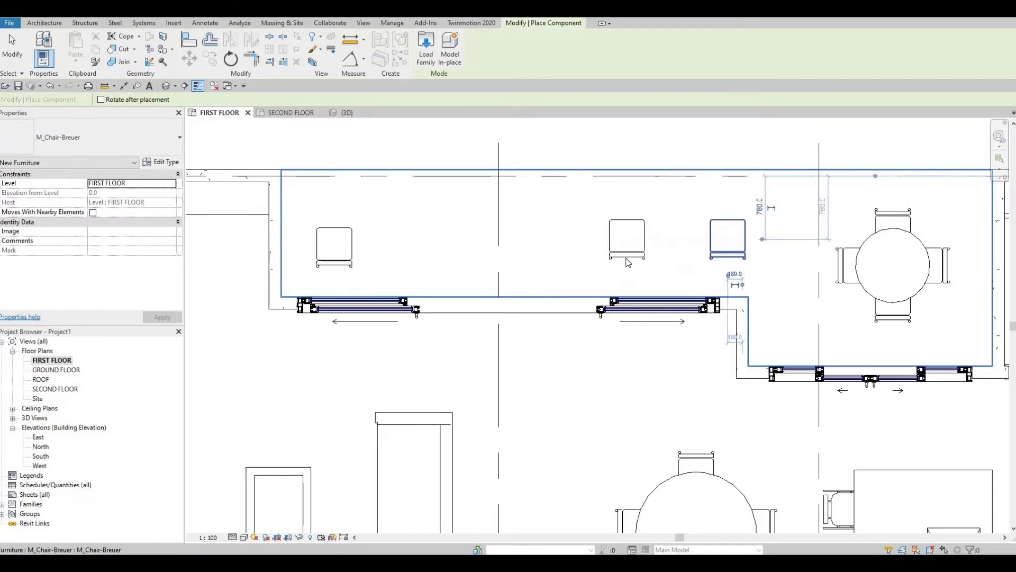
pyautogui.press('Escape')
pyautogui.press('Escape')
# - Create another M_Table-End 0610 x 0160mm like the living room's and place it between the two neighbouring terrace chairs
pyautogui.scroll(-3, 599, 252)
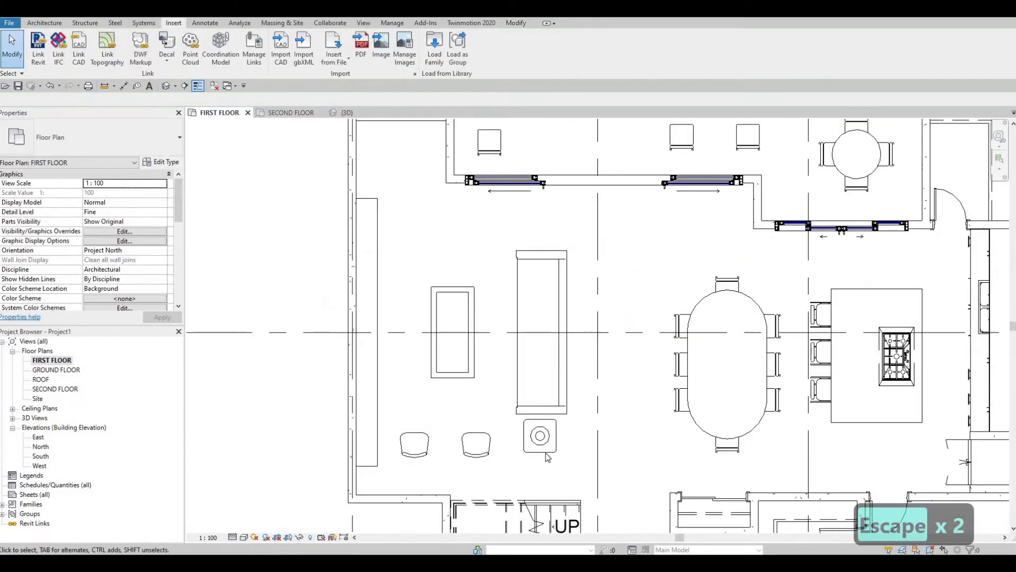
pyautogui.click(545, 453)
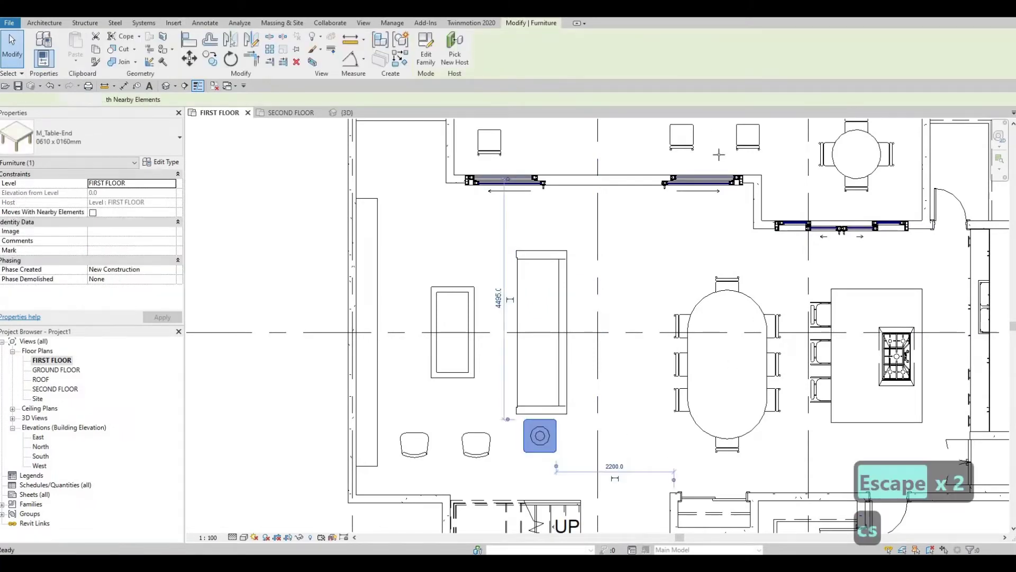
pyautogui.press('c')
pyautogui.press('s')
pyautogui.scroll(2, 685, 243)
pyautogui.scroll(2, 685, 243)
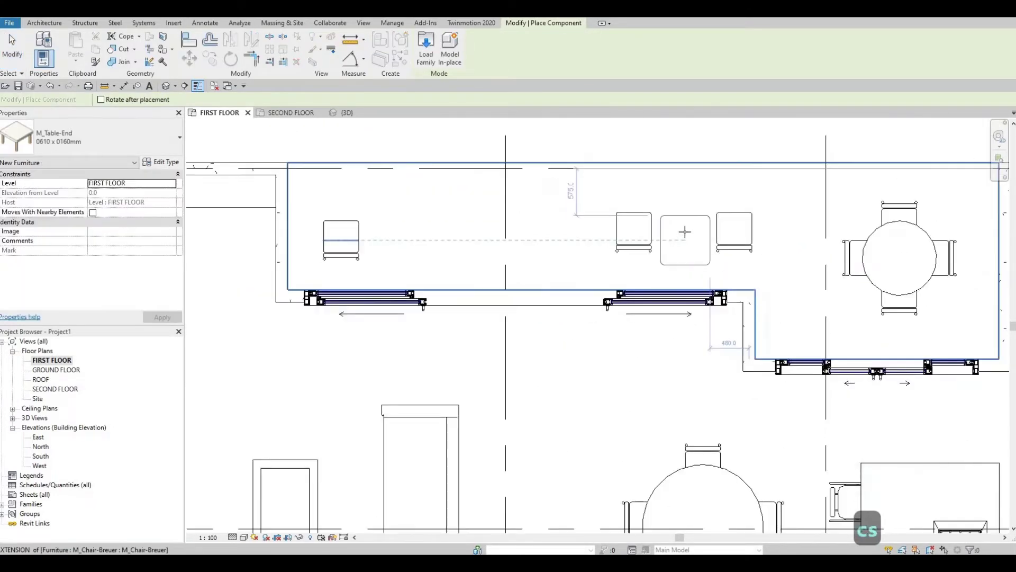
pyautogui.press('Escape')
pyautogui.press('Escape')
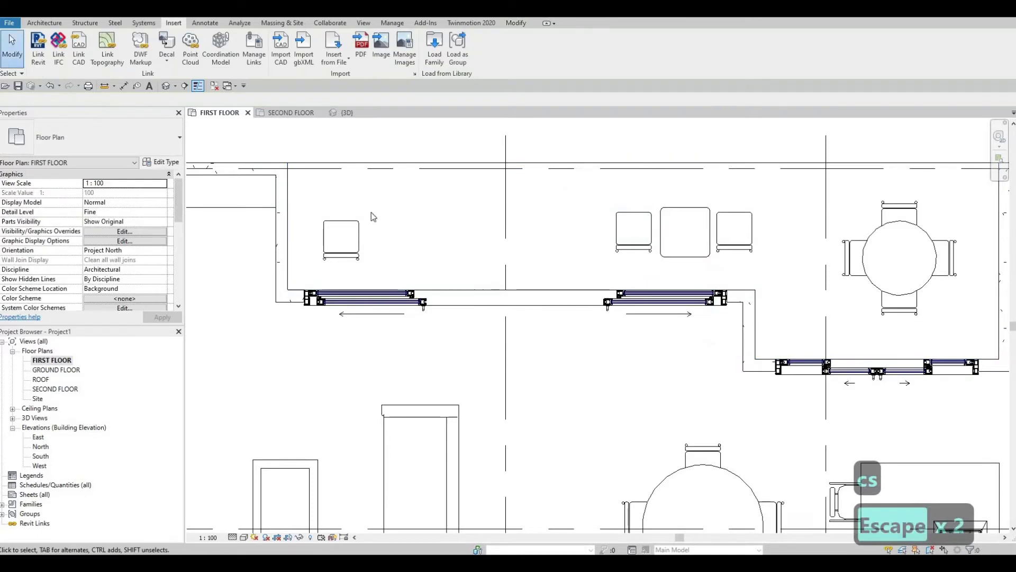
# - Select the three single terrace chairs and the end table, undo their last change, and move them closer to the sliding doors
pyautogui.moveTo(762, 252); pyautogui.dragTo(478, 214)
pyautogui.hotkey('ctrl', 'z')
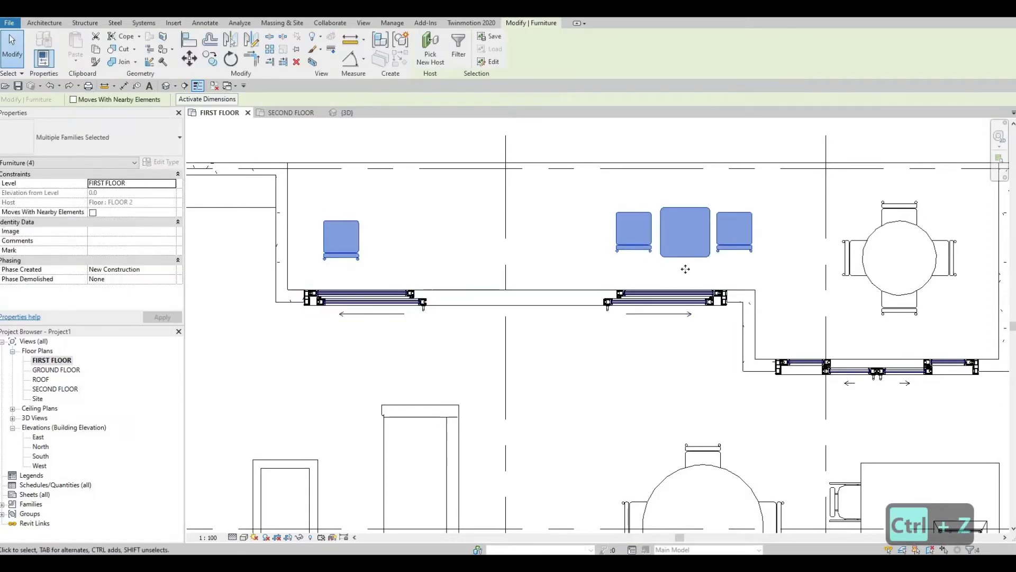
pyautogui.moveTo(686, 277); pyautogui.dragTo(686, 279)
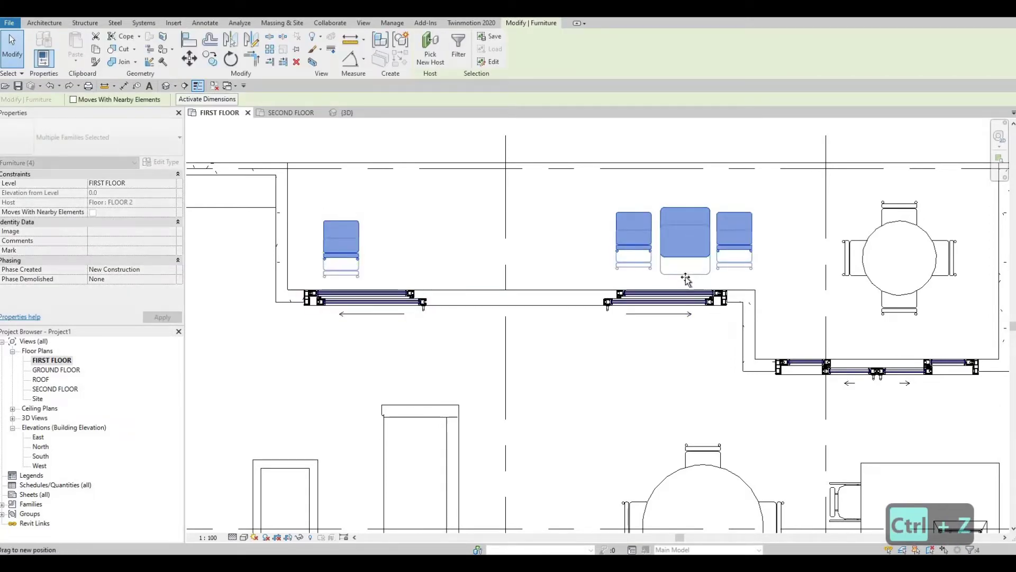
pyautogui.press('Escape')
pyautogui.scroll(-2, 687, 264)
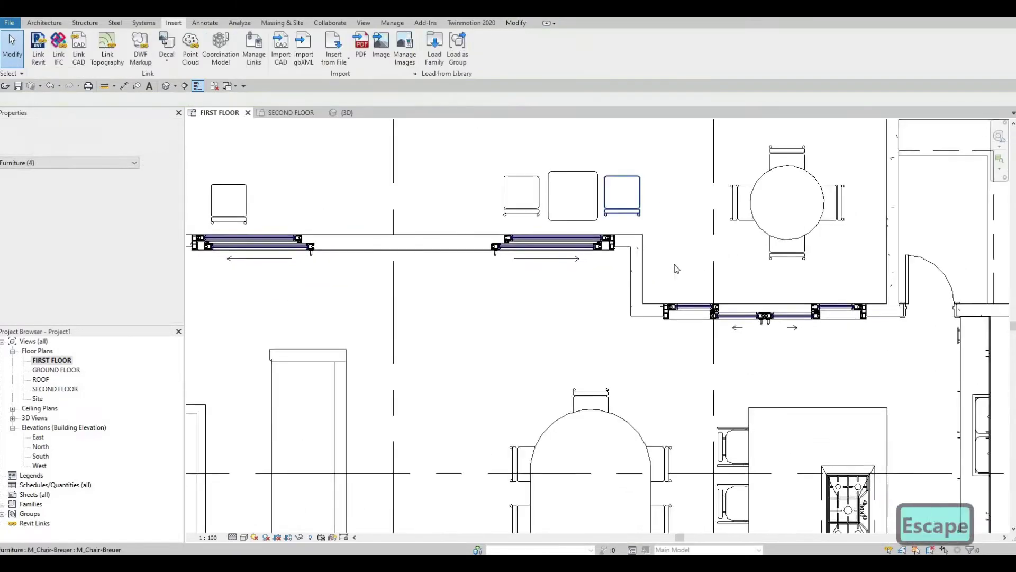
pyautogui.scroll(-3, 687, 265)
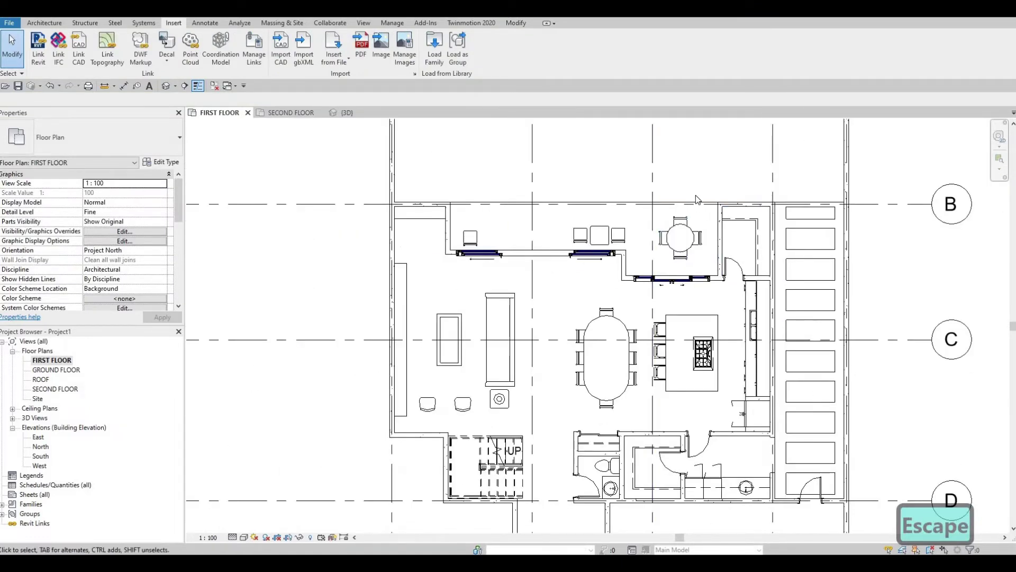
pyautogui.scroll(-2, 696, 199)
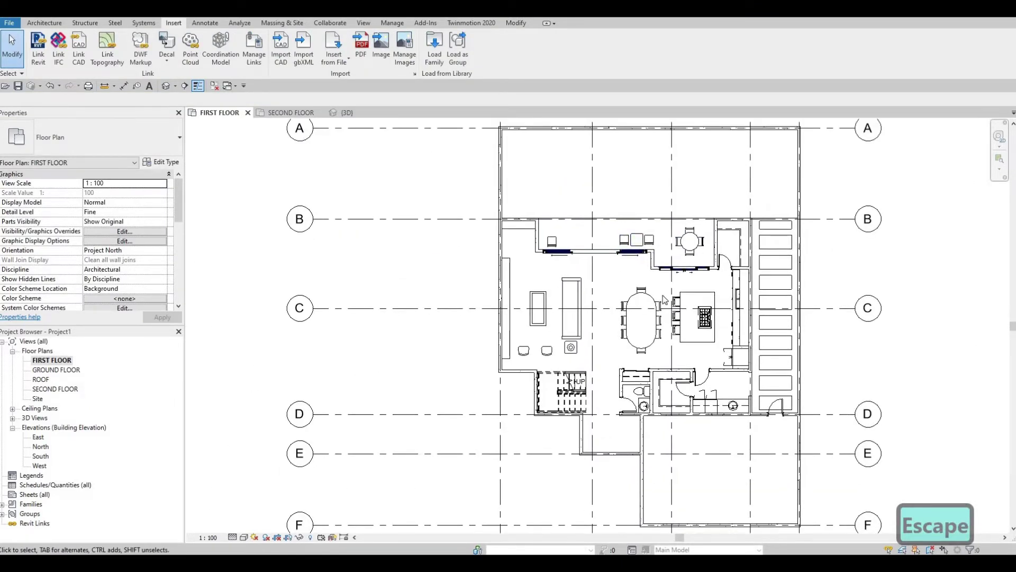
# - Review the terrace furniture layout and the surrounding first-floor rooms in the plan
pyautogui.scroll(2, 662, 220)
pyautogui.scroll(2, 656, 233)
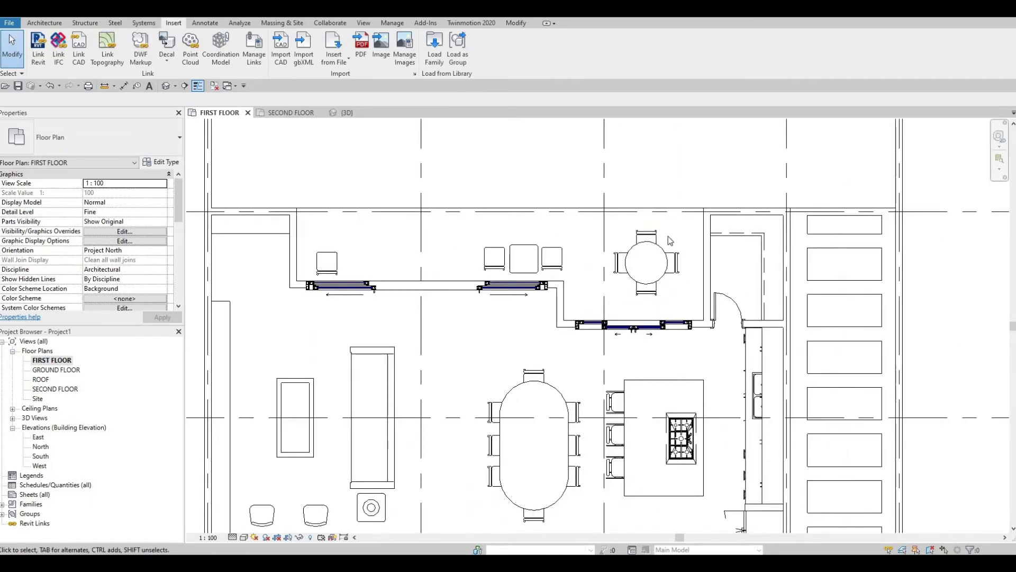
pyautogui.scroll(1, 705, 258)
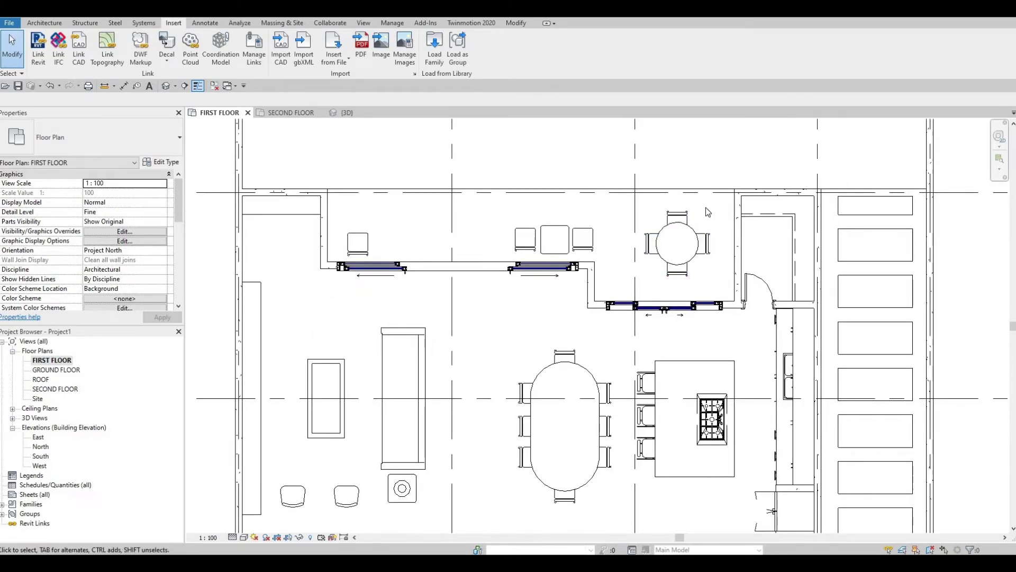
pyautogui.scroll(-3, 741, 238)
pyautogui.scroll(-4, 734, 241)
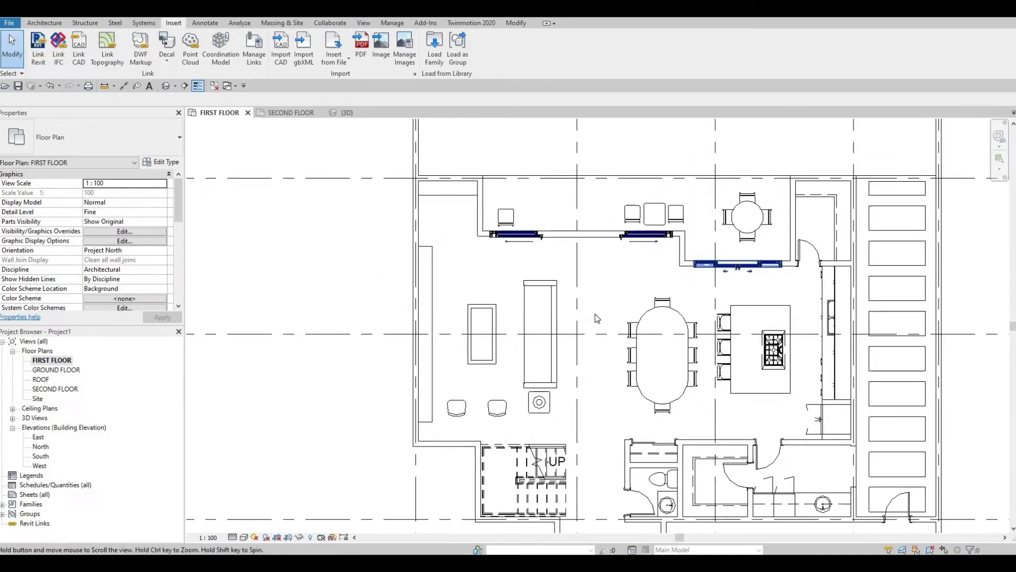
pyautogui.moveTo(629, 302); pyautogui.dragTo(653, 298, button='middle')
pyautogui.scroll(2, 677, 262)
pyautogui.scroll(1, 625, 356)
pyautogui.scroll(-2, 660, 267)
pyautogui.press('F1')
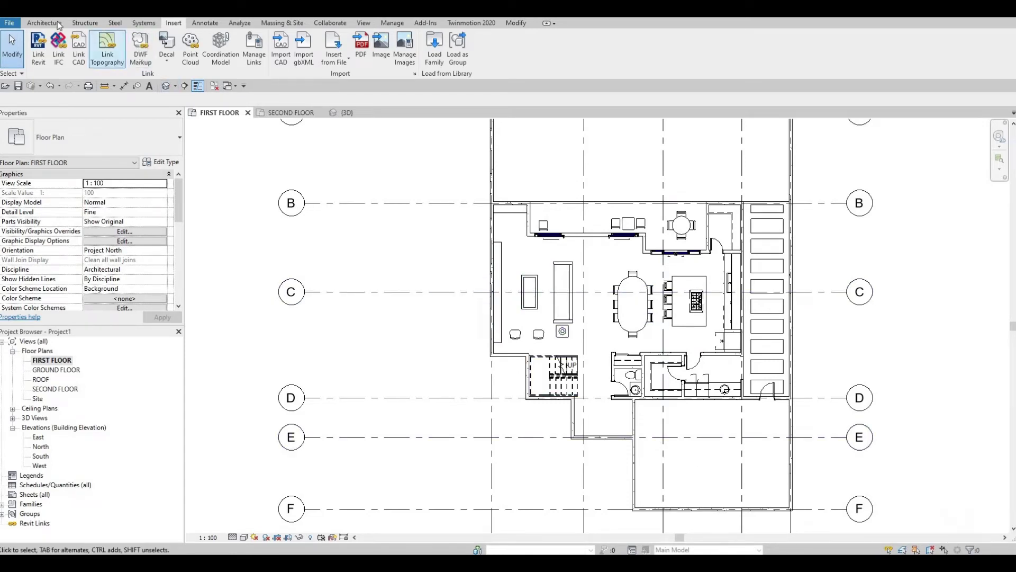
pyautogui.scroll(4, 259, 67)
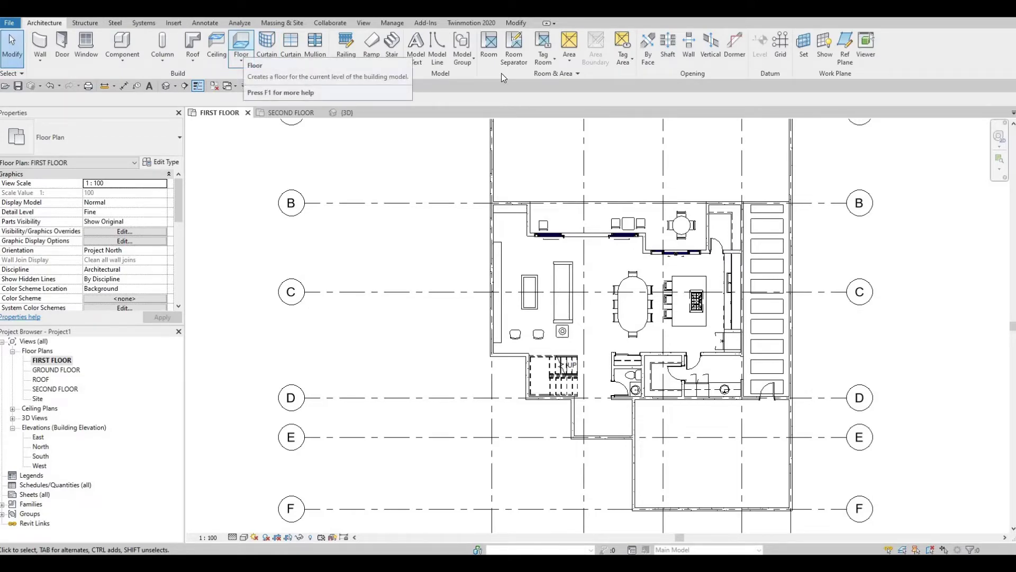
# - Start a new floor on the first floor and duplicate its FLOOR 4 type as FLOOR 5
pyautogui.click(240, 42)
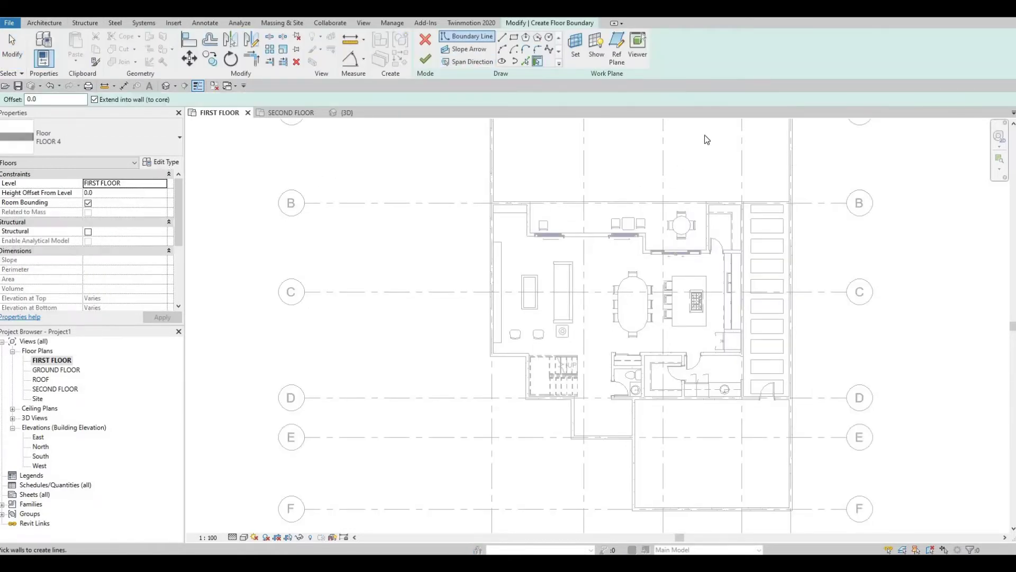
pyautogui.click(161, 161)
pyautogui.click(901, 166)
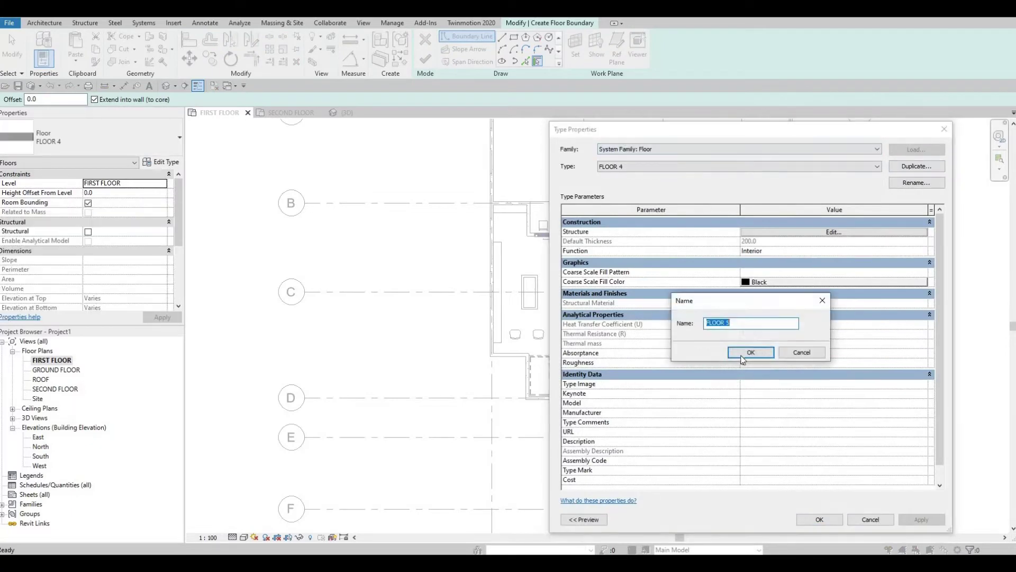
pyautogui.click(742, 355)
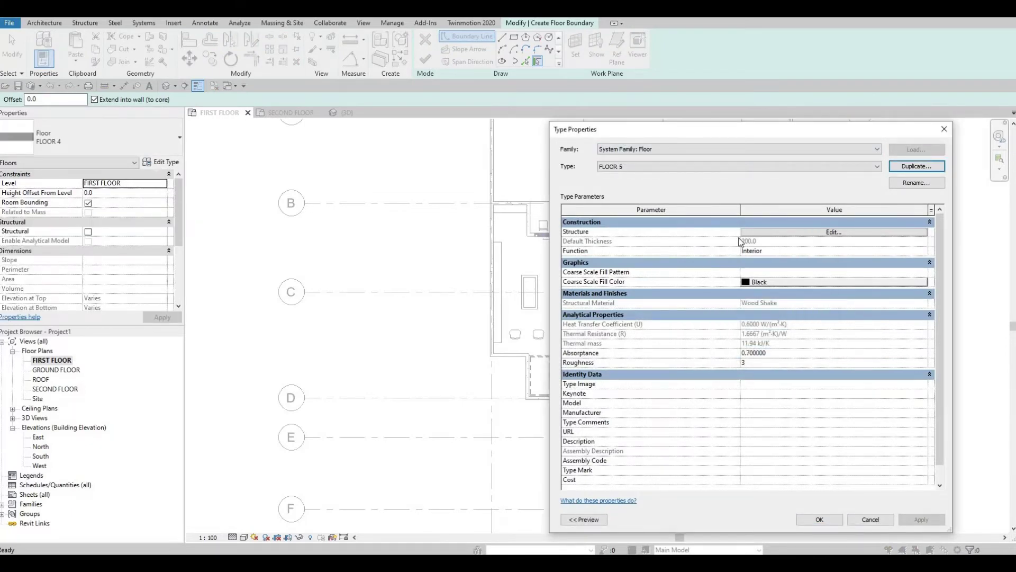
# - Set the FLOOR 5 structure layer's material to Concrete, Aerated from the AEC concrete materials and accept the type
pyautogui.click(744, 232)
pyautogui.click(721, 231)
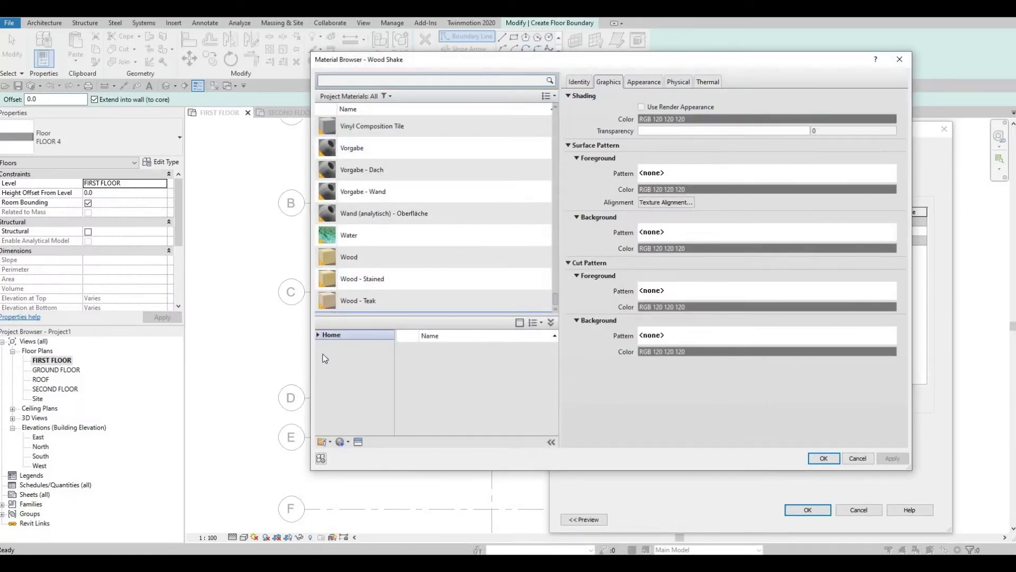
pyautogui.click(326, 359)
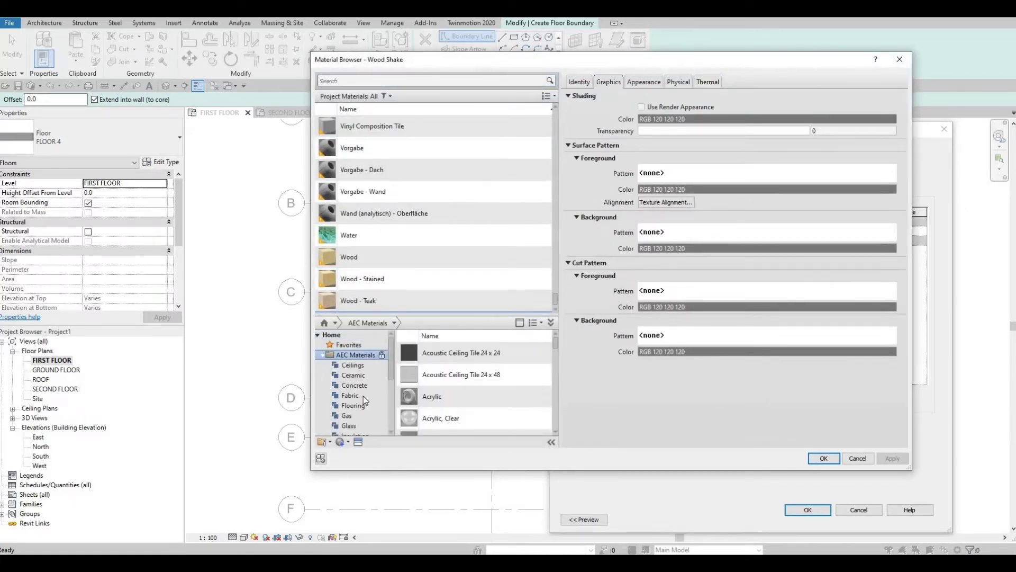
pyautogui.click(373, 385)
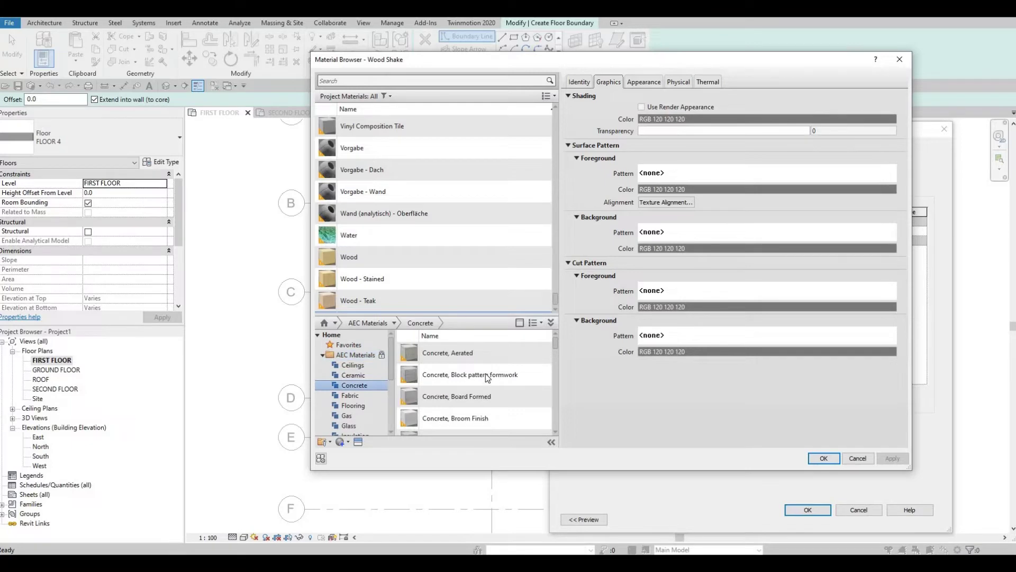
pyautogui.scroll(-2, 529, 370)
pyautogui.scroll(2, 533, 357)
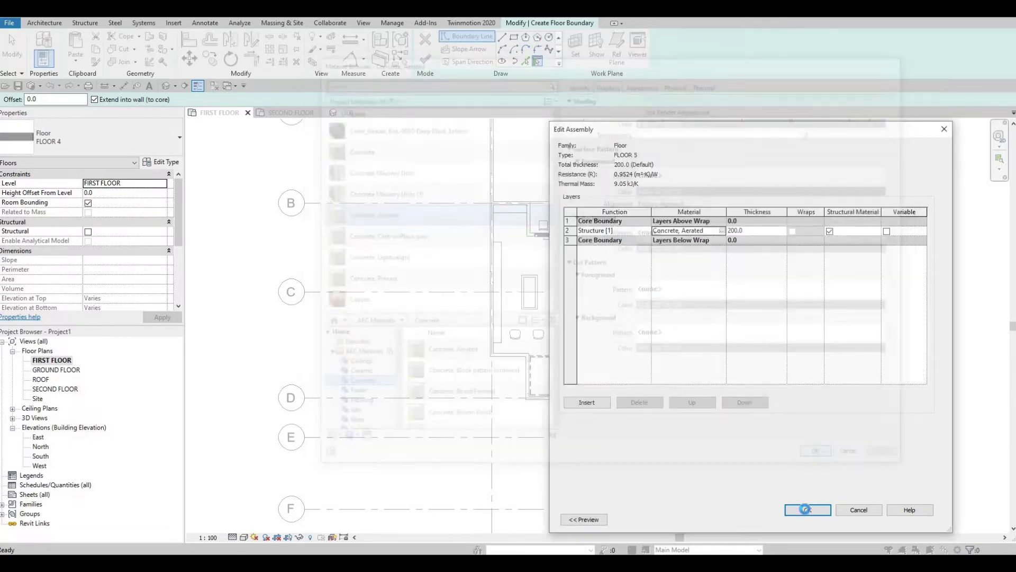
pyautogui.click(807, 509)
pyautogui.click(913, 519)
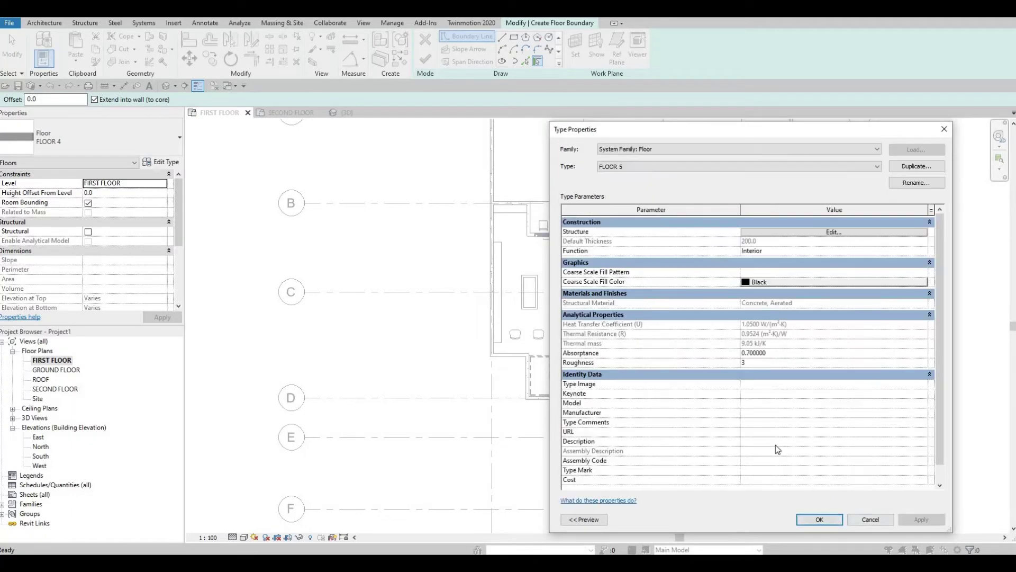
pyautogui.click(818, 518)
# - Sketch a rectangular floor boundary around the large walled area between grids D and F, ending at grid 5, and finish the floor
pyautogui.moveTo(583, 186); pyautogui.dragTo(520, 47, button='middle')
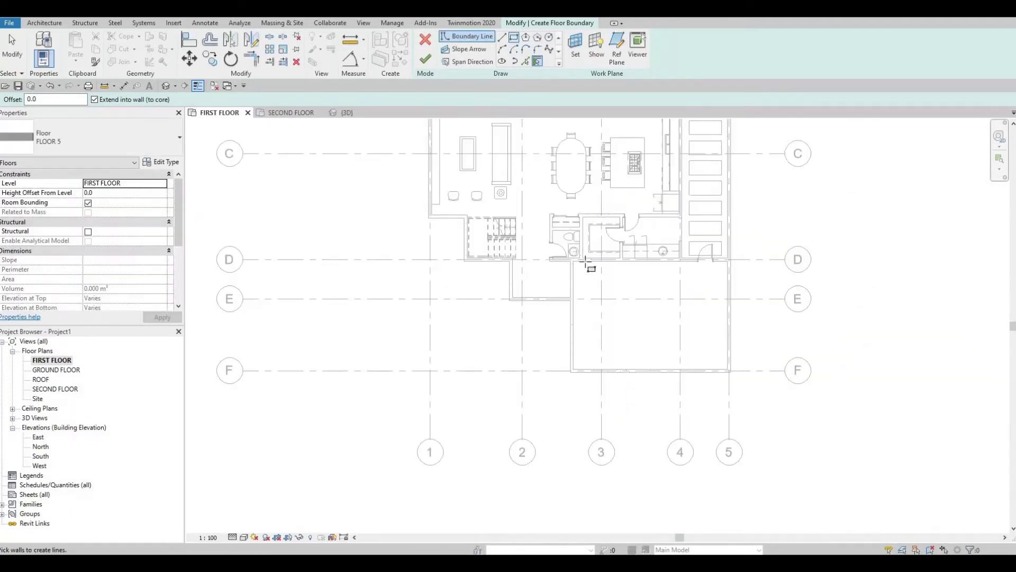
pyautogui.scroll(6, 573, 260)
pyautogui.click(566, 243)
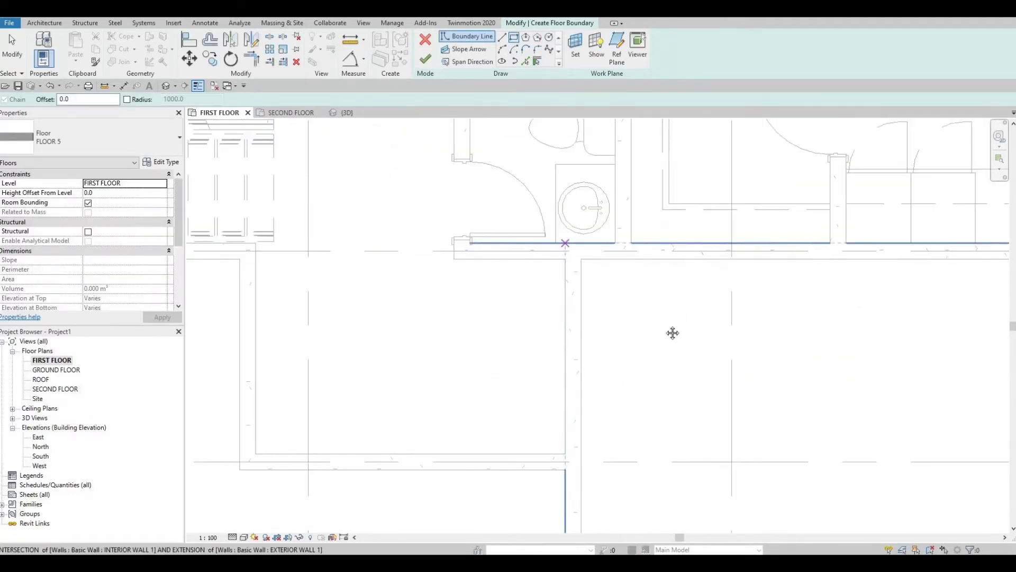
pyautogui.moveTo(672, 333); pyautogui.dragTo(554, 220, button='middle')
pyautogui.scroll(-4, 730, 295)
pyautogui.moveTo(734, 307); pyautogui.dragTo(589, 227, button='middle')
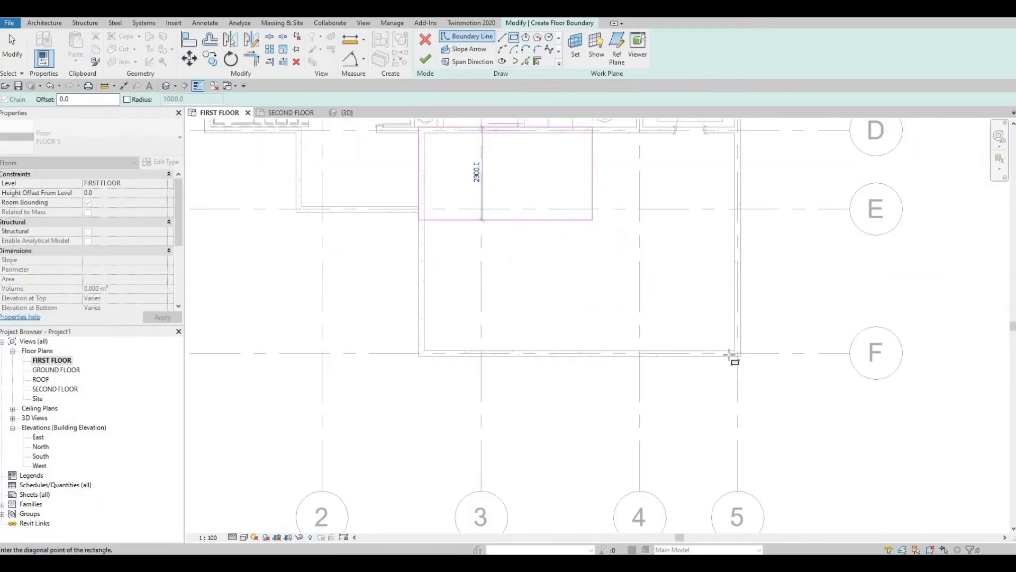
pyautogui.scroll(2, 730, 356)
pyautogui.click(730, 356)
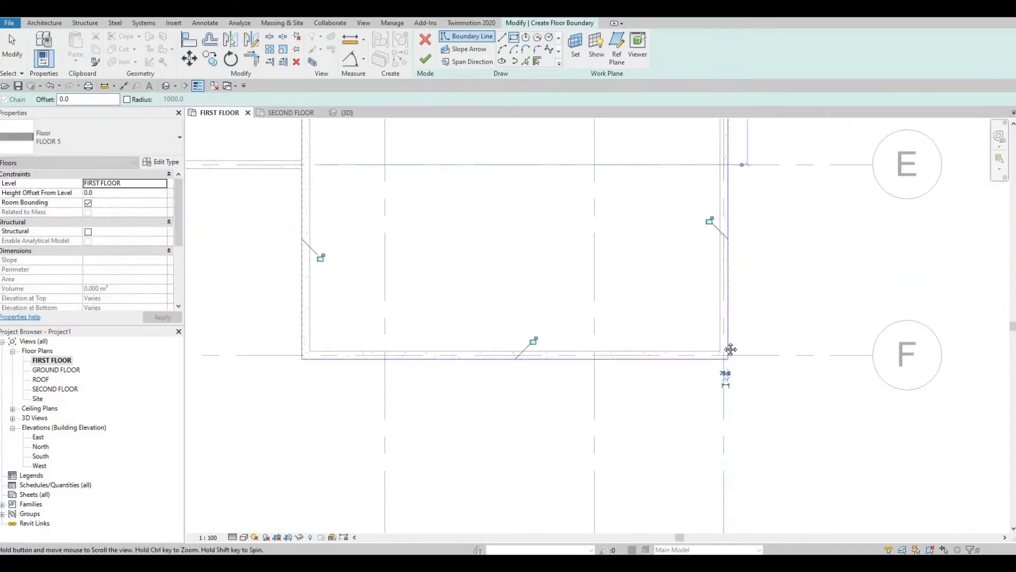
pyautogui.press('Escape')
pyautogui.scroll(-4, 688, 328)
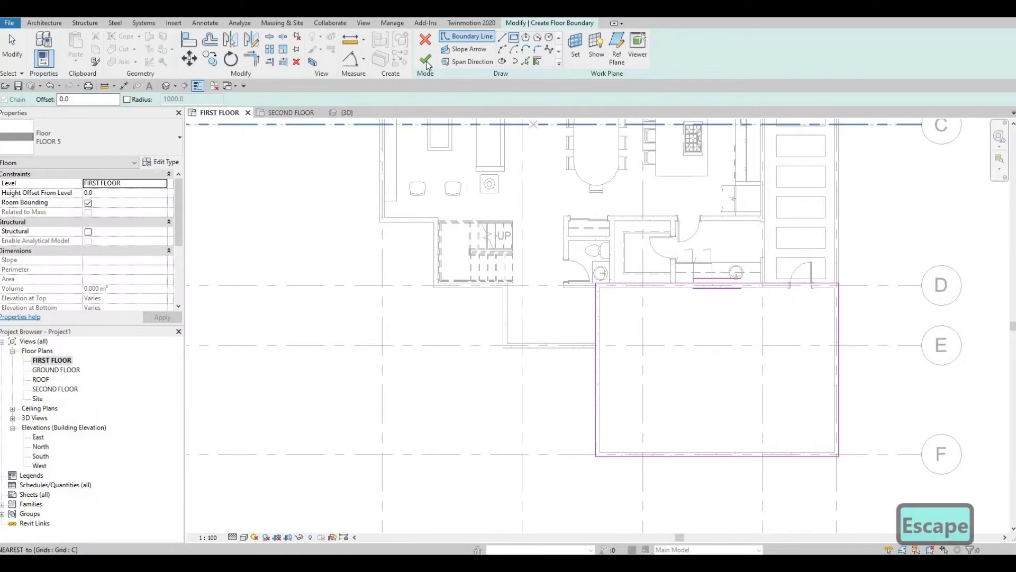
pyautogui.click(426, 61)
pyautogui.press('Escape')
# - Examine the first-floor plan from the terrace and living areas to the stairs and entrance for areas still needing floors
pyautogui.moveTo(732, 316); pyautogui.dragTo(723, 408, button='middle')
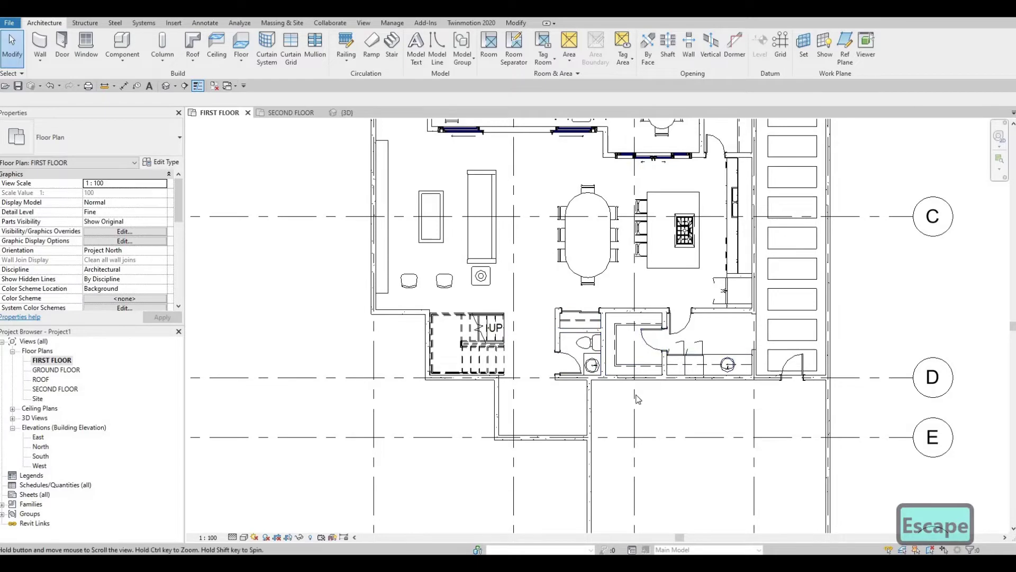
pyautogui.moveTo(638, 399); pyautogui.dragTo(636, 430, button='middle')
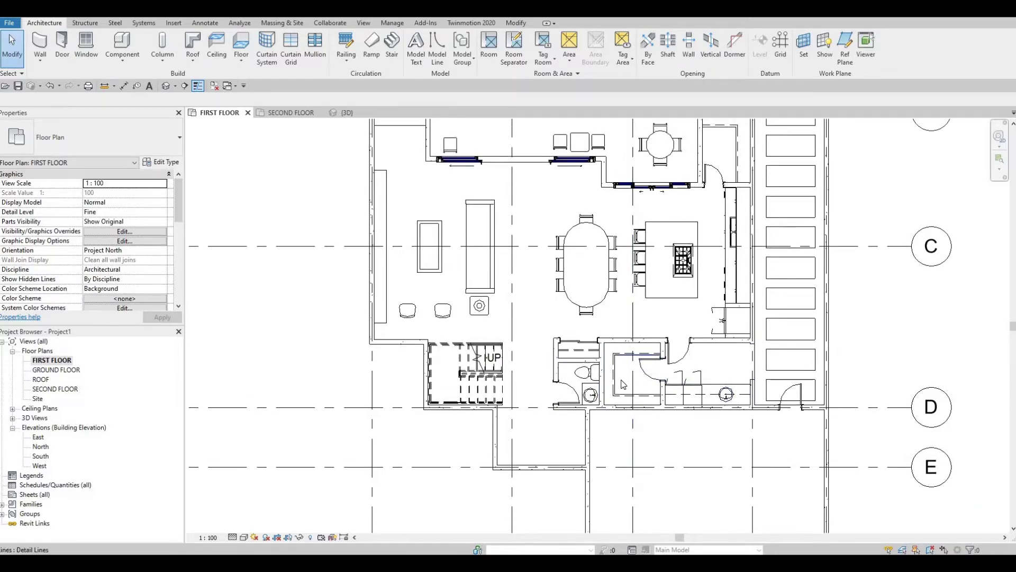
pyautogui.moveTo(545, 224); pyautogui.dragTo(543, 259, button='middle')
pyautogui.moveTo(438, 341); pyautogui.dragTo(466, 351, button='middle')
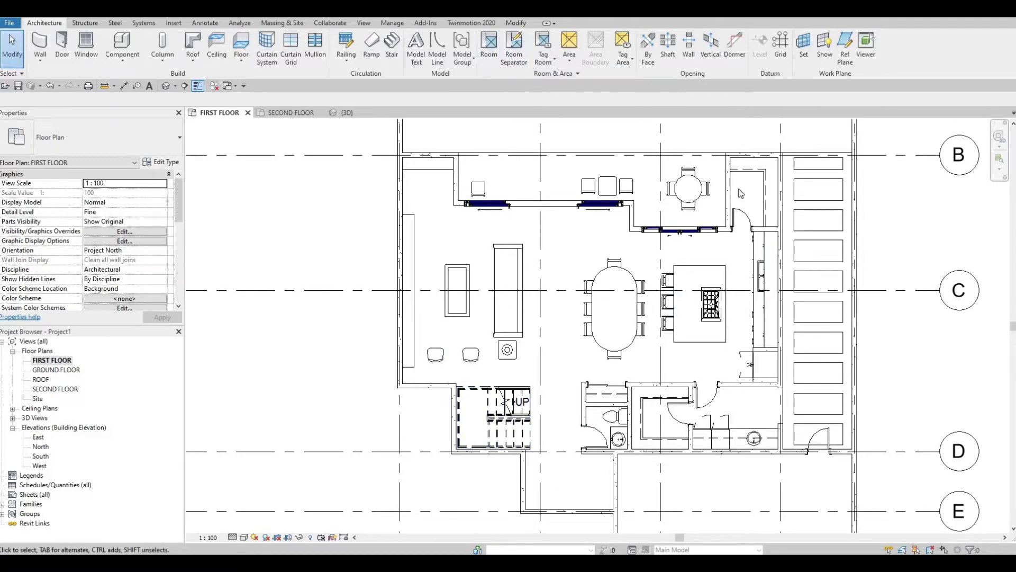
pyautogui.moveTo(640, 328); pyautogui.dragTo(681, 260, button='middle')
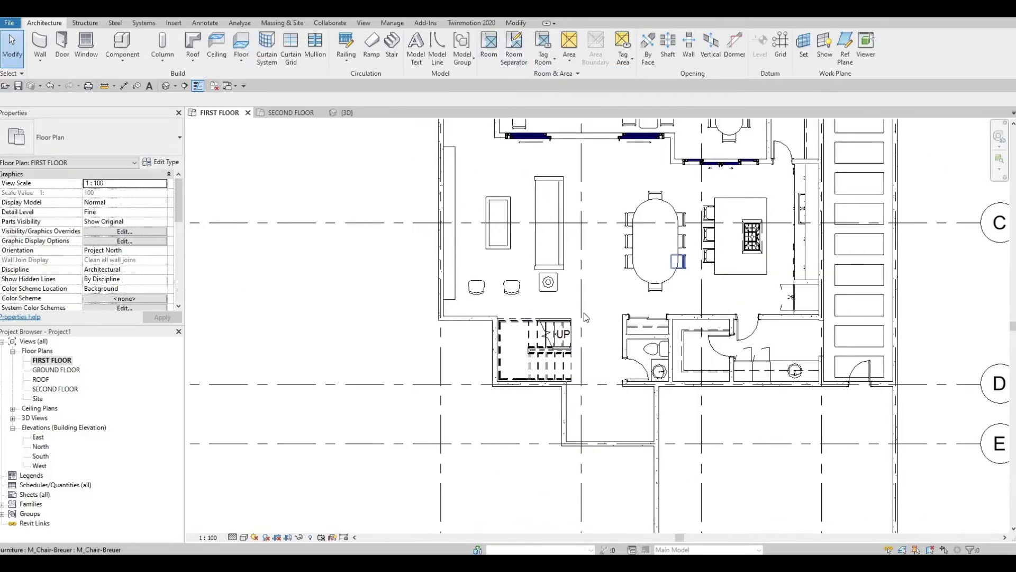
pyautogui.moveTo(579, 454); pyautogui.dragTo(577, 474, button='middle')
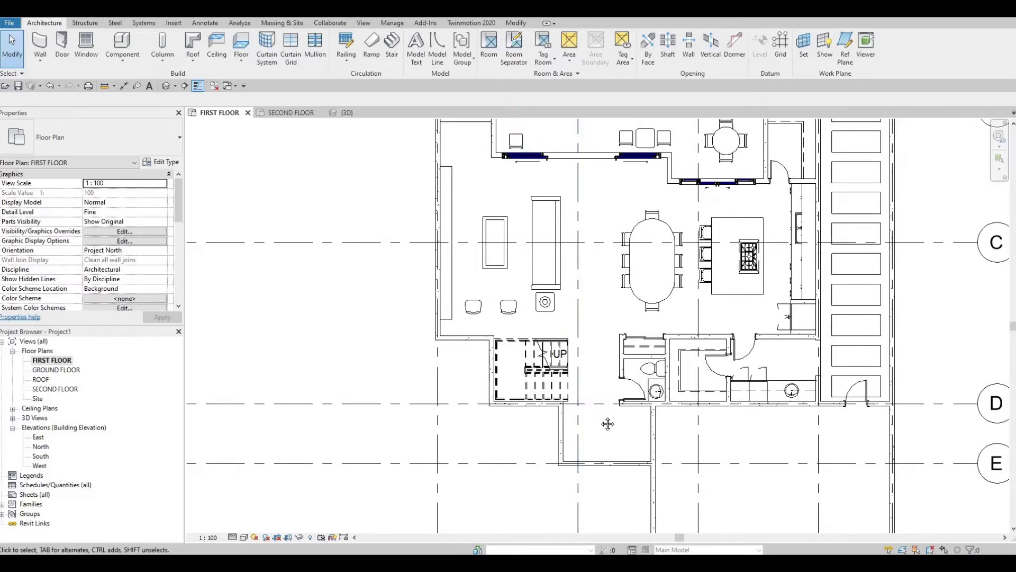
pyautogui.scroll(-2, 521, 250)
pyautogui.moveTo(521, 250)
pyautogui.mouseDown(button='middle')
pyautogui.moveTo(554, 334)
pyautogui.moveTo(525, 242)
pyautogui.mouseUp(button='middle')
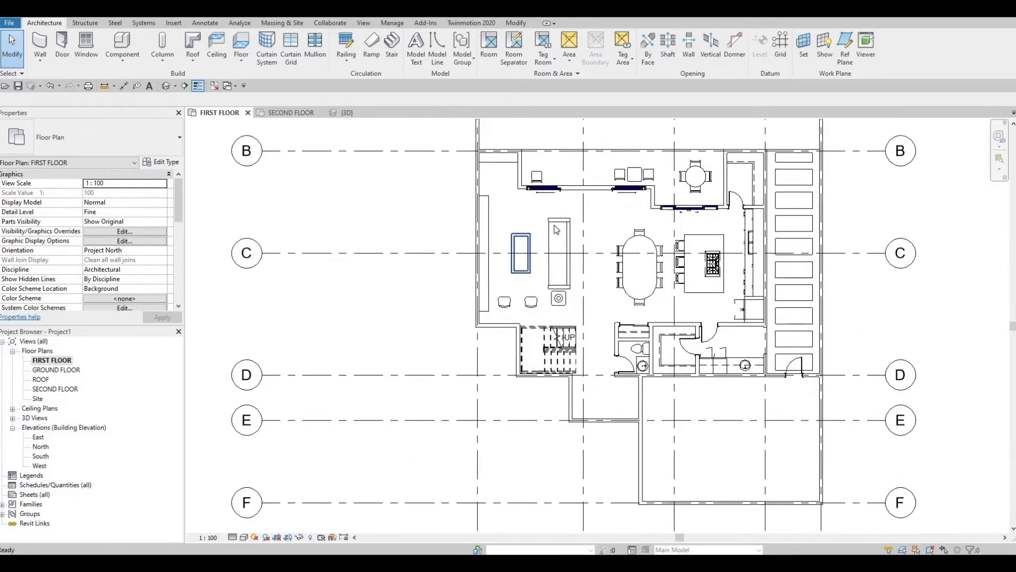
pyautogui.scroll(-1, 553, 225)
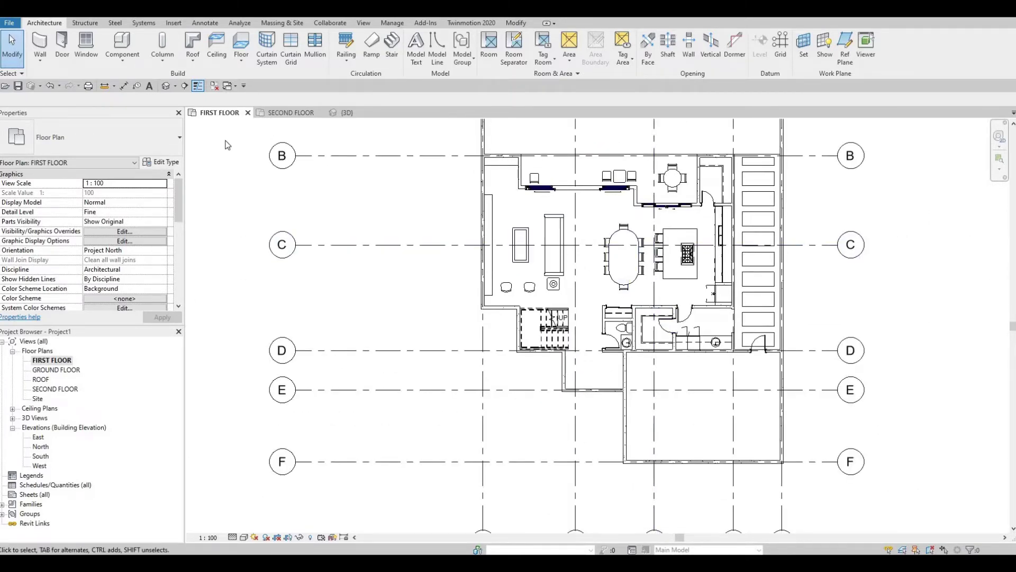
# - Start another first-floor floor and duplicate its FLOOR 5 type as FLOOR 6
pyautogui.click(241, 43)
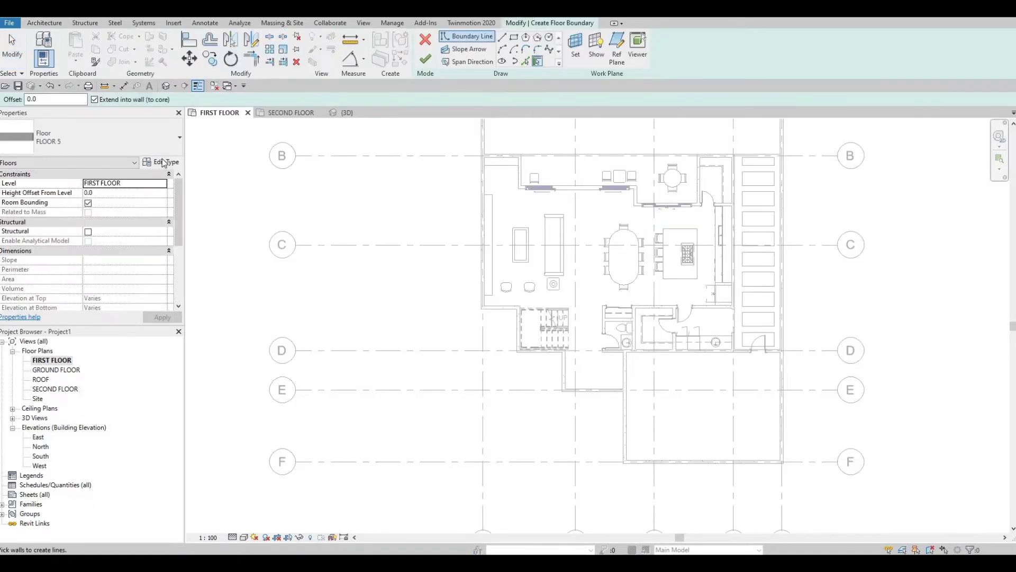
pyautogui.click(161, 161)
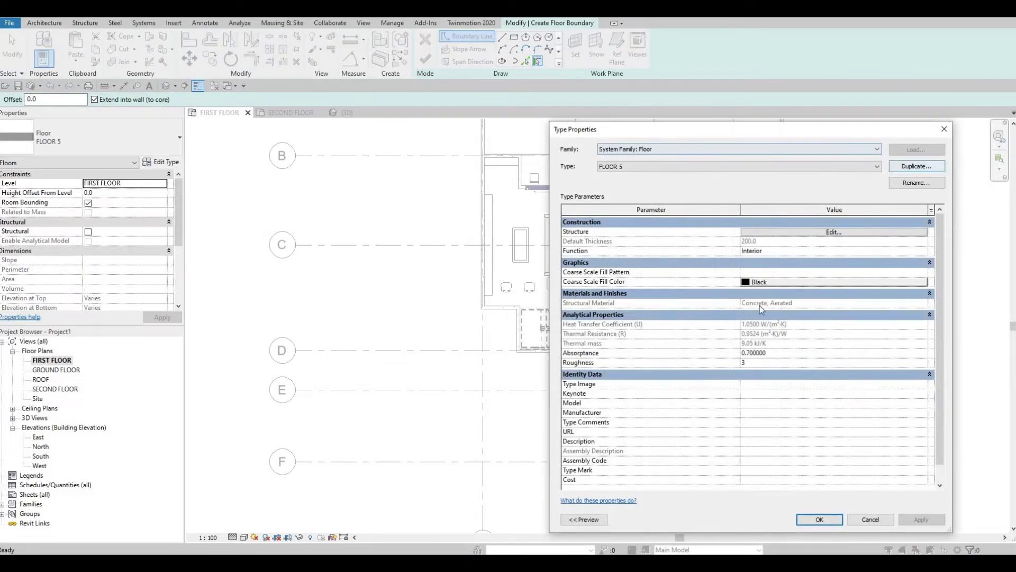
pyautogui.click(917, 166)
pyautogui.click(741, 352)
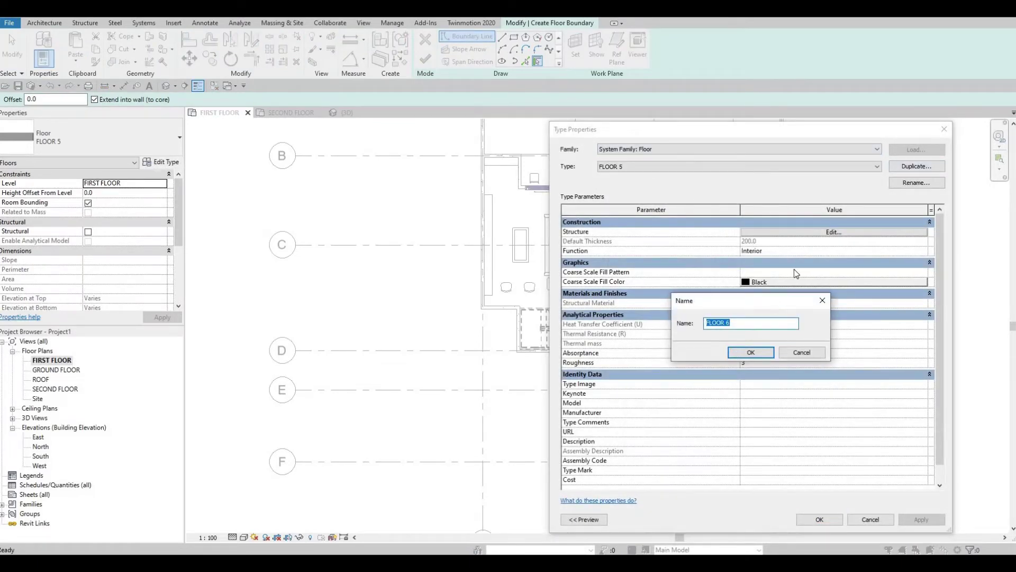
# - Set the FLOOR 6 structure layer's material to Fieldstone from the AEC stone materials and accept the type
pyautogui.click(805, 232)
pyautogui.click(721, 231)
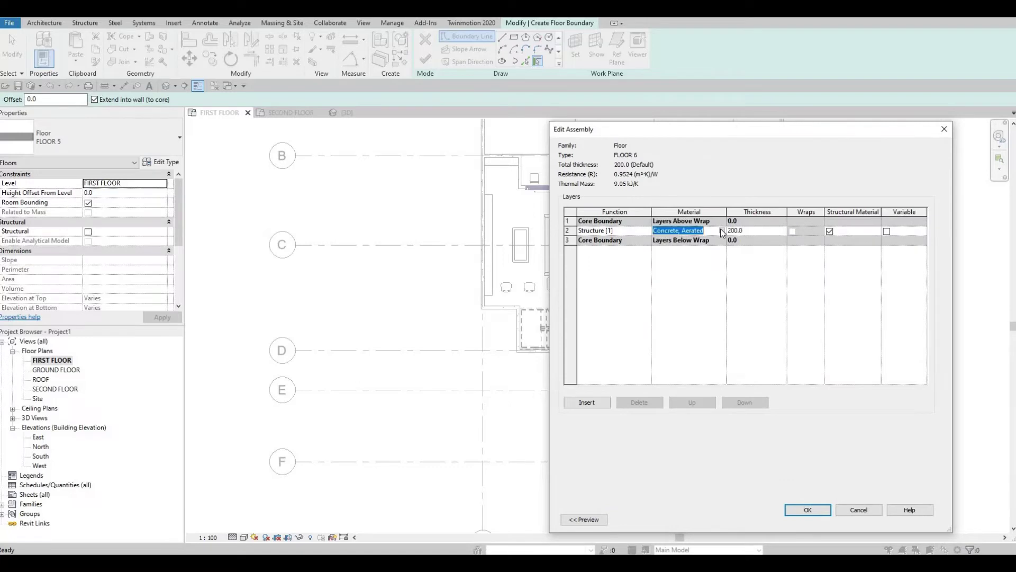
pyautogui.click(722, 230)
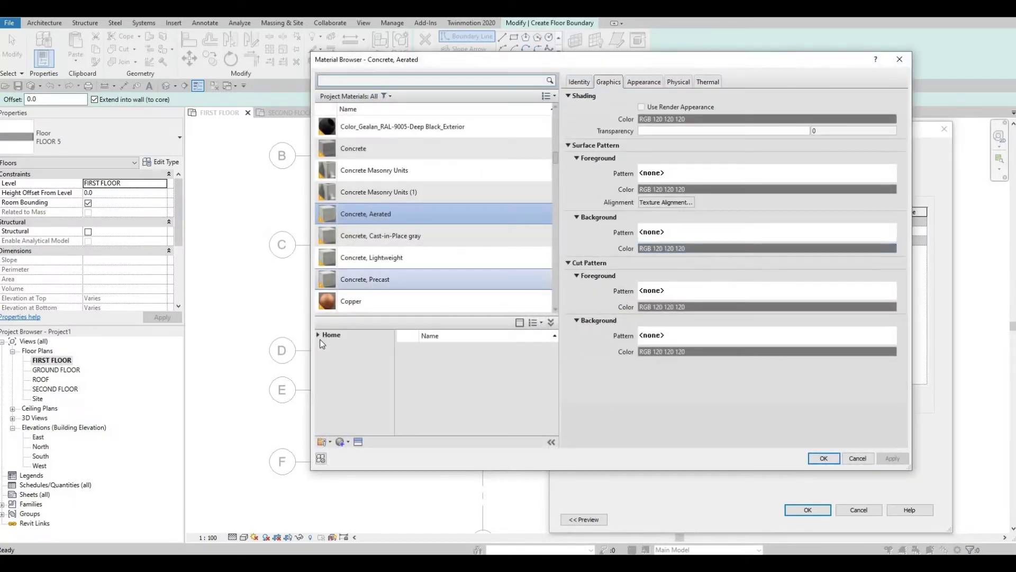
pyautogui.scroll(-3, 371, 297)
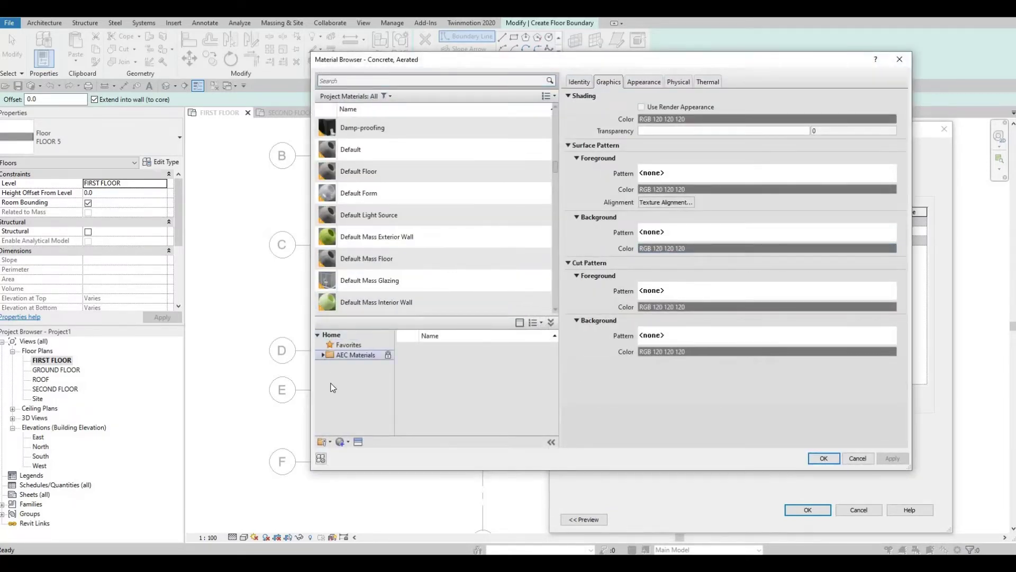
pyautogui.scroll(-4, 347, 413)
pyautogui.press('Up')
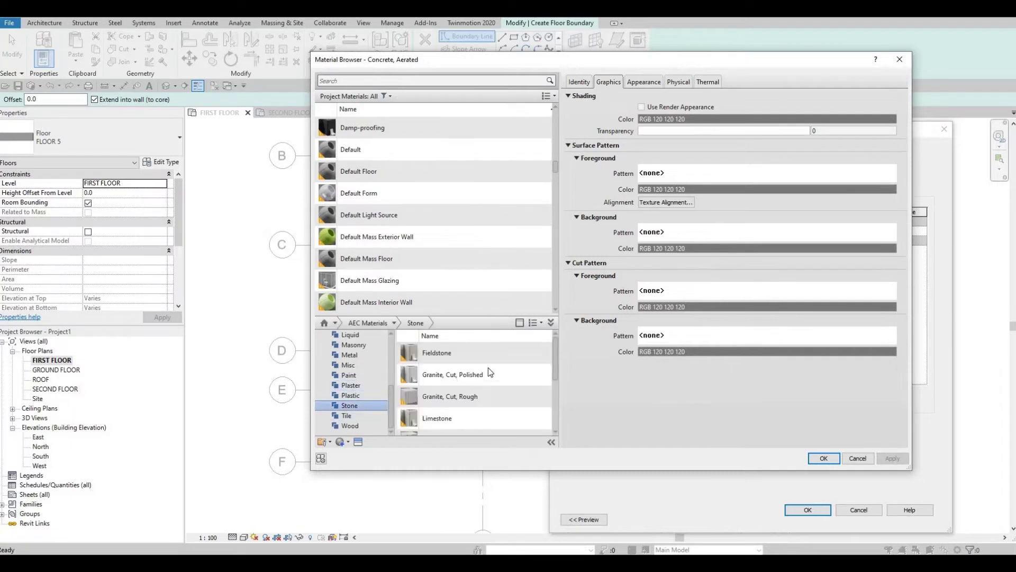
pyautogui.click(507, 373)
pyautogui.click(519, 344)
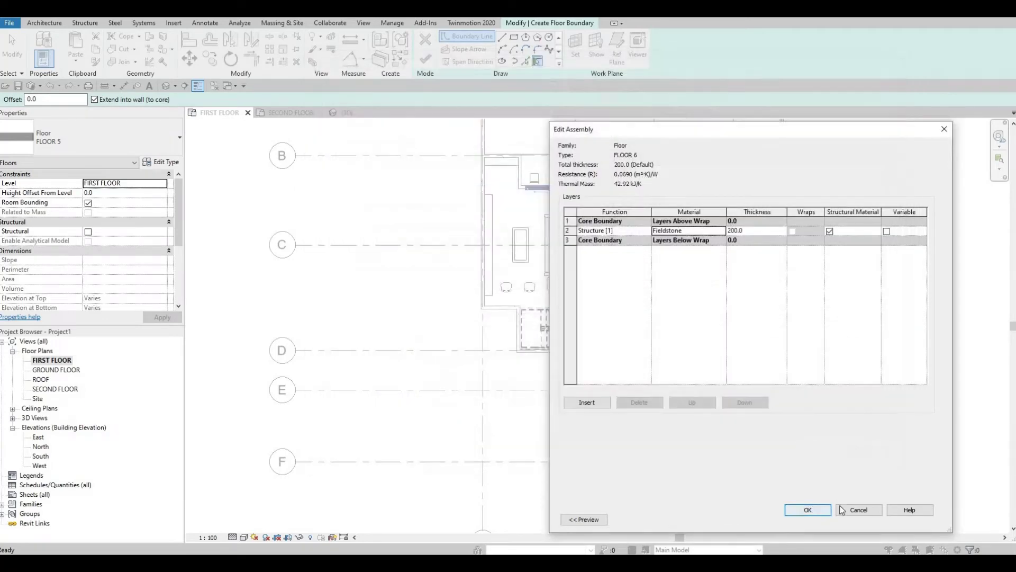
pyautogui.click(814, 509)
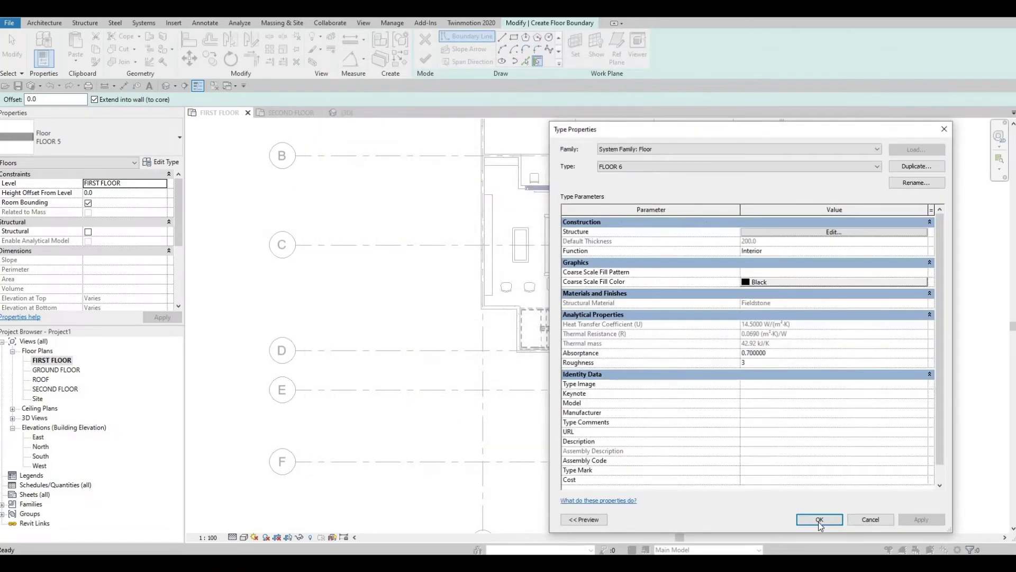
pyautogui.click(819, 519)
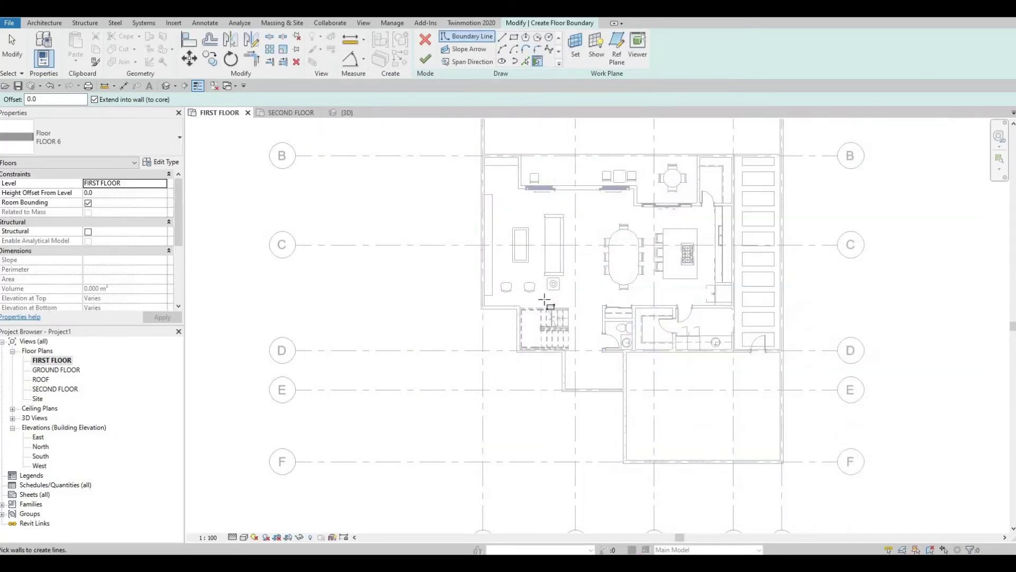
# - Pick floor boundary lines along the living room's upper-left exterior walls and the terrace wall with the sliding doors, up to the stepped corner
pyautogui.click(513, 37)
pyautogui.scroll(3, 476, 286)
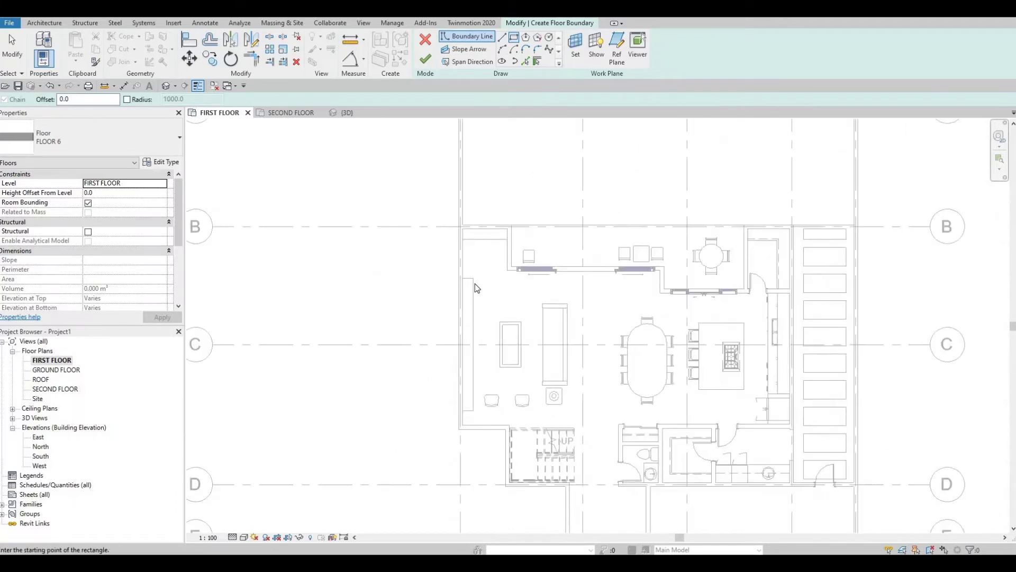
pyautogui.scroll(2, 478, 296)
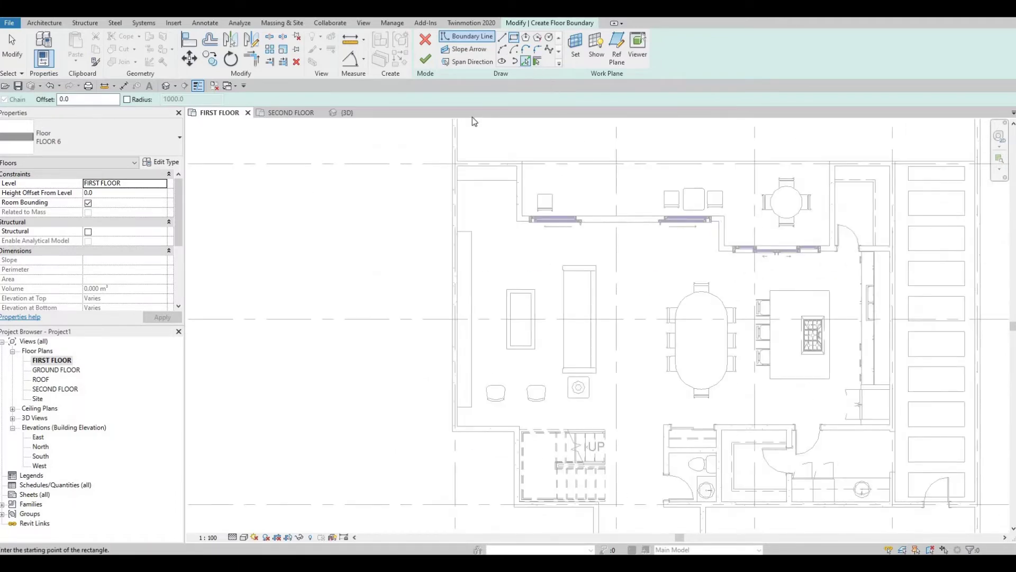
pyautogui.click(526, 61)
pyautogui.click(487, 158)
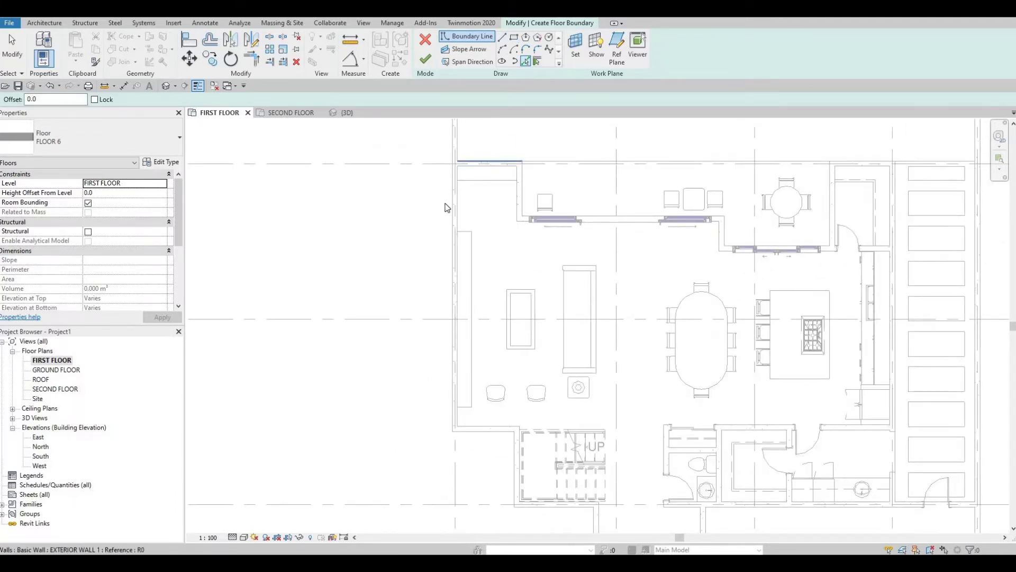
pyautogui.click(527, 176)
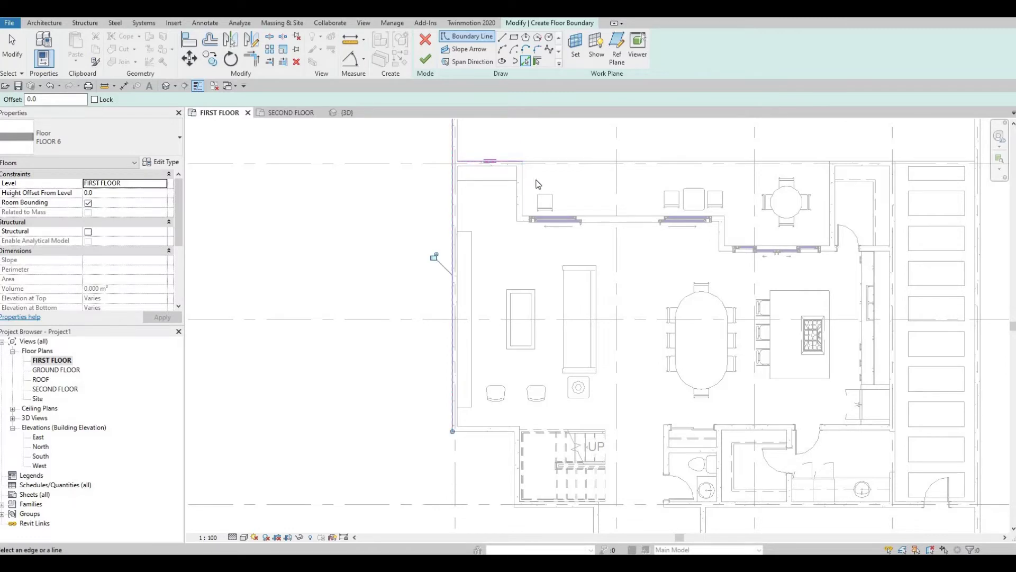
pyautogui.click(521, 196)
pyautogui.click(613, 214)
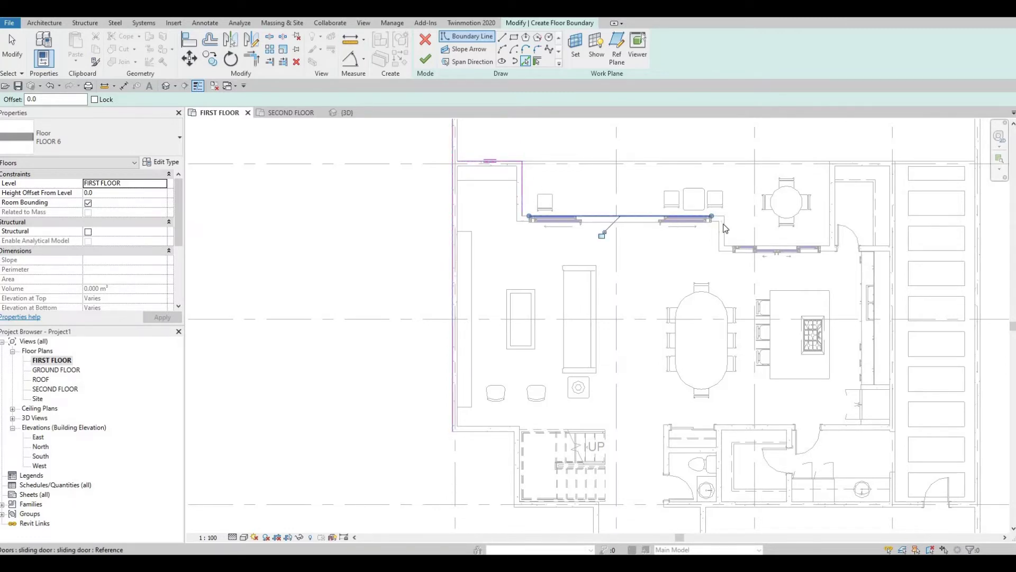
pyautogui.click(723, 227)
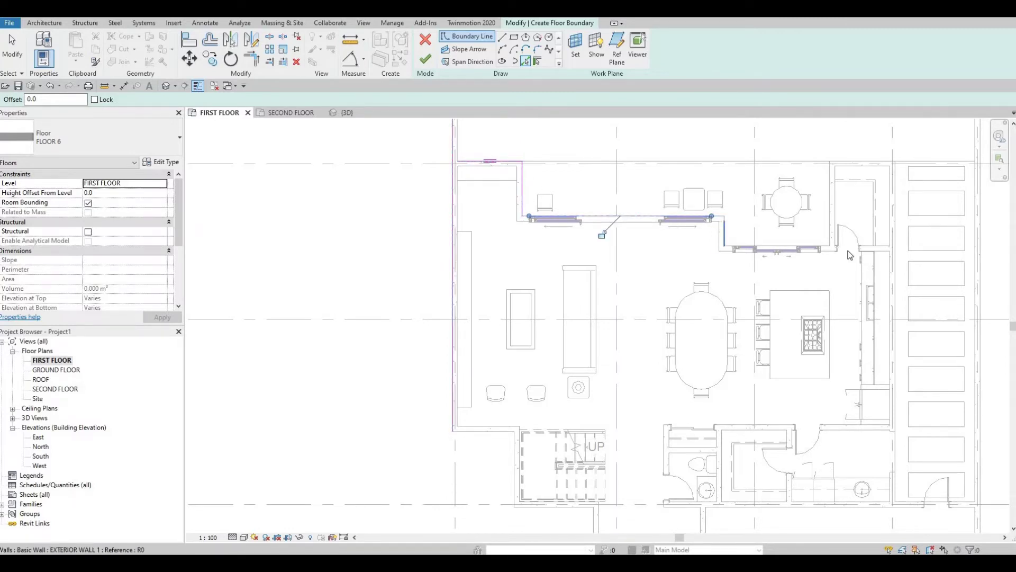
# - Add boundary lines along the kitchen's terrace wall, the terrace's side wall beside the door, and the kitchen's outer side wall
pyautogui.scroll(3, 844, 246)
pyautogui.click(813, 248)
pyautogui.click(825, 228)
pyautogui.moveTo(827, 227); pyautogui.dragTo(711, 164, button='middle')
pyautogui.click(780, 249)
pyautogui.scroll(-2, 710, 164)
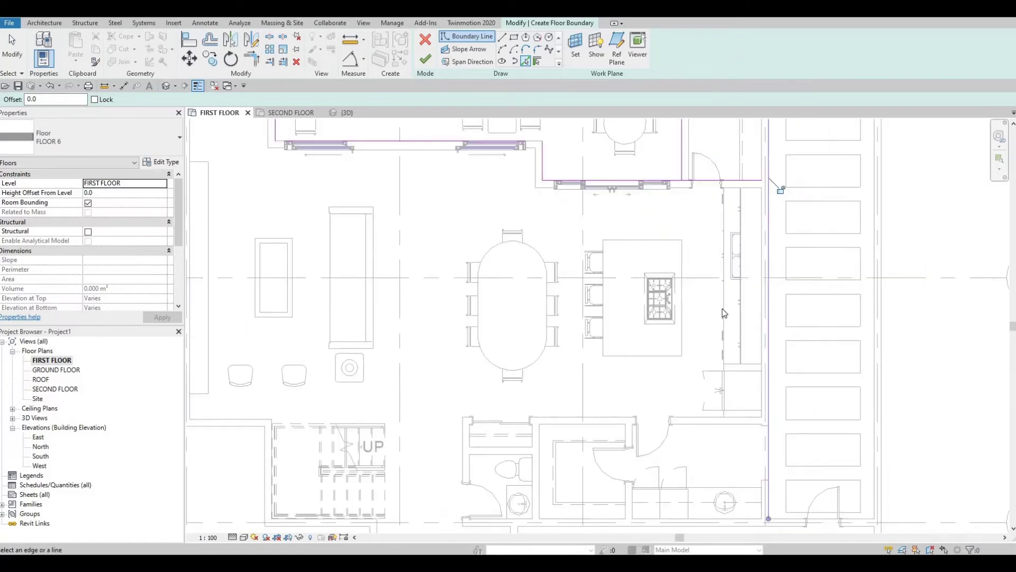
# - Pick boundary lines along the wall between kitchen and utility rooms, the wall beside the bathroom, and the inner face at grid D
pyautogui.scroll(-2, 721, 381)
pyautogui.moveTo(716, 447); pyautogui.dragTo(739, 348, button='middle')
pyautogui.moveTo(712, 385); pyautogui.dragTo(736, 327, button='middle')
pyautogui.scroll(3, 735, 342)
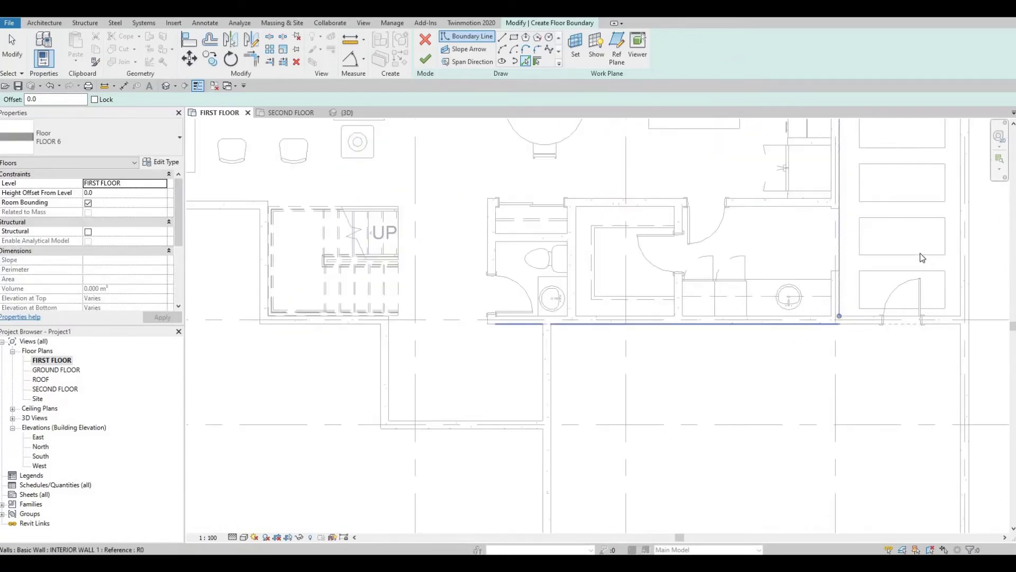
pyautogui.moveTo(668, 282); pyautogui.dragTo(766, 340, button='middle')
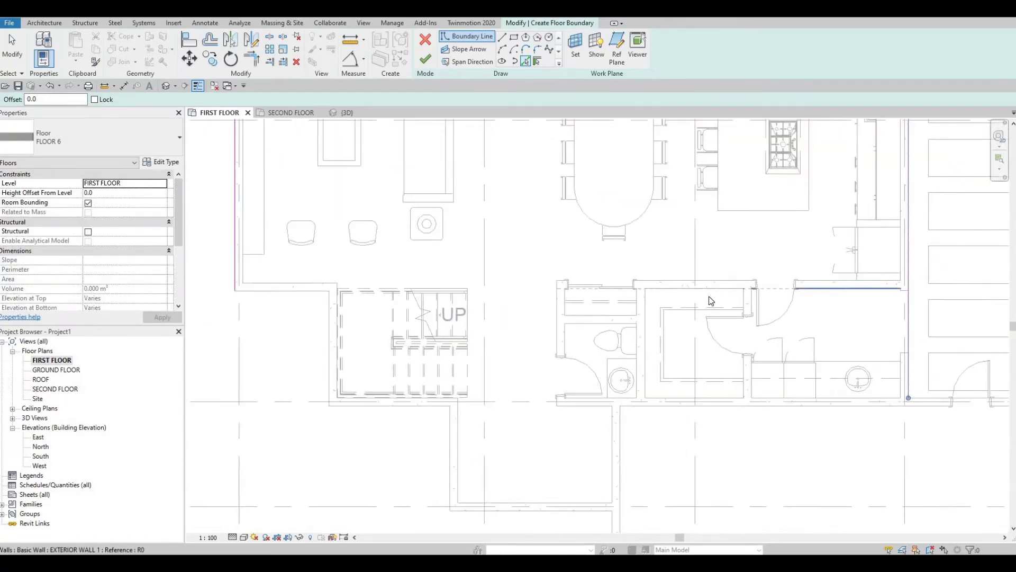
pyautogui.click(646, 312)
pyautogui.click(609, 400)
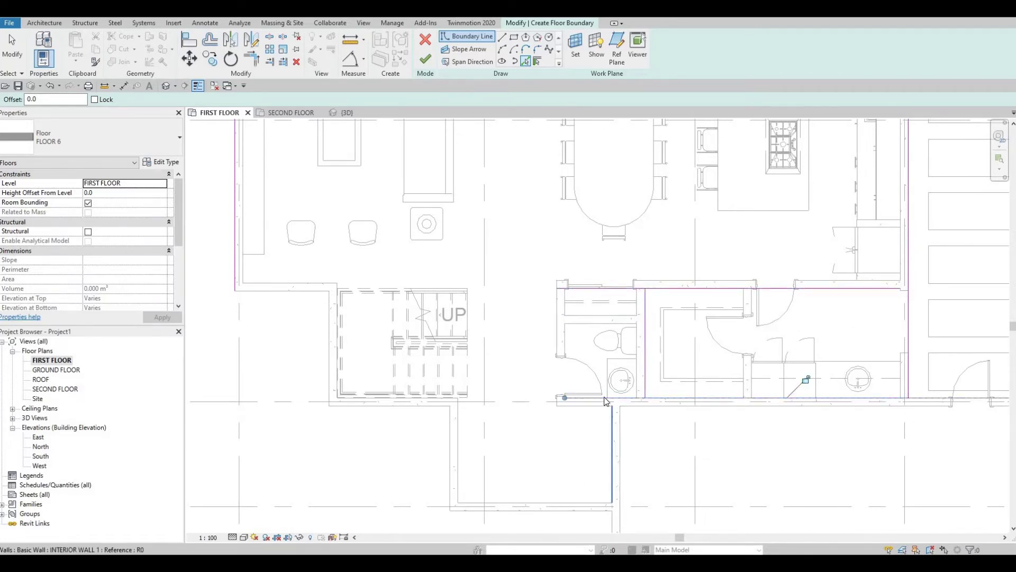
# - Try to follow the inner faces of the walls around the entrance and stairs with floor boundary lines
pyautogui.click(610, 415)
pyautogui.moveTo(532, 492); pyautogui.dragTo(580, 386, button='middle')
pyautogui.click(537, 396)
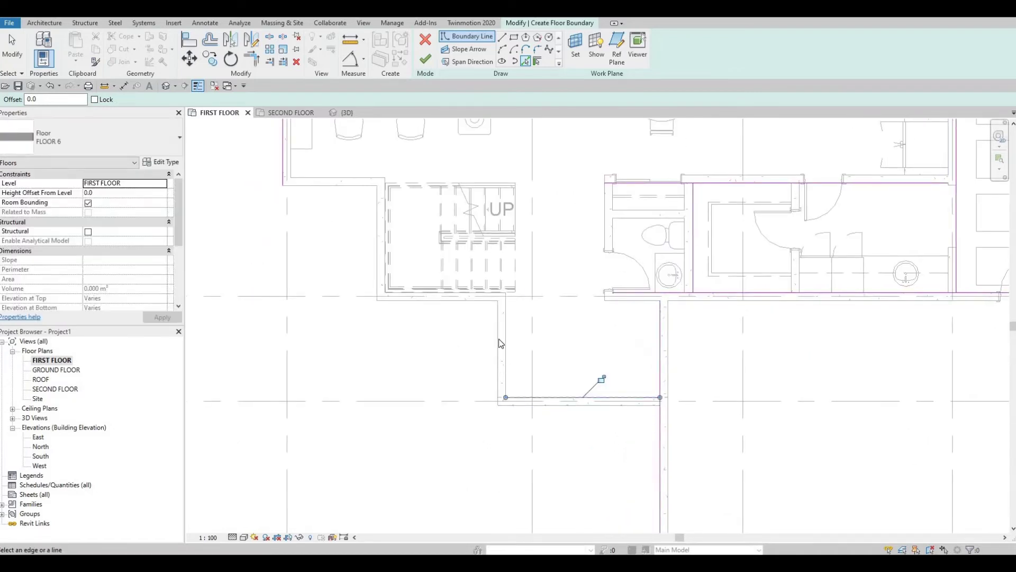
pyautogui.click(466, 304)
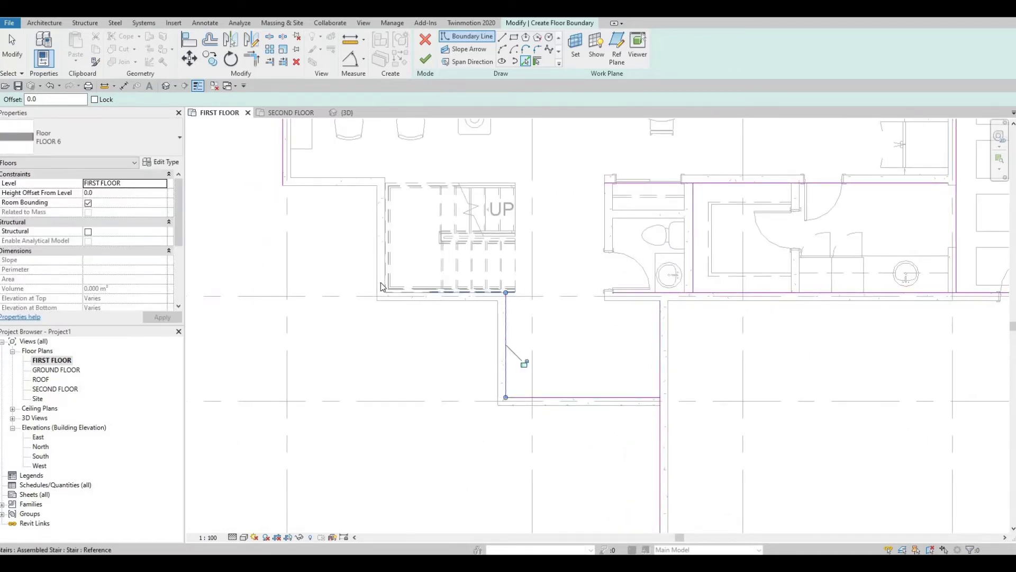
pyautogui.scroll(6, 418, 288)
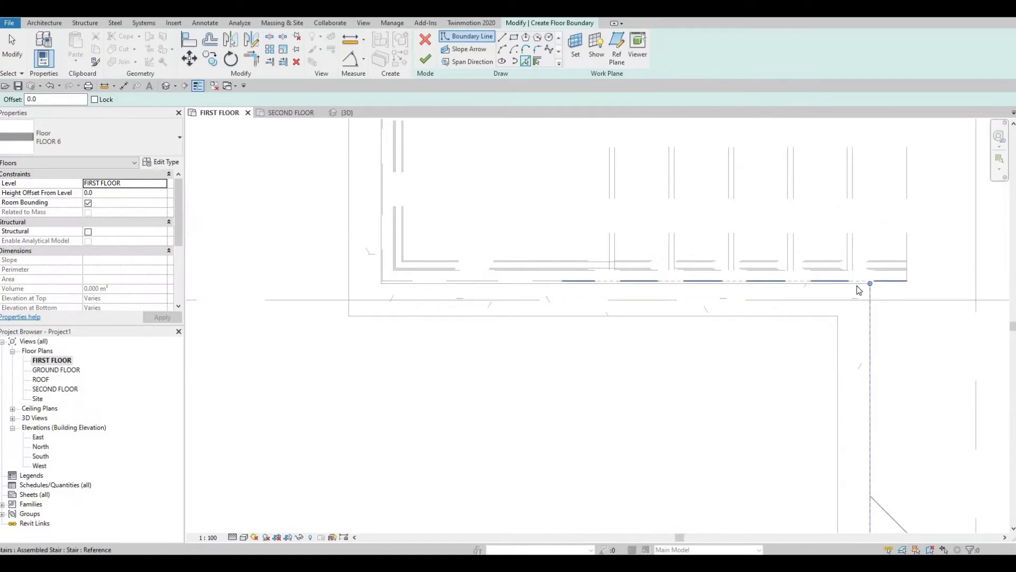
pyautogui.click(638, 283)
pyautogui.scroll(-5, 568, 408)
pyautogui.moveTo(481, 296); pyautogui.dragTo(479, 418, button='middle')
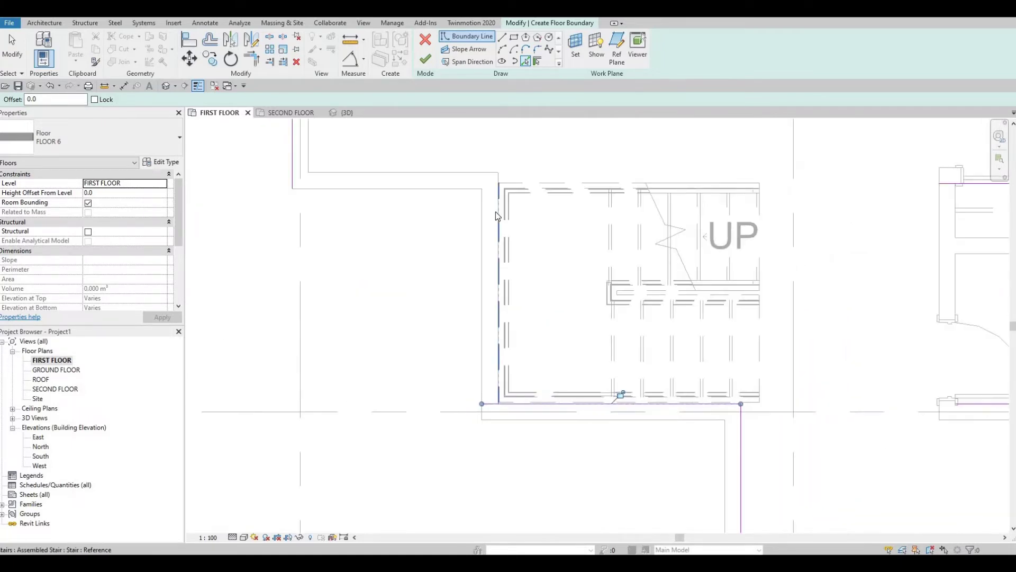
pyautogui.scroll(1, 496, 209)
pyautogui.click(469, 199)
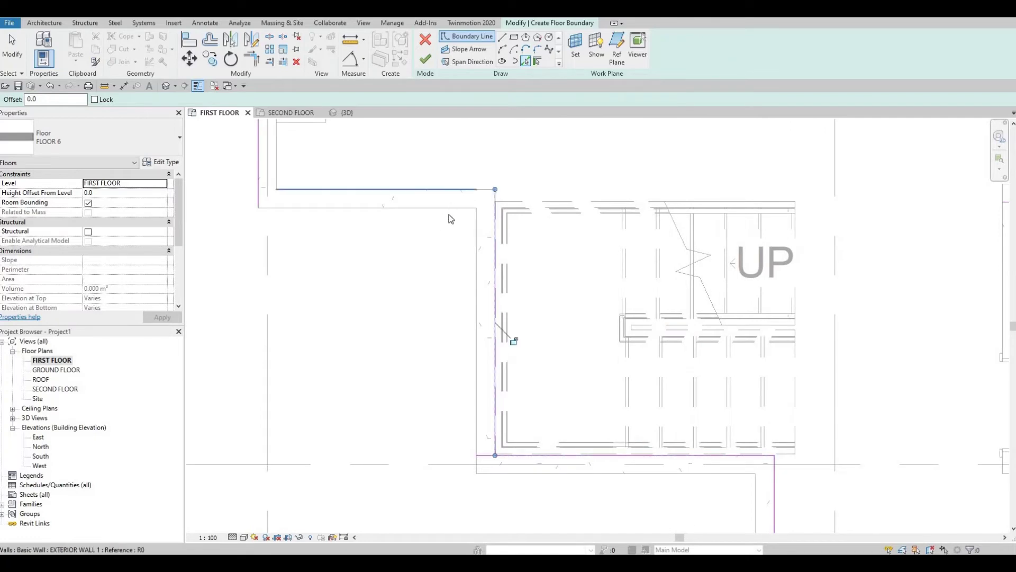
pyautogui.scroll(-3, 475, 302)
pyautogui.moveTo(479, 273); pyautogui.dragTo(509, 275, button='middle')
pyautogui.scroll(2, 509, 278)
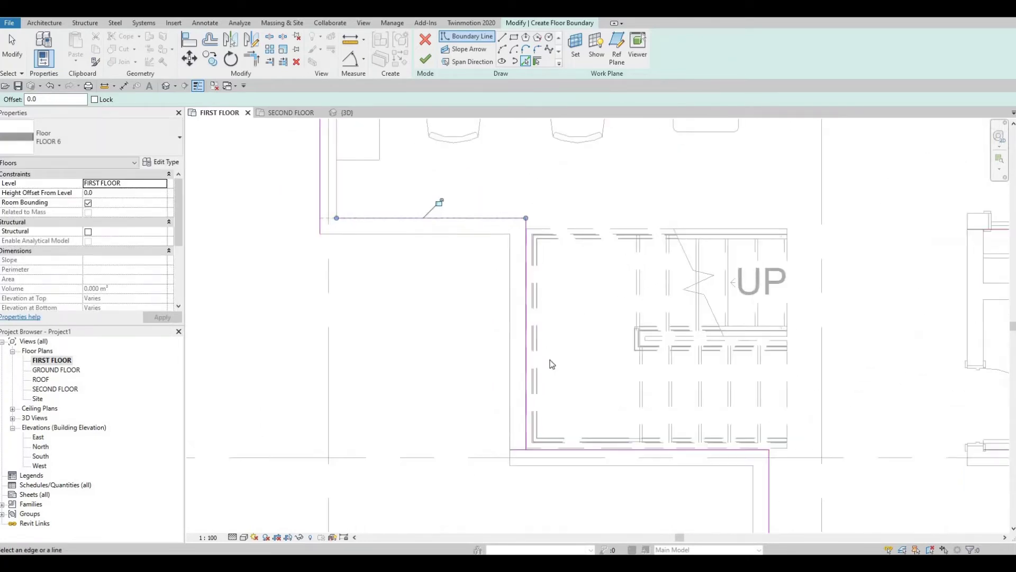
pyautogui.moveTo(551, 363); pyautogui.dragTo(533, 294, button='middle')
pyautogui.scroll(-3, 533, 294)
pyautogui.press('Escape')
pyautogui.scroll(2, 712, 336)
pyautogui.scroll(-3, 748, 322)
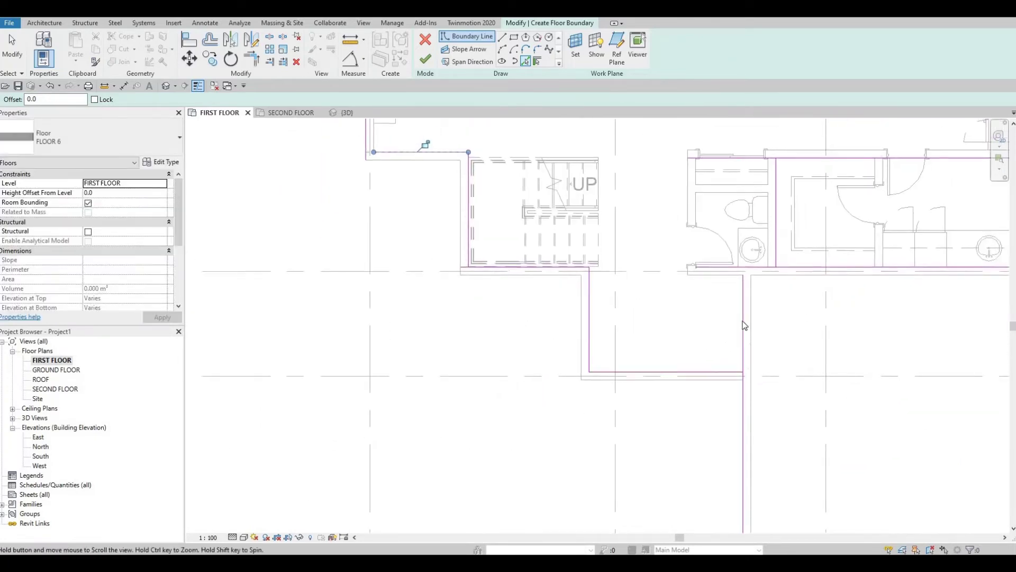
# - Delete the boundary lines on the inner faces of the entrance and stair walls and the adjoining living room wall
pyautogui.press('Escape')
pyautogui.click(742, 323)
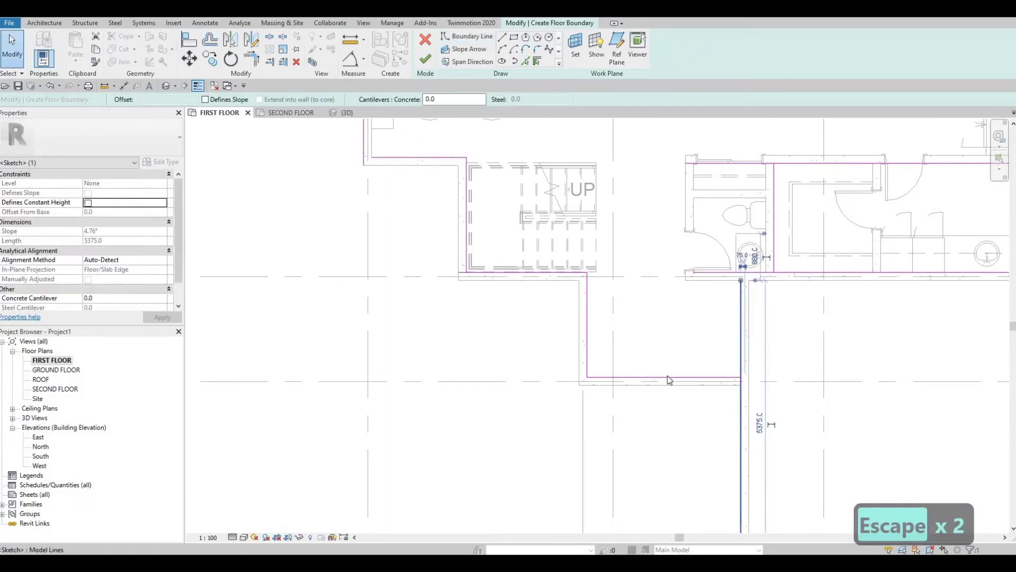
pyautogui.press('Delete')
pyautogui.click(601, 376)
pyautogui.press('Delete')
pyautogui.click(587, 313)
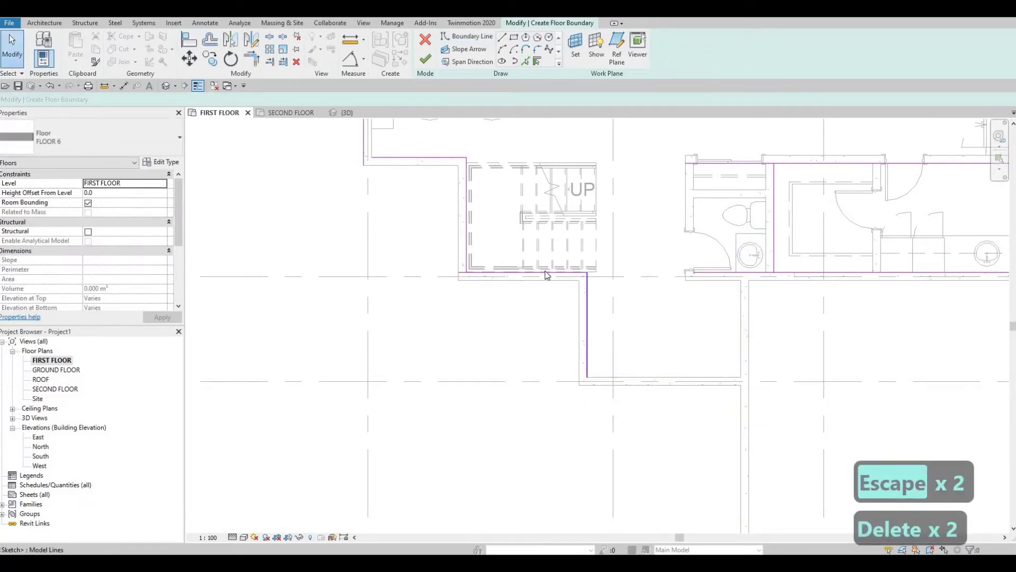
pyautogui.press('Delete')
pyautogui.click(508, 272)
pyautogui.press('Delete')
pyautogui.click(466, 197)
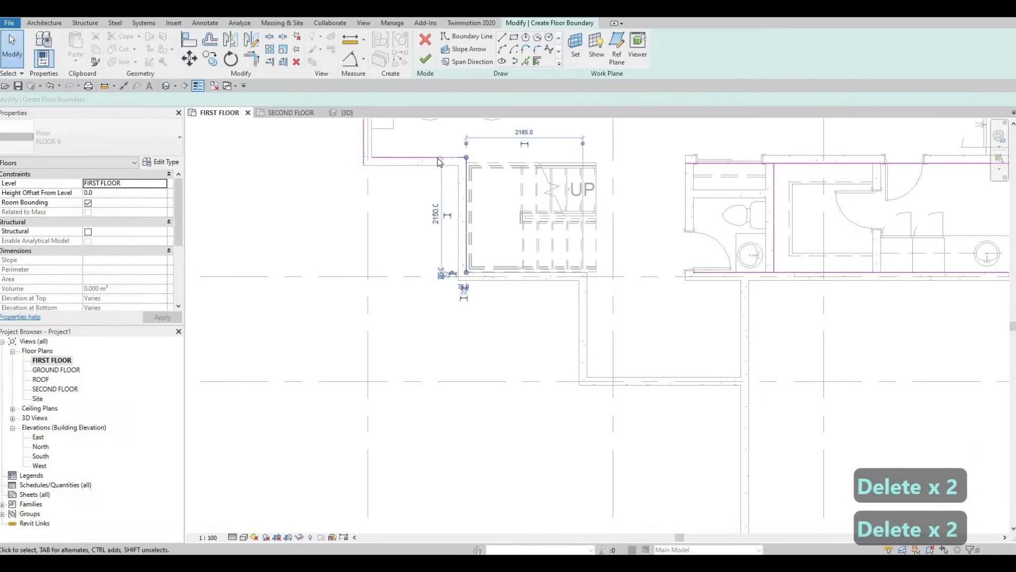
pyautogui.keyDown('ctrl'); pyautogui.click(438, 158); pyautogui.keyUp('ctrl')
pyautogui.press('Delete')
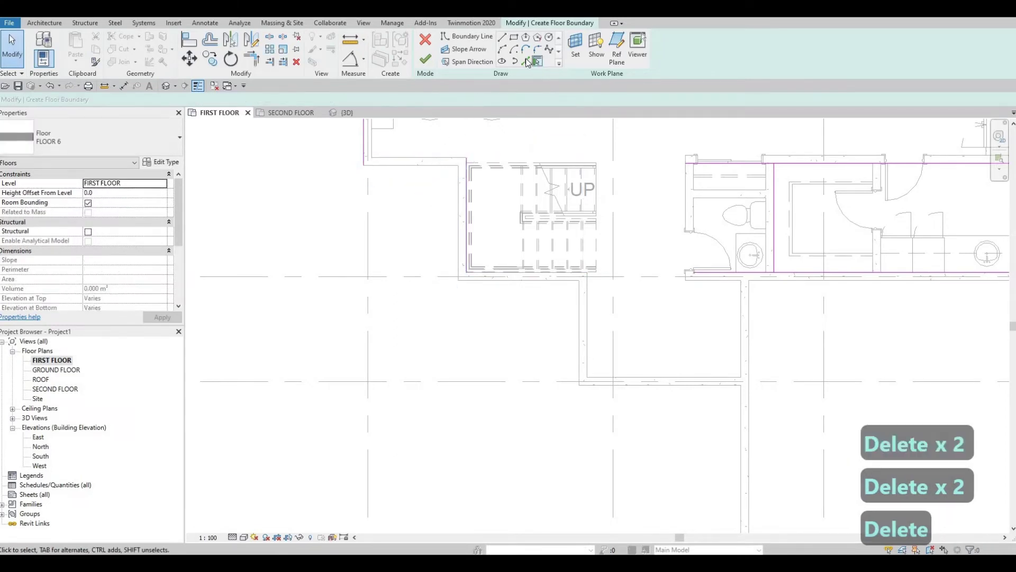
# - Pick boundary lines on the outer faces of the walls above and beside the stairs, and remove the stray inner-face line
pyautogui.click(525, 62)
pyautogui.click(439, 166)
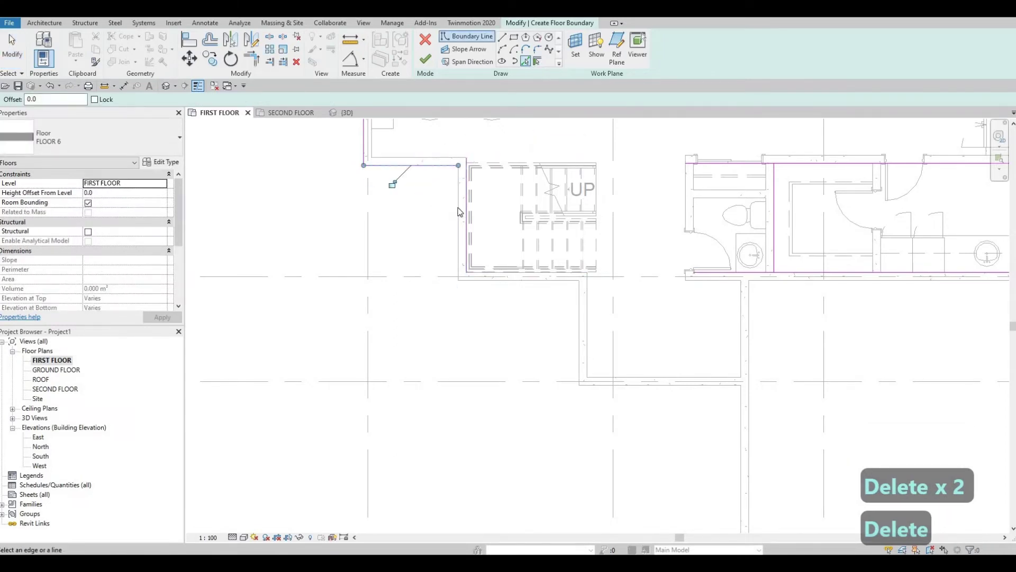
pyautogui.click(466, 196)
pyautogui.press('Escape')
pyautogui.press('Escape')
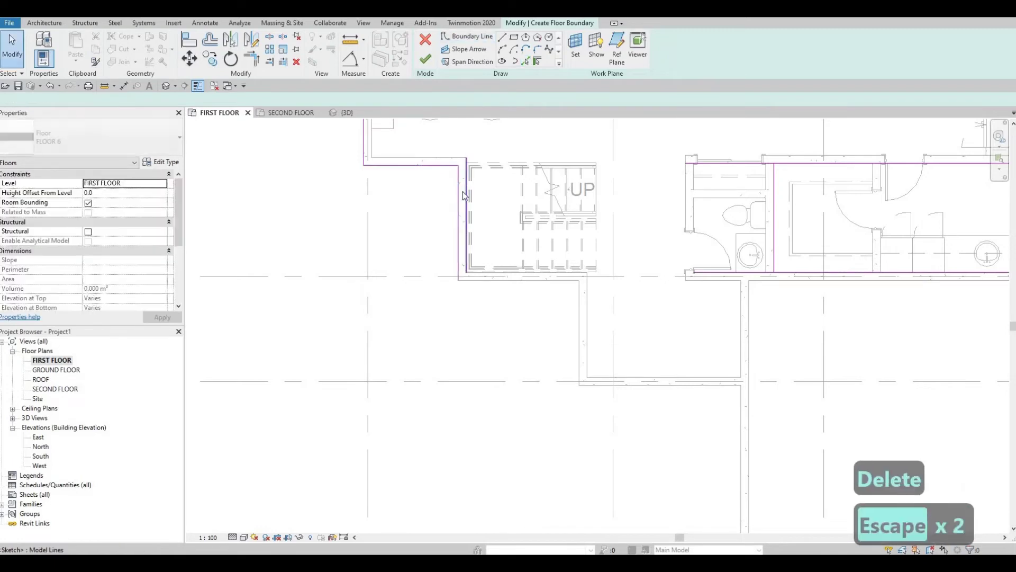
pyautogui.click(464, 191)
pyautogui.press('Delete')
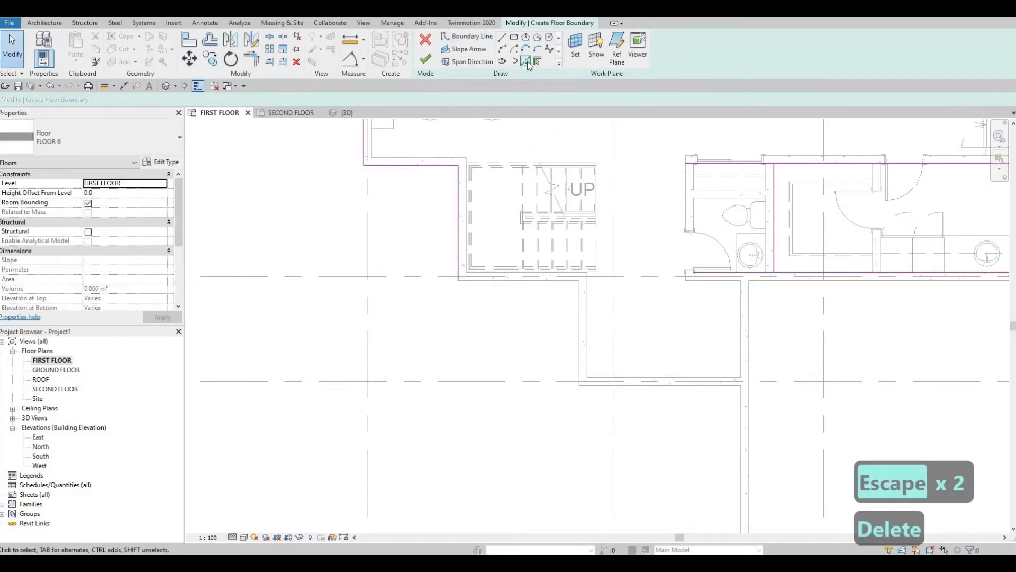
# - Continue the boundary along the outer faces of the wall below the stairs and the three walls around the entrance
pyautogui.click(522, 283)
pyautogui.click(580, 308)
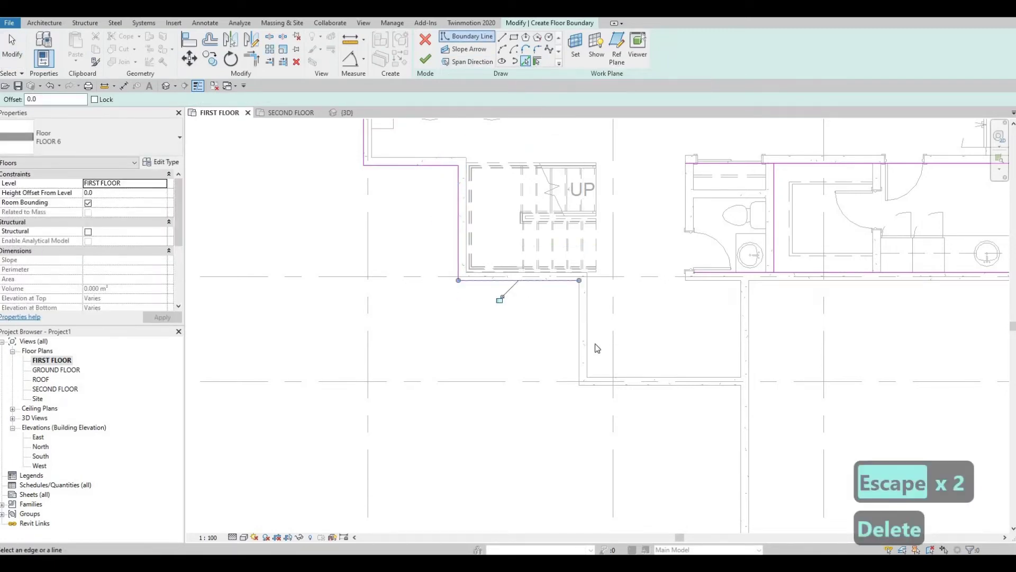
pyautogui.click(726, 362)
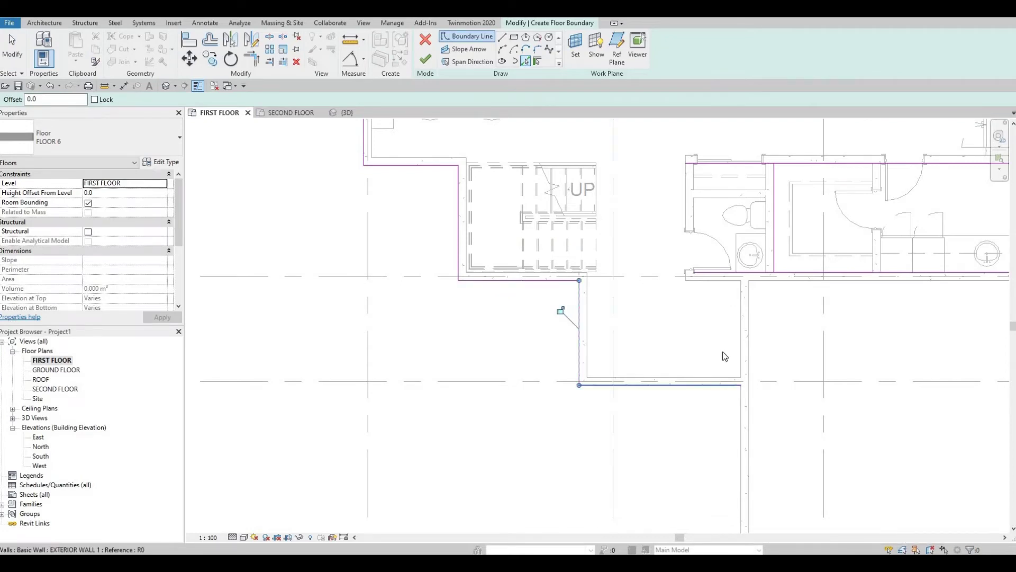
pyautogui.scroll(-3, 719, 307)
pyautogui.moveTo(726, 310); pyautogui.dragTo(678, 246, button='middle')
pyautogui.scroll(7, 678, 244)
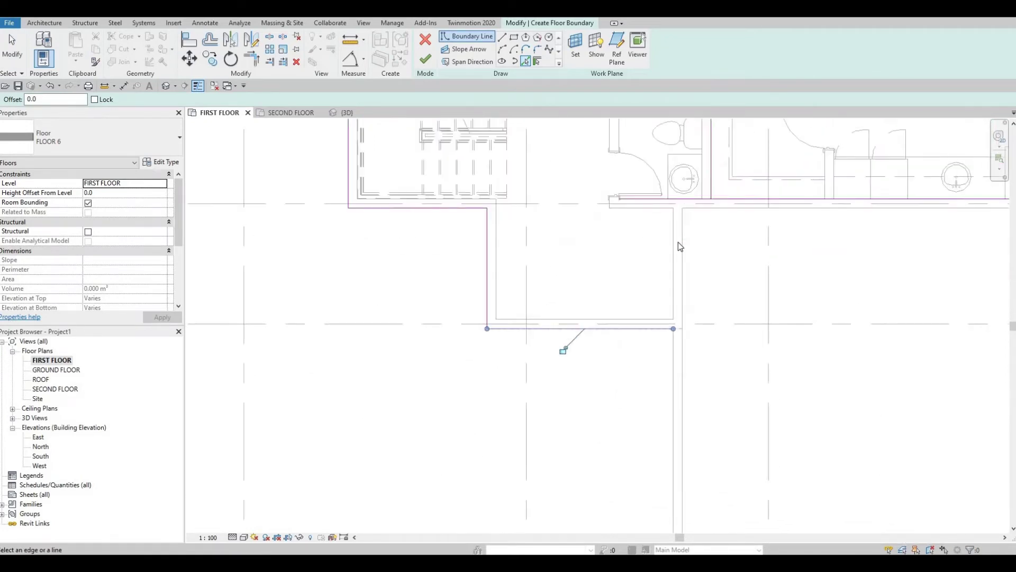
pyautogui.click(682, 282)
# - Replace the boundary line on the inner face of the grid D wall with one on its outer face
pyautogui.moveTo(703, 180); pyautogui.dragTo(679, 285, button='middle')
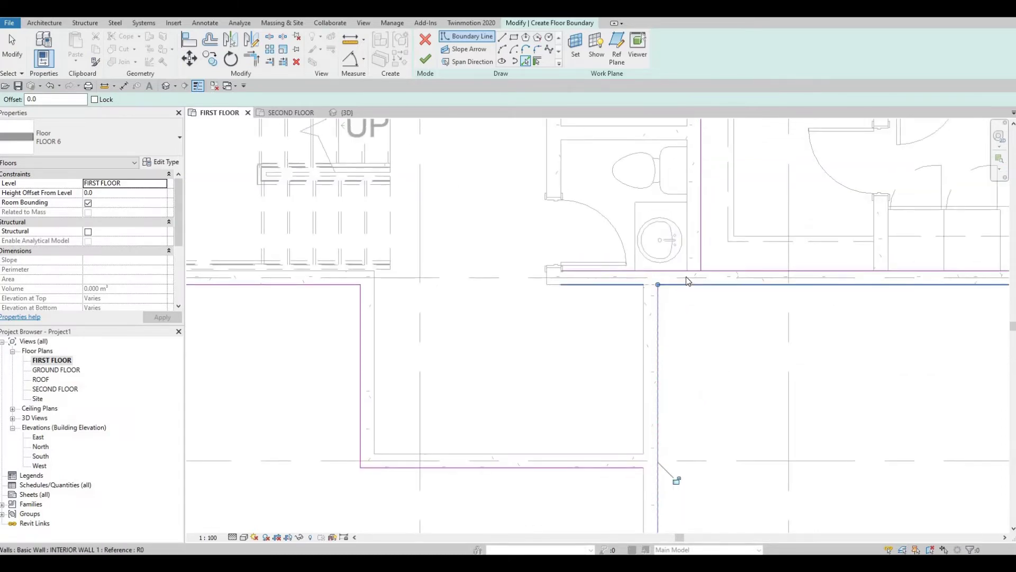
pyautogui.click(686, 273)
pyautogui.press('Escape')
pyautogui.press('Escape')
pyautogui.click(665, 272)
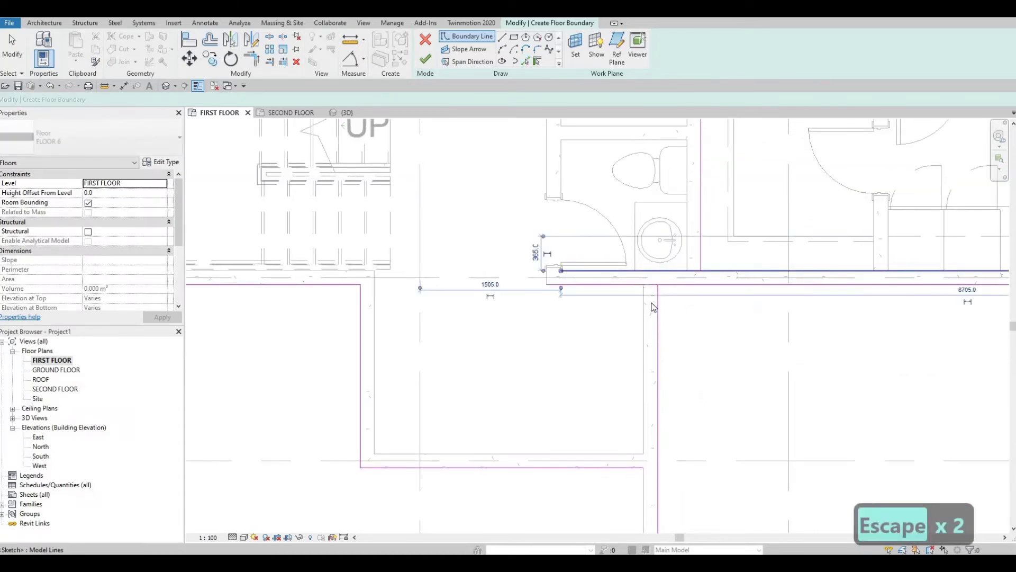
pyautogui.press('Delete')
# - Trim the boundary lines into closed corners where the grid D wall meets the bathroom side wall and around the entrance
pyautogui.scroll(-4, 643, 379)
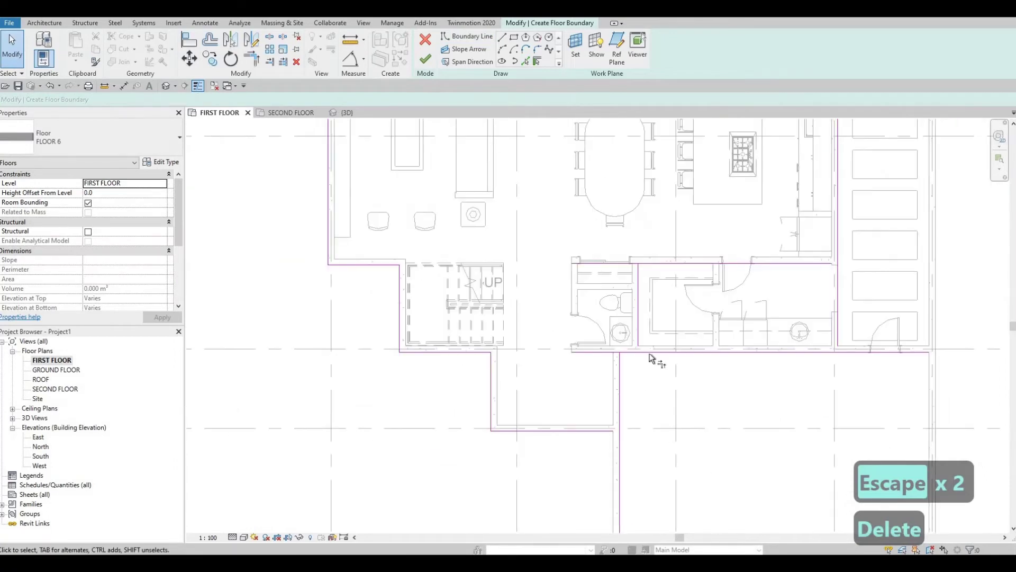
pyautogui.press('t')
pyautogui.press('r')
pyautogui.click(629, 353)
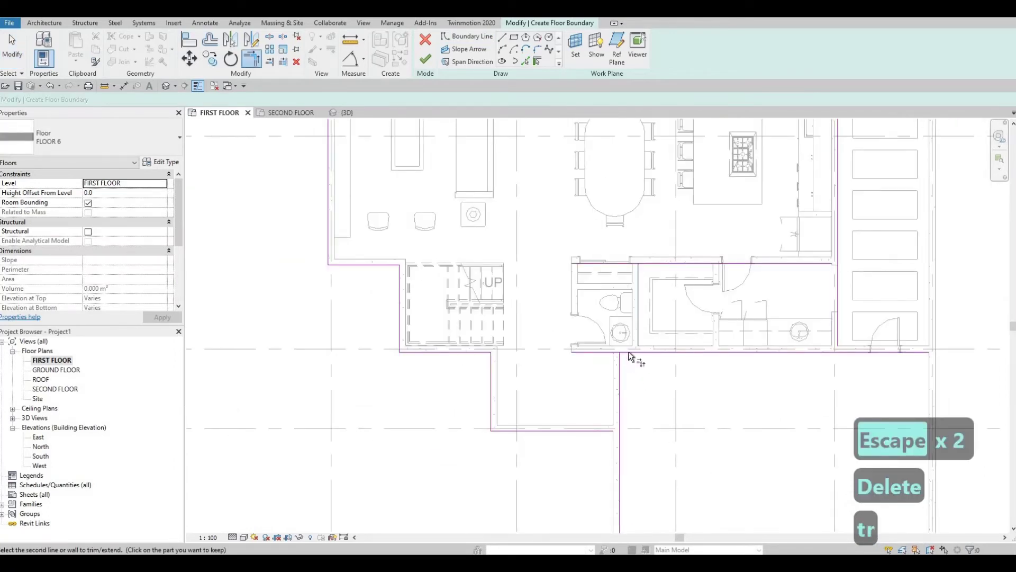
pyautogui.click(621, 365)
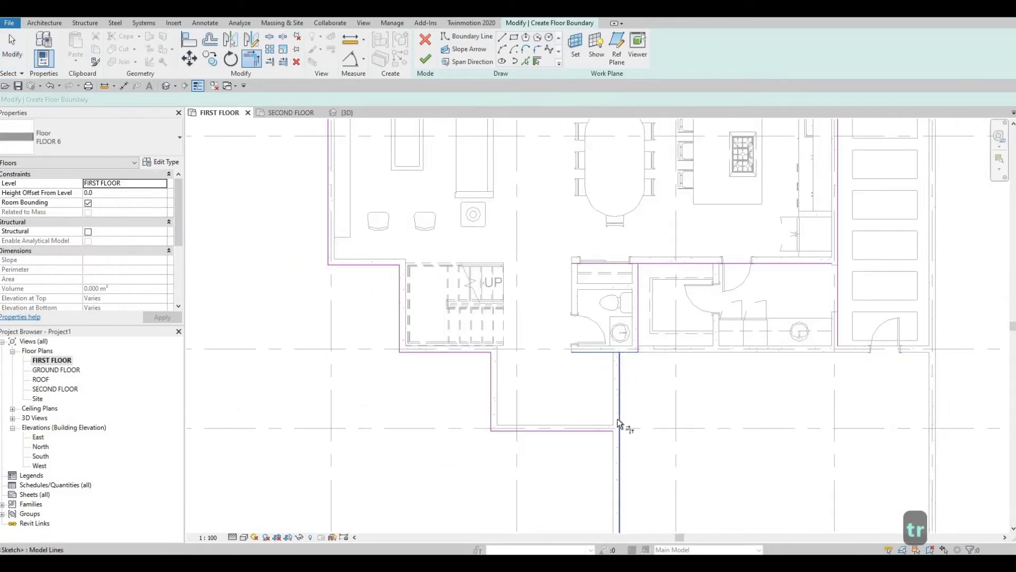
pyautogui.click(604, 431)
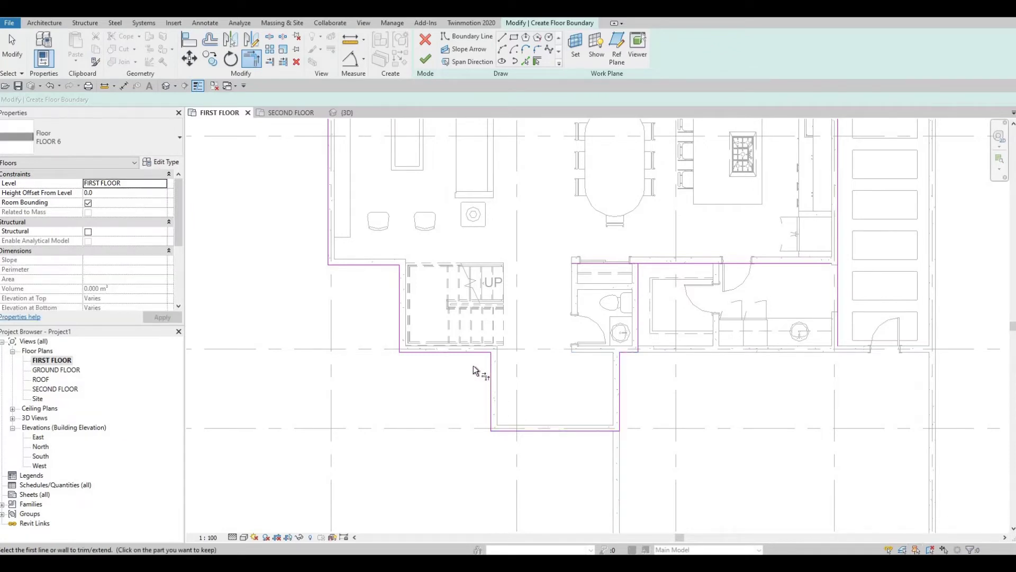
# - Trim the bathroom side line and the line along the kitchen's lower wall into a corner
pyautogui.moveTo(649, 323); pyautogui.dragTo(635, 373, button='middle')
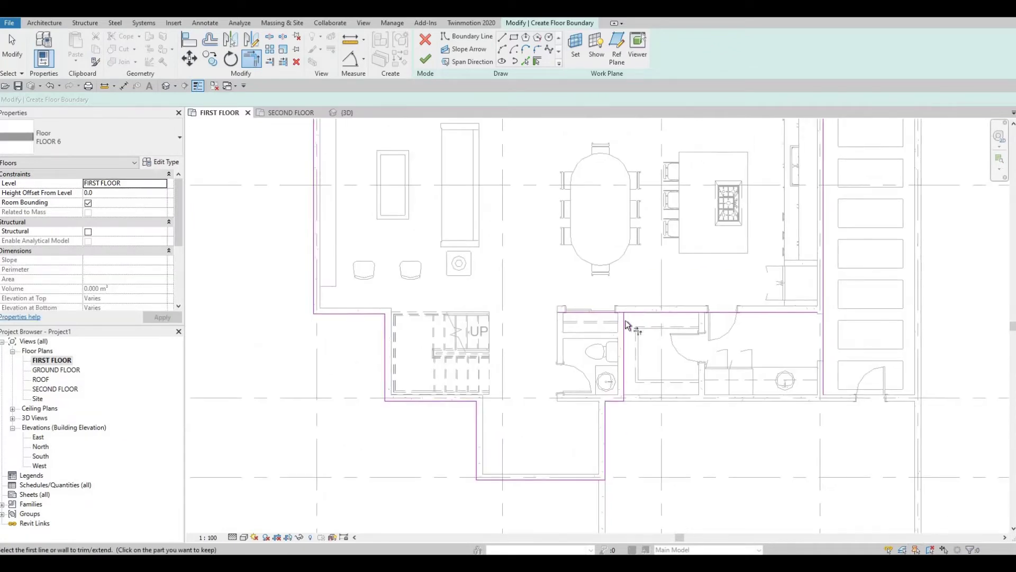
pyautogui.click(624, 320)
pyautogui.click(636, 311)
pyautogui.moveTo(745, 390); pyautogui.dragTo(688, 466, button='middle')
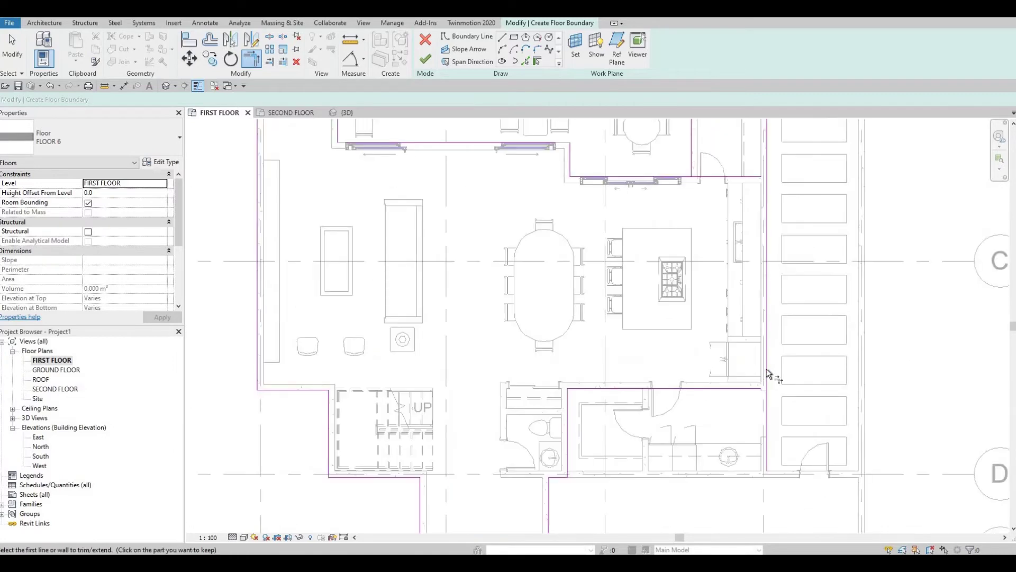
# - Trim the boundary lines into corners at the kitchen's lower right, the pantry side wall and the recessed sliding-door wall beside the terrace
pyautogui.click(752, 389)
pyautogui.click(765, 347)
pyautogui.moveTo(692, 389); pyautogui.dragTo(668, 487, button='middle')
pyautogui.scroll(-1, 668, 487)
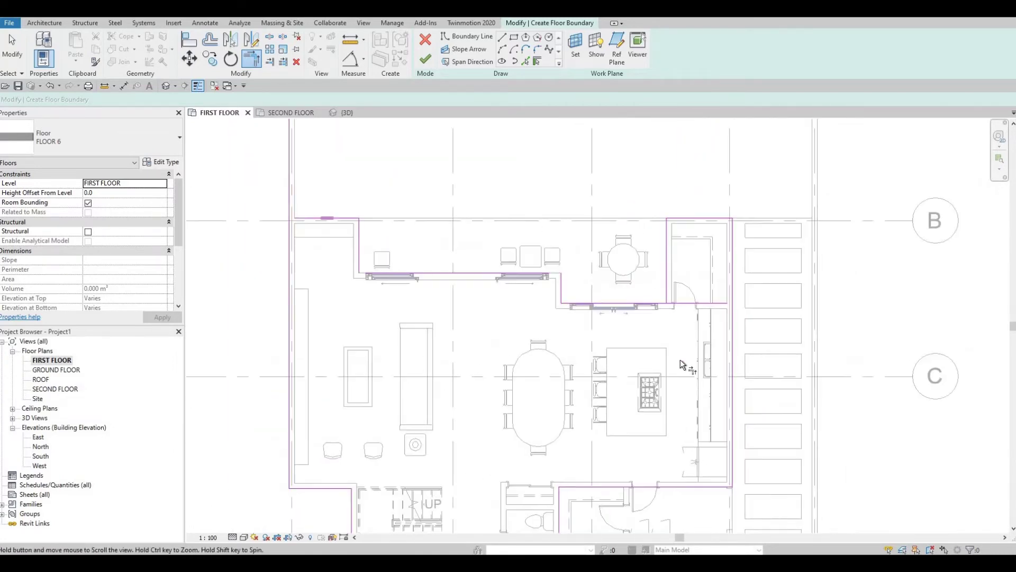
pyautogui.moveTo(681, 360); pyautogui.dragTo(674, 415, button='middle')
pyautogui.click(658, 335)
pyautogui.click(628, 357)
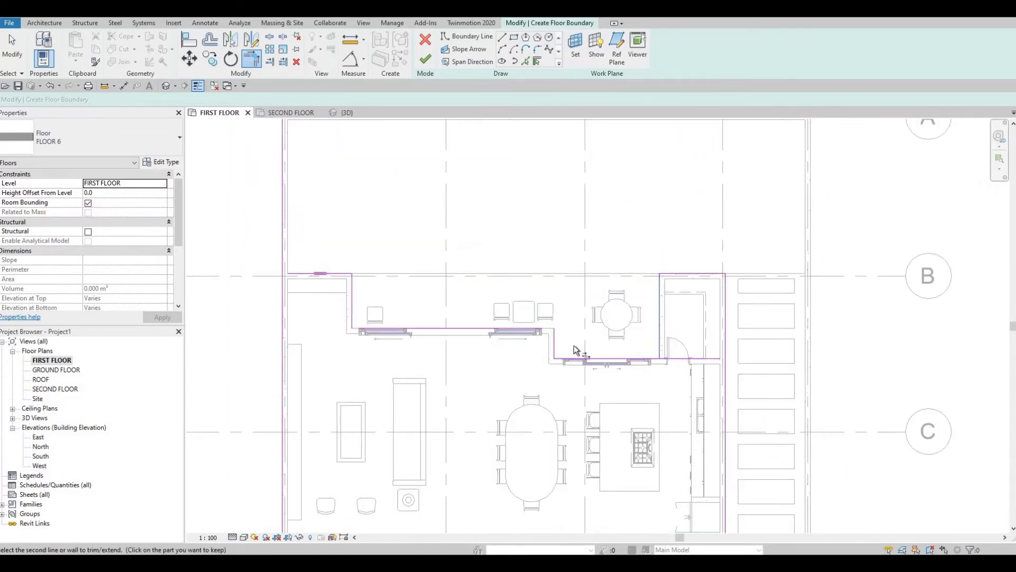
pyautogui.click(554, 340)
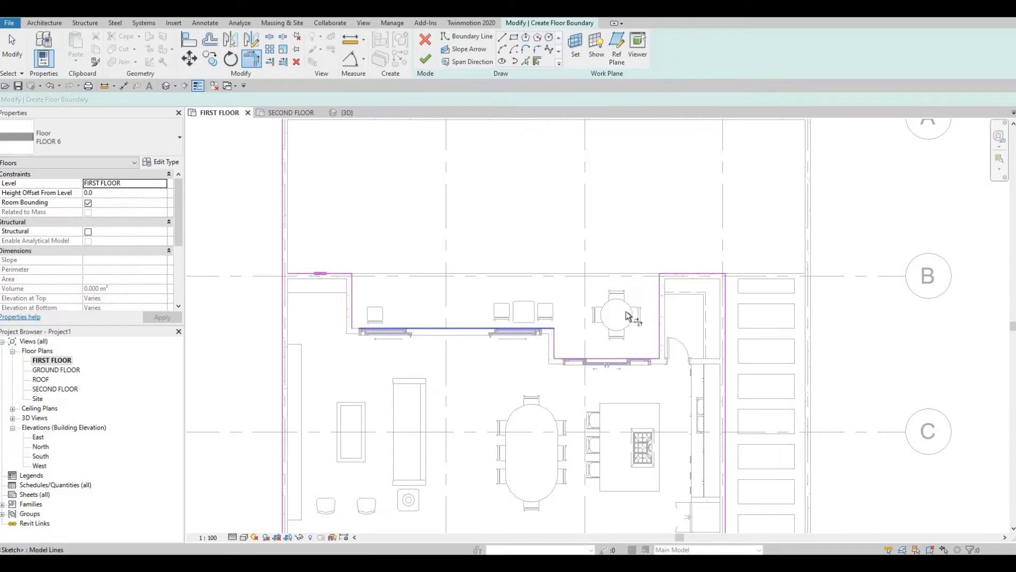
# - Trim the boundary line along grid B and the line on the living room's outer side wall into a corner
pyautogui.moveTo(391, 330); pyautogui.dragTo(623, 308, button='middle')
pyautogui.moveTo(551, 261); pyautogui.dragTo(565, 280, button='middle')
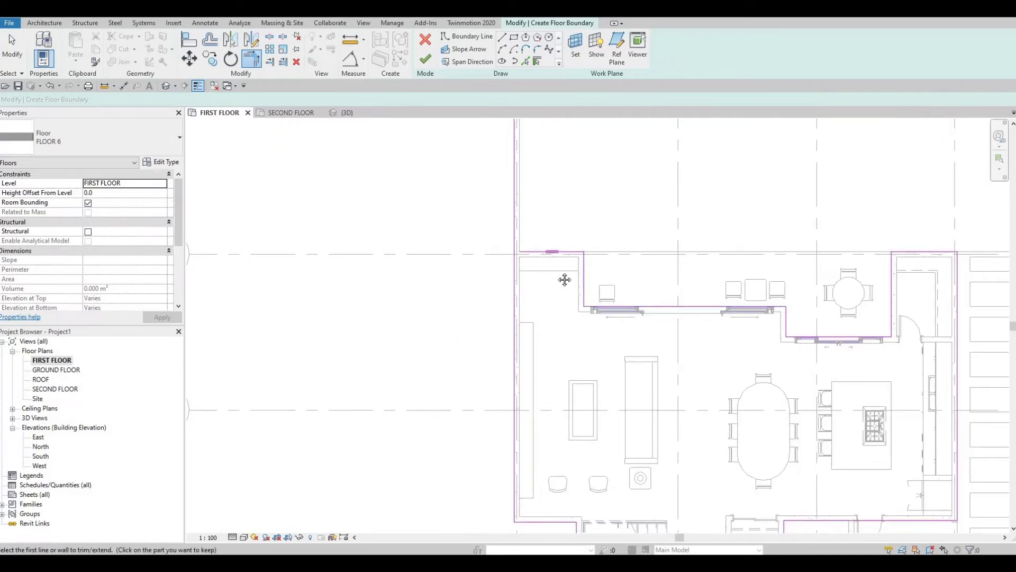
pyautogui.click(560, 271)
pyautogui.click(555, 274)
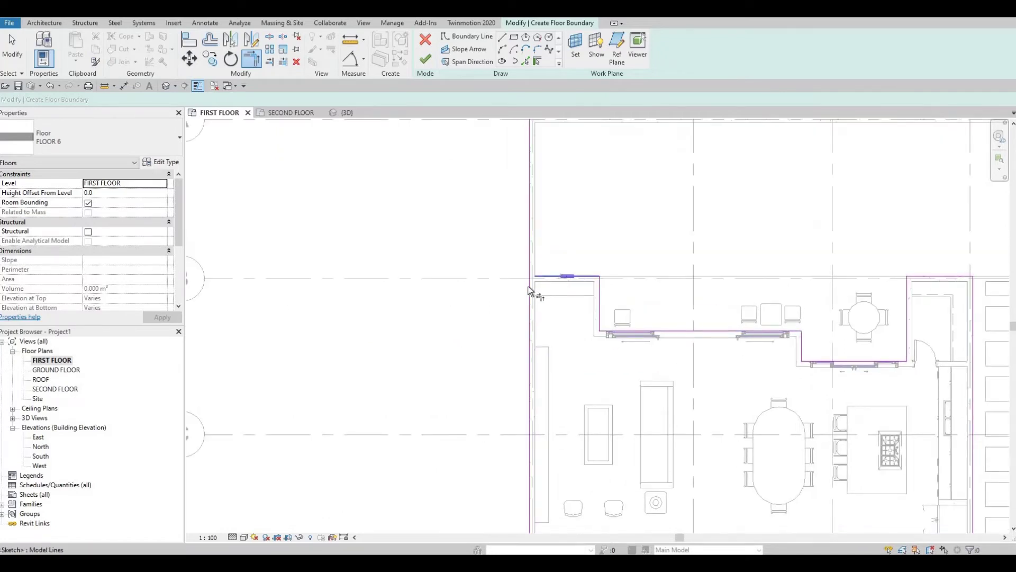
pyautogui.click(528, 286)
# - Finish the FLOOR 6 boundary sketch and leave the floor command
pyautogui.moveTo(642, 336); pyautogui.dragTo(642, 301, button='middle')
pyautogui.scroll(-2, 641, 300)
pyautogui.moveTo(712, 442); pyautogui.dragTo(694, 338, button='middle')
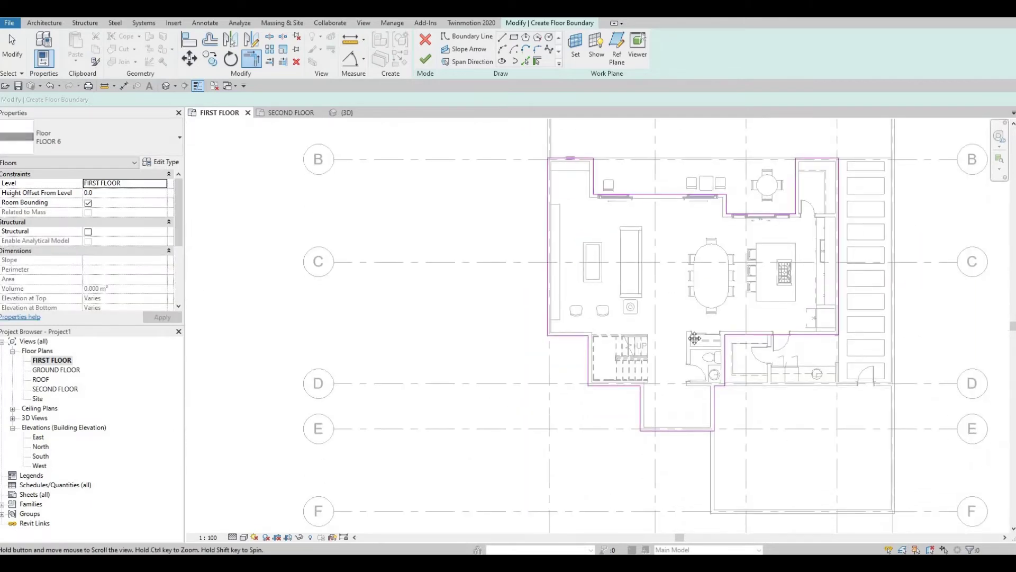
pyautogui.moveTo(777, 291); pyautogui.dragTo(747, 291, button='middle')
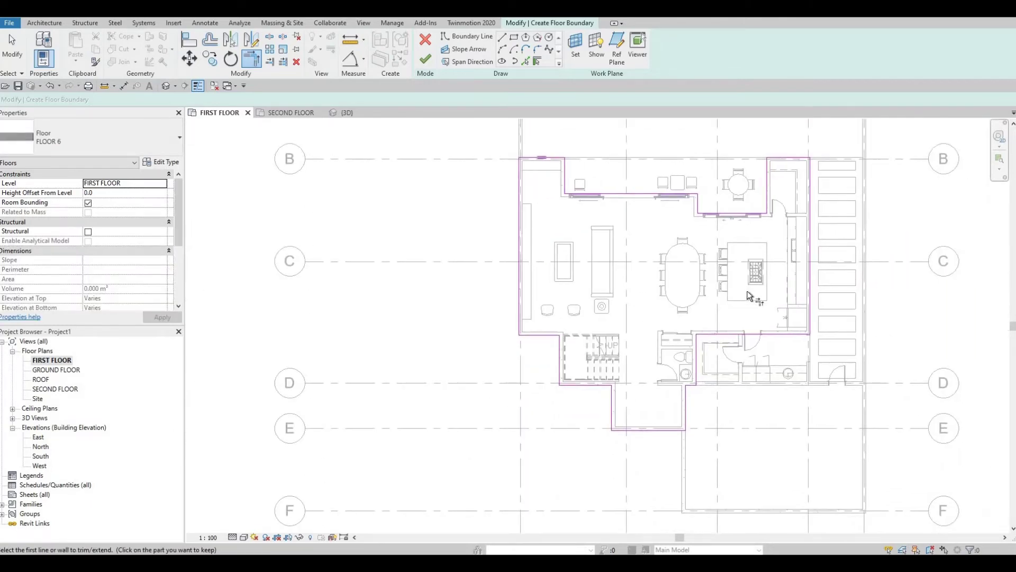
pyautogui.click(425, 59)
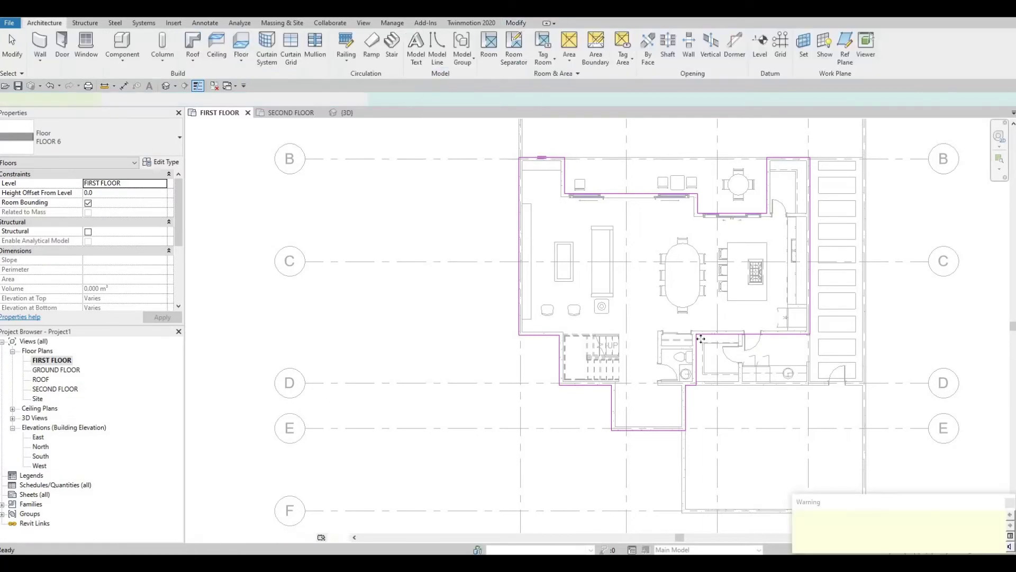
pyautogui.moveTo(698, 352); pyautogui.dragTo(699, 343, button='middle')
pyautogui.press('Escape')
pyautogui.press('Escape')
pyautogui.scroll(2, 698, 343)
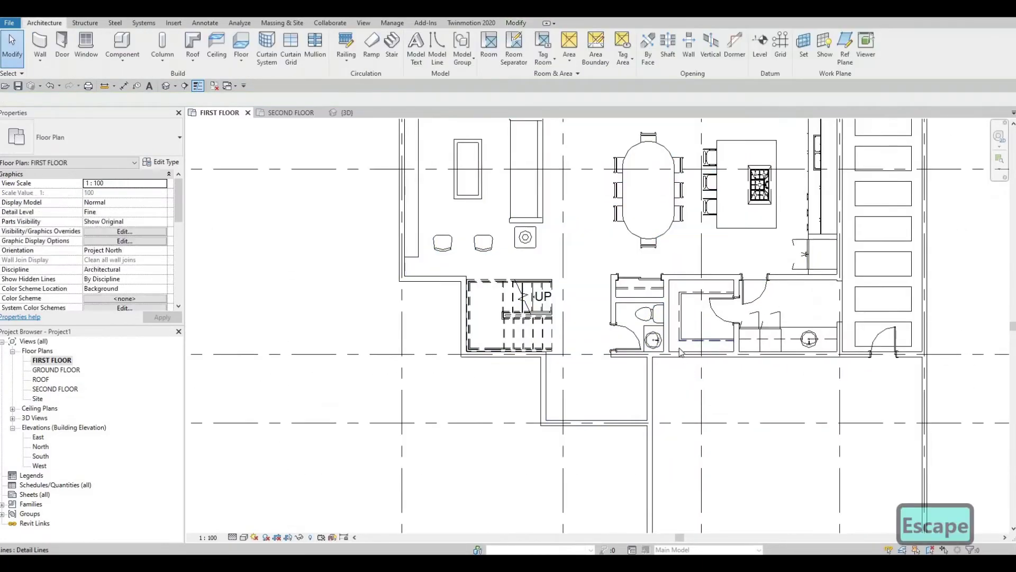
pyautogui.scroll(1, 876, 317)
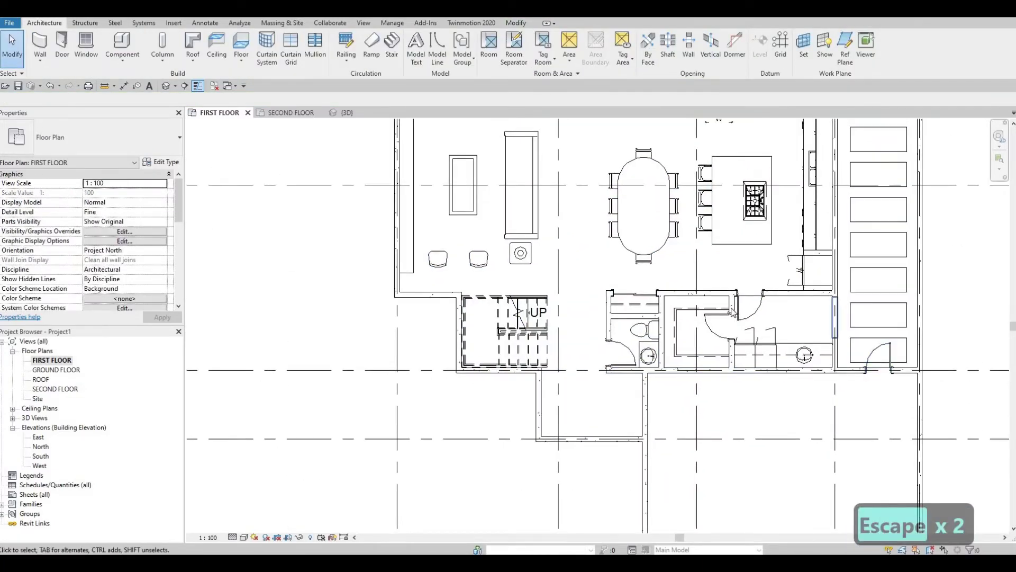
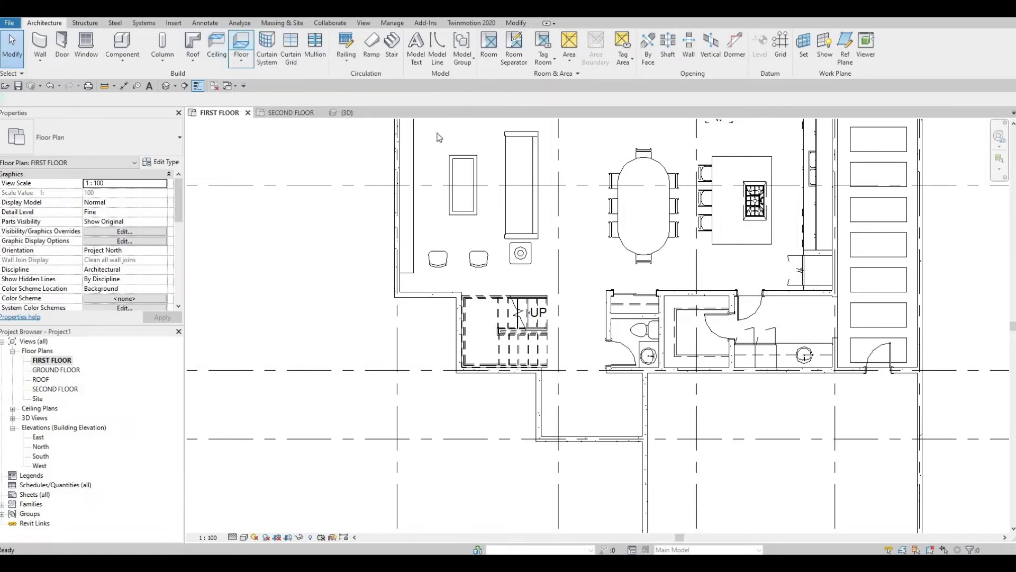
# - Start a new floor with a duplicated type named FLOOR 7 and set its structure layer material to Concrete, Block pattern formwork
pyautogui.click(241, 43)
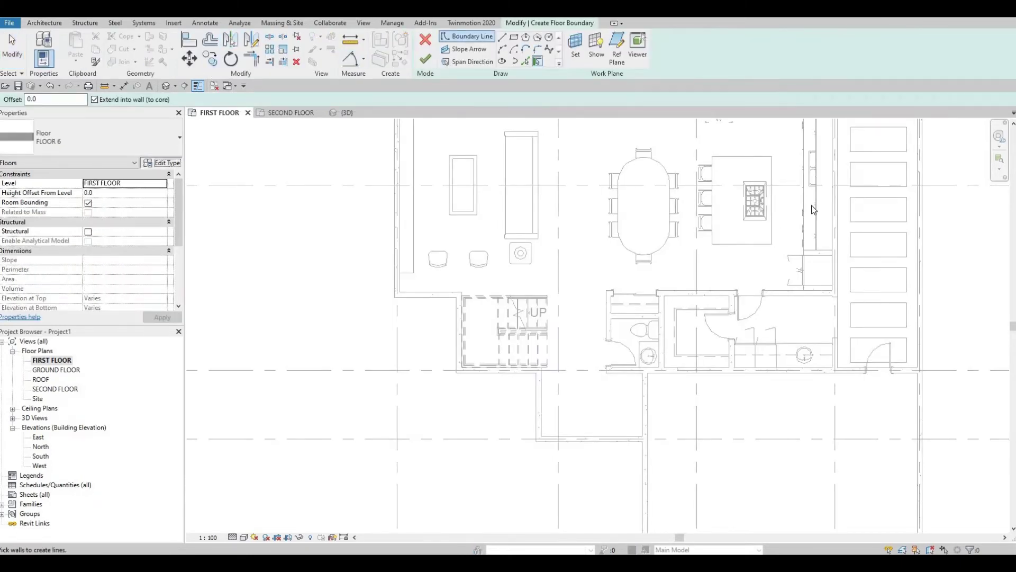
pyautogui.click(744, 354)
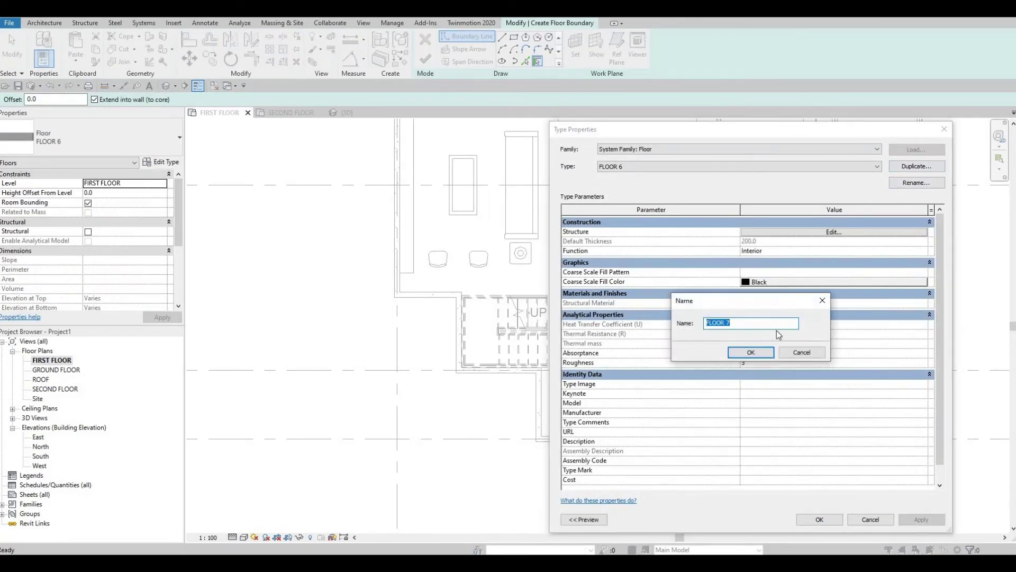
pyautogui.click(765, 232)
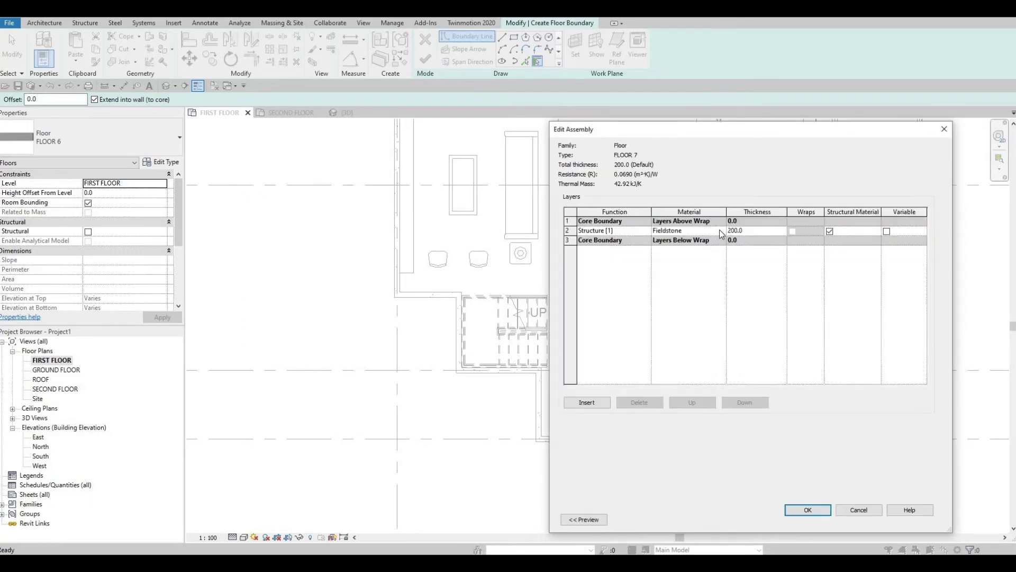
pyautogui.click(722, 230)
pyautogui.scroll(-3, 342, 286)
pyautogui.click(318, 334)
pyautogui.click(323, 355)
pyautogui.click(342, 387)
pyautogui.moveTo(533, 375)
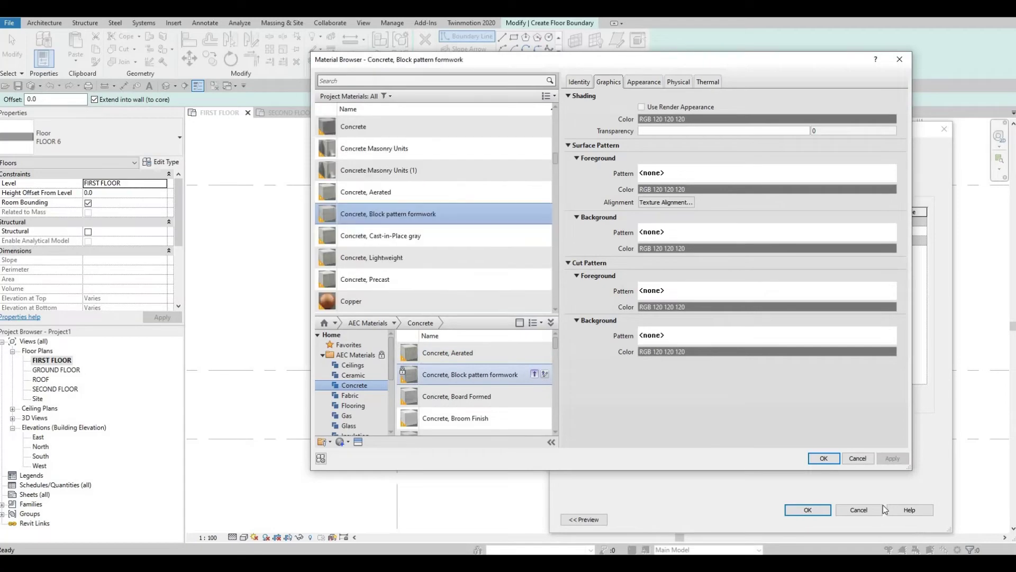
pyautogui.click(824, 459)
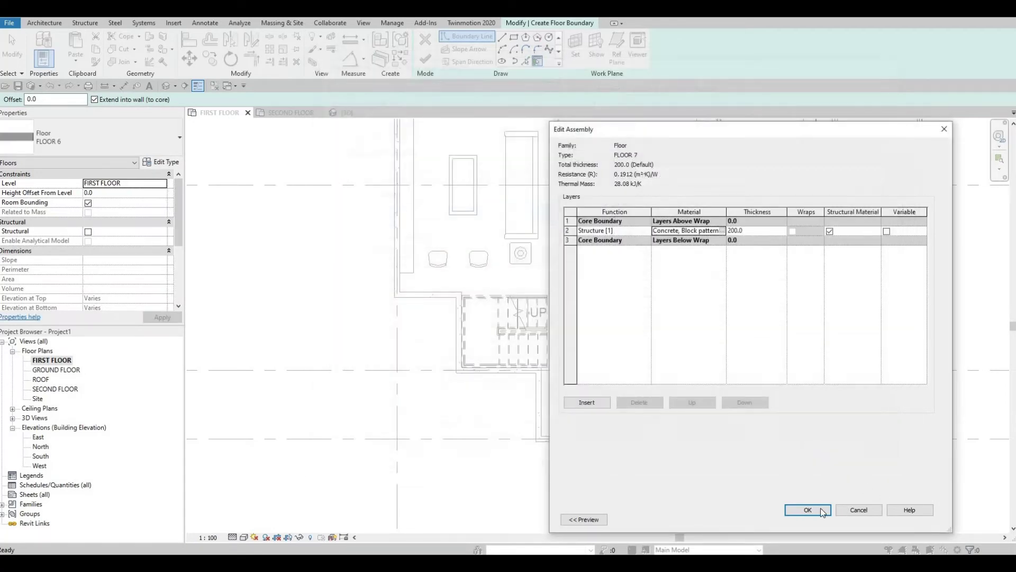
pyautogui.click(822, 513)
pyautogui.press('Return')
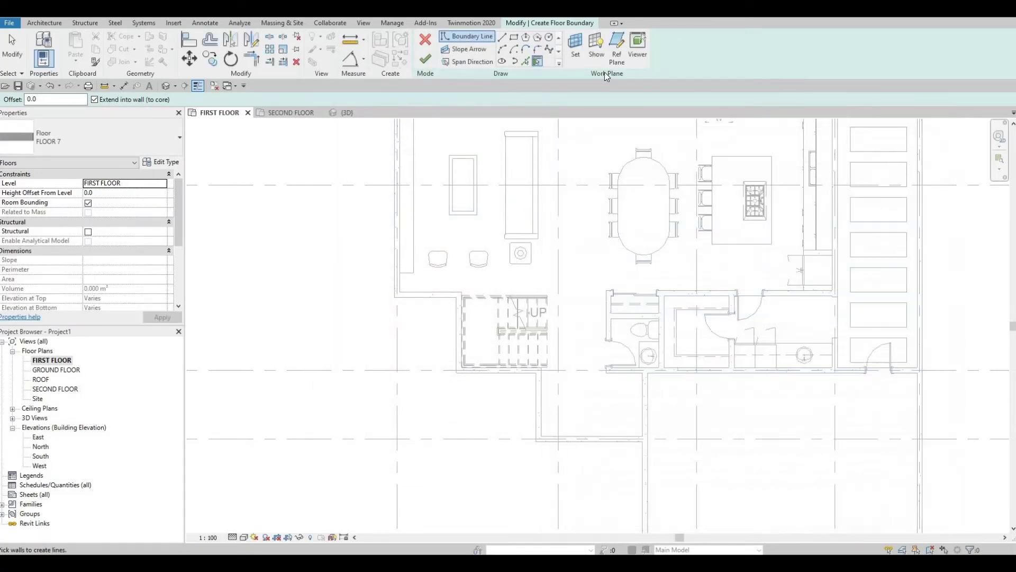
# - Sketch a rectangular boundary around the laundry room and adjoining closet below the kitchen, and finish the FLOOR 7 floor
pyautogui.click(513, 37)
pyautogui.scroll(3, 708, 300)
pyautogui.scroll(1, 612, 291)
pyautogui.click(609, 291)
pyautogui.moveTo(895, 390); pyautogui.dragTo(732, 335, button='middle')
pyautogui.moveTo(829, 381); pyautogui.dragTo(728, 320, button='middle')
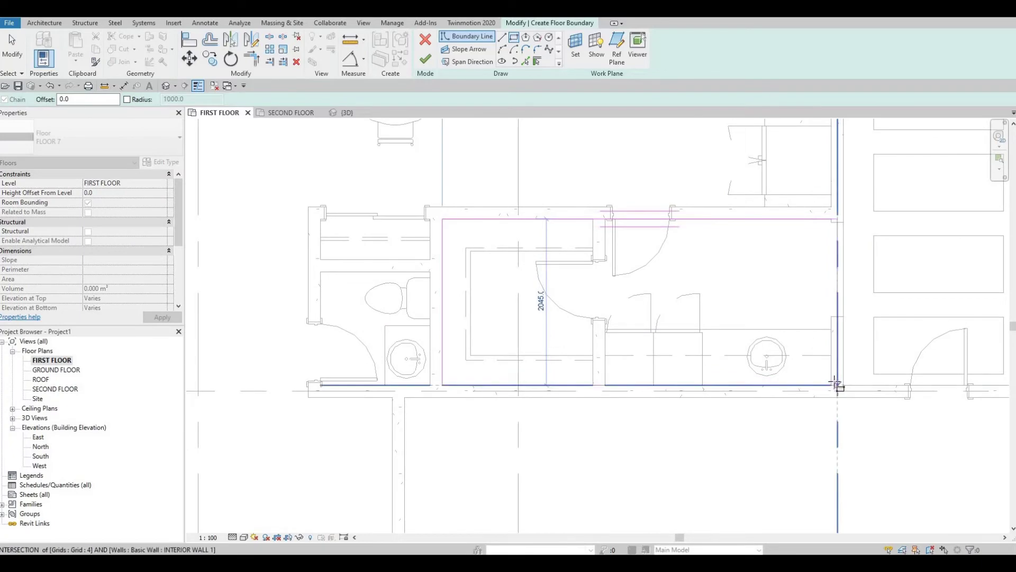
pyautogui.click(844, 381)
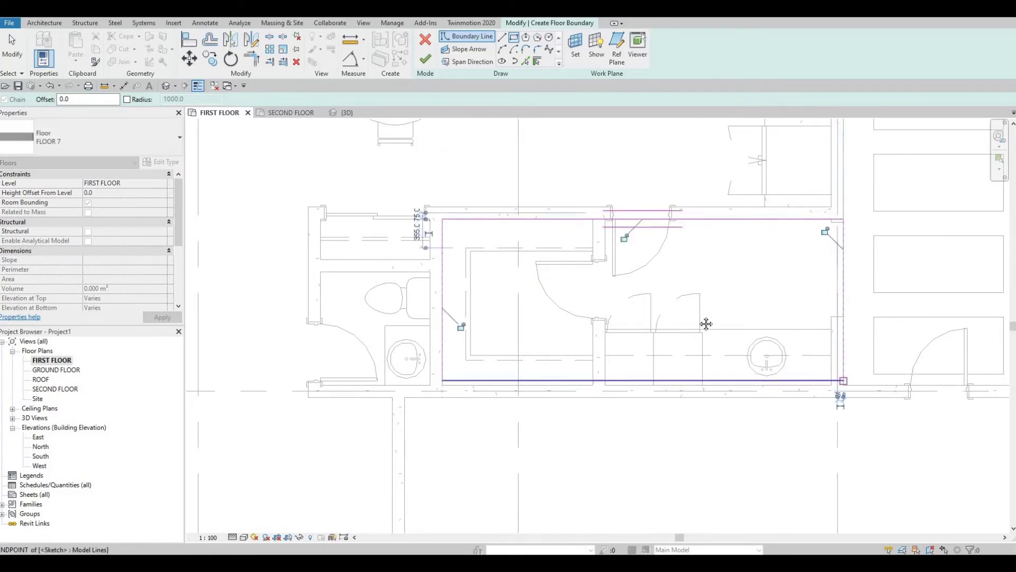
pyautogui.press('Escape')
pyautogui.moveTo(674, 301); pyautogui.dragTo(740, 317, button='middle')
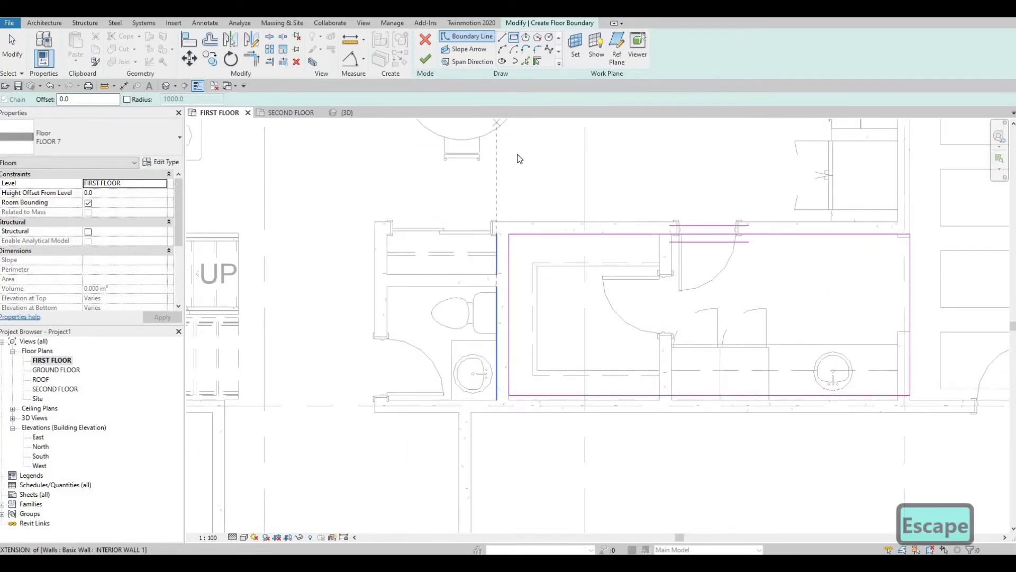
pyautogui.click(425, 58)
pyautogui.scroll(-4, 609, 227)
pyautogui.moveTo(609, 226); pyautogui.dragTo(630, 297, button='middle')
pyautogui.press('Escape')
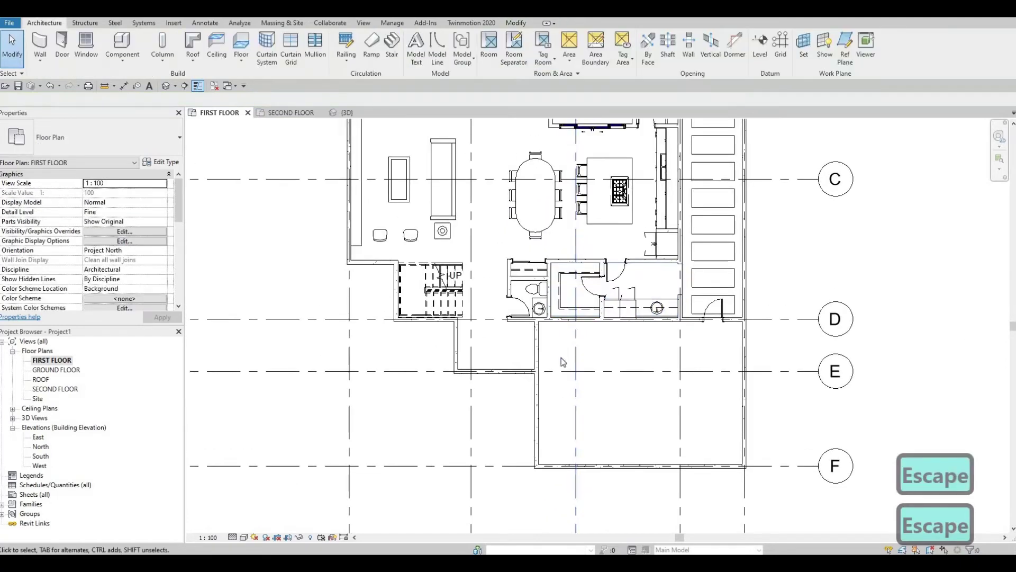
pyautogui.press('Escape')
# - Select the large floor between grids D and F to check its type and extent, and examine the plan around the entrance and bathroom
pyautogui.scroll(-3, 598, 226)
pyautogui.press('Tab')
pyautogui.press('Tab')
pyautogui.press('Tab')
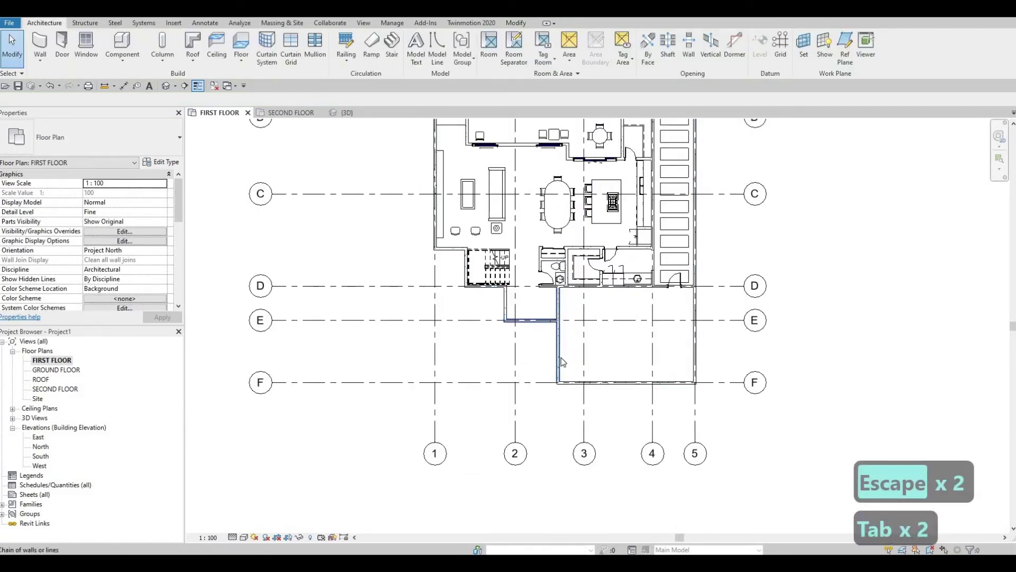
pyautogui.click(557, 300)
pyautogui.scroll(5, 549, 331)
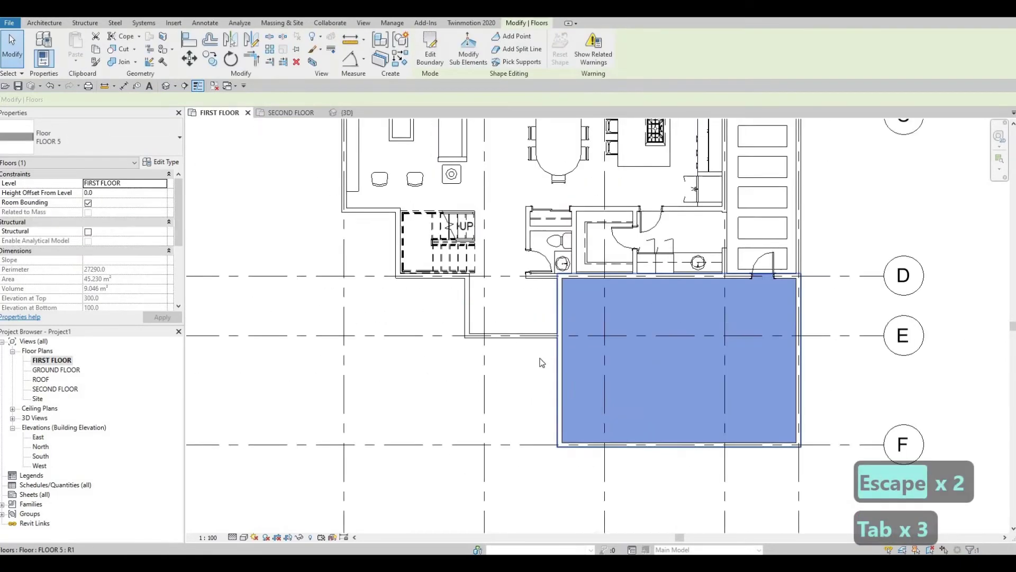
pyautogui.scroll(1, 547, 305)
pyautogui.moveTo(548, 305); pyautogui.dragTo(606, 284, button='middle')
pyautogui.press('Escape')
pyautogui.press('Escape')
pyautogui.scroll(-3, 585, 286)
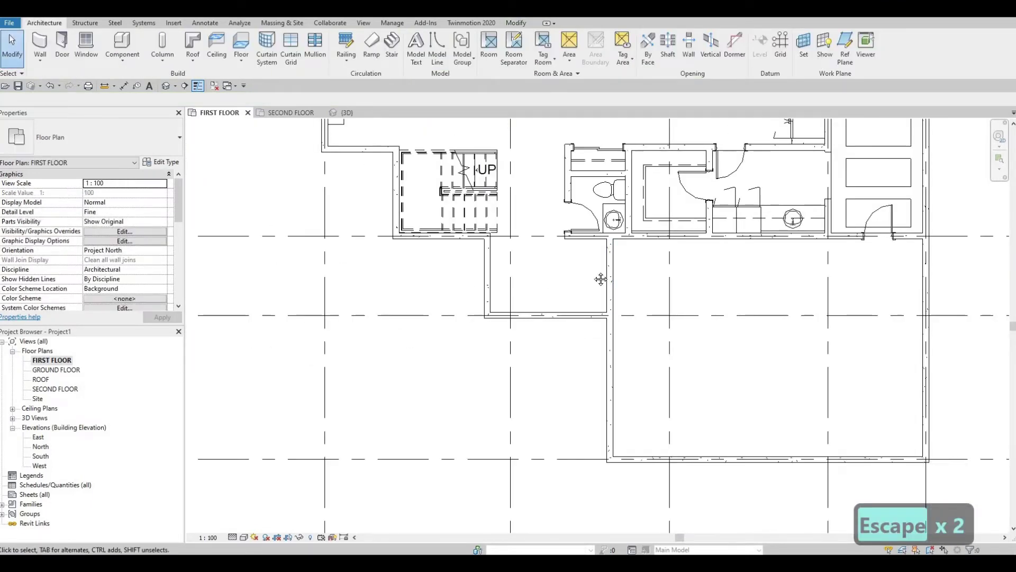
pyautogui.moveTo(628, 290); pyautogui.dragTo(620, 304, button='middle')
pyautogui.scroll(1, 621, 302)
pyautogui.press('Escape')
pyautogui.press('Escape')
pyautogui.moveTo(700, 312); pyautogui.dragTo(698, 322, button='middle')
pyautogui.scroll(-5, 587, 280)
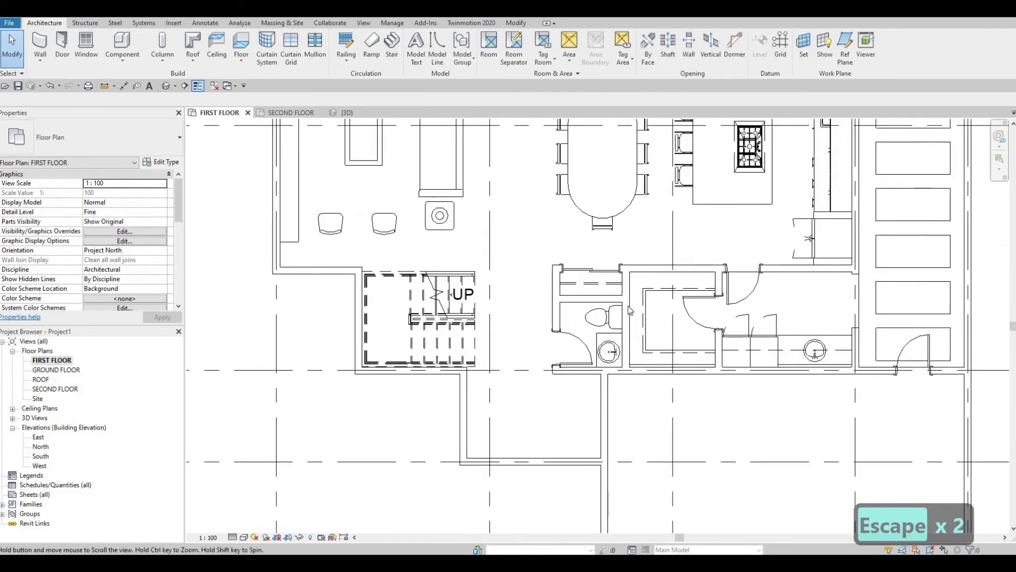
pyautogui.scroll(-1, 587, 281)
pyautogui.press('Escape')
# - Open the 3D view and examine the first-floor floors from above
pyautogui.moveTo(586, 280); pyautogui.dragTo(603, 367, button='middle')
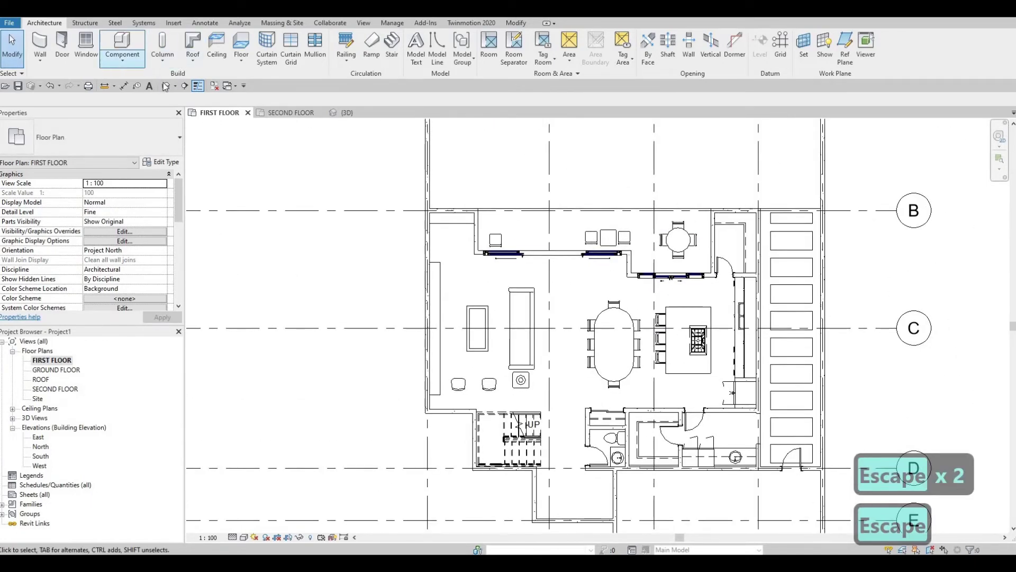
pyautogui.moveTo(570, 471); pyautogui.dragTo(649, 249, button='middle')
pyautogui.scroll(-3, 646, 249)
pyautogui.keyDown('shift'); pyautogui.moveTo(588, 273); pyautogui.dragTo(348, 209, button='middle'); pyautogui.keyUp('shift')
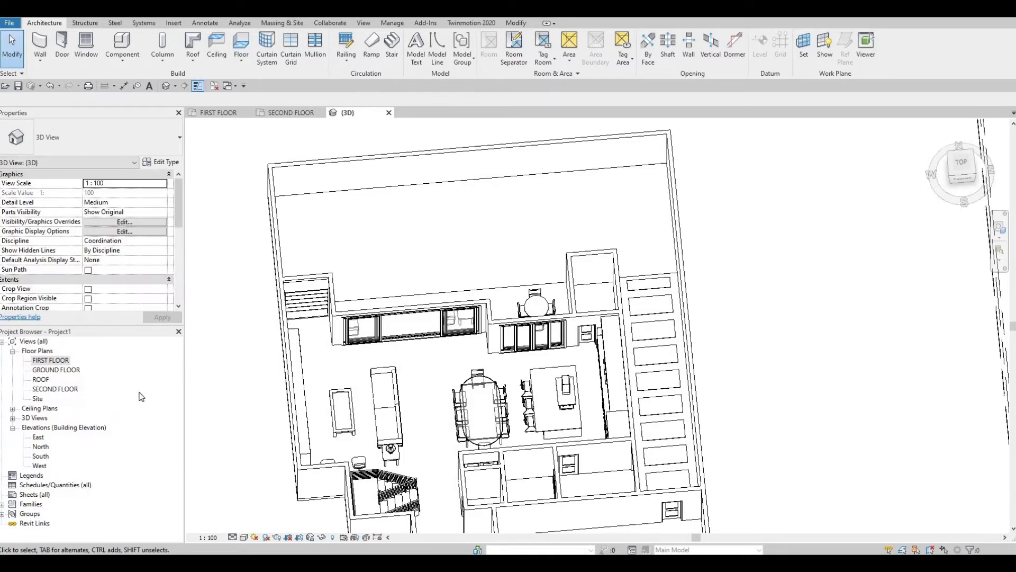
# - Return to the FIRST FLOOR plan and open the boundary of the FLOOR 1 floor between grids A and B for editing
pyautogui.doubleClick(51, 360)
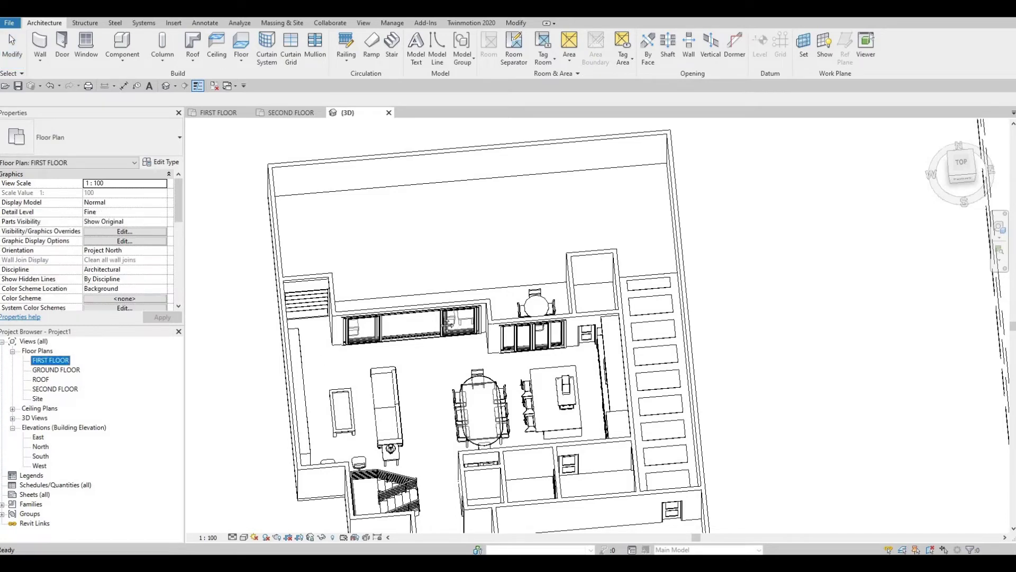
pyautogui.scroll(-2, 419, 317)
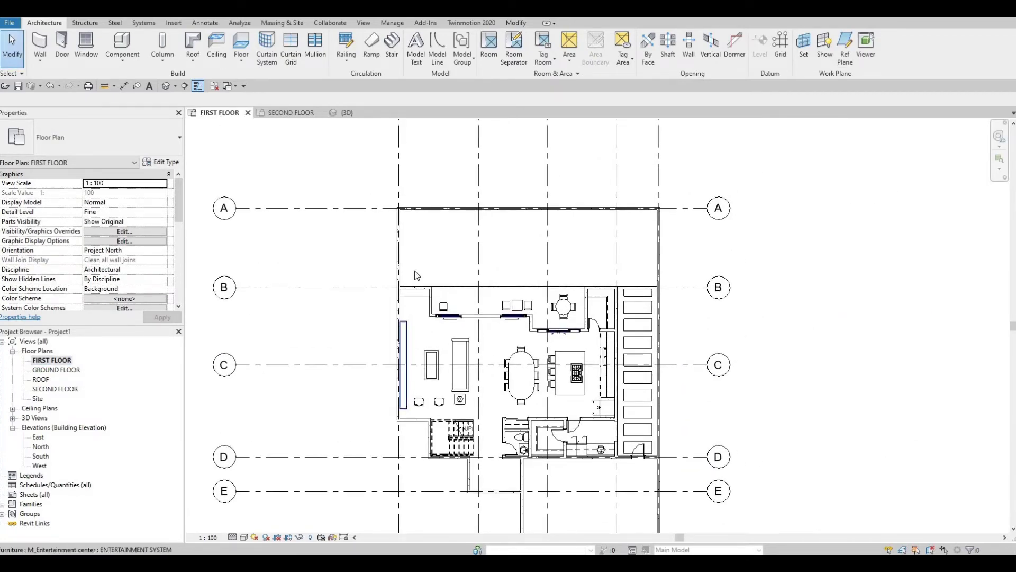
pyautogui.scroll(2, 418, 358)
pyautogui.moveTo(438, 426); pyautogui.dragTo(446, 345, button='middle')
pyautogui.moveTo(483, 286); pyautogui.dragTo(517, 427, button='middle')
pyautogui.moveTo(528, 379); pyautogui.dragTo(520, 415, button='middle')
pyautogui.press('F1')
pyautogui.press('F1')
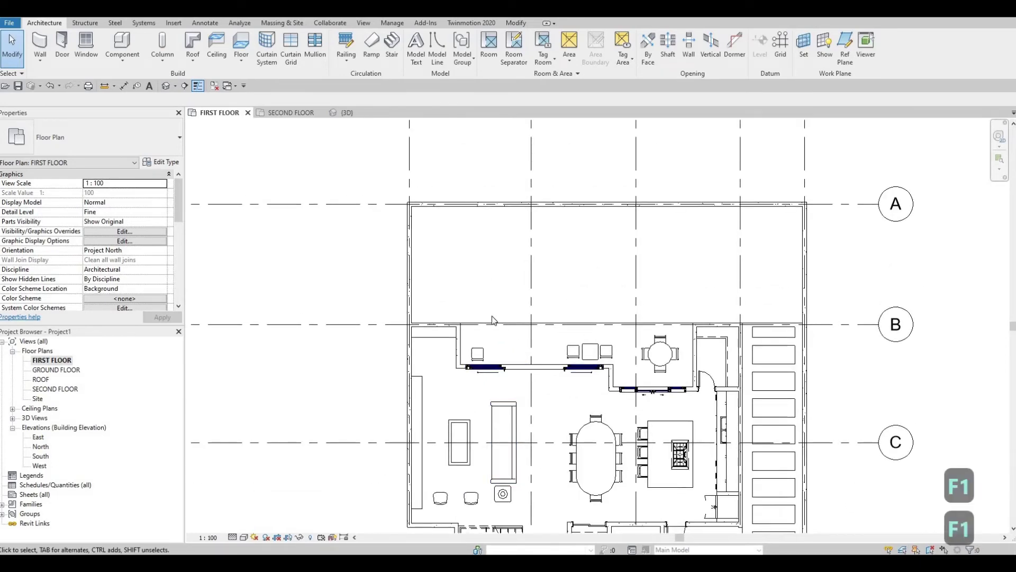
pyautogui.press('Tab')
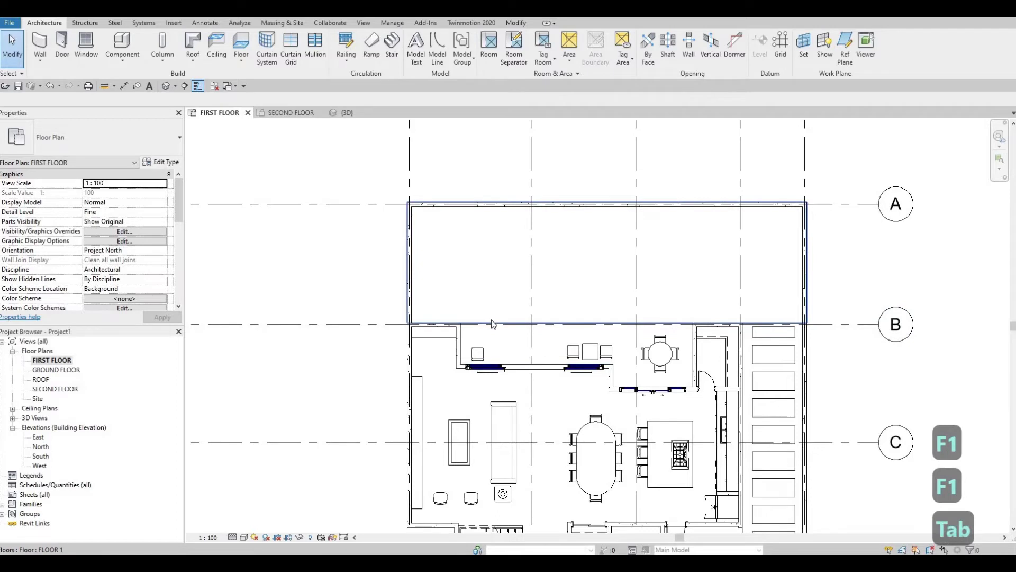
pyautogui.click(491, 324)
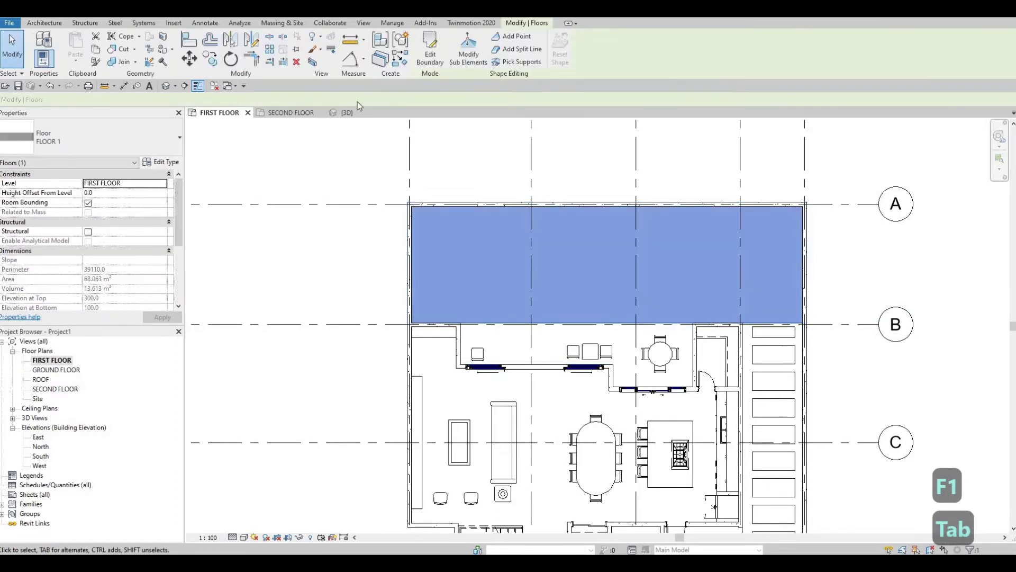
pyautogui.click(437, 66)
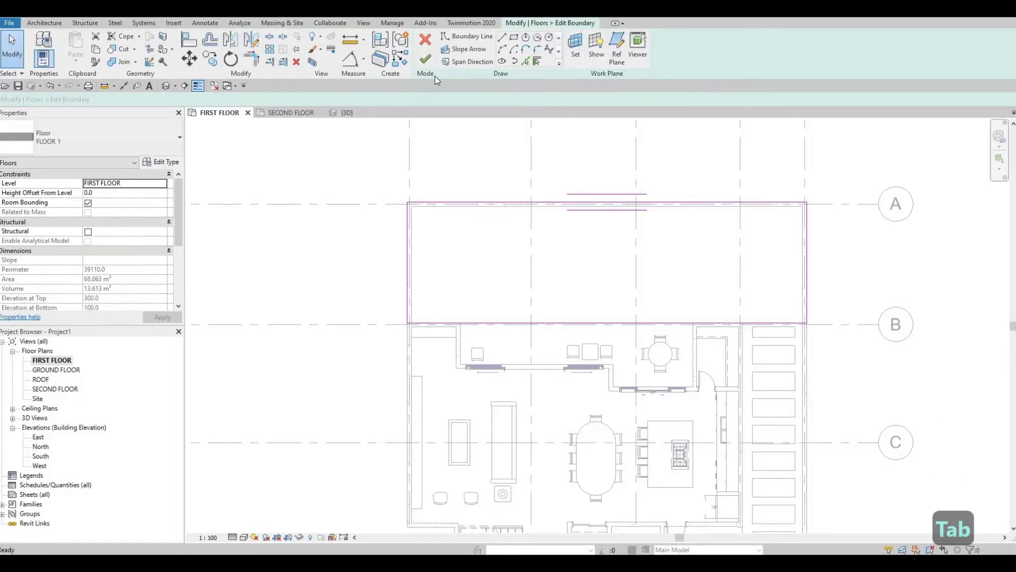
# - Sketch a rectangular opening about 8100 mm long inside the FLOOR 1 boundary between grids A and B
pyautogui.click(514, 38)
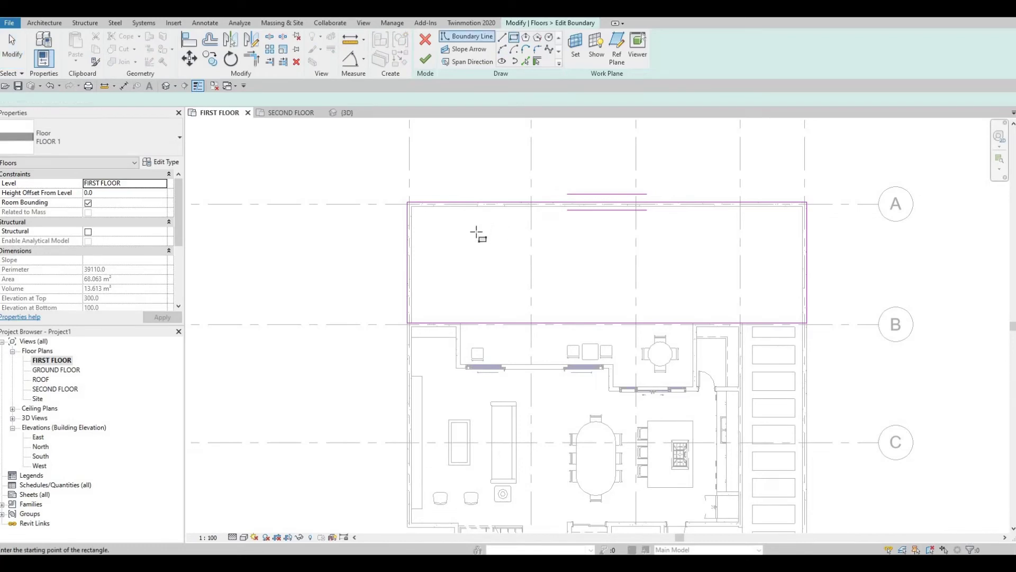
pyautogui.click(478, 233)
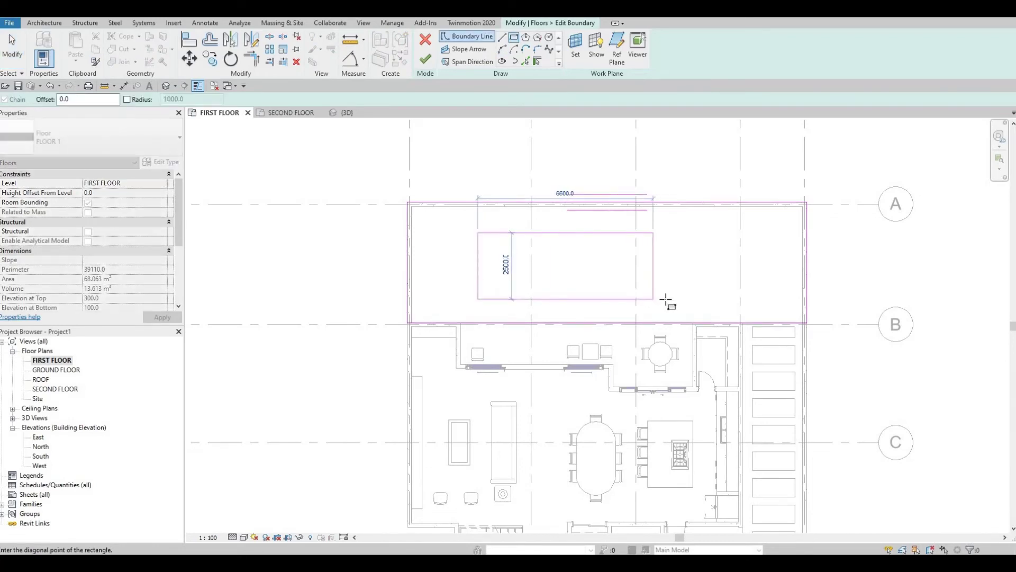
pyautogui.click(693, 304)
pyautogui.press('Escape')
pyautogui.press('Escape')
pyautogui.press('Escape')
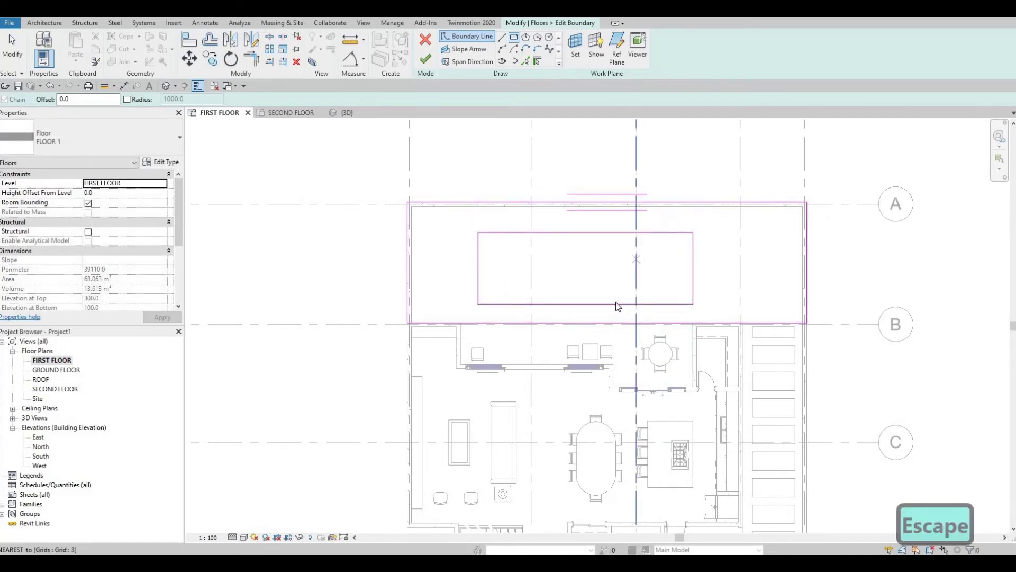
# - Nudge the opening's lower and upper edges toward grid A, making the opening about 2860 mm deep
pyautogui.press('Up')
pyautogui.press('Up')
pyautogui.press('Up')
pyautogui.press('Up')
pyautogui.press('Up')
pyautogui.click(607, 232)
pyautogui.press('Up')
pyautogui.press('Up')
pyautogui.press('Up')
pyautogui.press('Up')
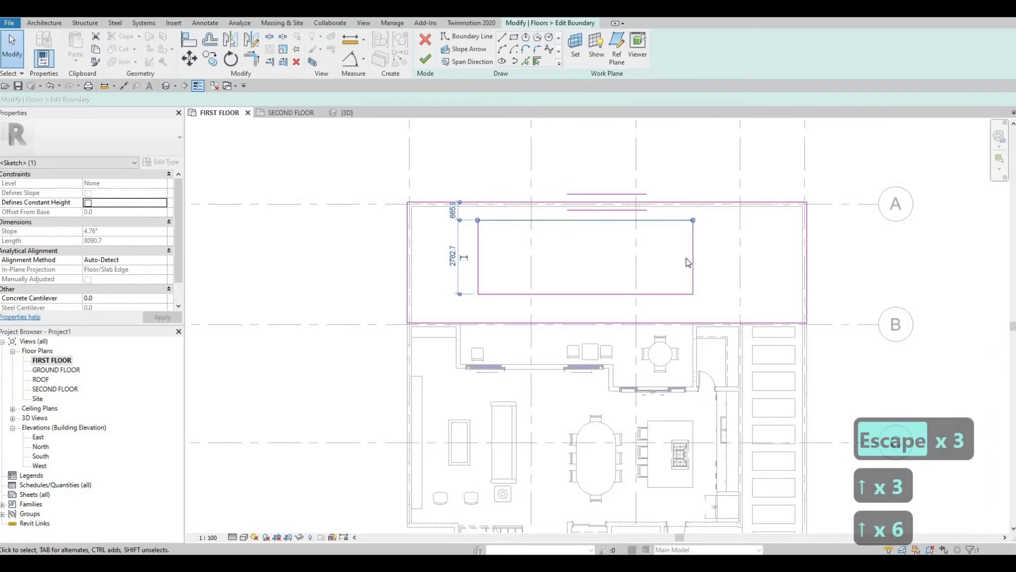
pyautogui.press('Up')
pyautogui.press('Up')
pyautogui.press('Up')
# - Nudge the opening's right edge about 400 mm inward and finish the FLOOR 1 boundary
pyautogui.click(693, 254)
pyautogui.press('Down')
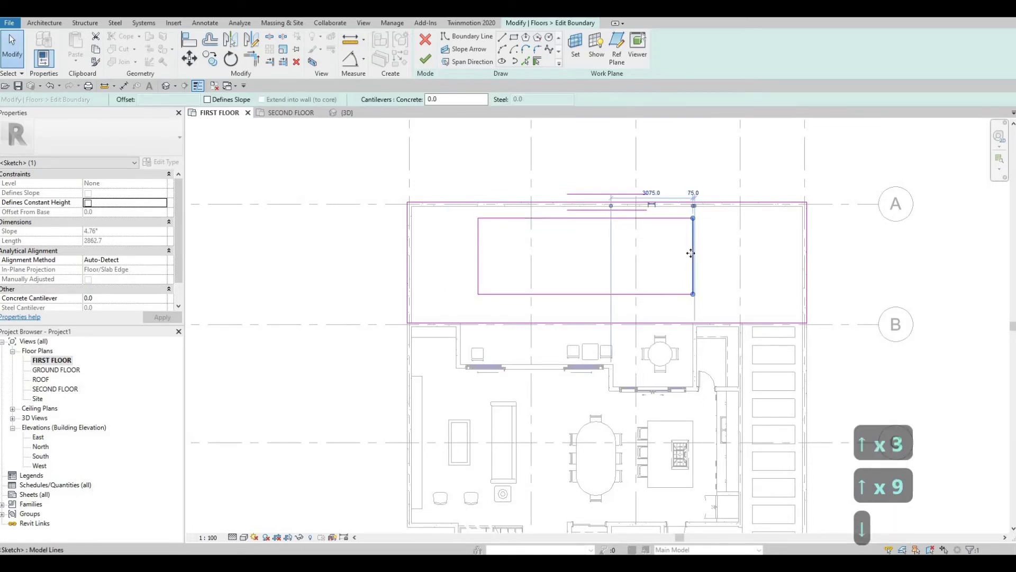
pyautogui.press('Left')
pyautogui.press('Left')
pyautogui.press('Left')
pyautogui.press('Left')
pyautogui.press('Left')
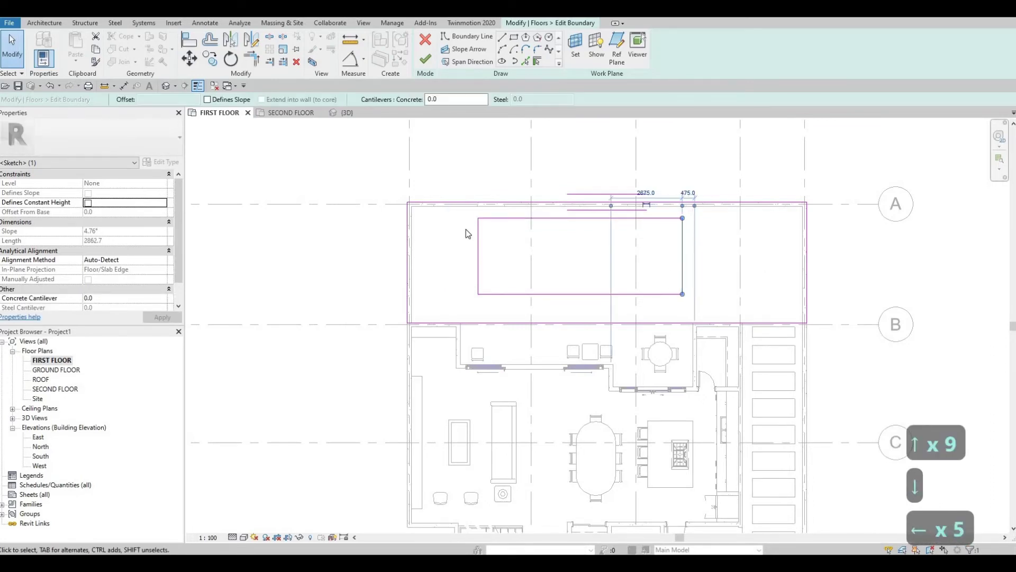
pyautogui.click(425, 59)
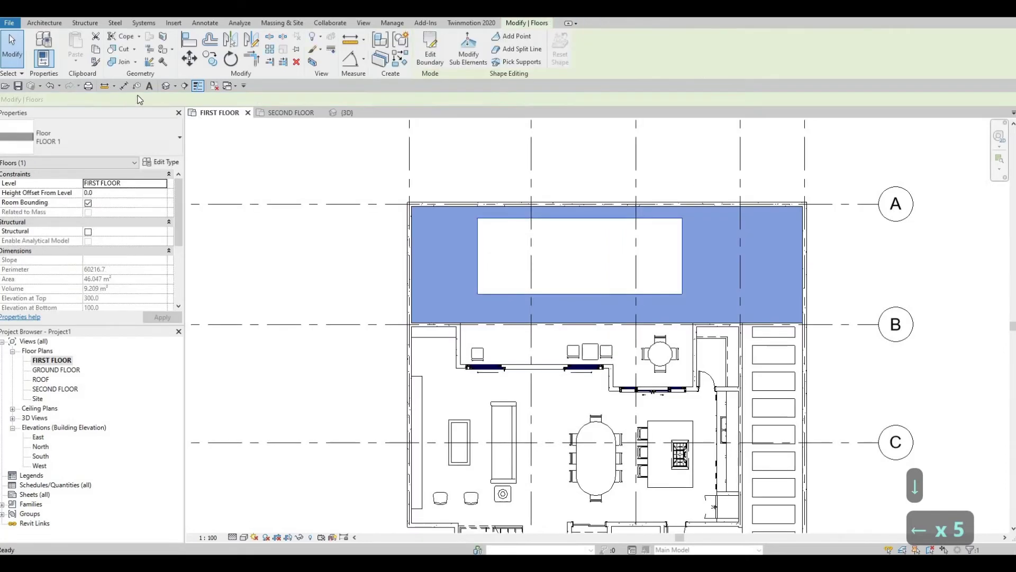
# - Examine the floor opening from above in the 3D view and return to the FIRST FLOOR plan
pyautogui.press('Escape')
pyautogui.click(167, 86)
pyautogui.keyDown('shift'); pyautogui.moveTo(485, 260); pyautogui.dragTo(651, 214, button='middle'); pyautogui.keyUp('shift')
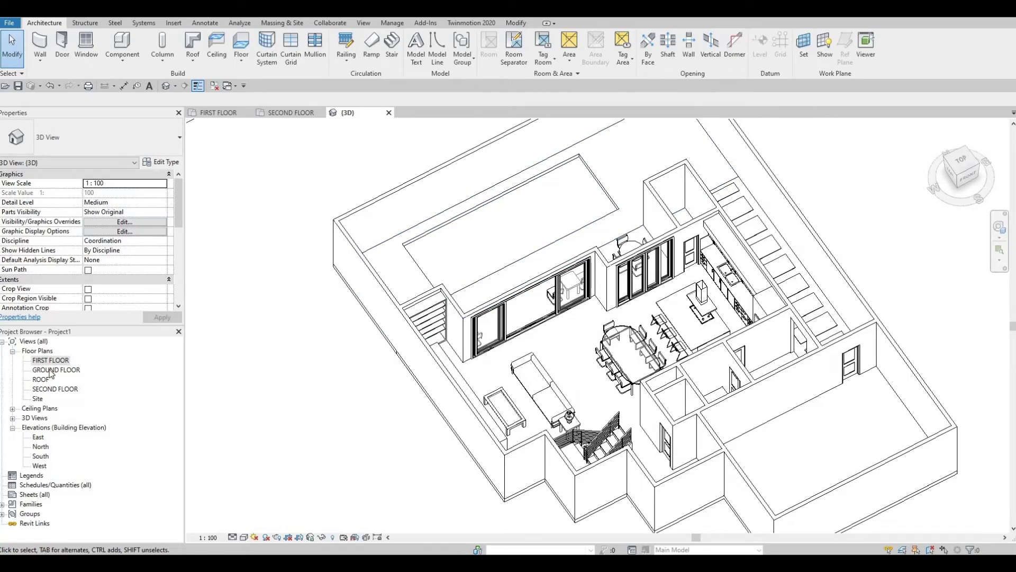
pyautogui.click(219, 113)
pyautogui.moveTo(651, 323); pyautogui.dragTo(589, 346, button='middle')
pyautogui.moveTo(415, 440); pyautogui.dragTo(387, 375, button='middle')
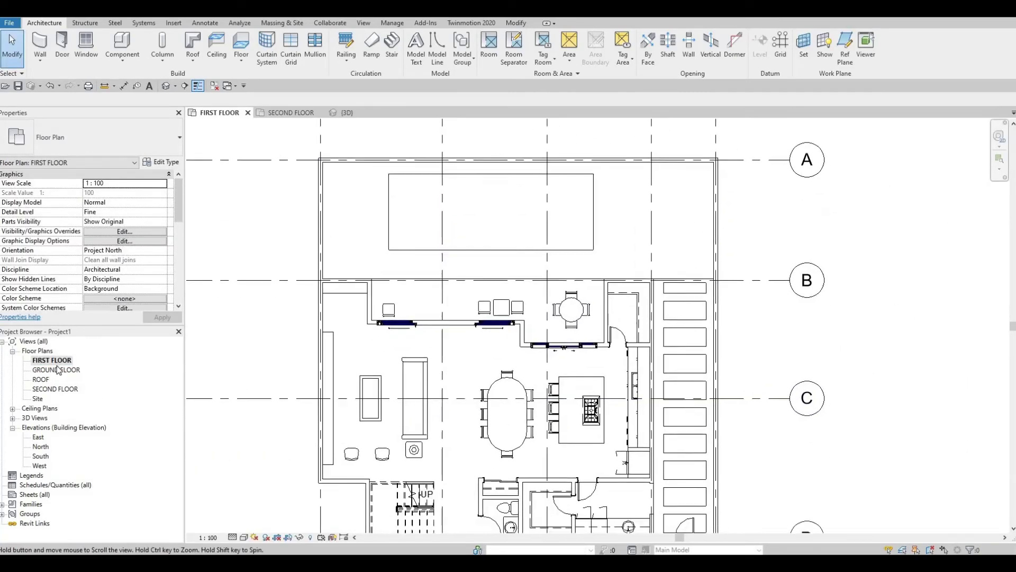
pyautogui.scroll(-1, 370, 344)
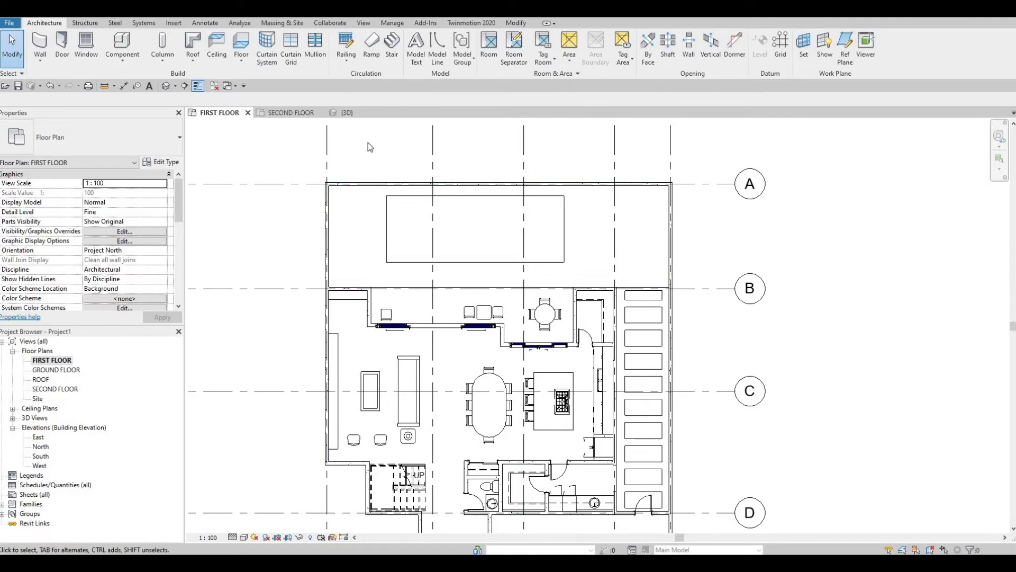
# - Start a new wall and duplicate the INTERIOR WALL 1 type as POOL WALL
pyautogui.click(44, 48)
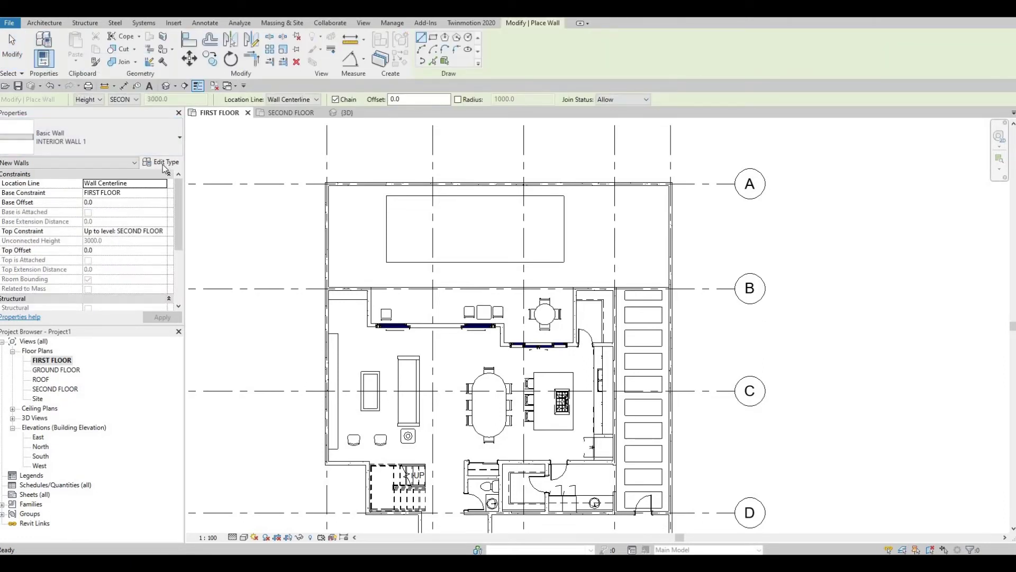
pyautogui.click(903, 169)
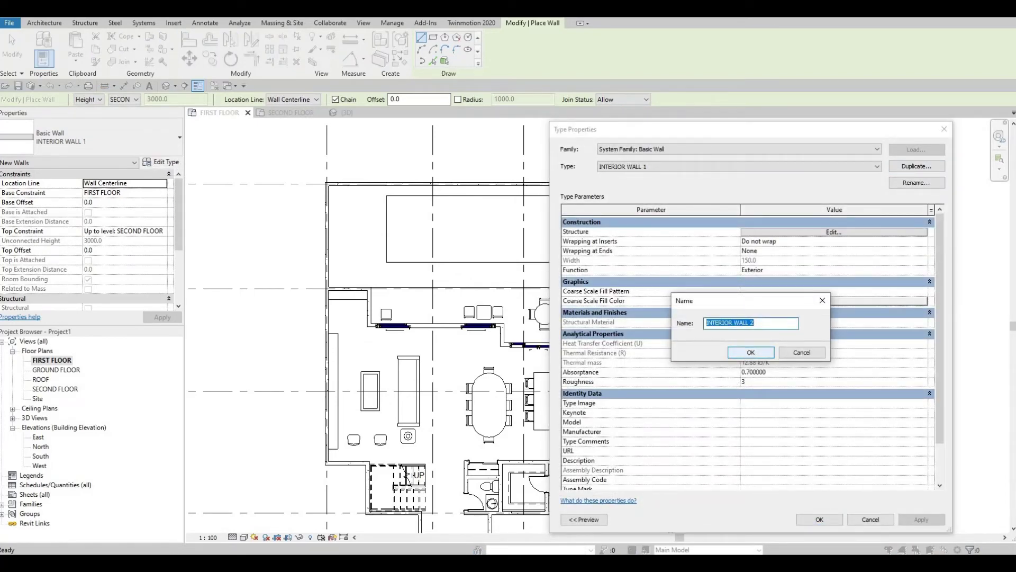
pyautogui.write('POOL WA')
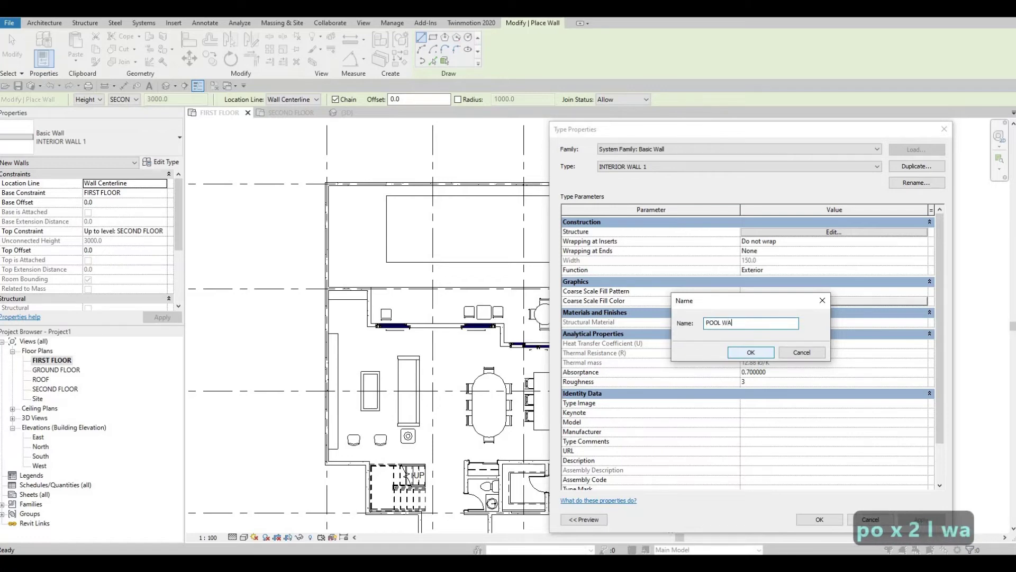
pyautogui.write('LL')
pyautogui.click(750, 352)
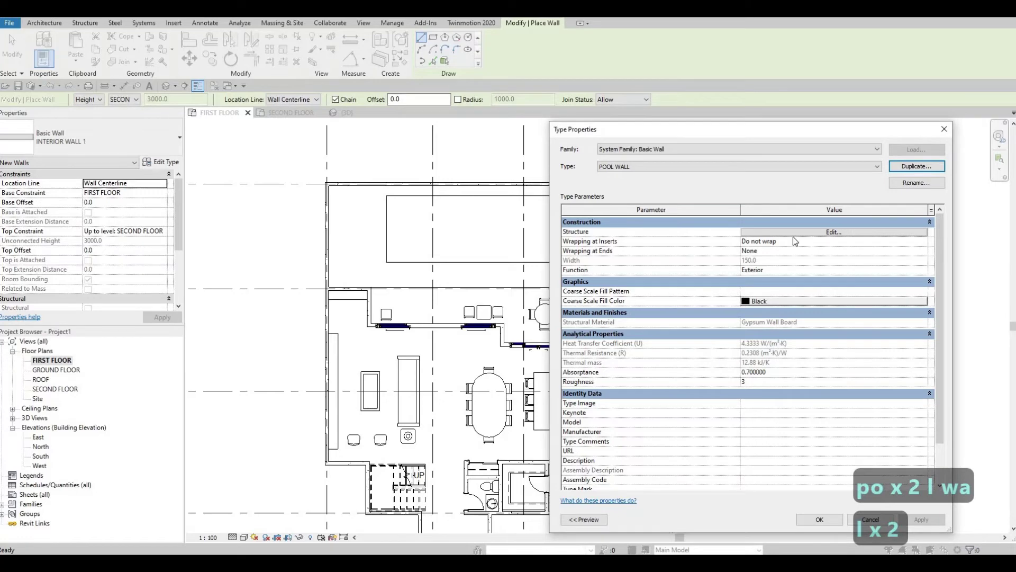
# - Assign the AEC library tile material "Tile, Mosaic, Gray" to the POOL WALL structure layer and accept the type
pyautogui.click(746, 232)
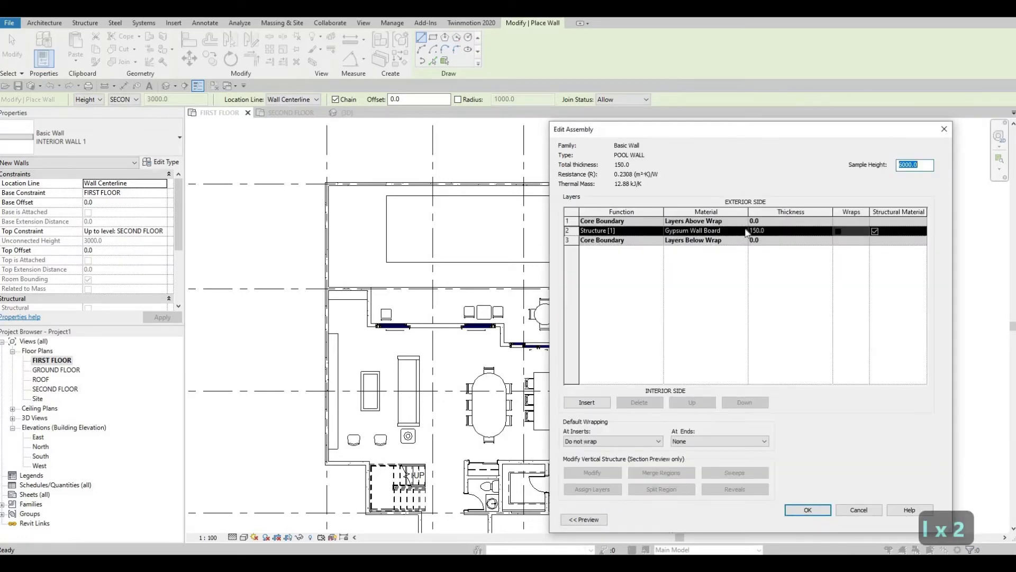
pyautogui.click(745, 231)
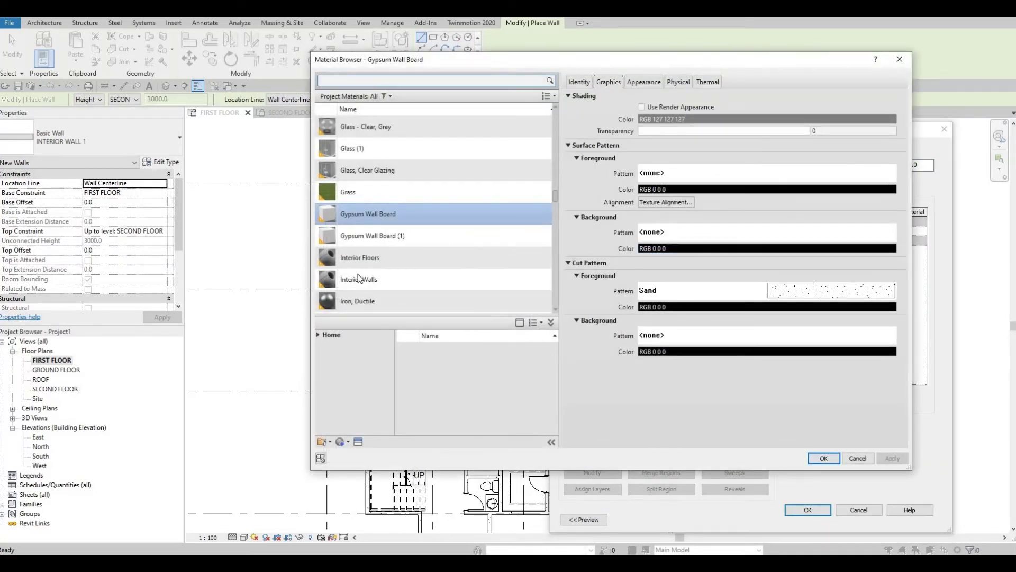
pyautogui.scroll(-5, 363, 281)
pyautogui.scroll(-3, 319, 337)
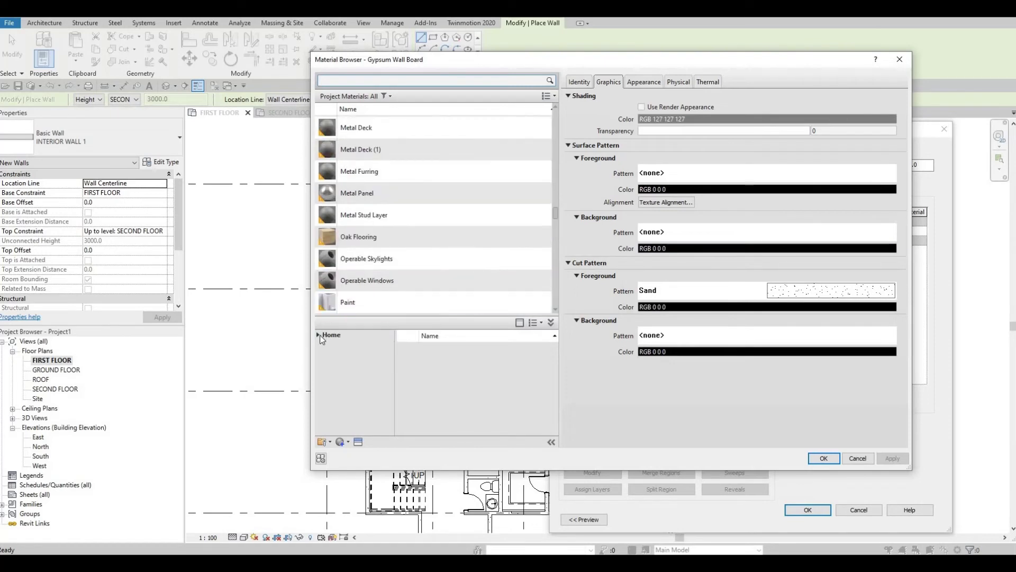
pyautogui.click(322, 354)
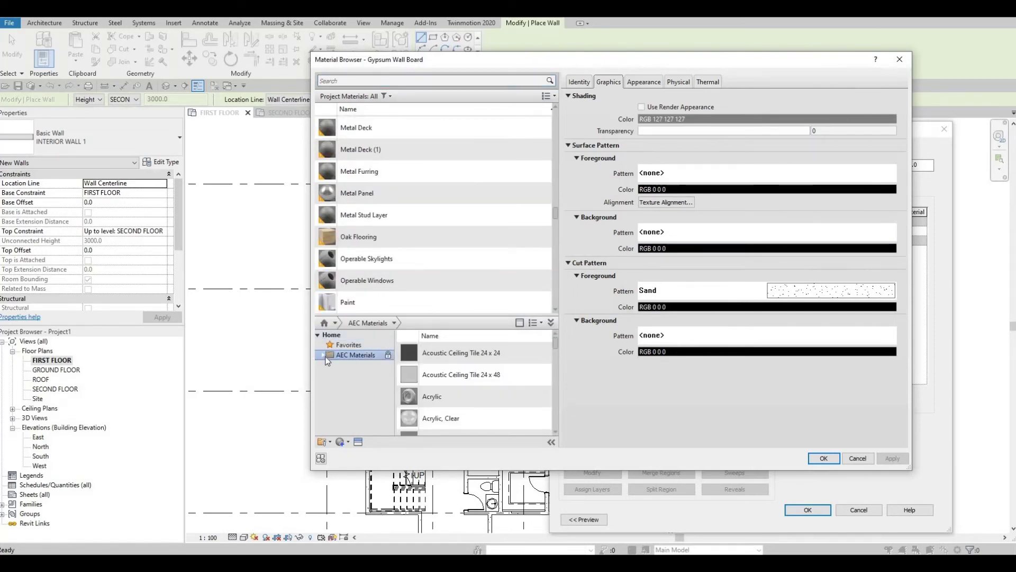
pyautogui.scroll(-2, 365, 402)
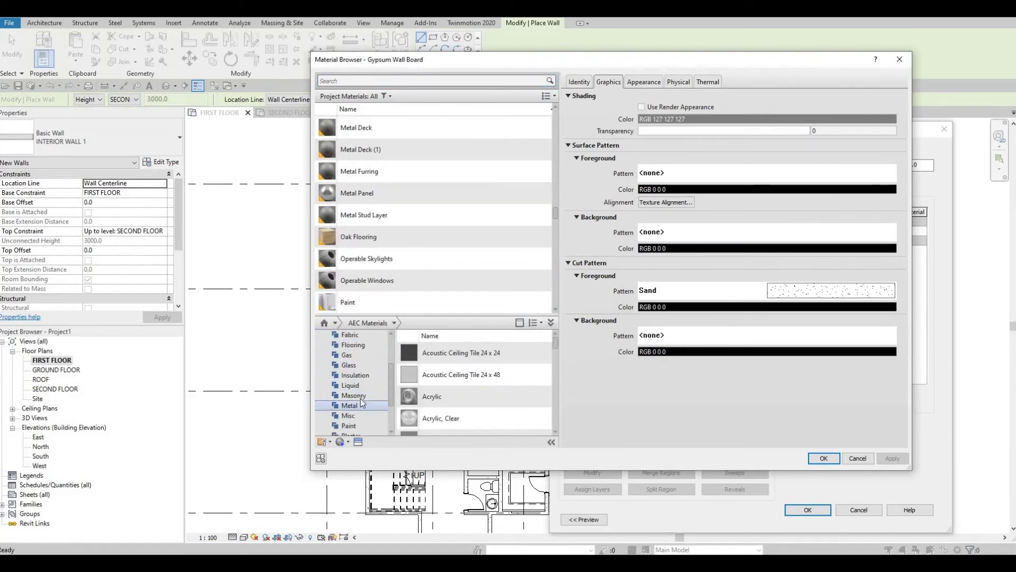
pyautogui.scroll(-2, 358, 409)
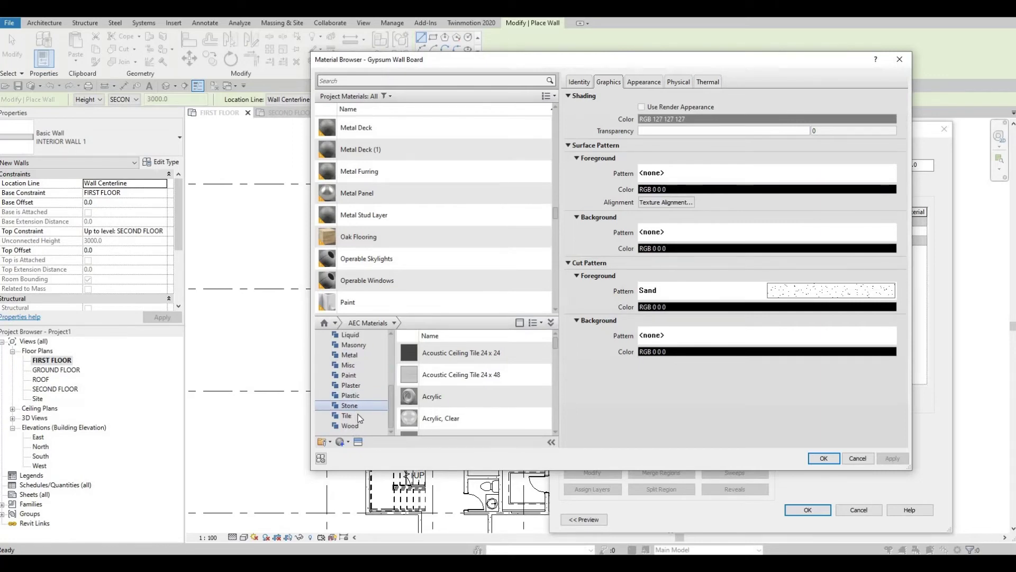
pyautogui.click(348, 415)
pyautogui.scroll(-3, 505, 386)
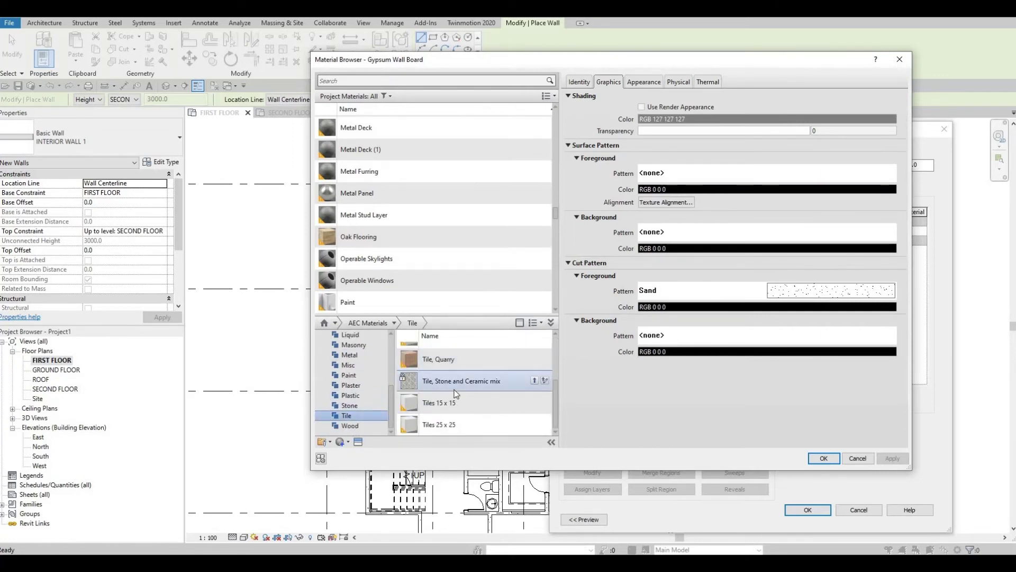
pyautogui.scroll(3, 479, 385)
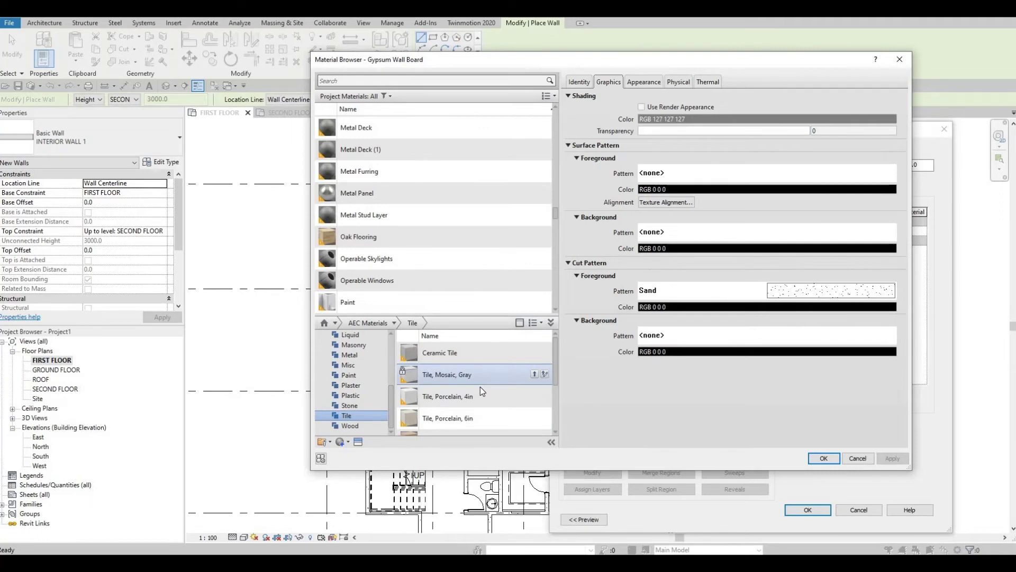
pyautogui.scroll(-2, 480, 386)
pyautogui.scroll(2, 477, 388)
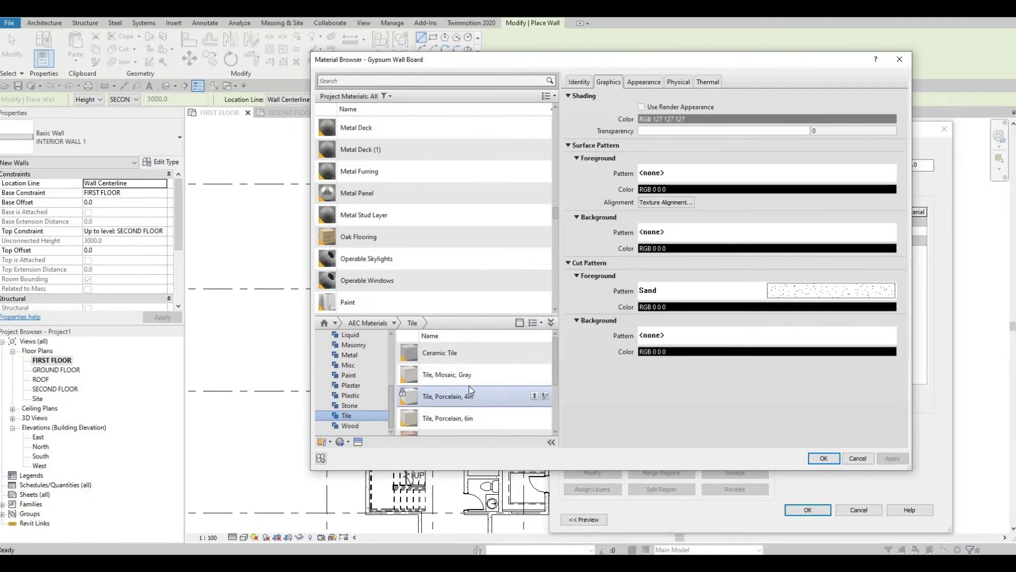
pyautogui.click(534, 374)
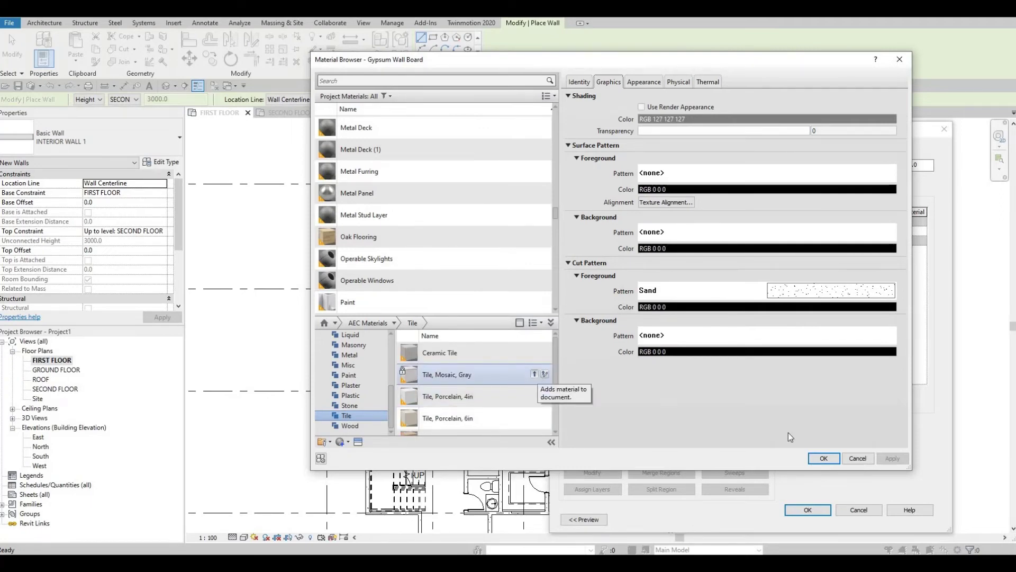
pyautogui.click(827, 459)
pyautogui.click(805, 506)
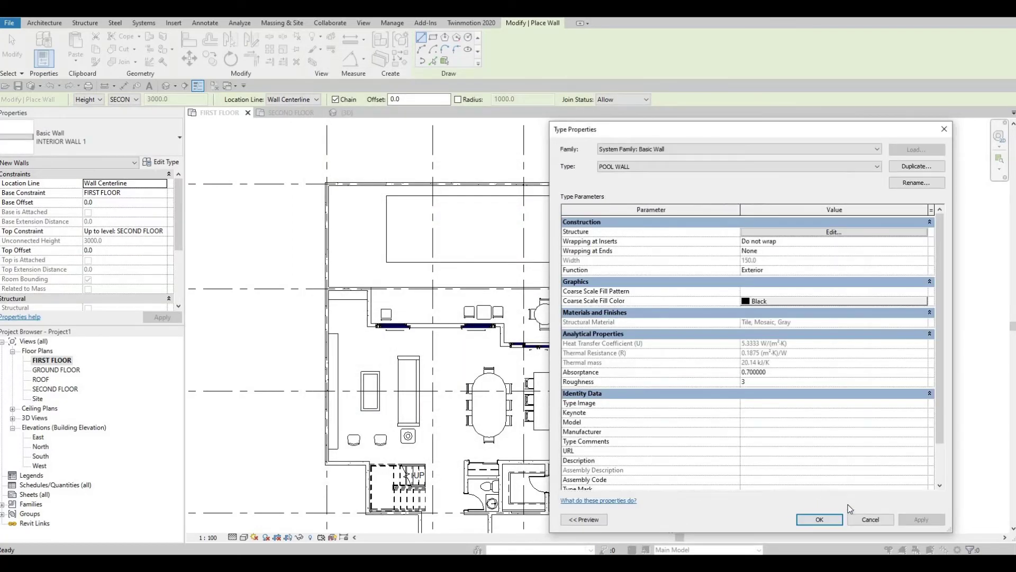
pyautogui.press('Return')
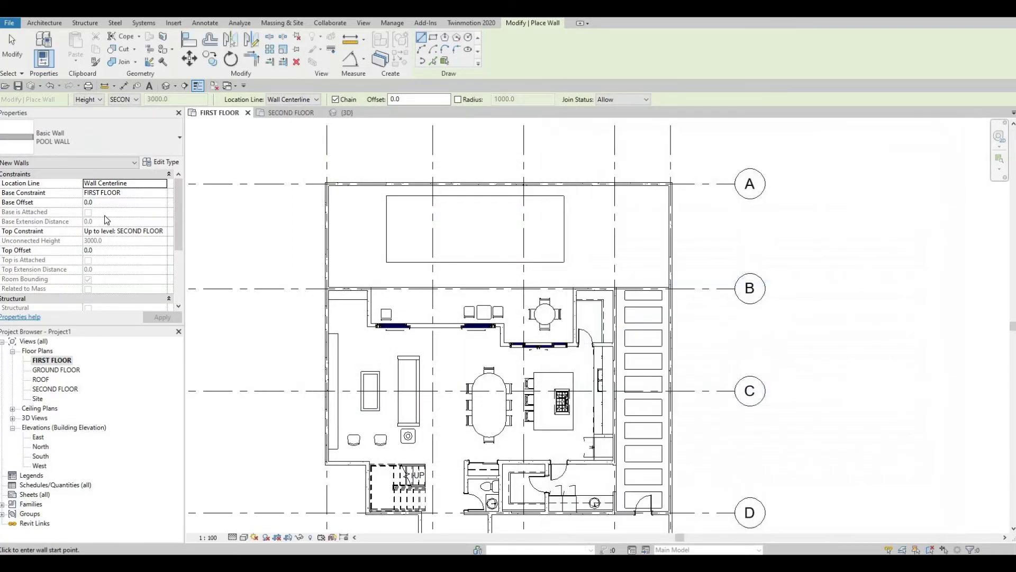
# - Try to set the new wall's base constraint to GROUND FLOOR and its top constraint to FIRST FLOOR
pyautogui.click(157, 193)
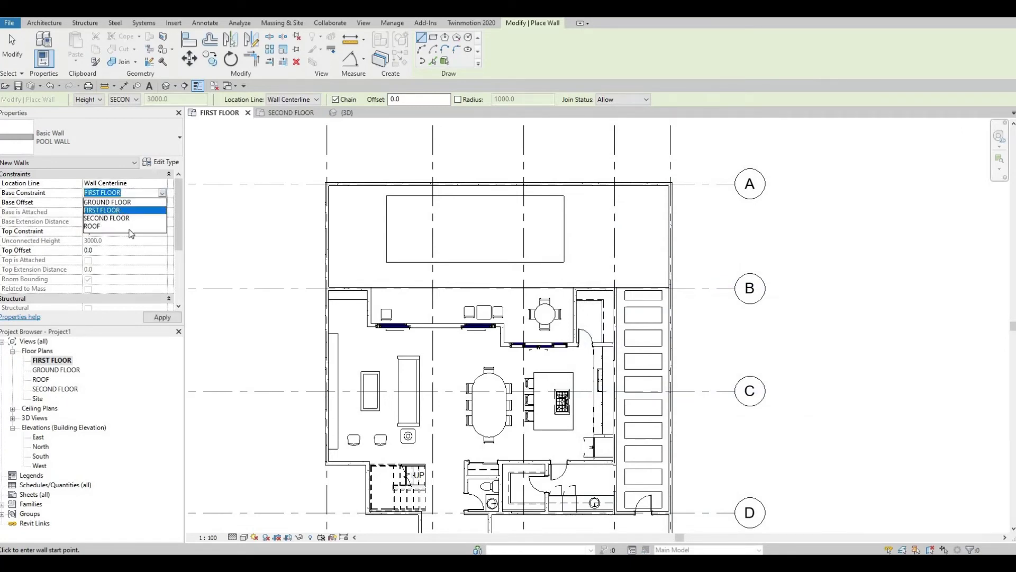
pyautogui.click(129, 202)
pyautogui.click(162, 233)
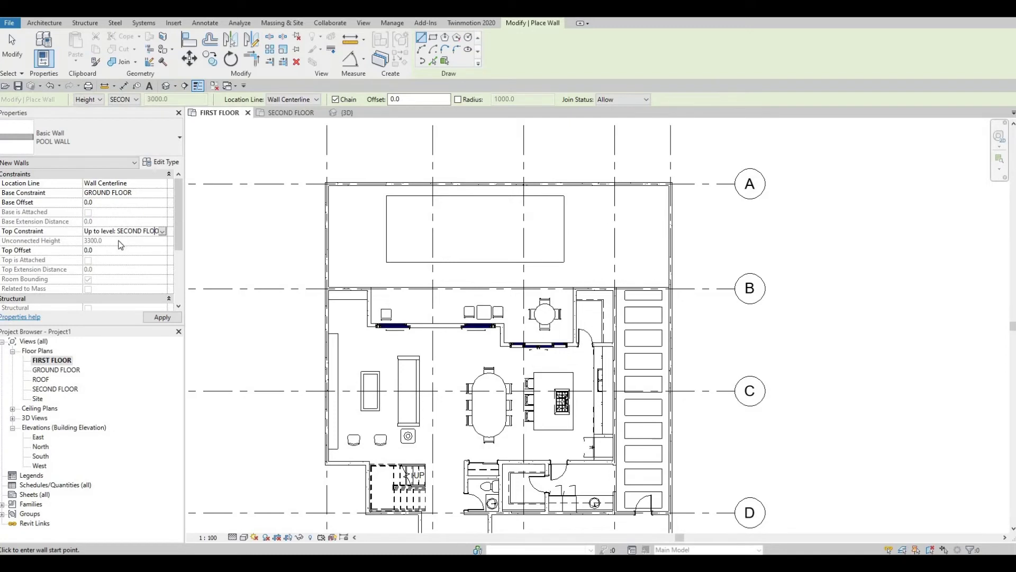
pyautogui.hotkey('alt', 'Down')
pyautogui.press('Up')
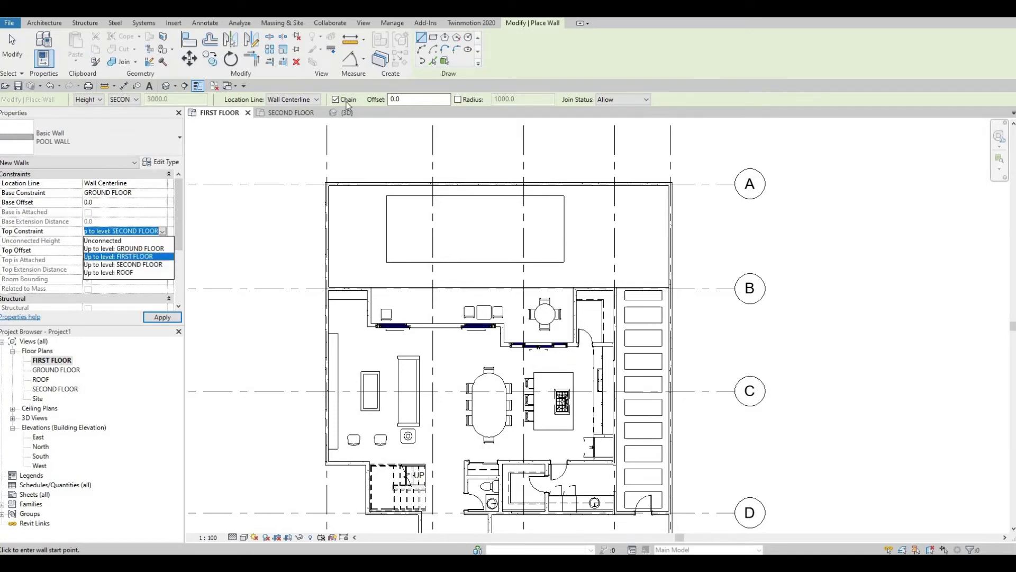
pyautogui.press('Return')
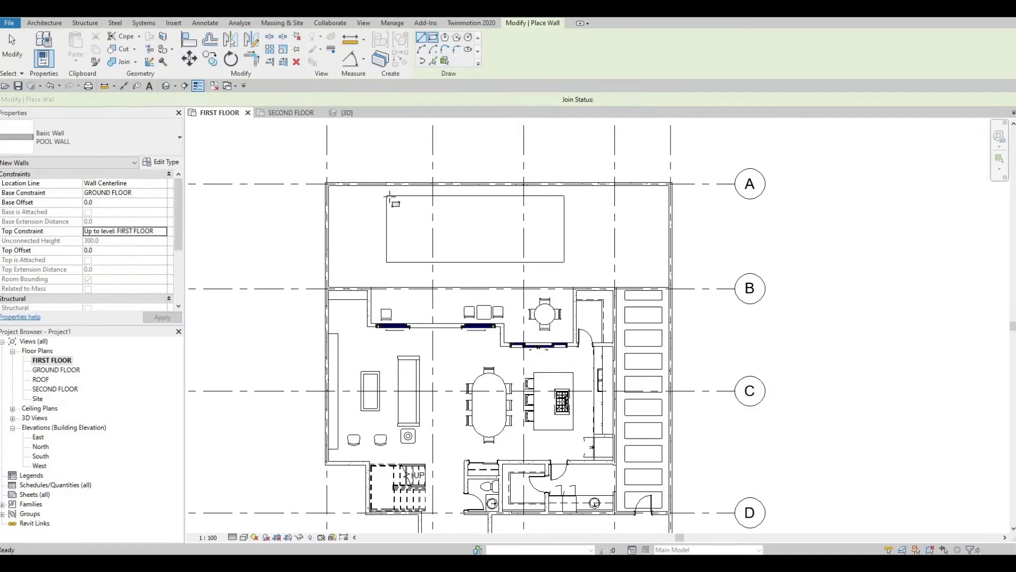
# - Draw a rectangle of POOL WALL walls just inside the edges of the floor opening
pyautogui.scroll(2, 391, 198)
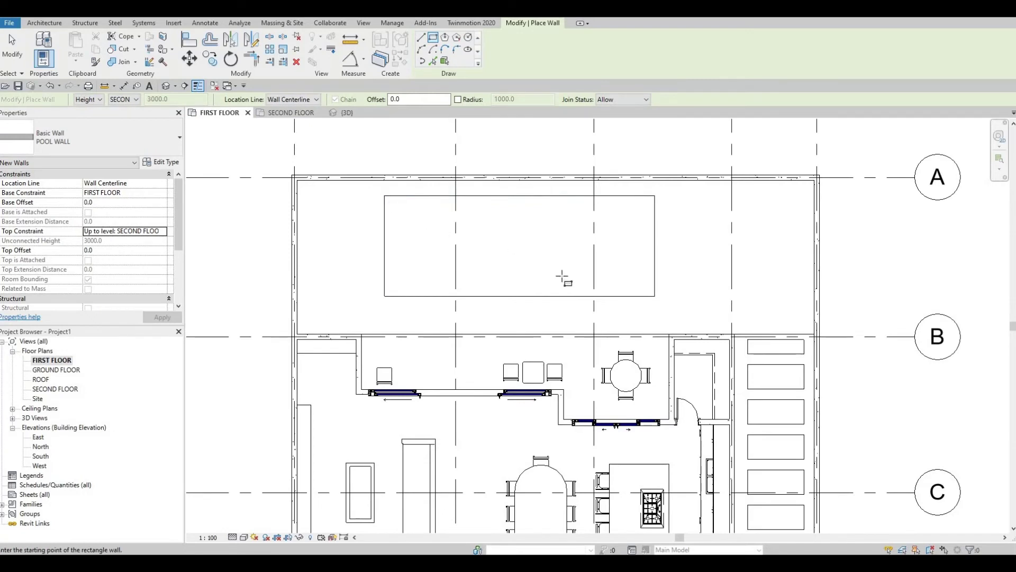
pyautogui.click(393, 201)
pyautogui.click(639, 290)
pyautogui.scroll(2, 586, 225)
pyautogui.press('Escape')
pyautogui.press('Escape')
pyautogui.press('Escape')
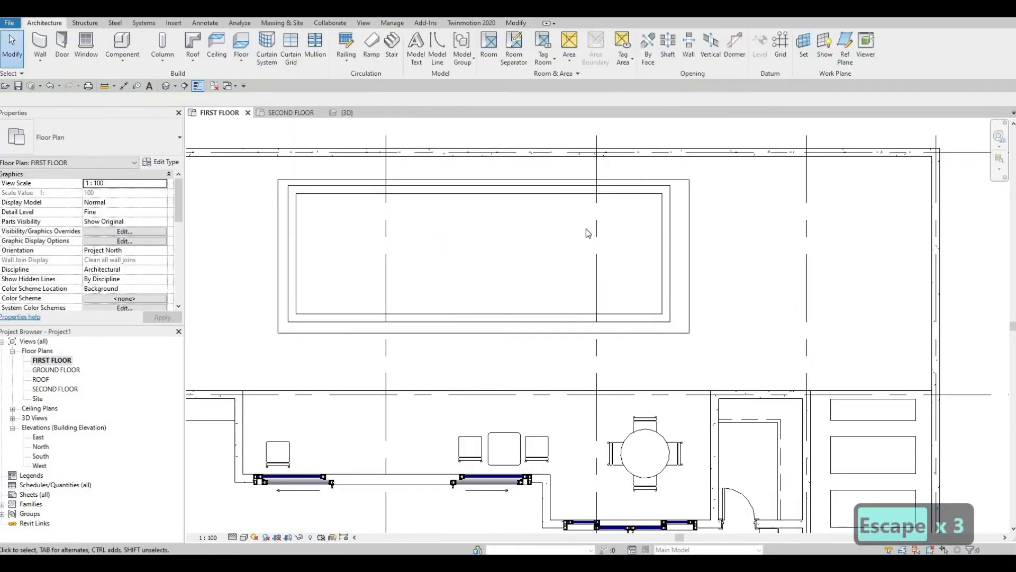
# - Align the outer faces of the four POOL WALL walls to the edges of the FLOOR 1 opening
pyautogui.press('a')
pyautogui.press('l')
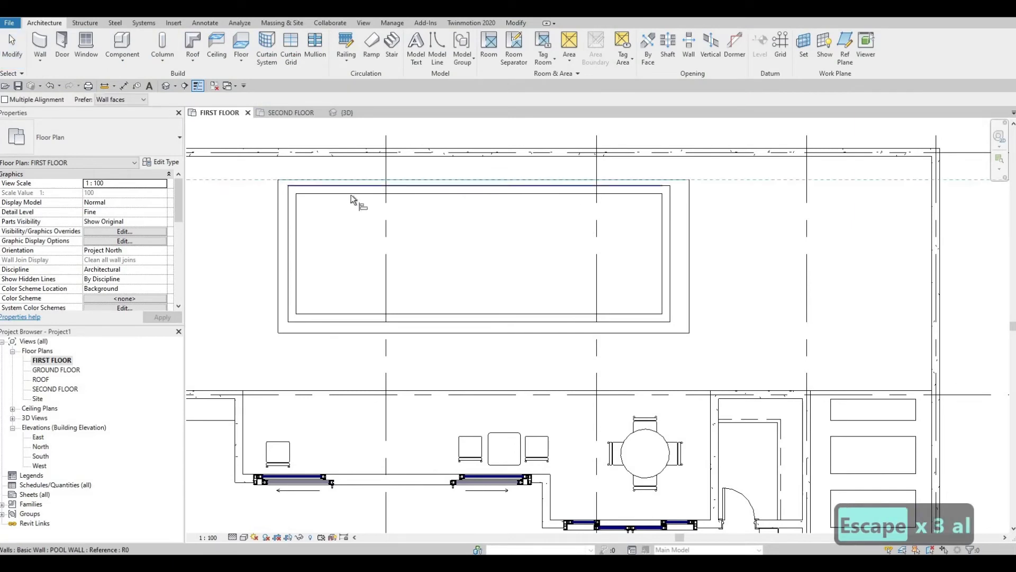
pyautogui.click(279, 238)
pyautogui.click(290, 287)
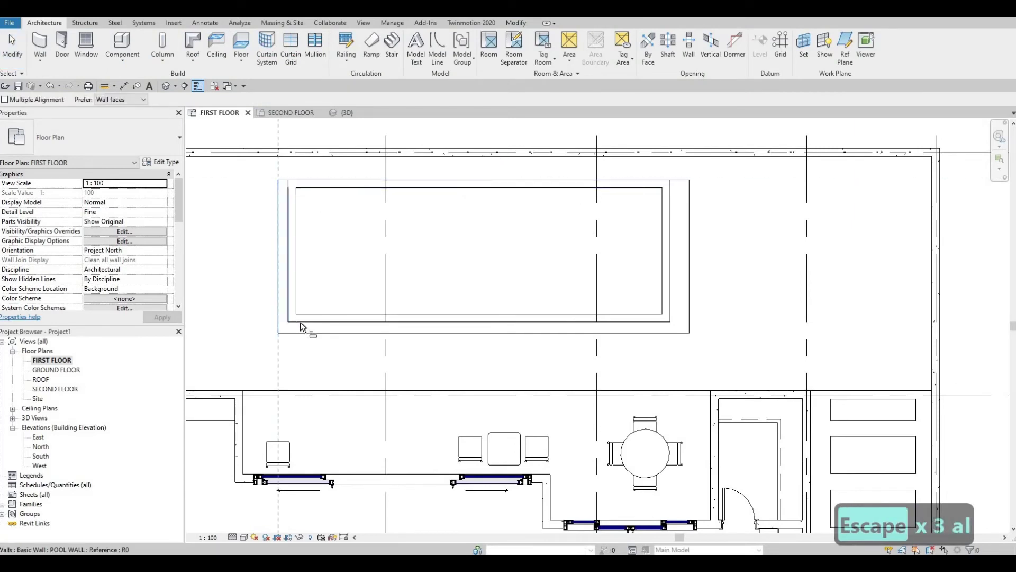
pyautogui.click(303, 334)
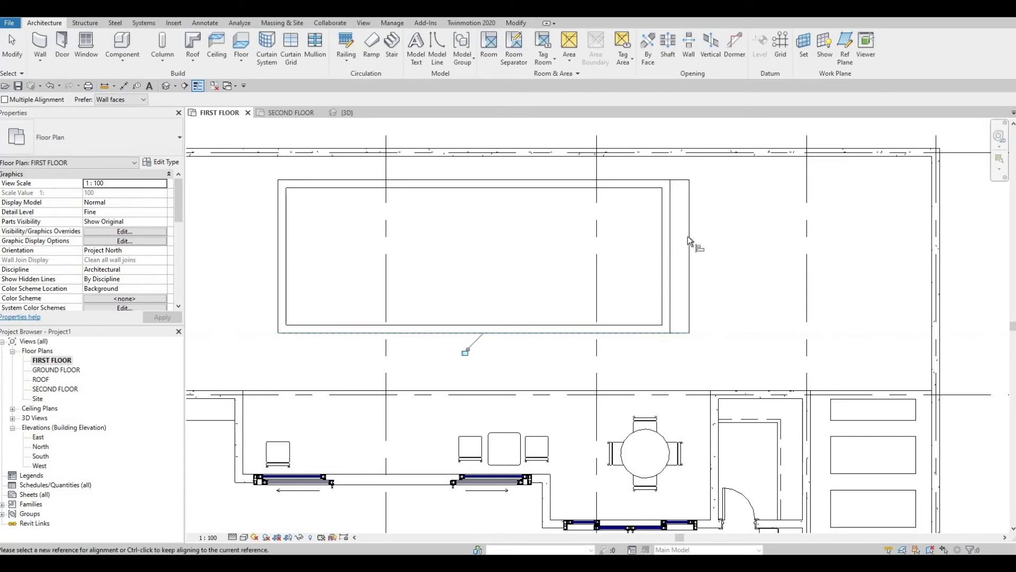
pyautogui.click(668, 236)
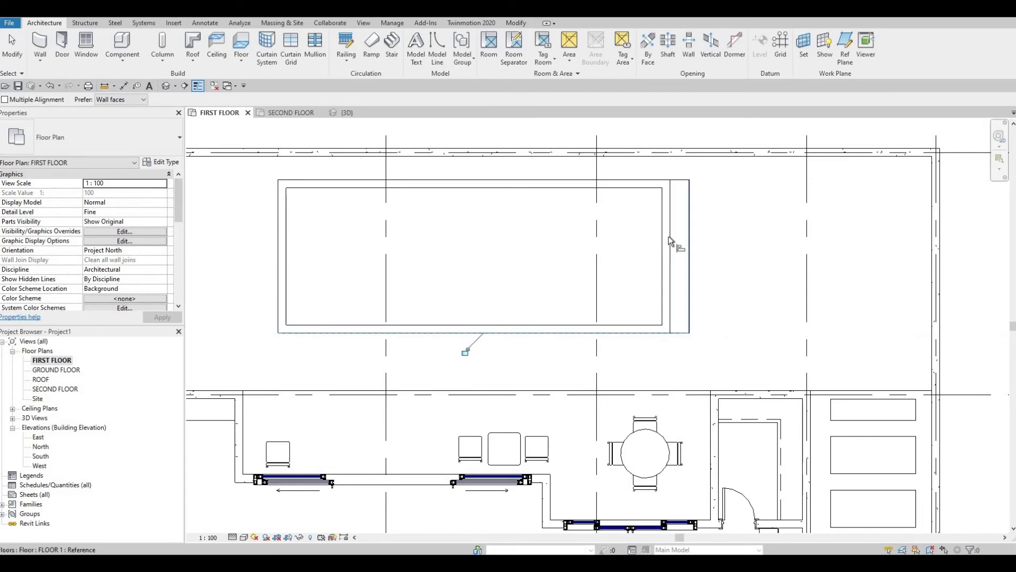
pyautogui.press('Escape')
pyautogui.press('Escape')
# - In the 3D view, set the whole POOL WALL chain's base constraint to GROUND FLOOR and its top constraint to FIRST FLOOR
pyautogui.click(166, 85)
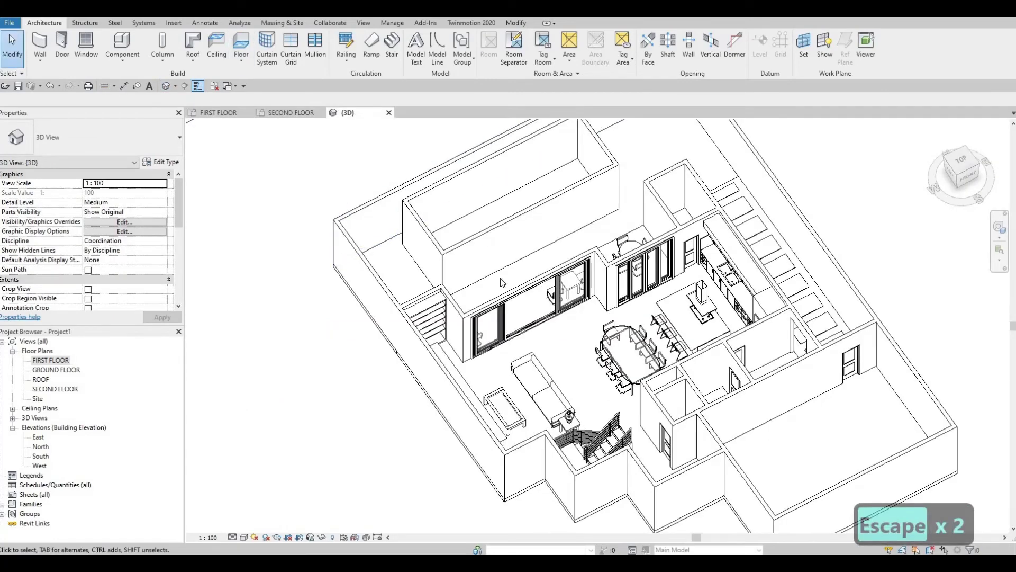
pyautogui.press('Tab')
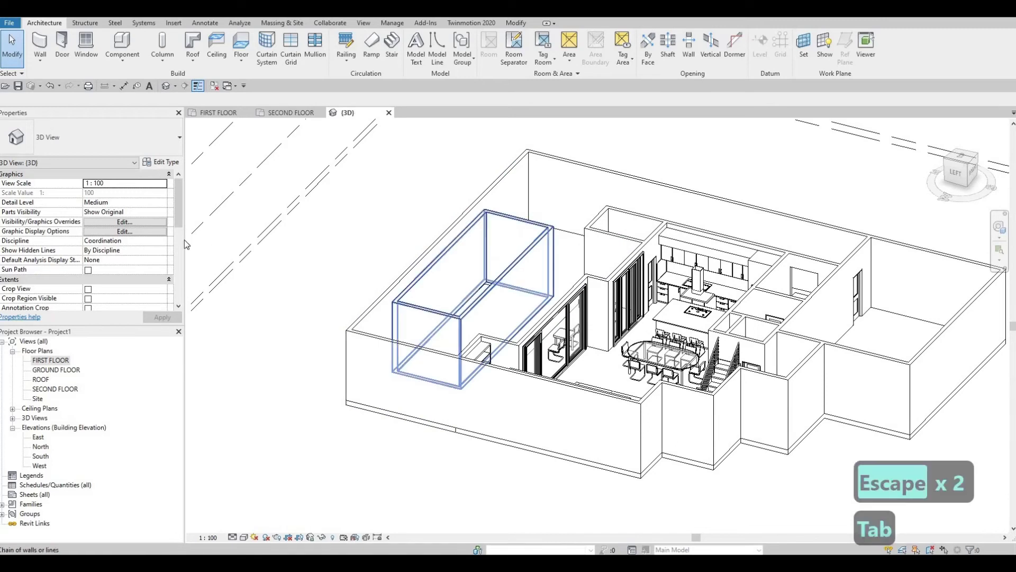
pyautogui.click(499, 288)
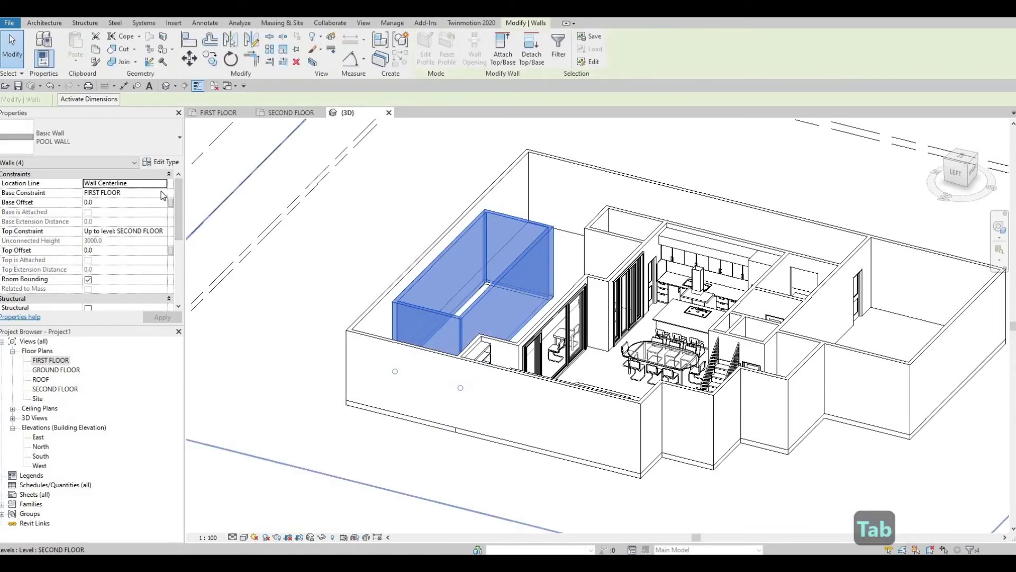
pyautogui.click(149, 193)
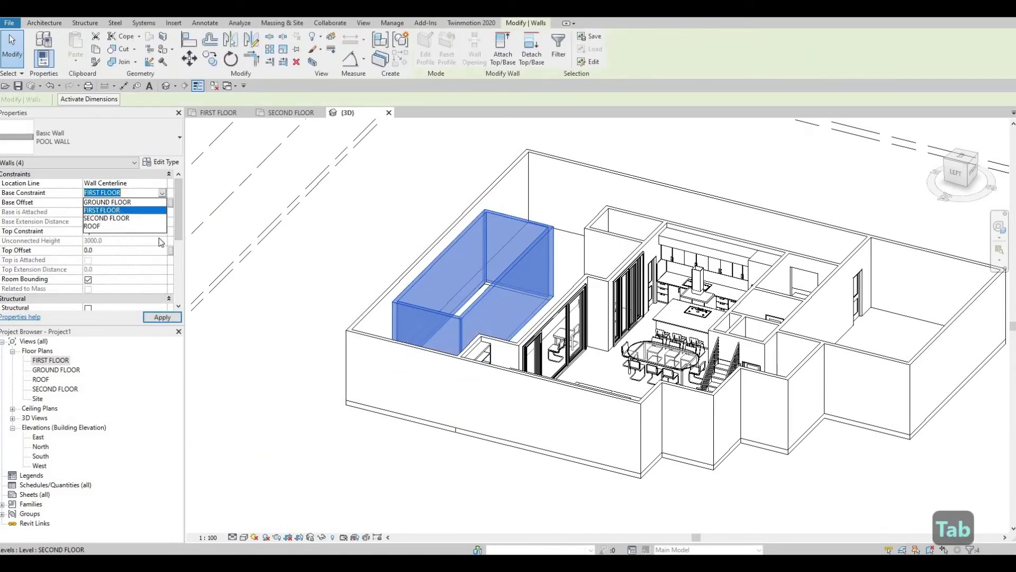
pyautogui.click(107, 202)
pyautogui.click(165, 232)
pyautogui.click(163, 231)
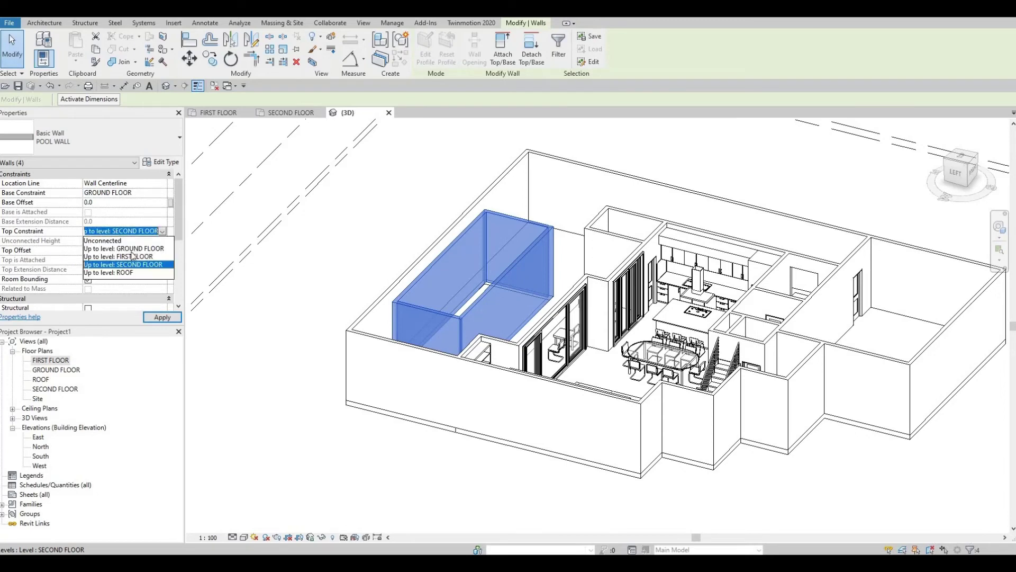
pyautogui.click(128, 257)
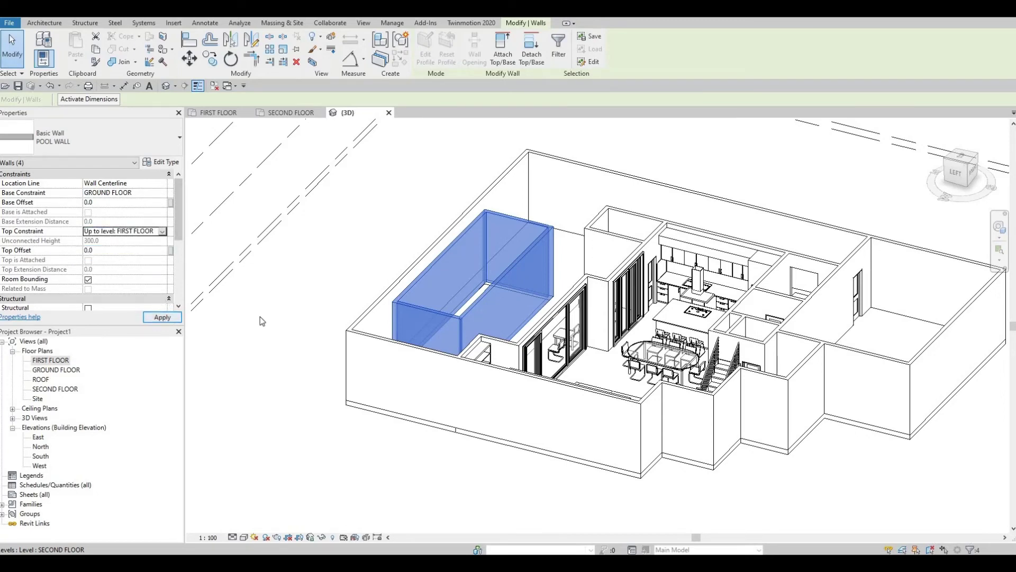
pyautogui.press('Escape')
pyautogui.keyDown('shift'); pyautogui.moveTo(260, 320); pyautogui.dragTo(424, 355, button='middle'); pyautogui.keyUp('shift')
pyautogui.keyDown('shift'); pyautogui.moveTo(429, 281); pyautogui.dragTo(460, 295, button='middle'); pyautogui.keyUp('shift')
pyautogui.scroll(2, 535, 218)
pyautogui.scroll(3, 534, 217)
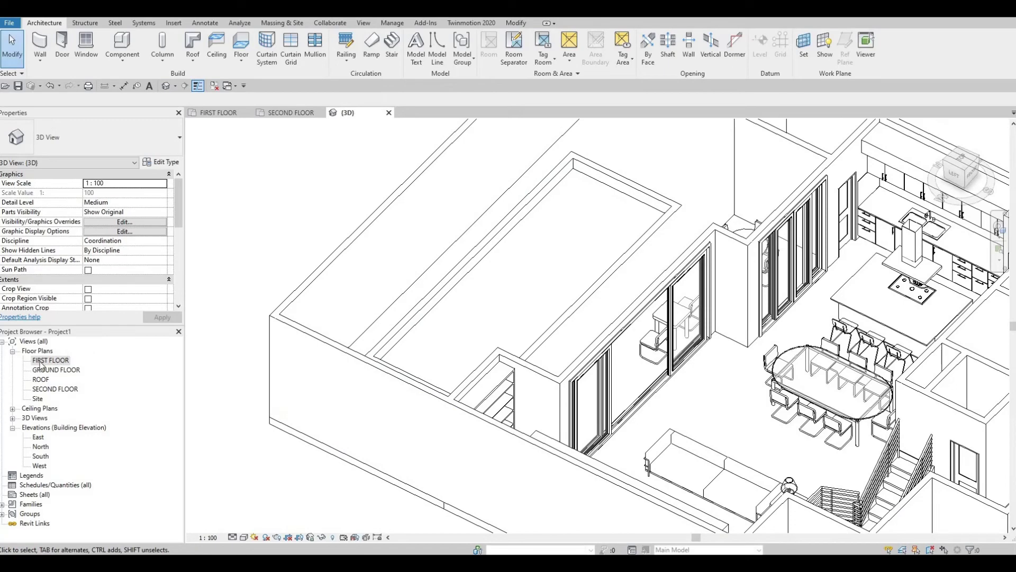
pyautogui.moveTo(350, 306)
pyautogui.mouseDown(button='middle')
pyautogui.moveTo(352, 278)
pyautogui.moveTo(349, 302)
pyautogui.mouseUp(button='middle')
pyautogui.scroll(-1, 351, 278)
pyautogui.scroll(-1, 349, 302)
pyautogui.press('Escape')
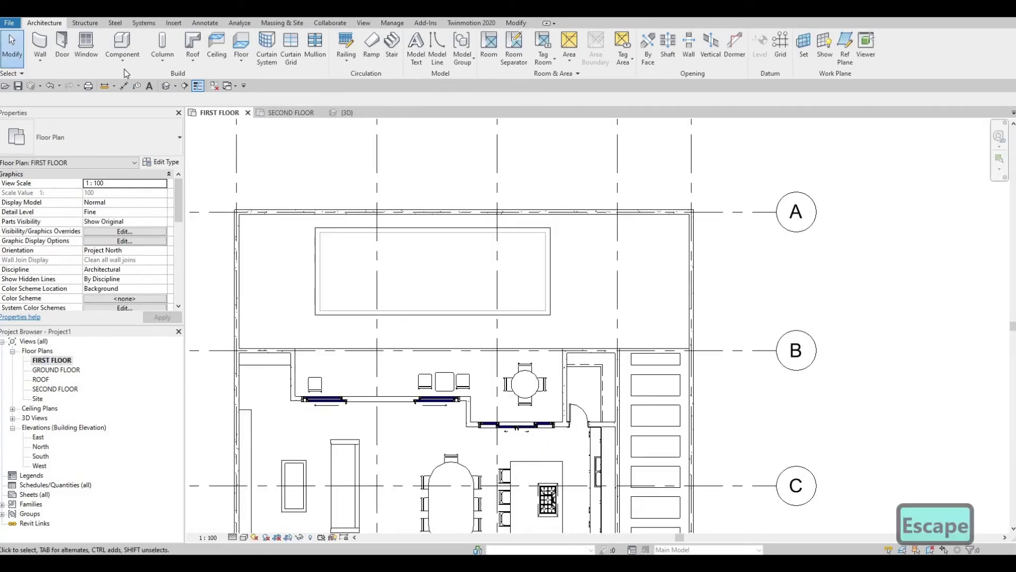
pyautogui.click(123, 58)
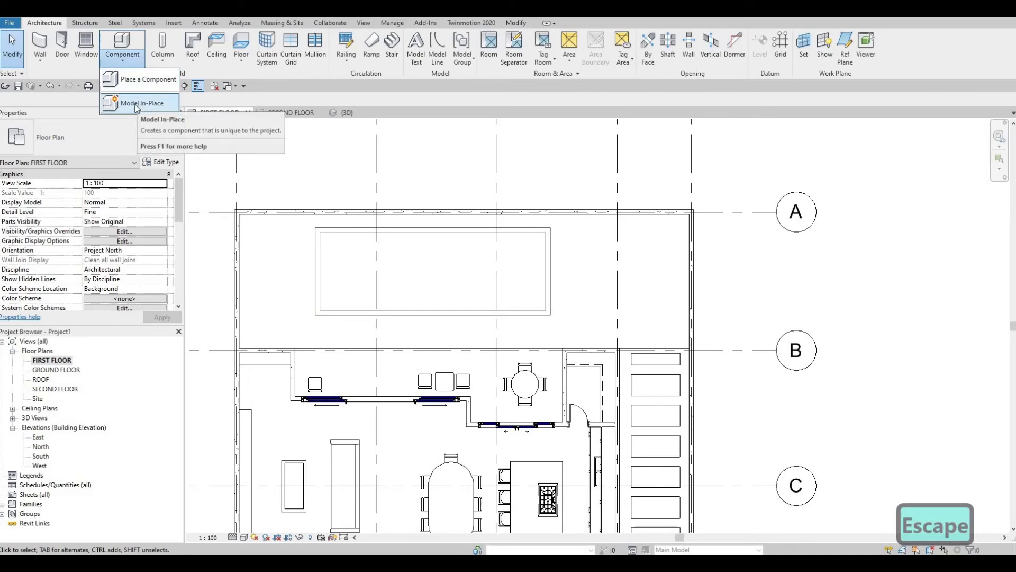
pyautogui.press('Escape')
pyautogui.press('Escape')
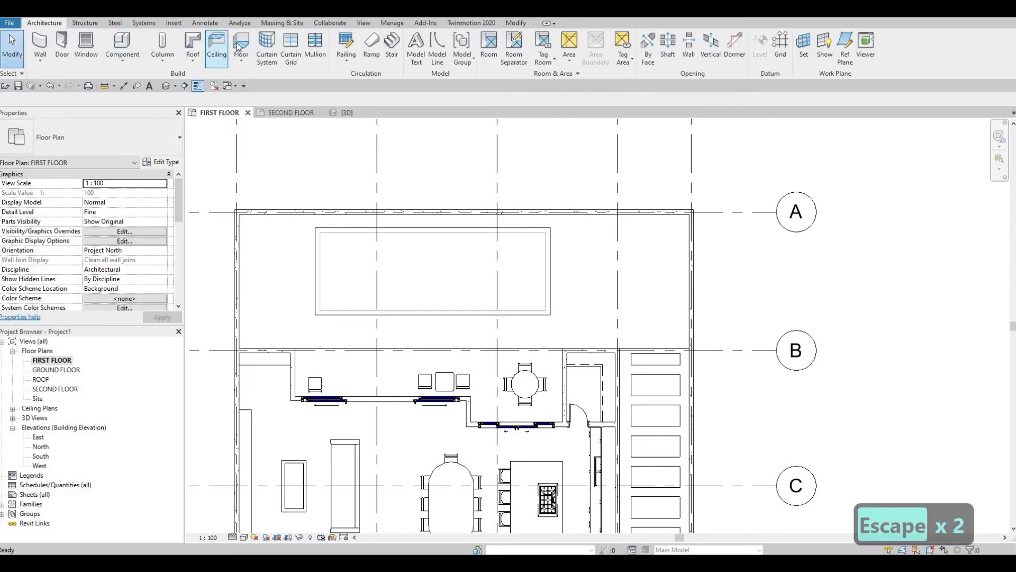
# - Start a new floor from the FIRST FLOOR plan, duplicate the FLOOR 7 type as FLOOR 8 and open its layer structure
pyautogui.click(166, 162)
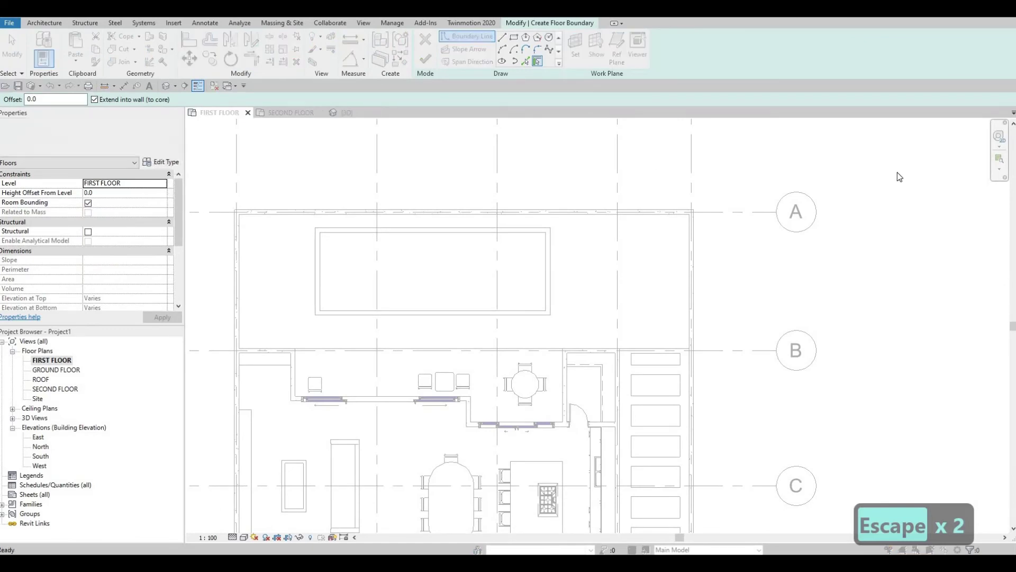
pyautogui.click(752, 354)
pyautogui.click(770, 233)
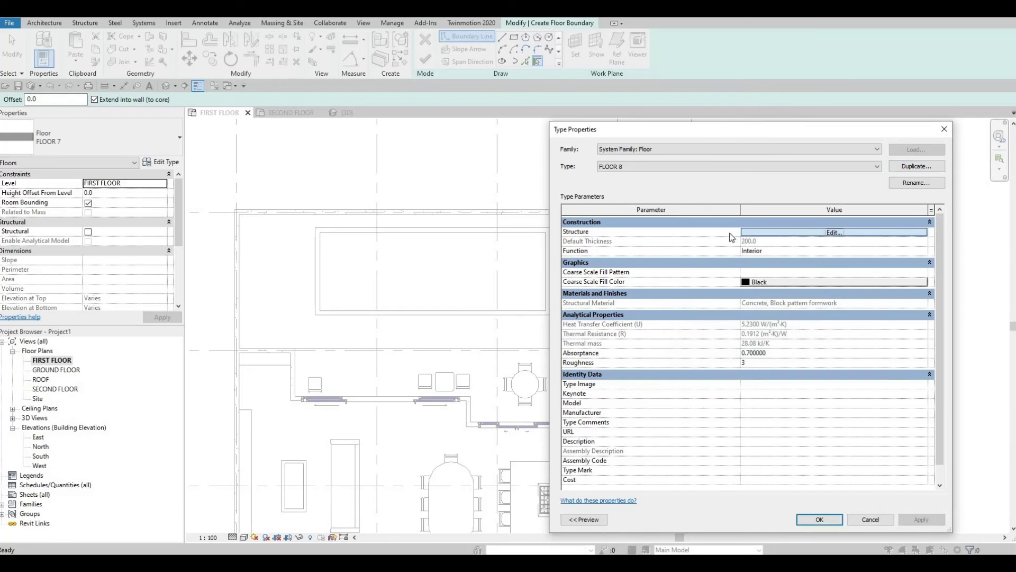
# - Open the structure layer's material selection and look through the Tile category of the AEC Materials library
pyautogui.click(722, 230)
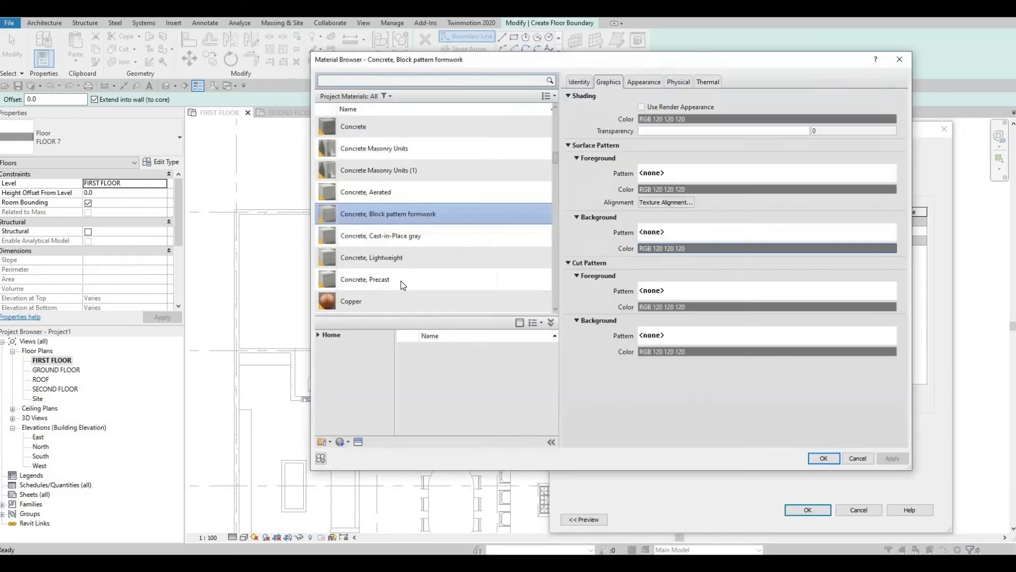
pyautogui.click(319, 337)
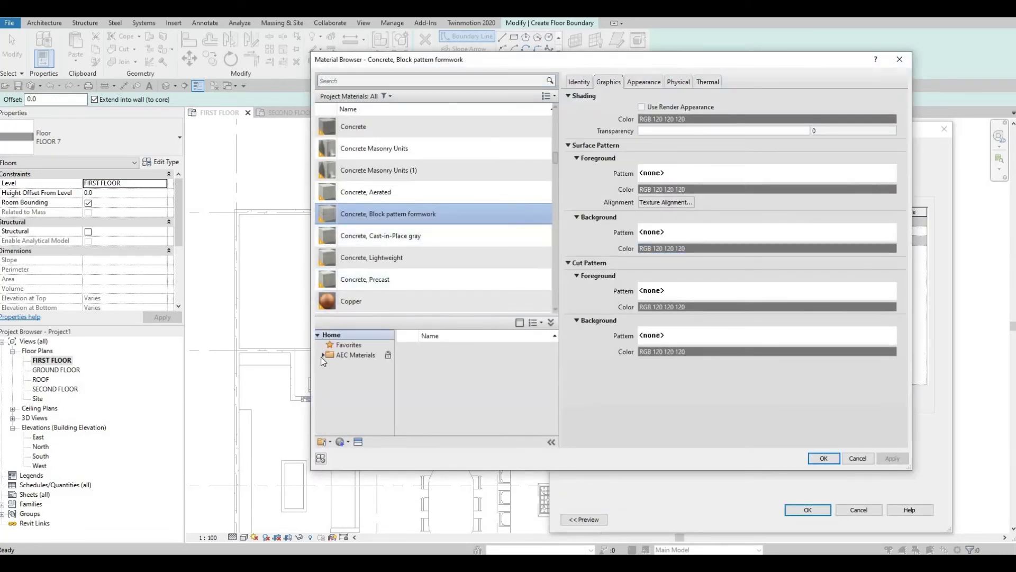
pyautogui.click(323, 354)
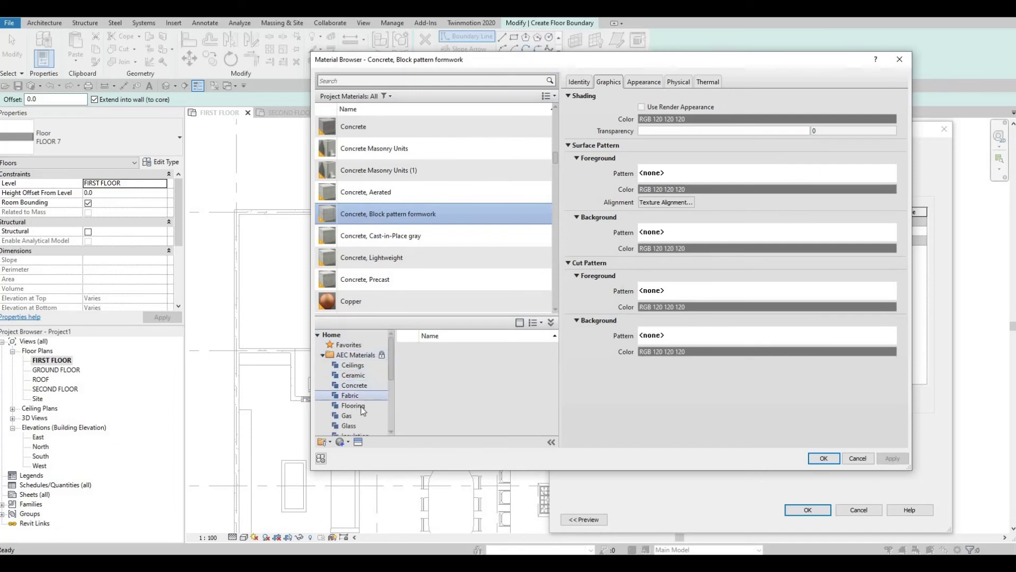
pyautogui.scroll(-4, 353, 414)
pyautogui.click(353, 413)
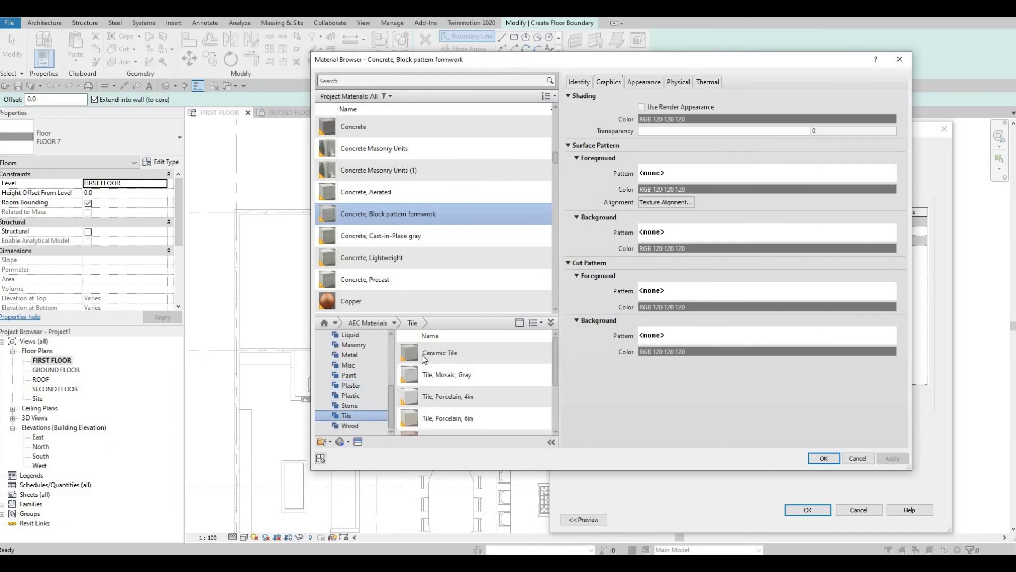
pyautogui.scroll(-3, 494, 397)
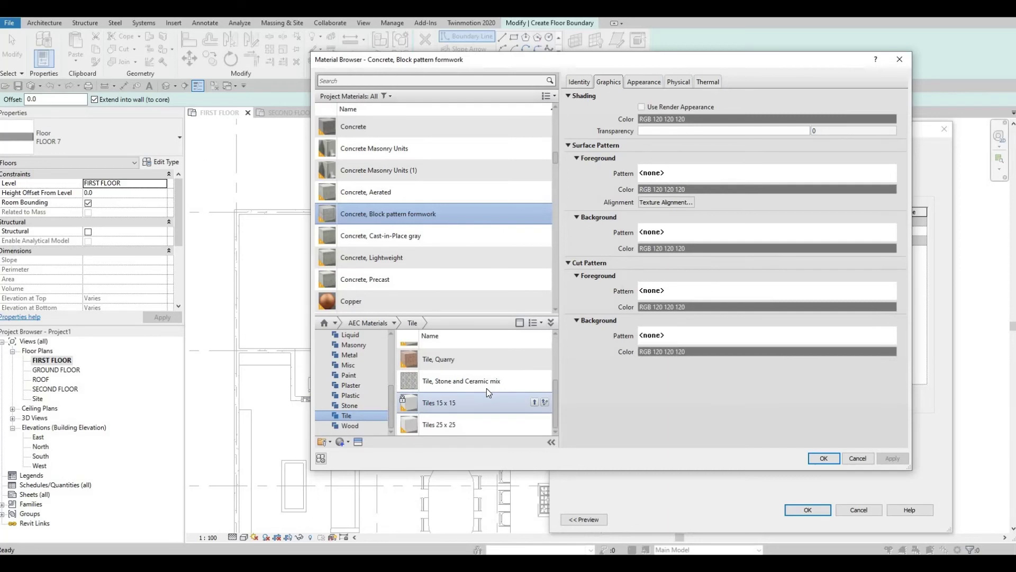
pyautogui.scroll(3, 475, 399)
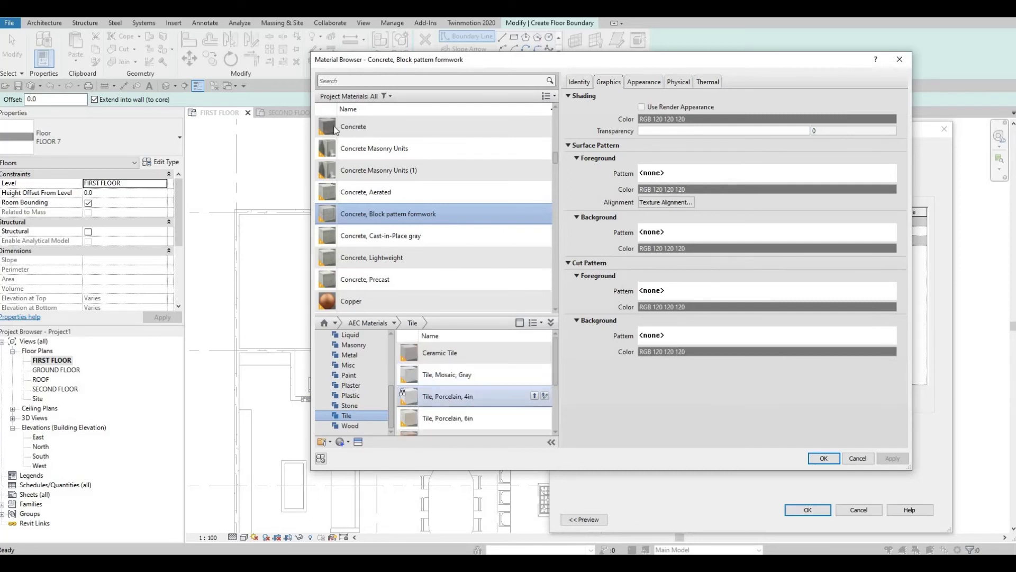
# - Search the materials for MOSAI, assign "Tile, Mosaic, Gray" to the FLOOR 8 structure layer and accept the type
pyautogui.click(390, 83)
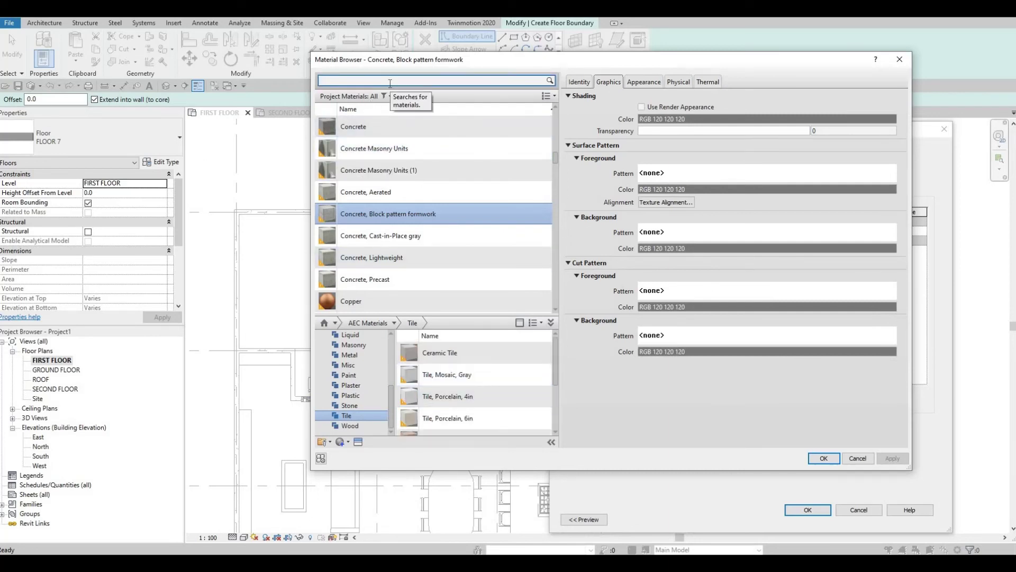
pyautogui.write('MOSAI')
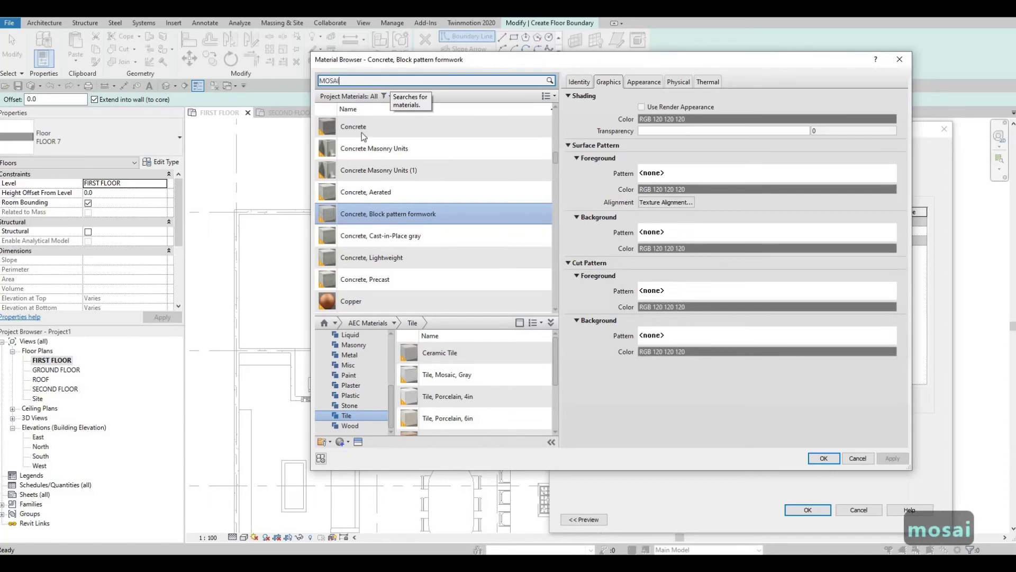
pyautogui.click(367, 138)
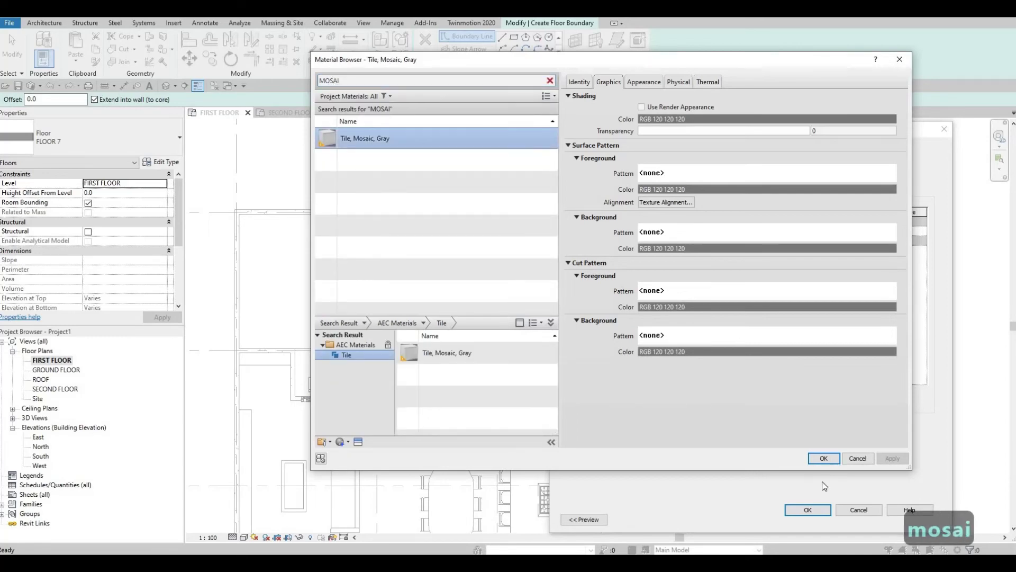
pyautogui.click(823, 458)
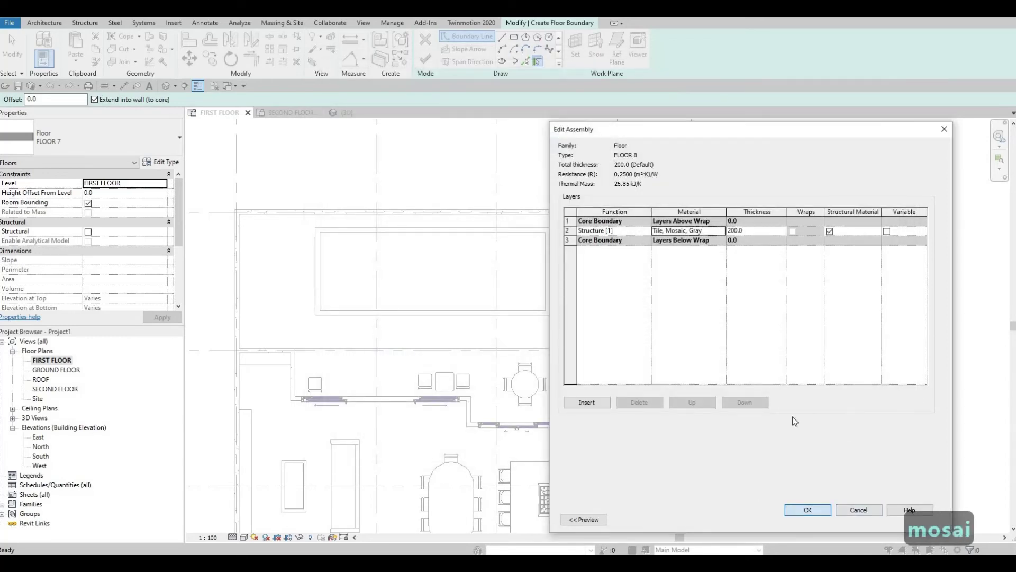
pyautogui.press('Return')
pyautogui.press('Return')
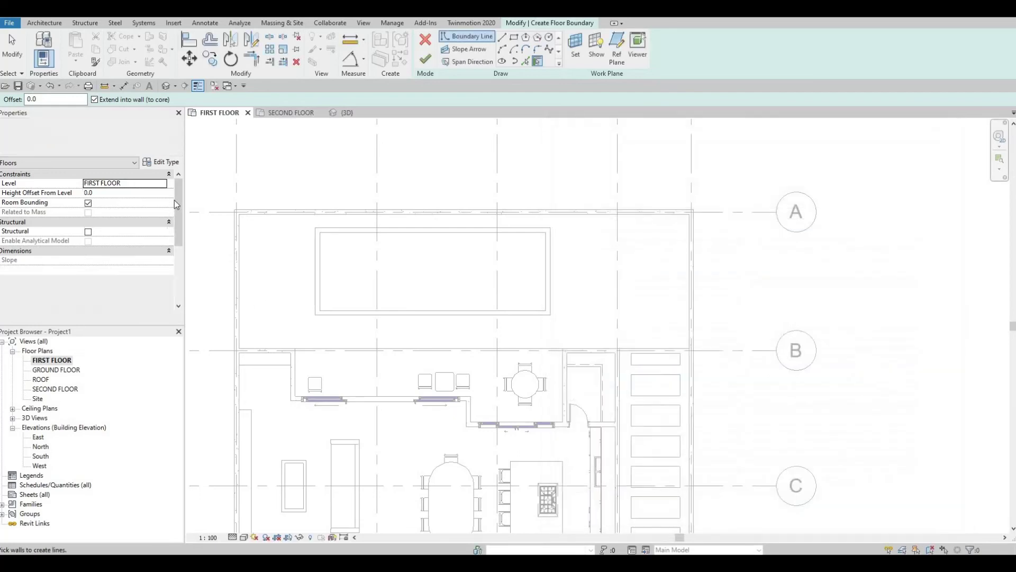
# - Set the new floor's level to GROUND FLOOR
pyautogui.click(98, 185)
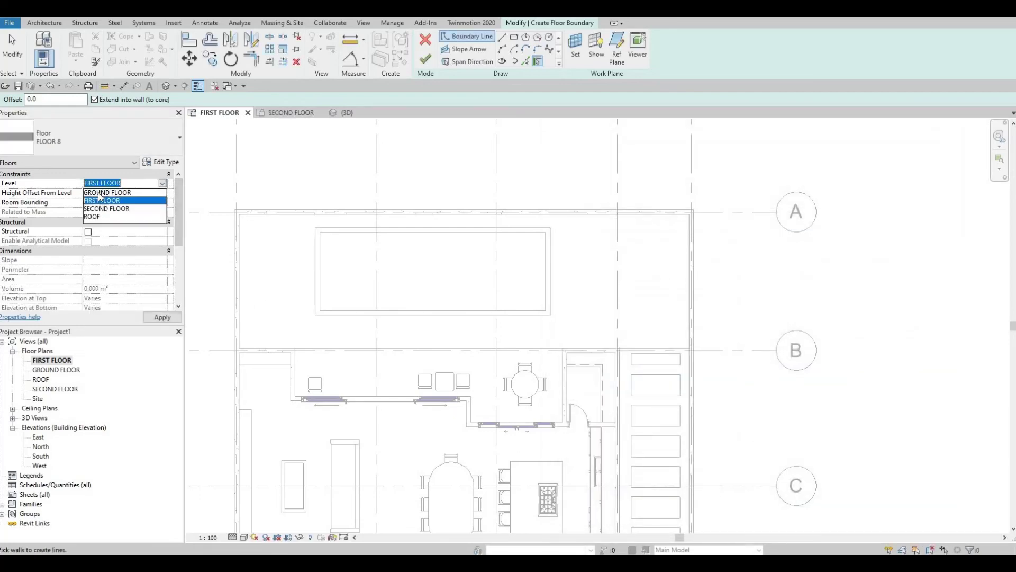
pyautogui.press('Up')
pyautogui.press('Return')
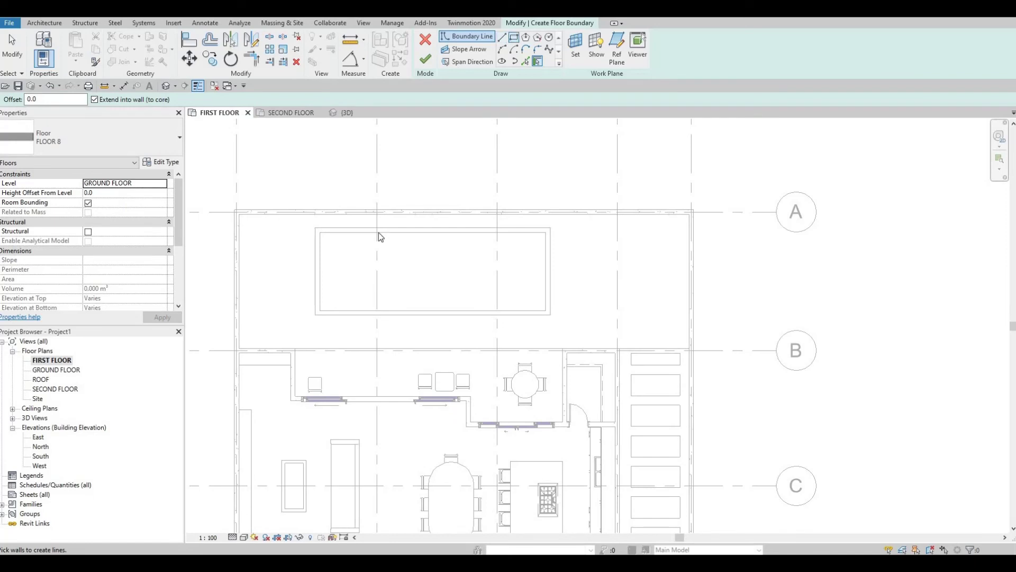
# - Sketch a rectangular floor boundary along the inner faces of the pool walls and finish the floor
pyautogui.press('l')
pyautogui.press('i')
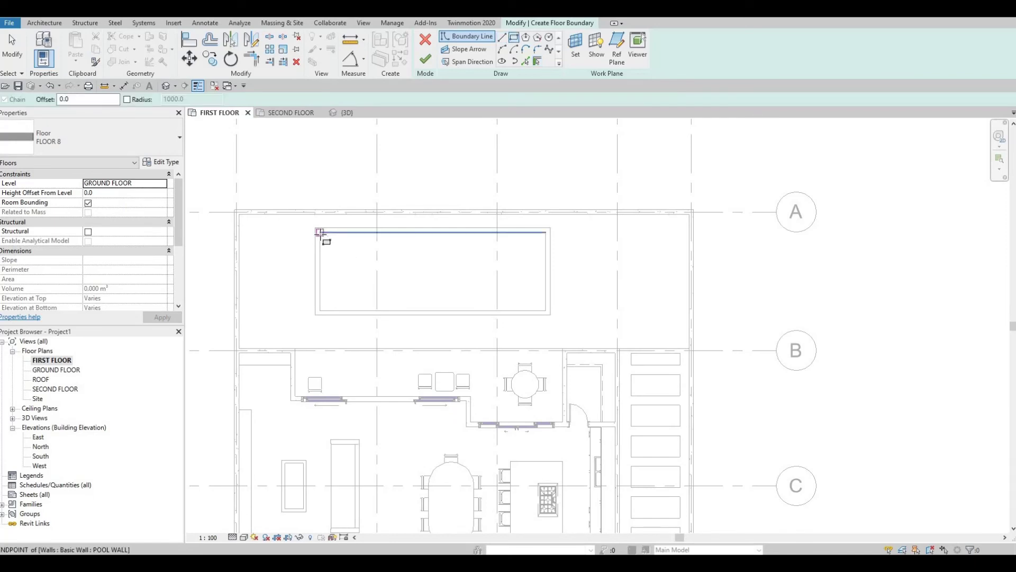
pyautogui.click(546, 311)
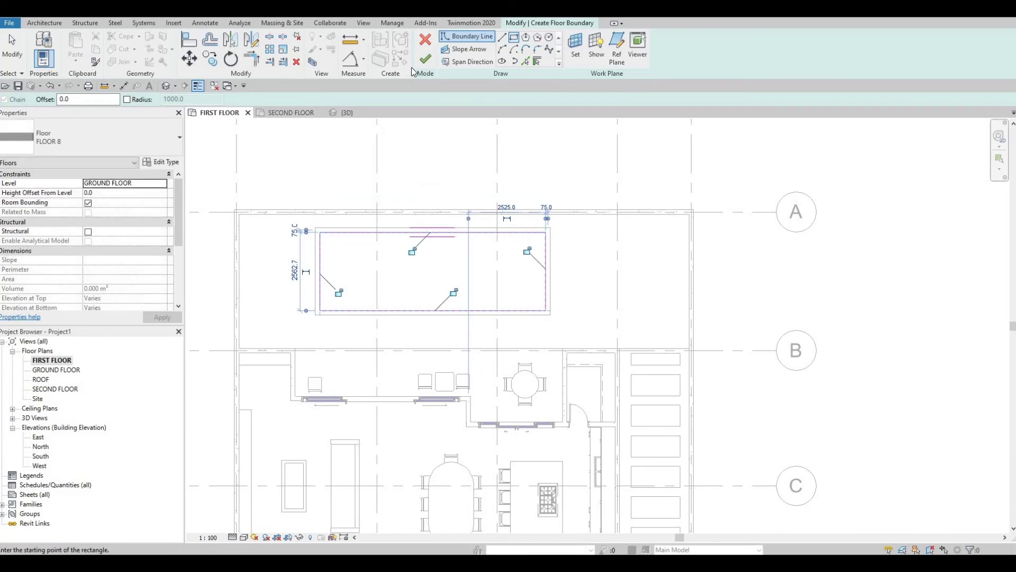
pyautogui.press('f')
pyautogui.press('i')
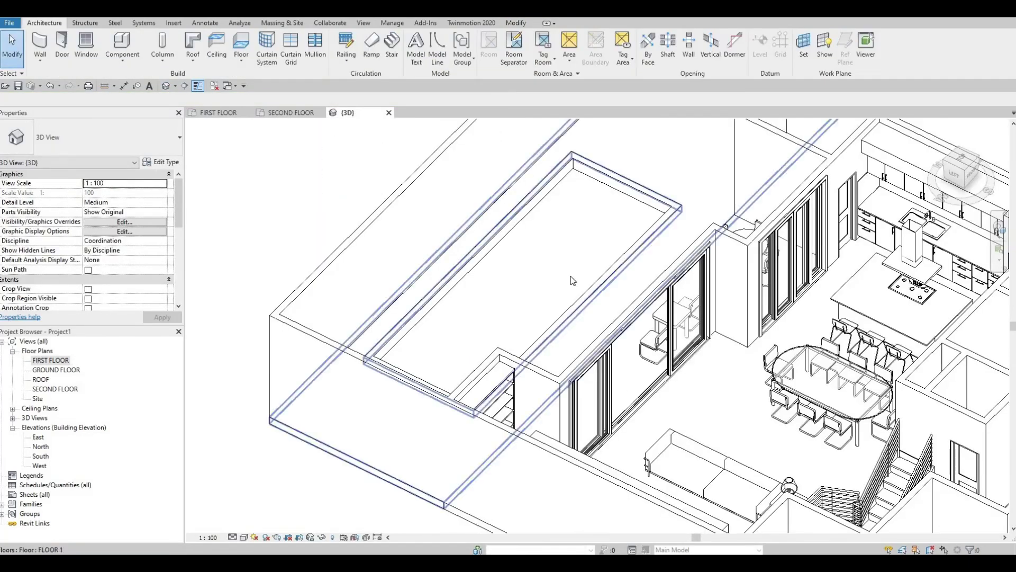
# - Inspect the pool floor from several angles in the 3D view and return to the FIRST FLOOR plan
pyautogui.keyDown('shift'); pyautogui.moveTo(572, 281); pyautogui.dragTo(567, 237, button='middle'); pyautogui.keyUp('shift')
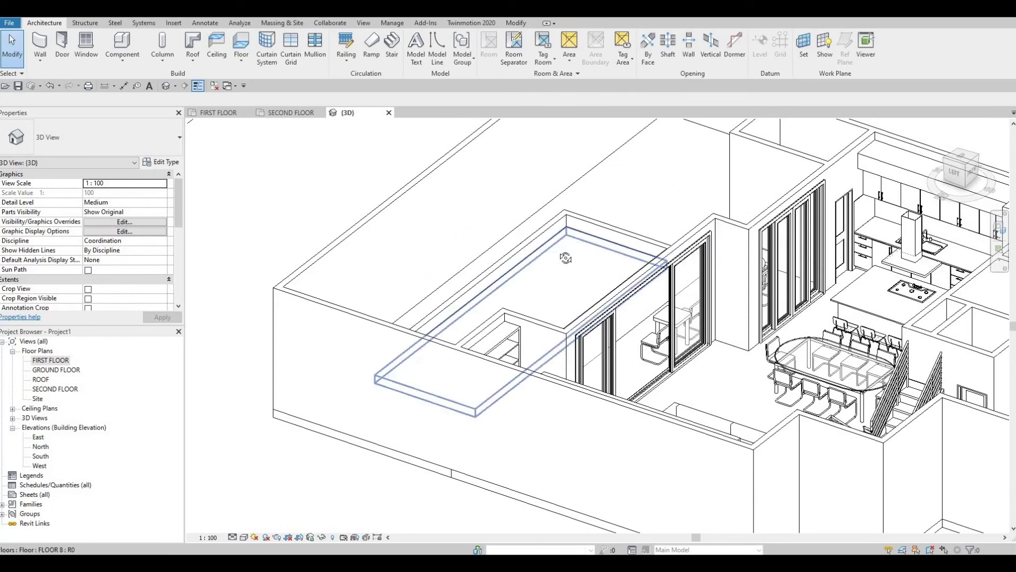
pyautogui.keyDown('shift'); pyautogui.moveTo(200, 217); pyautogui.dragTo(32, 364, button='middle'); pyautogui.keyUp('shift')
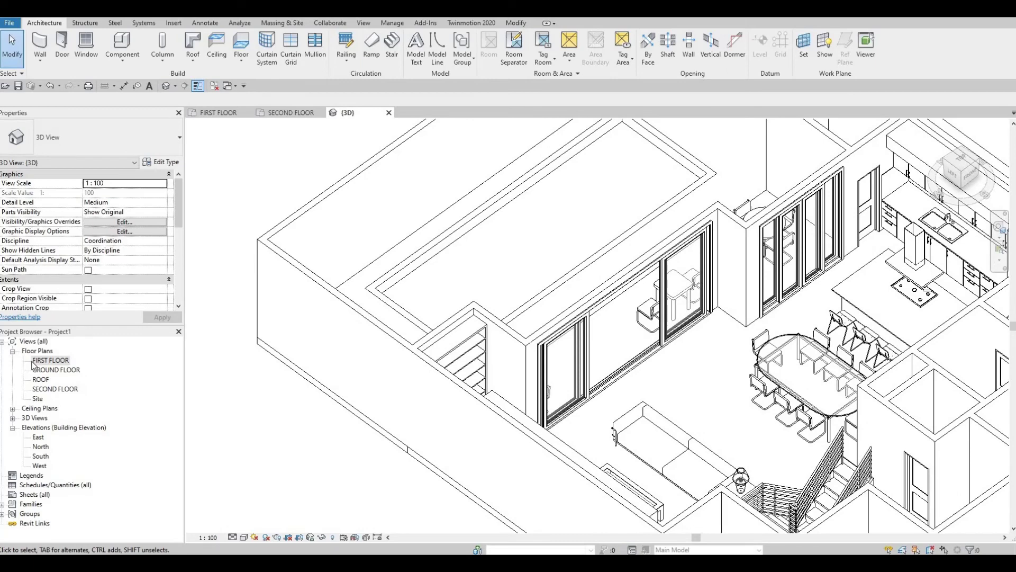
pyautogui.click(47, 361)
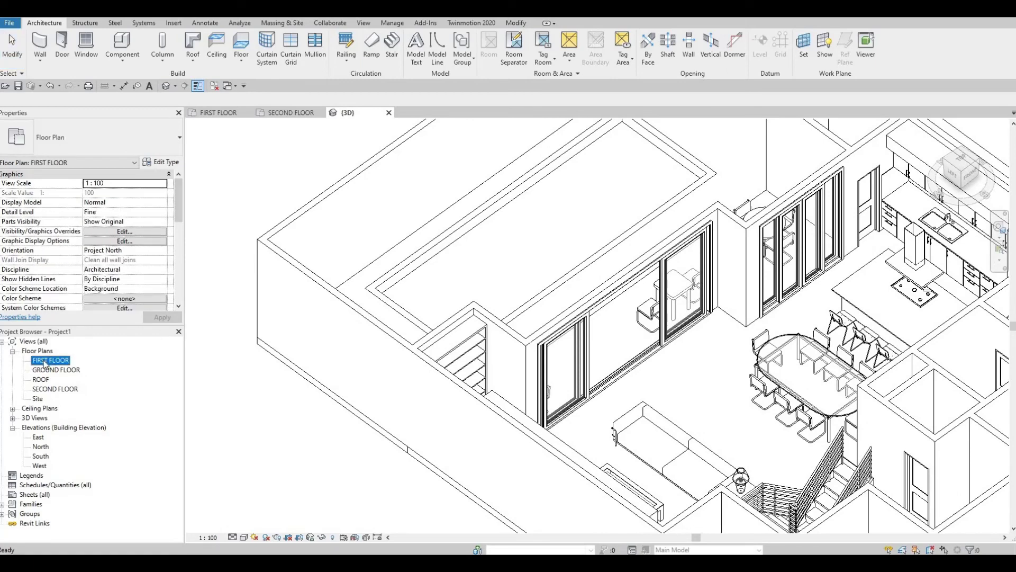
# - Start an in-place model in the Generic Models category, keep the suggested name, and begin an extrusion
pyautogui.click(123, 59)
pyautogui.click(130, 101)
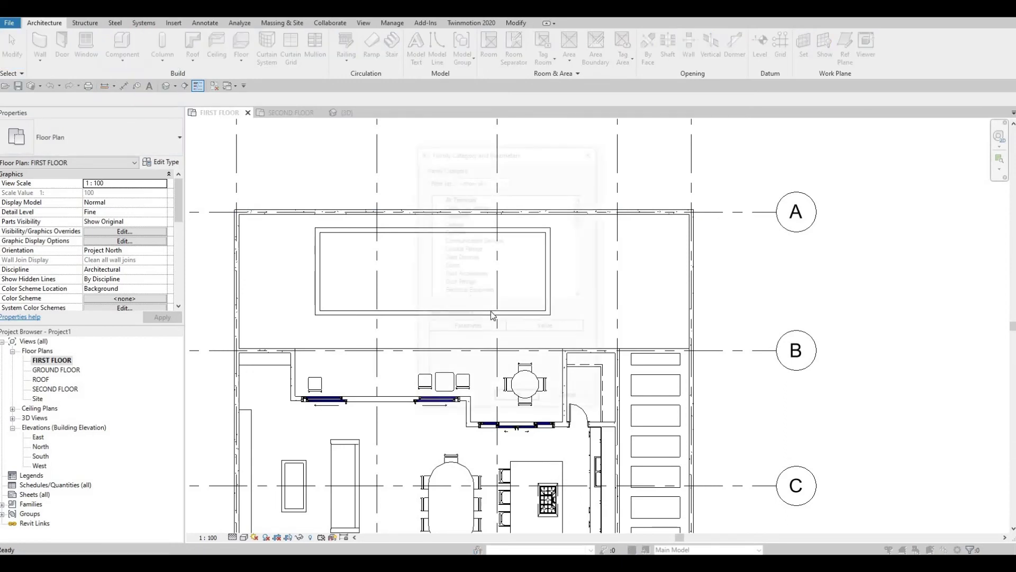
pyautogui.scroll(-3, 465, 281)
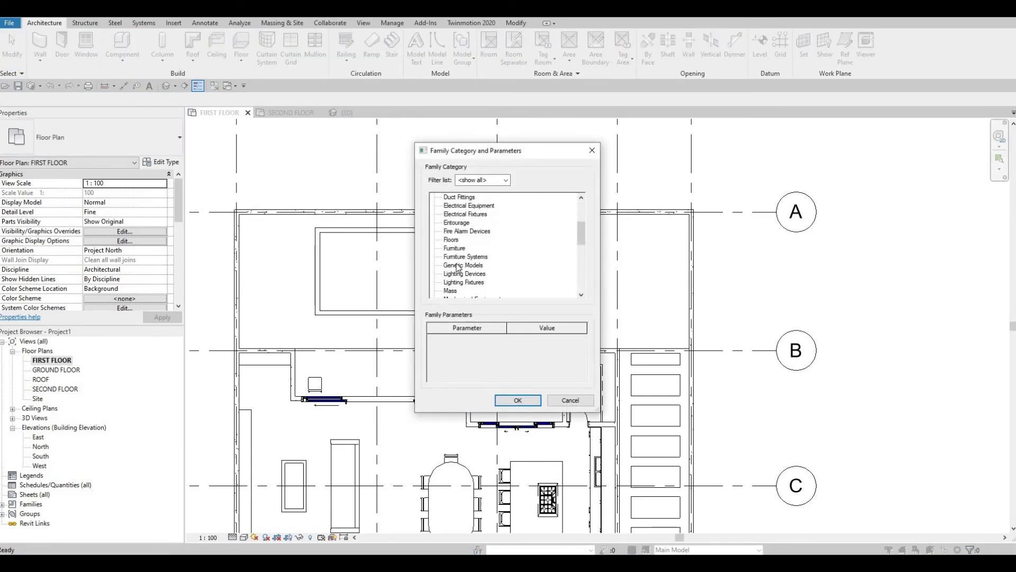
pyautogui.click(517, 400)
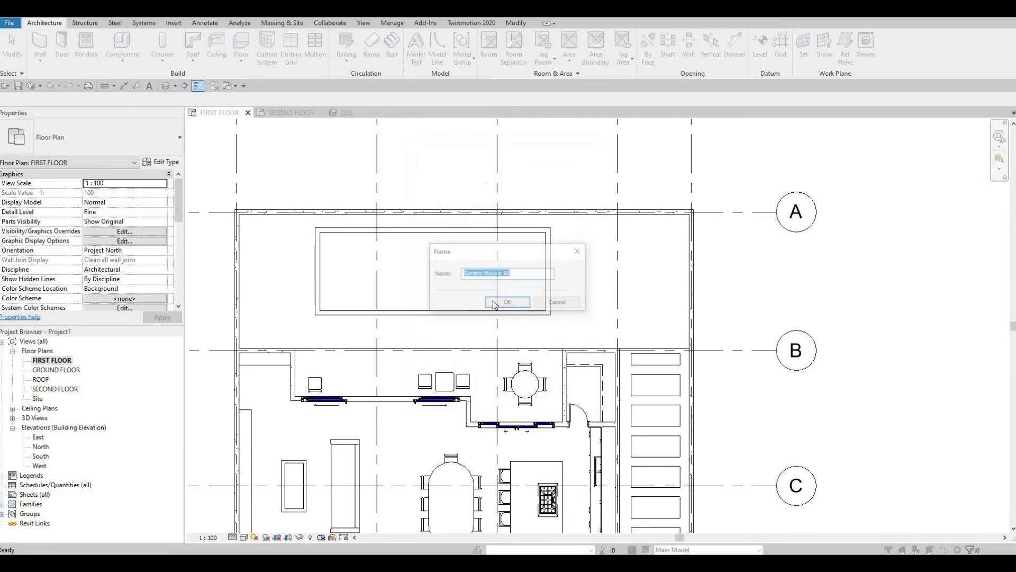
pyautogui.click(499, 304)
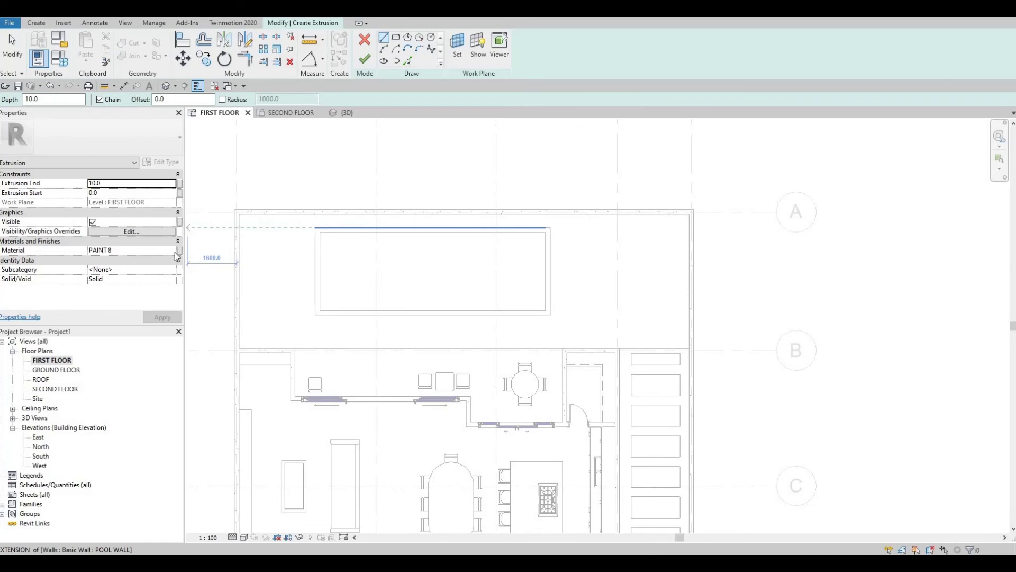
# - Search the materials for WATER and assign the Water material to the extrusion
pyautogui.click(178, 251)
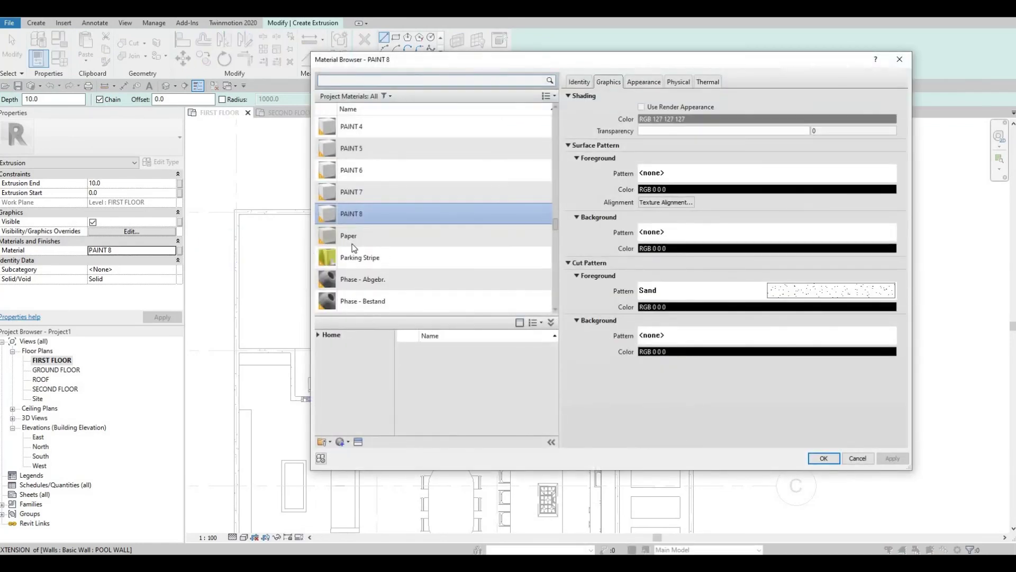
pyautogui.scroll(1, 372, 241)
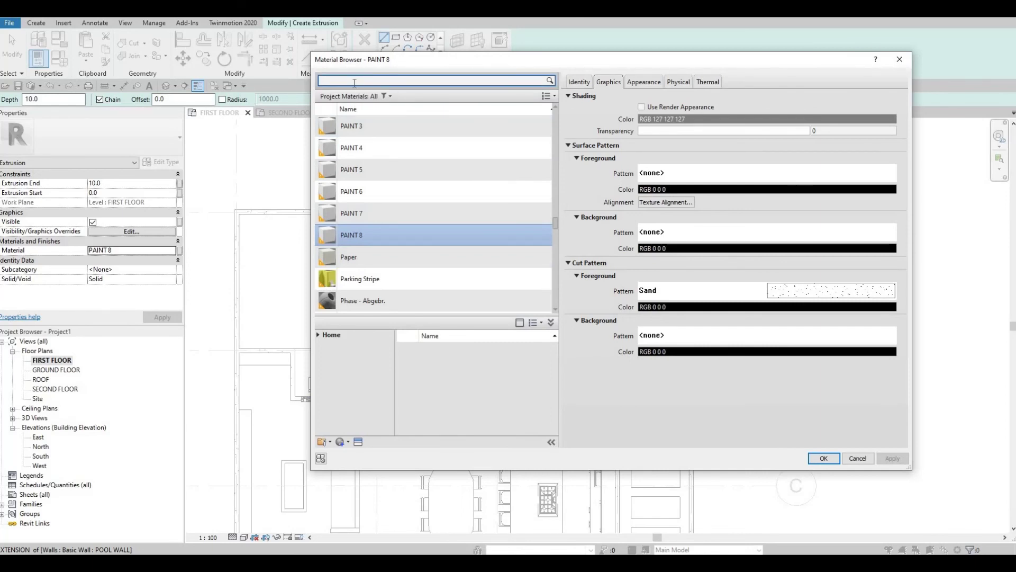
pyautogui.write('WATER')
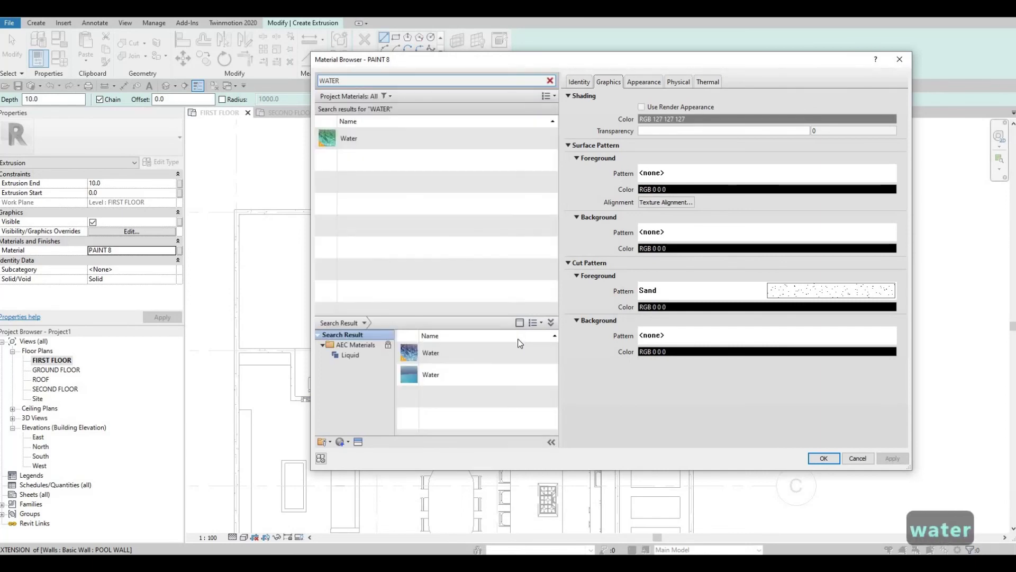
pyautogui.click(379, 131)
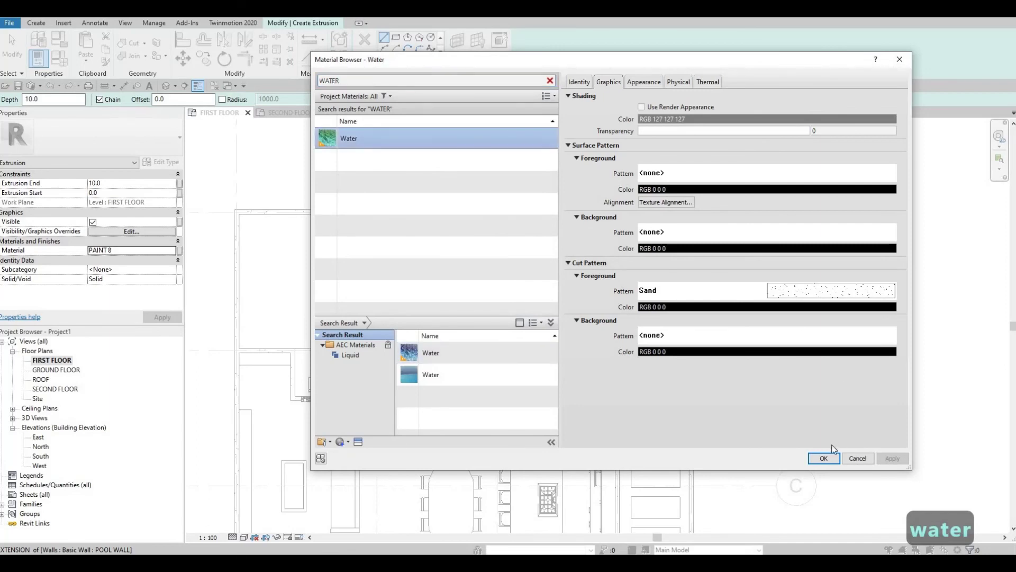
pyautogui.click(823, 458)
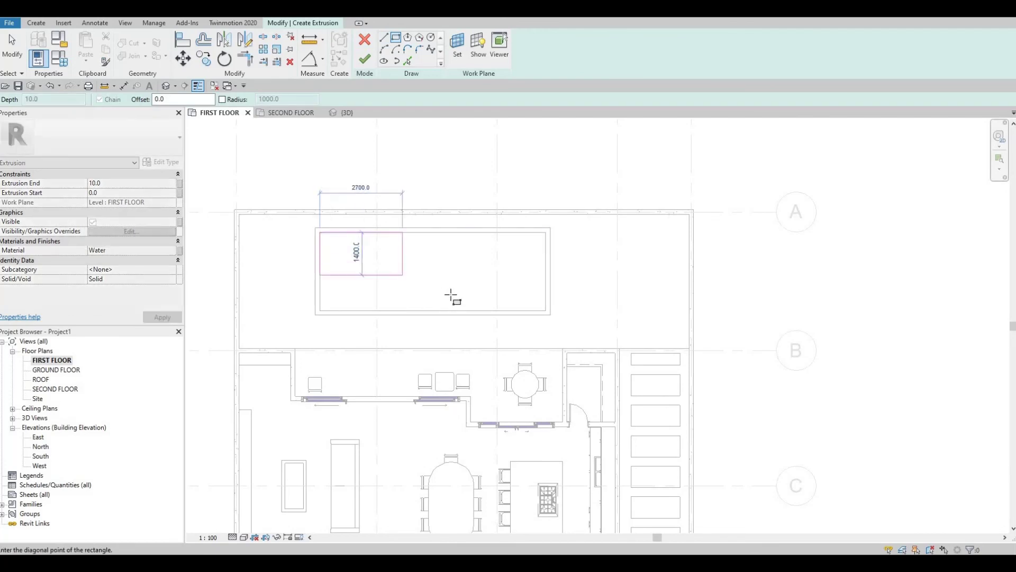
# - Sketch a rectangle along the inner faces of the pool walls, finish the in-place model and show it in the 3D view
pyautogui.scroll(2, 551, 317)
pyautogui.scroll(2, 584, 316)
pyautogui.click(581, 316)
pyautogui.scroll(-3, 404, 249)
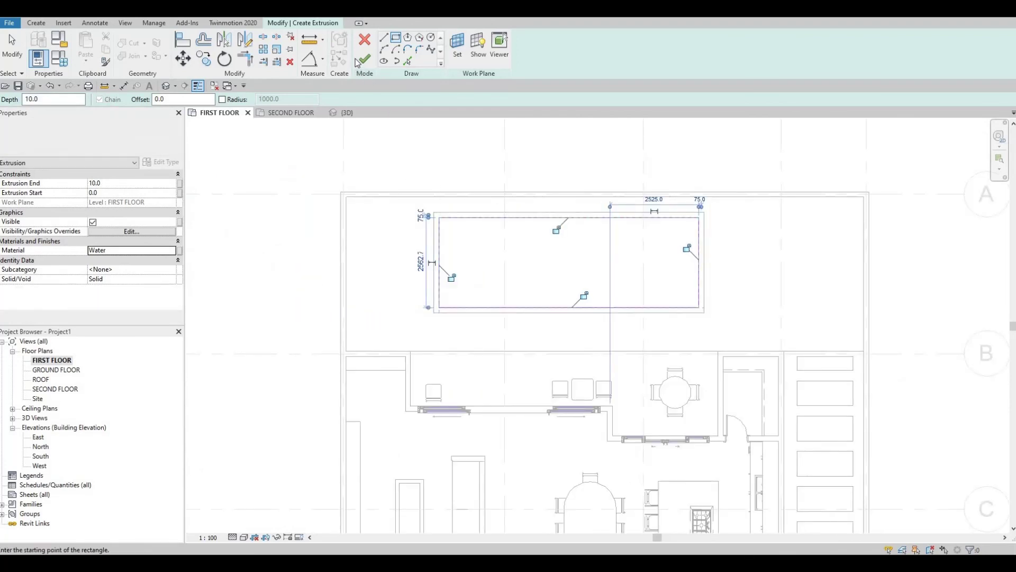
pyautogui.click(357, 63)
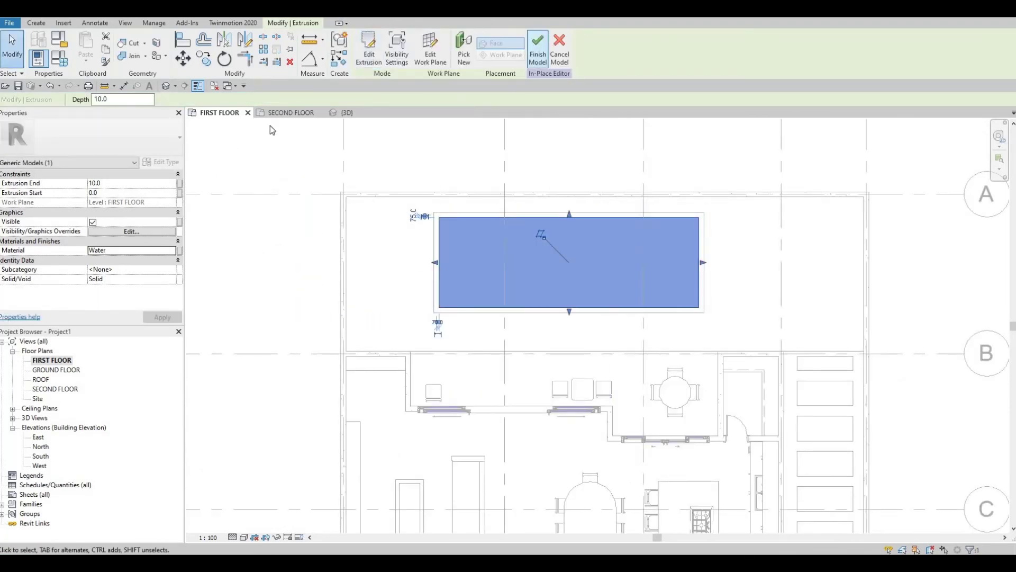
pyautogui.click(344, 113)
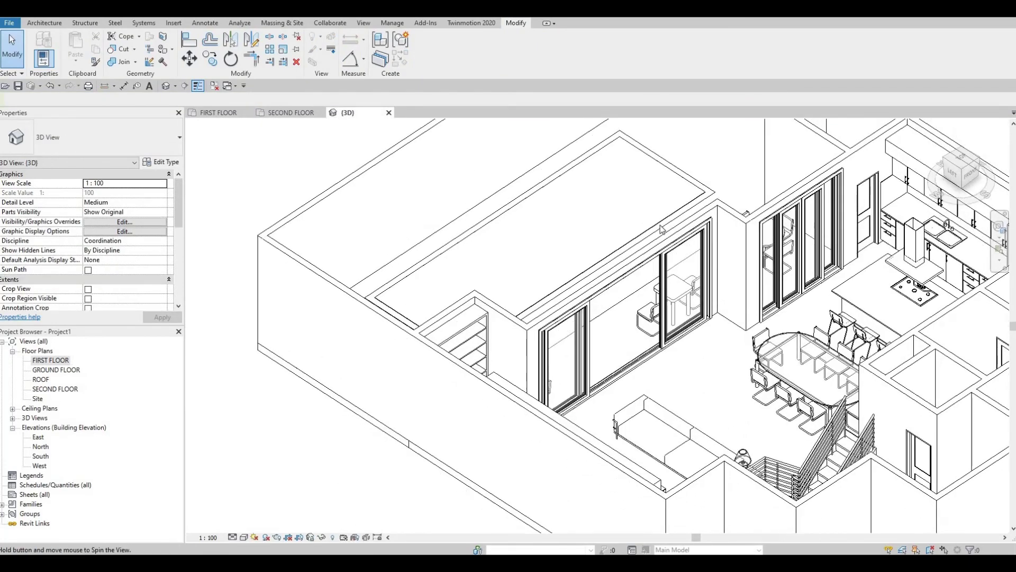
# - Stretch the pool's water model downward with its vertical shape handle to thicken it
pyautogui.keyDown('shift'); pyautogui.moveTo(663, 229); pyautogui.dragTo(664, 227, button='middle'); pyautogui.keyUp('shift')
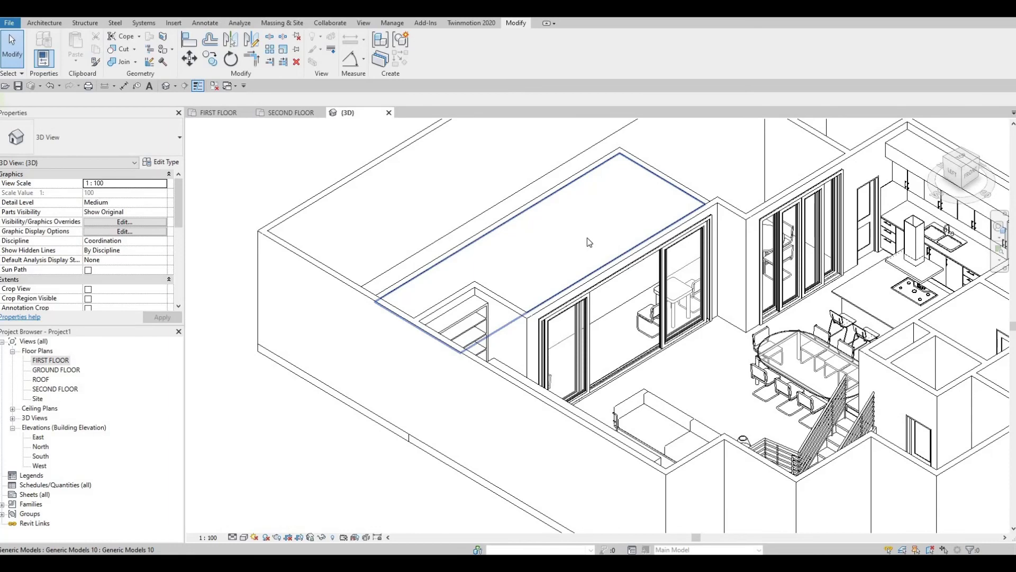
pyautogui.click(540, 252)
pyautogui.moveTo(540, 252); pyautogui.dragTo(546, 261)
pyautogui.press('Escape')
pyautogui.press('Escape')
pyautogui.keyDown('shift'); pyautogui.moveTo(582, 294); pyautogui.dragTo(611, 309, button='middle'); pyautogui.keyUp('shift')
# - Lower the top face of the water model slightly below the rim of the pool walls
pyautogui.click(512, 308)
pyautogui.keyDown('shift'); pyautogui.moveTo(571, 365); pyautogui.dragTo(516, 334, button='middle'); pyautogui.keyUp('shift')
pyautogui.scroll(3, 512, 334)
pyautogui.moveTo(513, 402); pyautogui.dragTo(517, 341, button='middle')
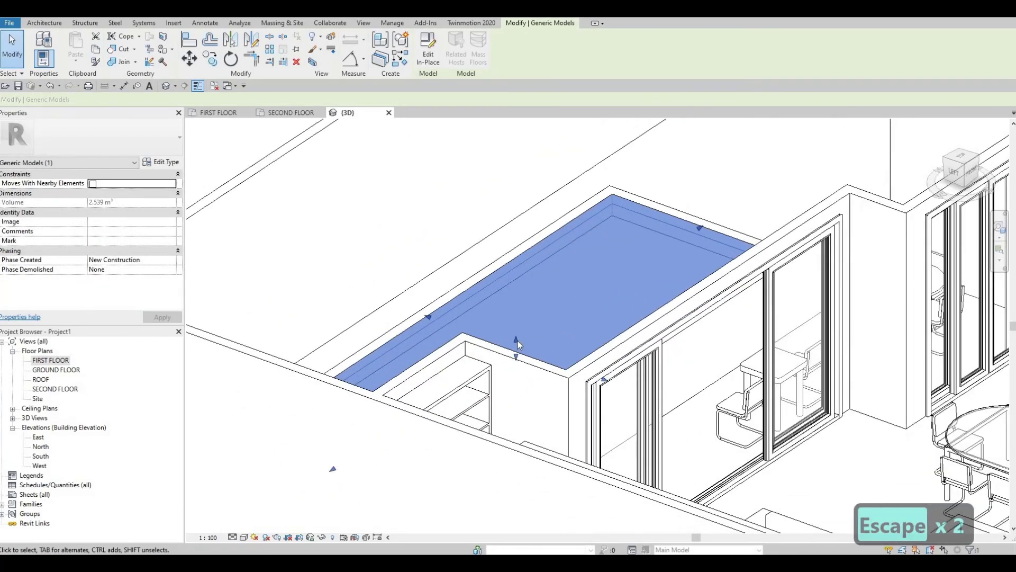
pyautogui.moveTo(517, 346); pyautogui.dragTo(521, 350)
pyautogui.press('Escape')
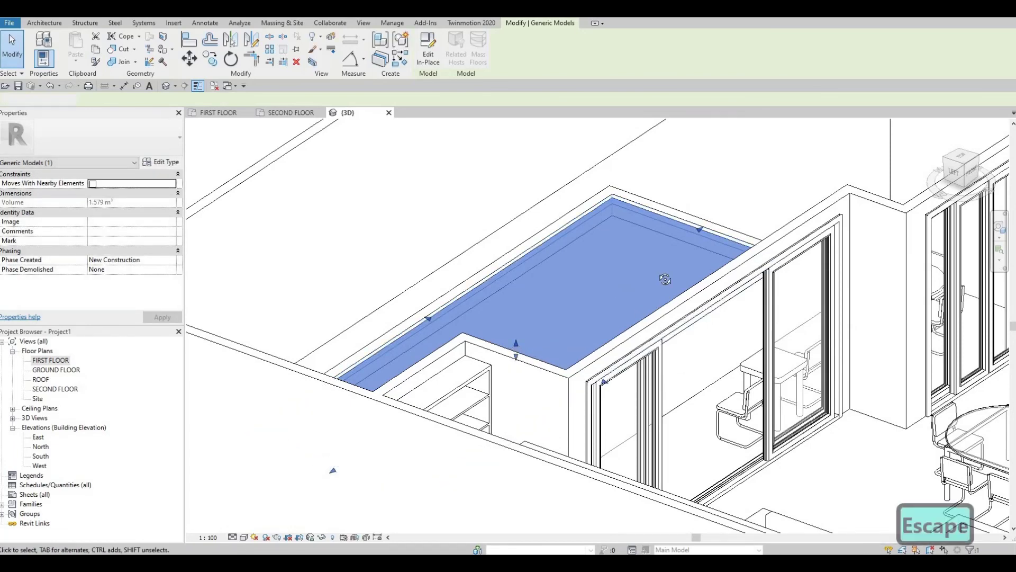
pyautogui.press('Escape')
# - Pull the water's top face down a little further inside the pool and deselect the model
pyautogui.keyDown('shift'); pyautogui.moveTo(683, 302); pyautogui.dragTo(695, 180, button='middle'); pyautogui.keyUp('shift')
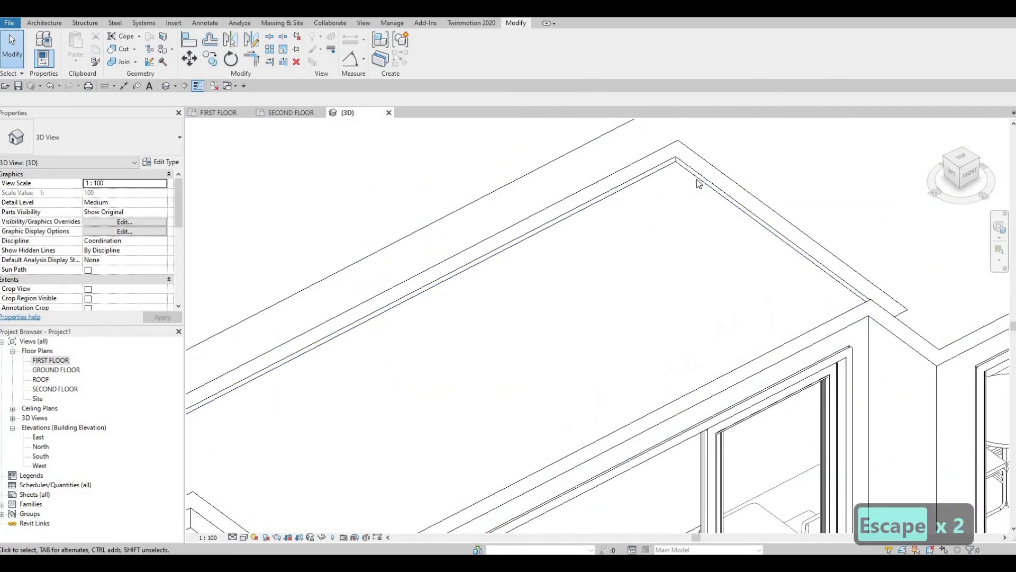
pyautogui.click(474, 282)
pyautogui.scroll(5, 476, 321)
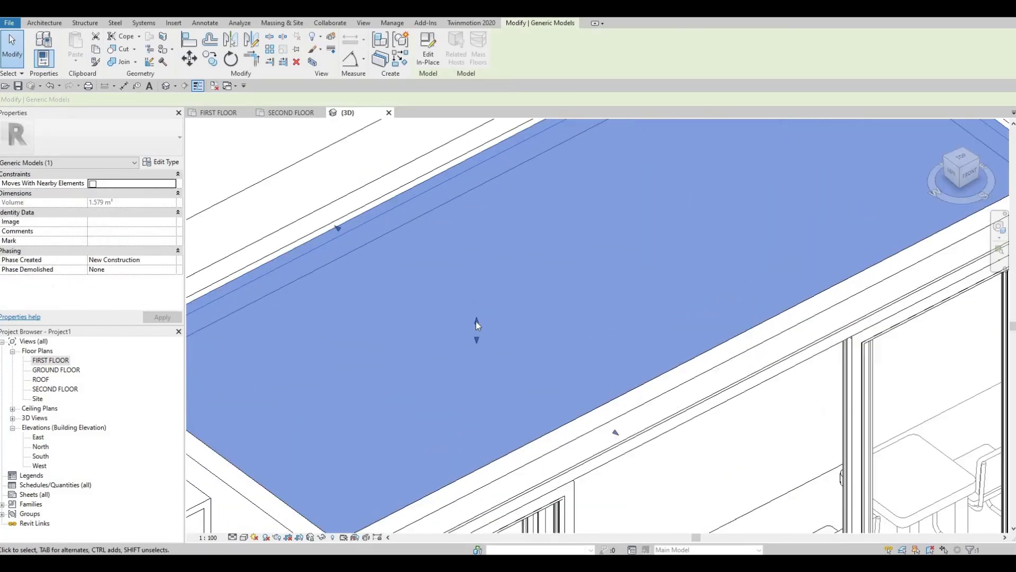
pyautogui.moveTo(475, 321)
pyautogui.mouseDown()
pyautogui.moveTo(476, 354)
pyautogui.moveTo(477, 332)
pyautogui.mouseUp()
pyautogui.scroll(-3, 542, 308)
pyautogui.keyDown('shift'); pyautogui.moveTo(561, 309); pyautogui.dragTo(663, 259, button='middle'); pyautogui.keyUp('shift')
pyautogui.press('Escape')
pyautogui.press('Escape')
# - Examine the pool, its water surface and the surrounding first floor from above and at an angle in 3D
pyautogui.scroll(-1, 402, 344)
pyautogui.moveTo(402, 344); pyautogui.dragTo(577, 172, button='middle')
pyautogui.keyDown('shift'); pyautogui.moveTo(471, 204); pyautogui.dragTo(463, 292, button='middle'); pyautogui.keyUp('shift')
pyautogui.scroll(-1, 526, 255)
pyautogui.keyDown('shift'); pyautogui.moveTo(541, 225); pyautogui.dragTo(459, 262, button='middle'); pyautogui.keyUp('shift')
pyautogui.scroll(4, 436, 214)
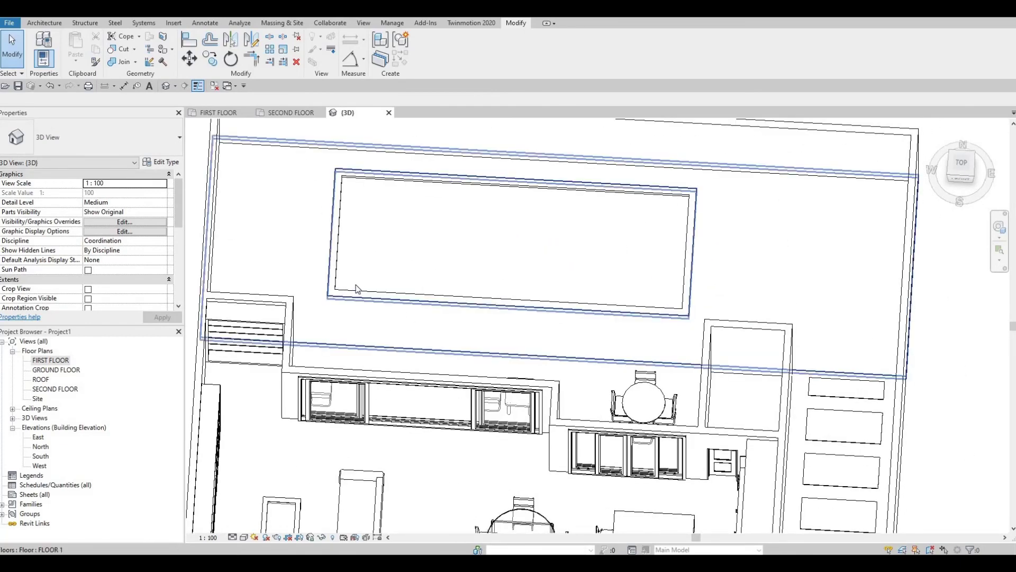
pyautogui.moveTo(506, 268); pyautogui.dragTo(473, 273, button='middle')
pyautogui.scroll(-2, 473, 274)
pyautogui.scroll(-3, 238, 217)
pyautogui.moveTo(238, 217); pyautogui.dragTo(405, 214, button='middle')
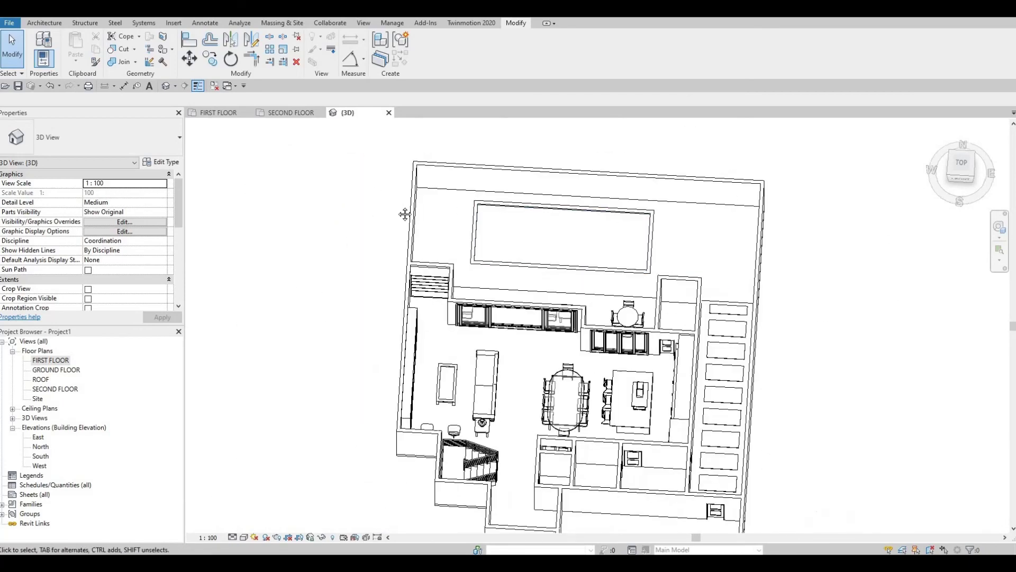
pyautogui.keyDown('shift'); pyautogui.moveTo(442, 242); pyautogui.dragTo(476, 259, button='middle'); pyautogui.keyUp('shift')
pyautogui.scroll(6, 479, 257)
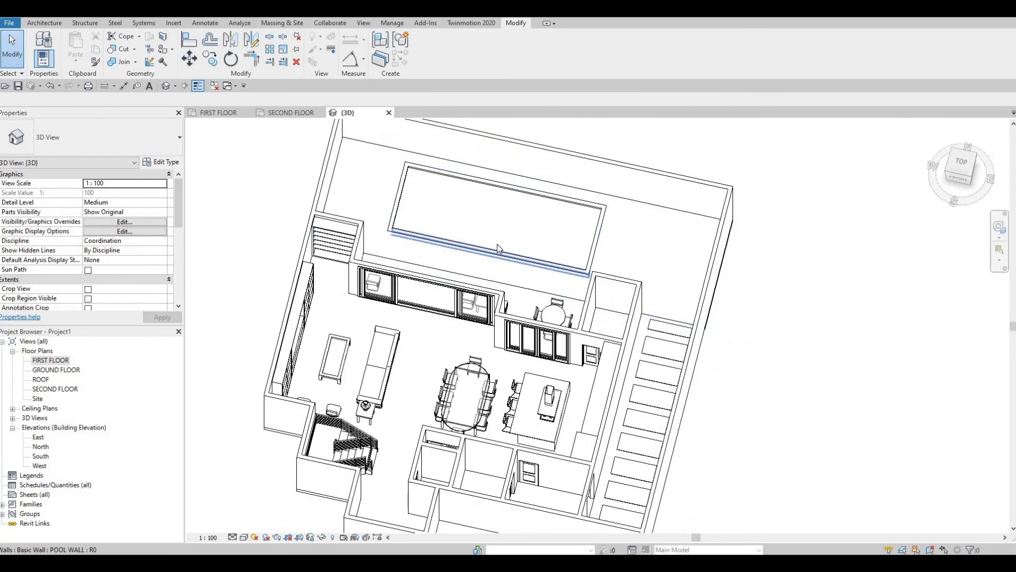